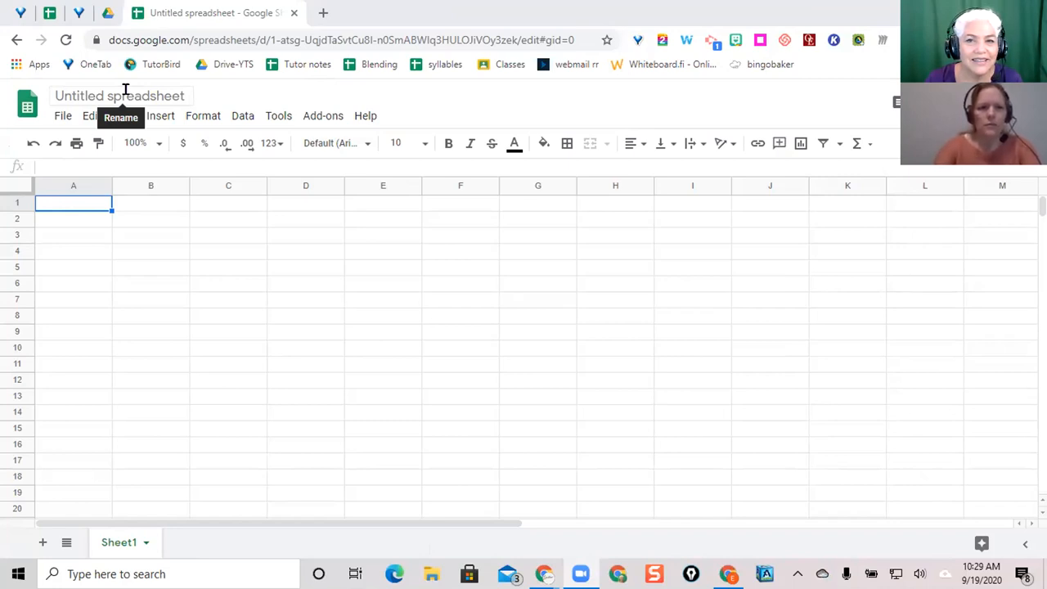
Rename the untitled spreadsheet as "Blends".
left_click(77, 97)
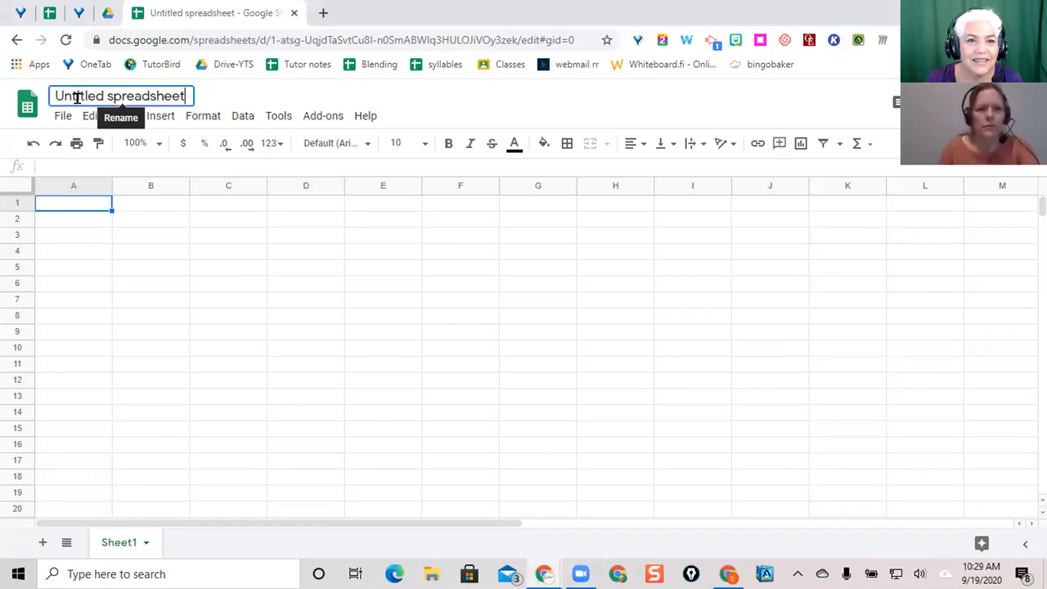
left_click_drag(55, 96, 175, 110)
type("t")
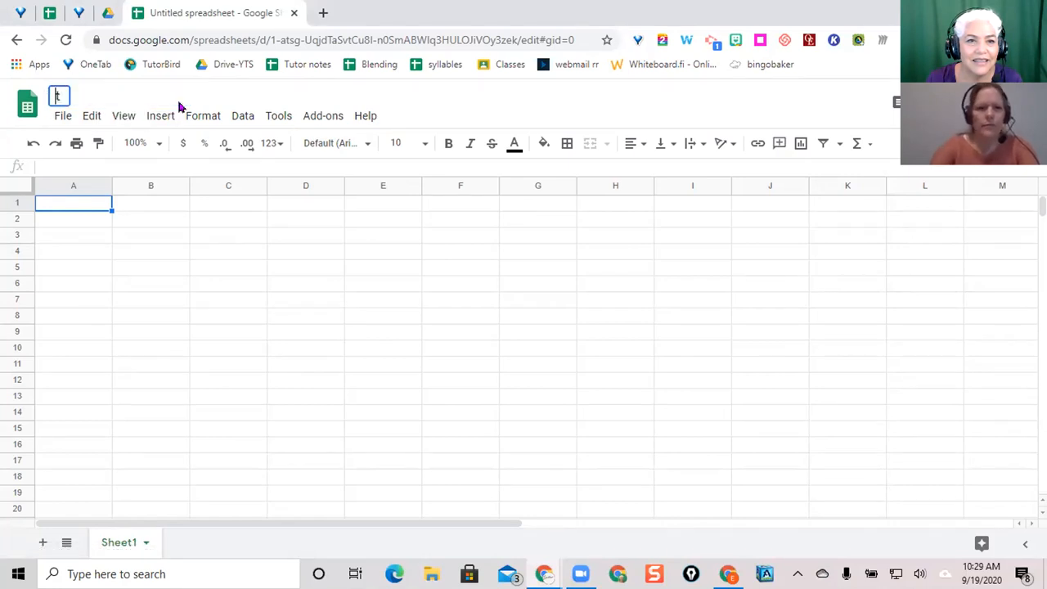
key("BackSpace")
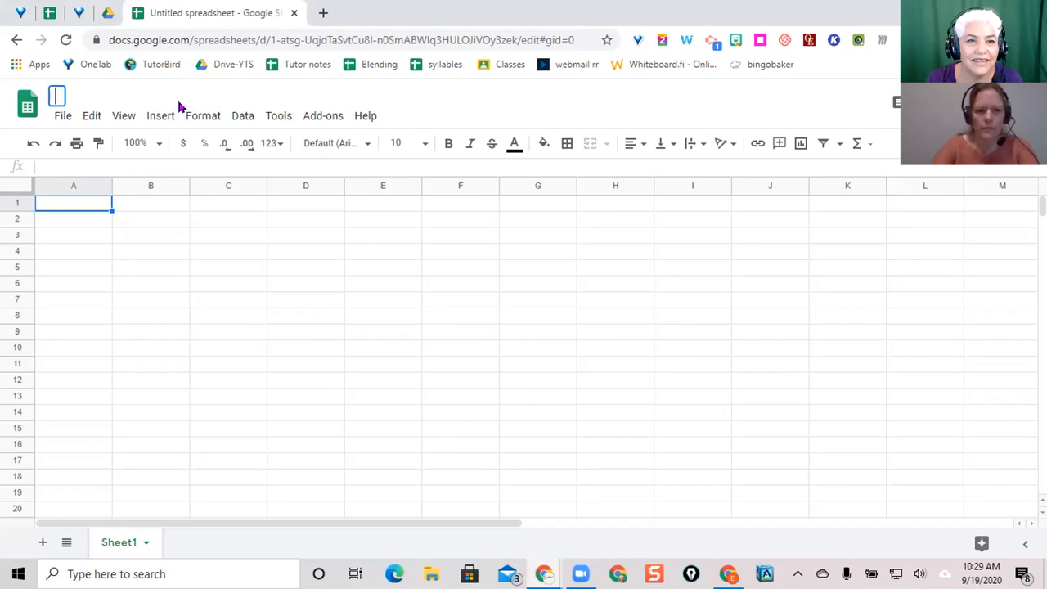
type("Blends")
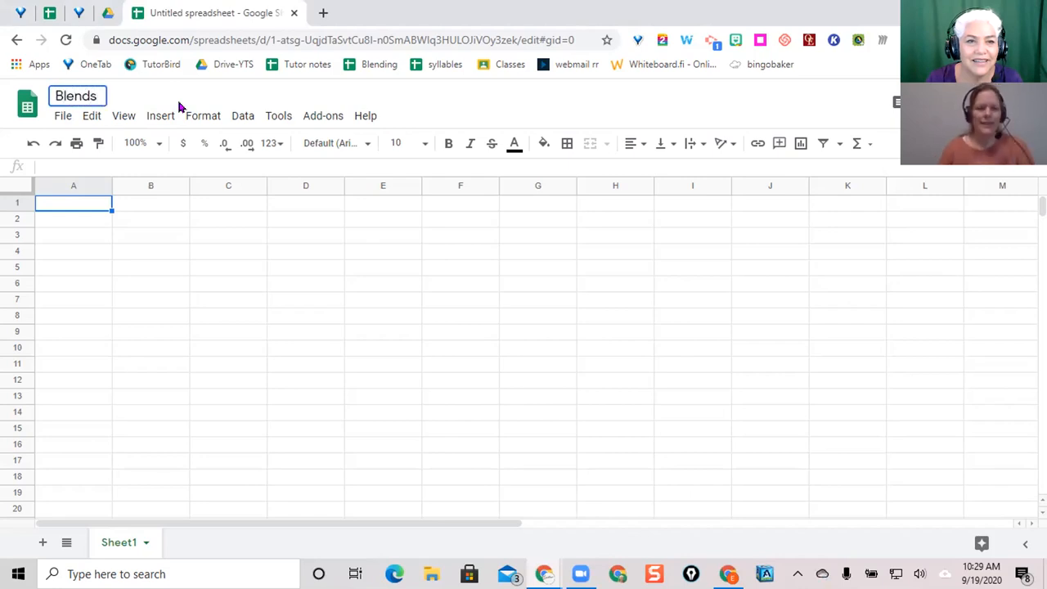
key("Return")
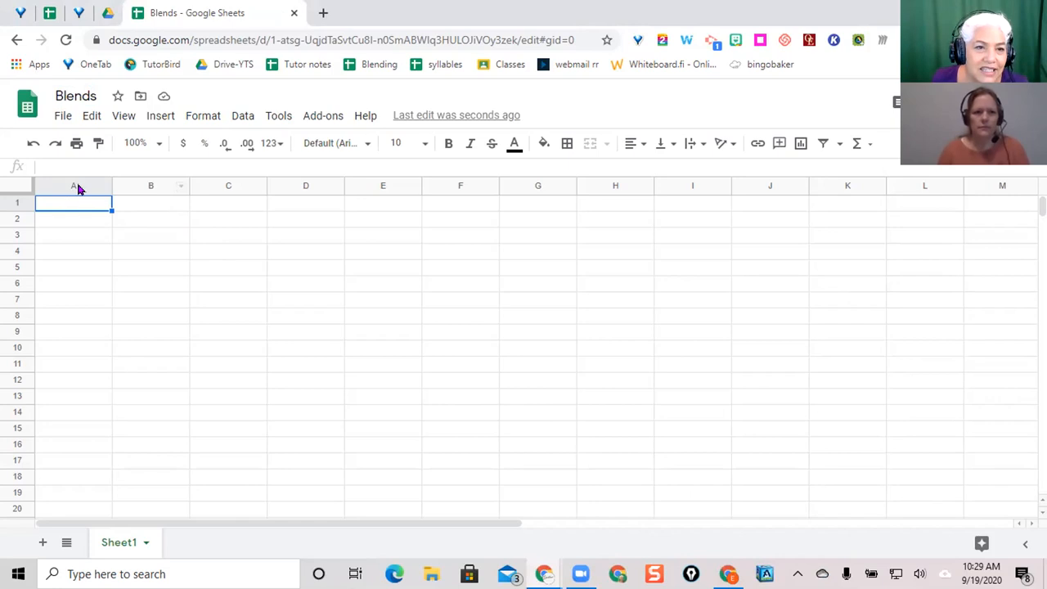
left_click(18, 192)
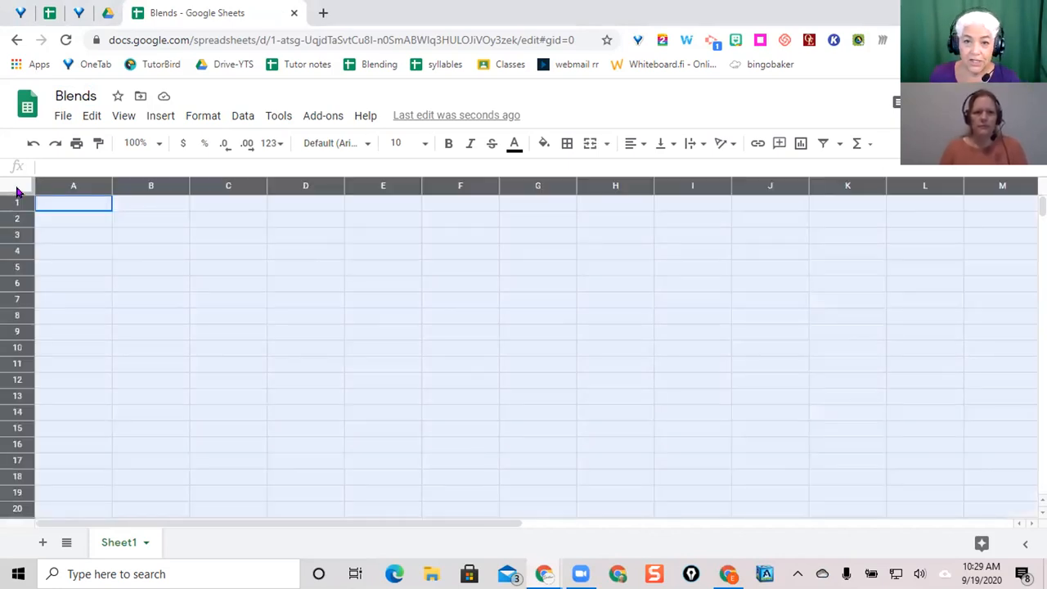
left_click(132, 271)
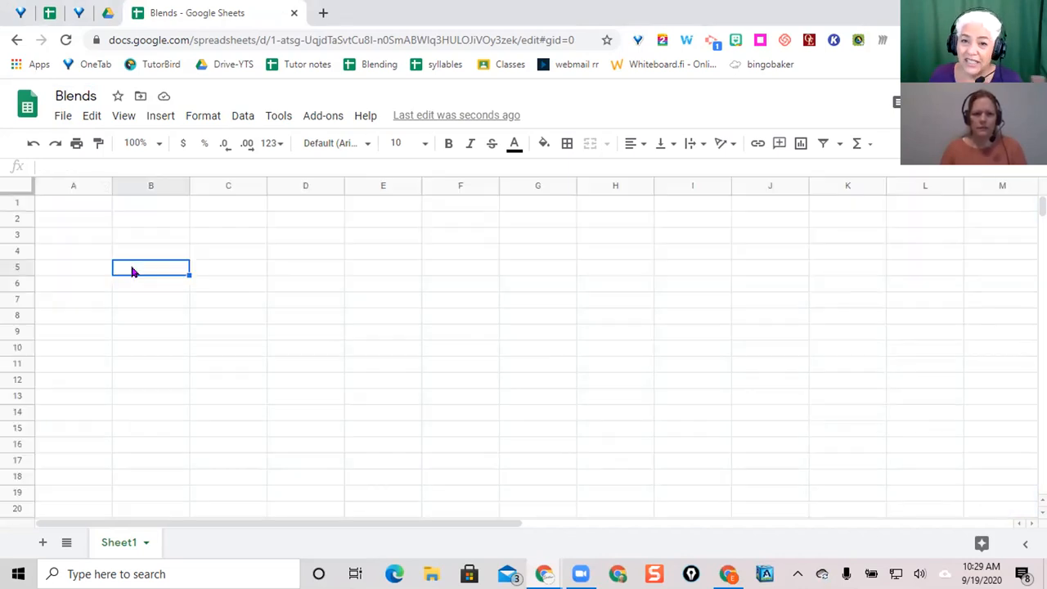
left_click(18, 190)
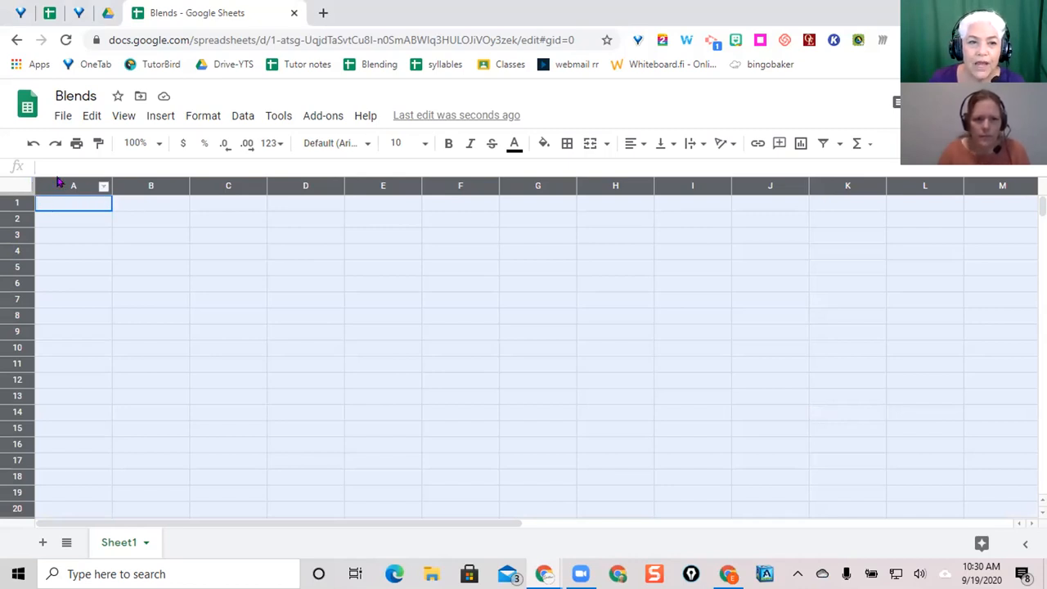
left_click_drag(84, 182, 128, 216)
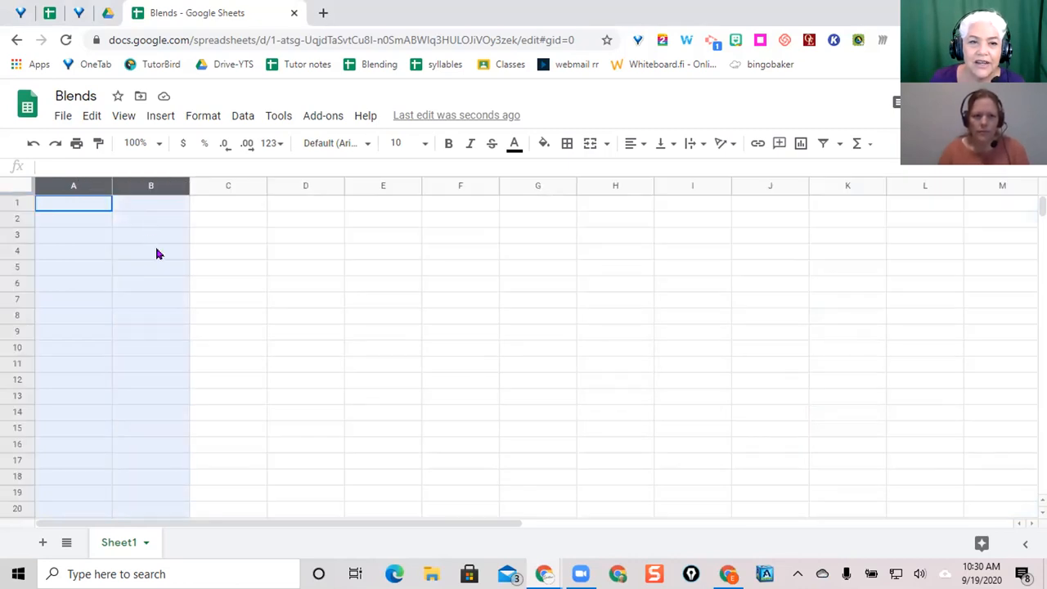
Widen column A to about four times its default width.
left_click(86, 183)
left_click(74, 185)
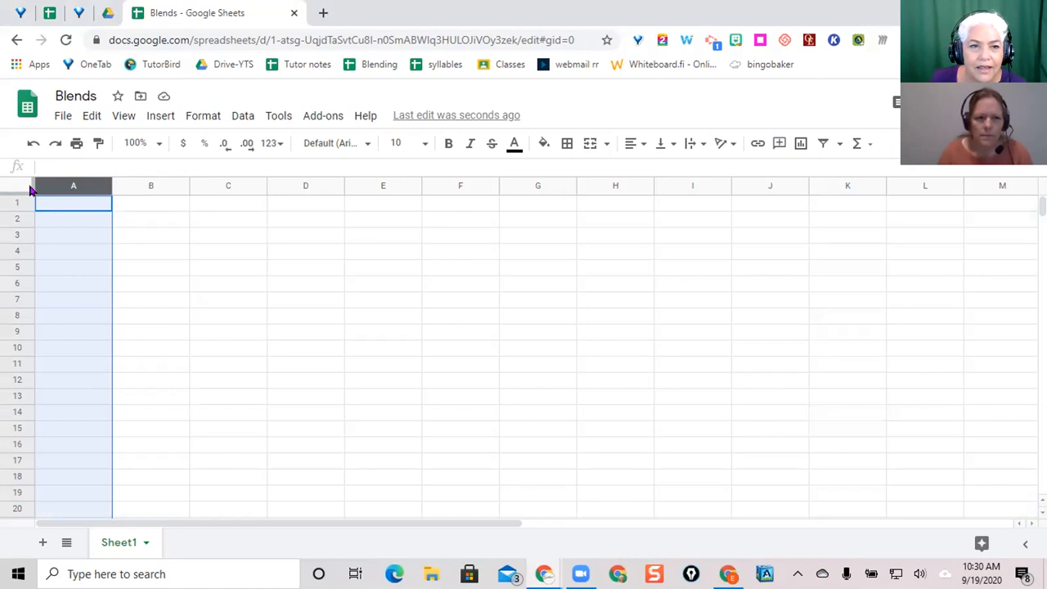
left_click(83, 181)
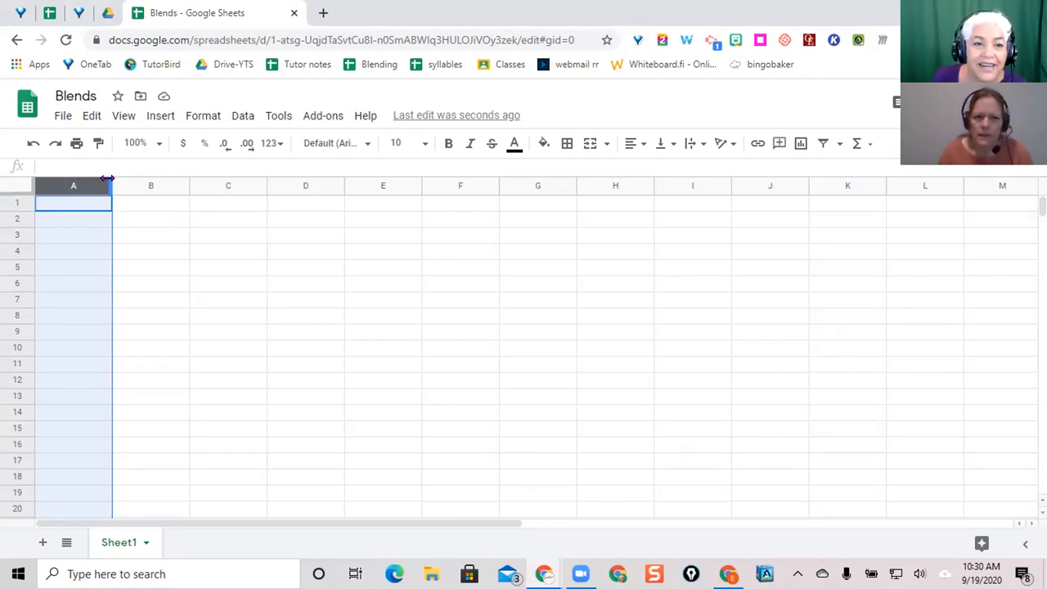
left_click_drag(107, 178, 344, 239)
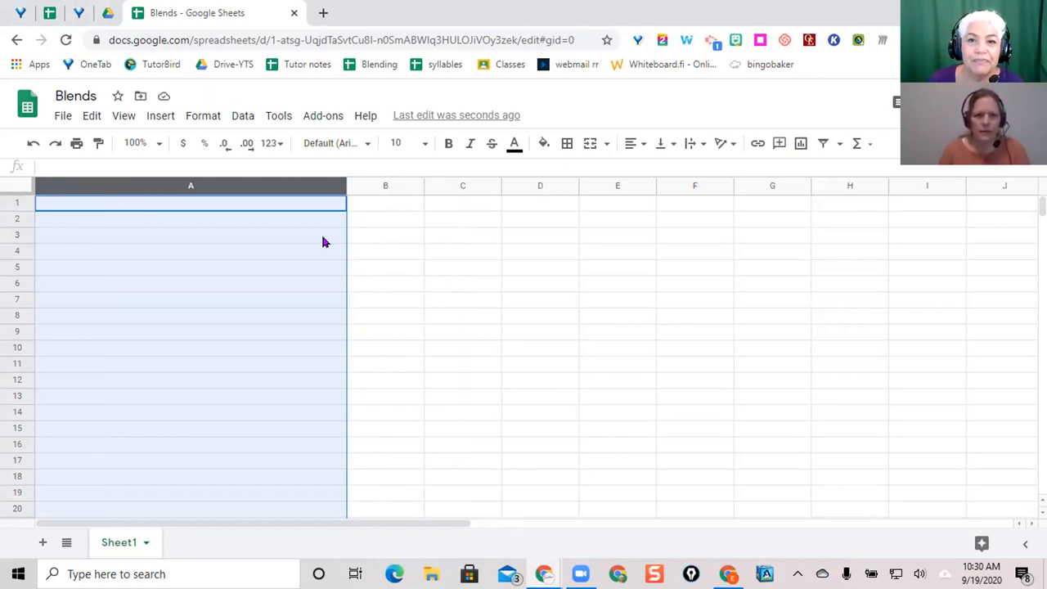
Widen column B to the same width as column A.
left_click(356, 185)
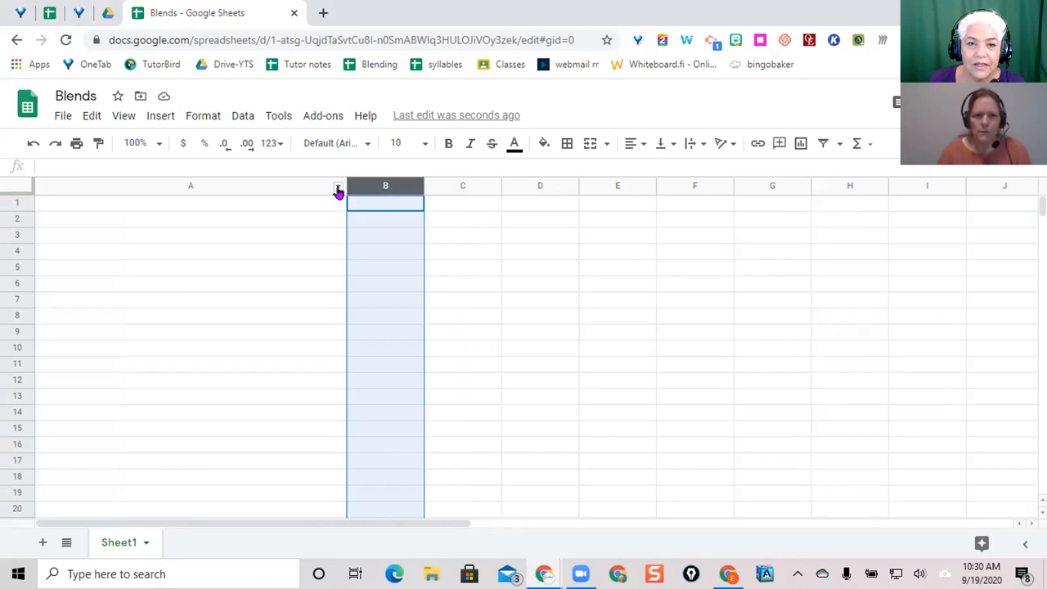
left_click(424, 185)
left_click_drag(419, 183, 417, 182)
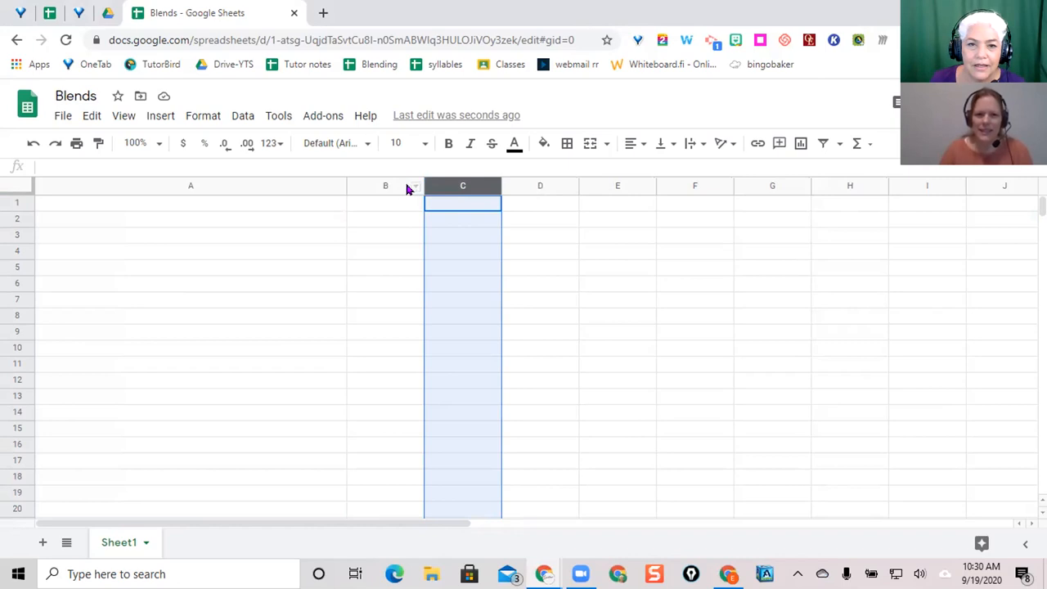
left_click(412, 187)
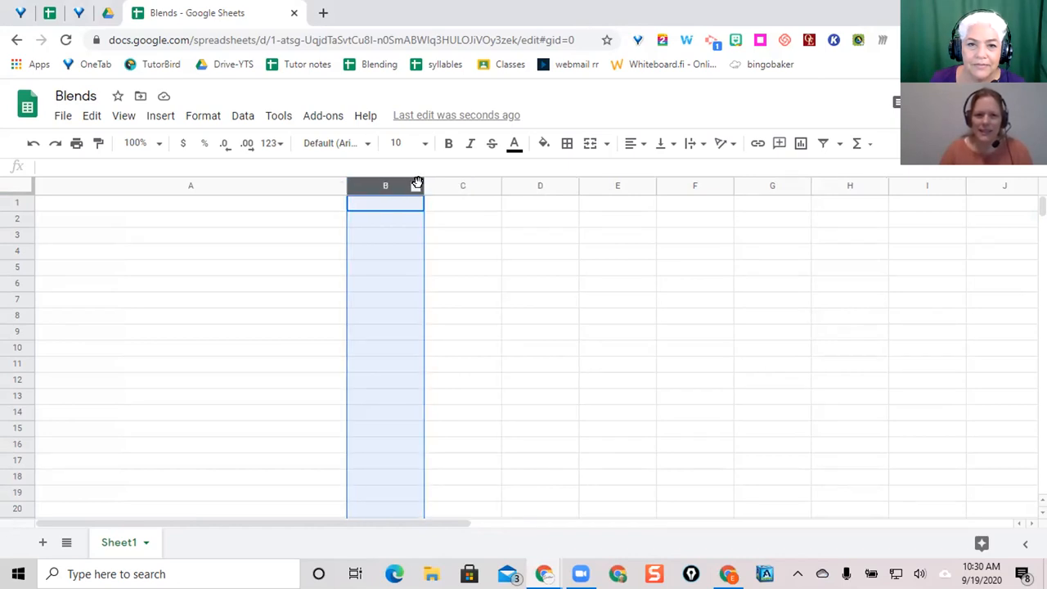
left_click_drag(420, 183, 656, 214)
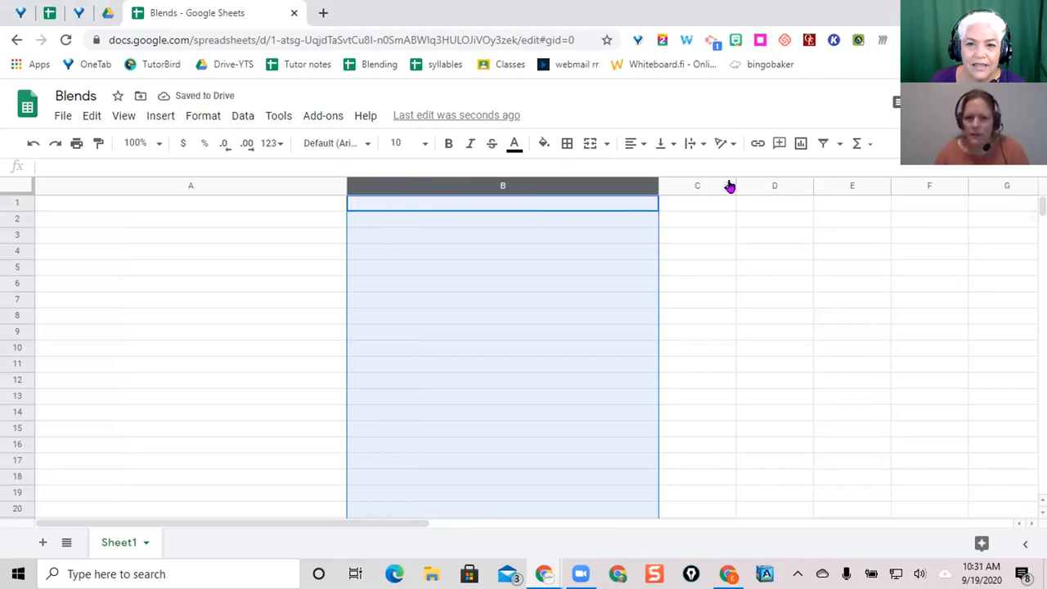
Widen column C to match columns A and B, and enlarge row 1 to about fifteen times its default height.
mouse_move(732, 182)
left_mouse_down()
mouse_move(810, 183)
mouse_move(737, 188)
left_mouse_up()
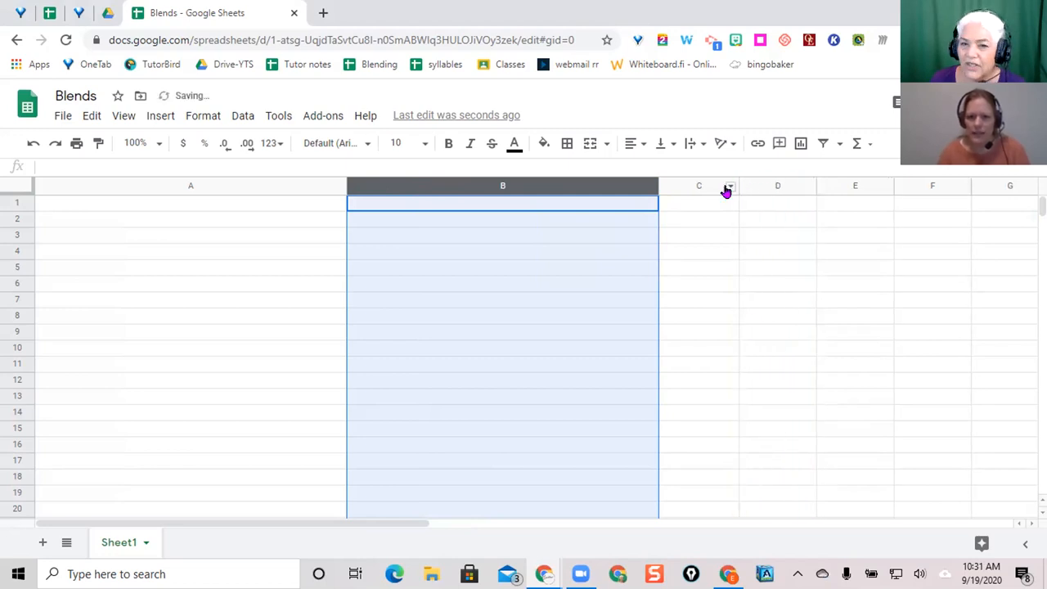
left_click(717, 187)
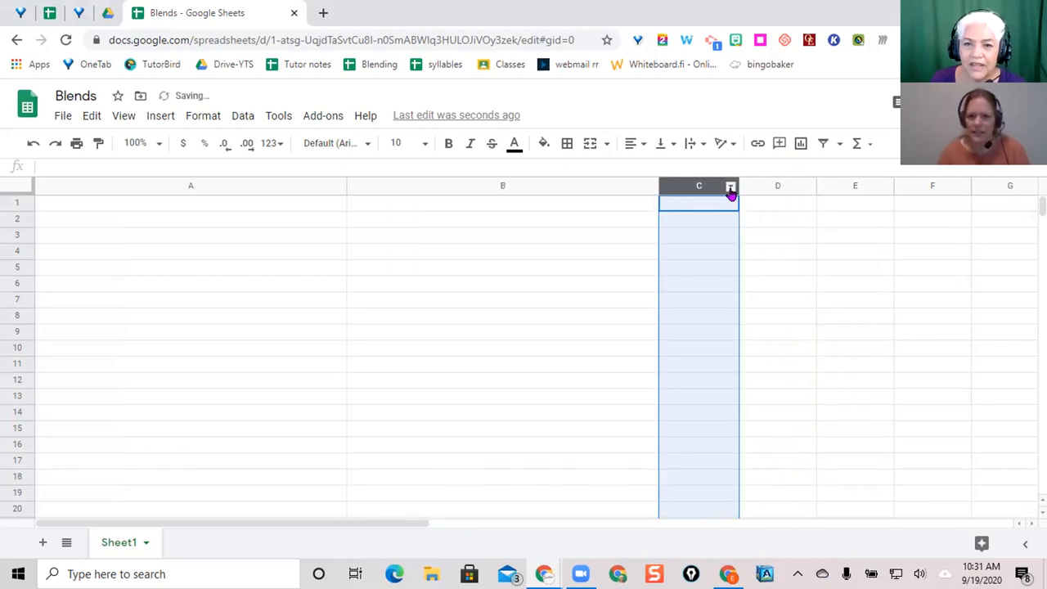
left_click_drag(742, 186, 975, 204)
left_click_drag(971, 204, 971, 204)
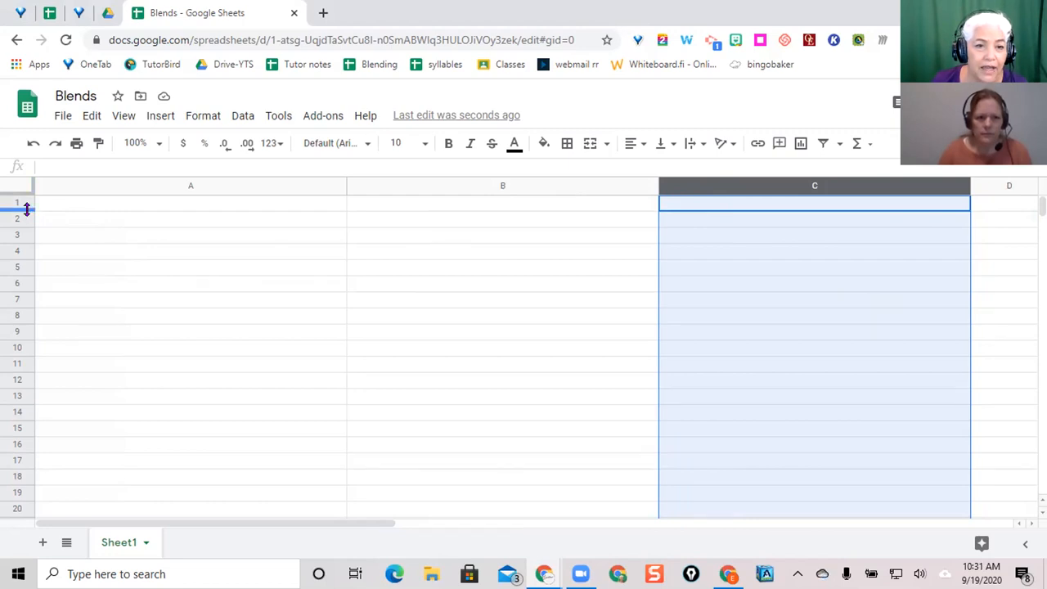
left_click_drag(26, 210, 26, 435)
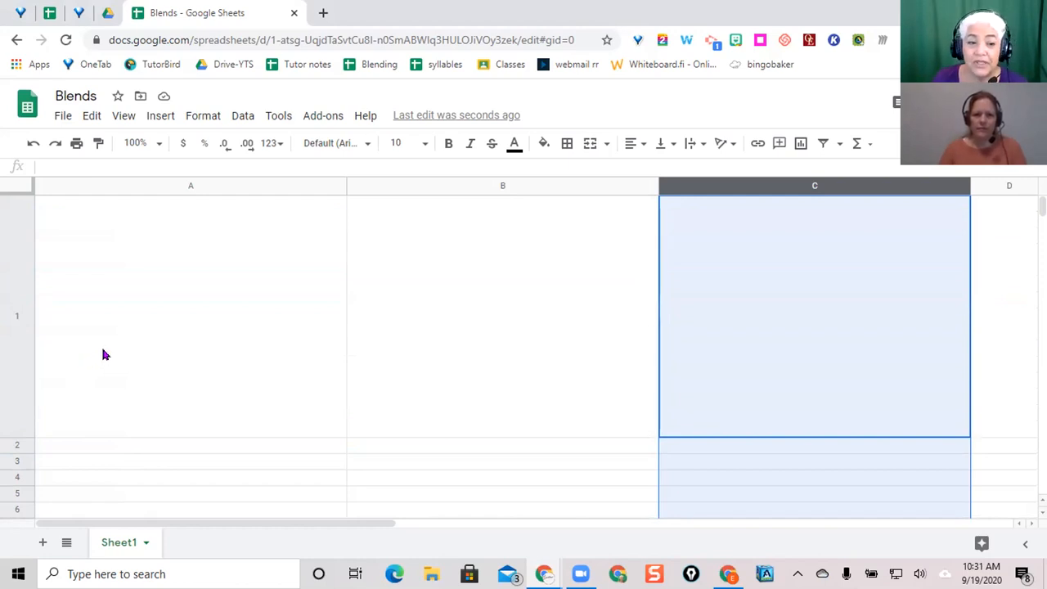
Start a list of blends below the tall row by entering bl, br, cr and cl in cells A13 to A16.
scroll(192, 374, "down", 2)
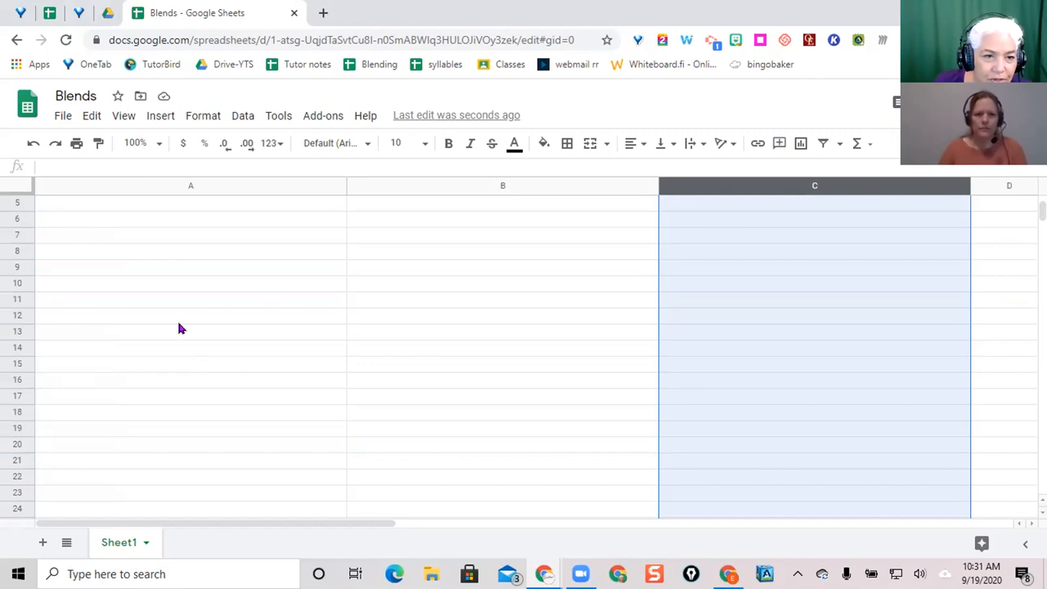
left_click(89, 332)
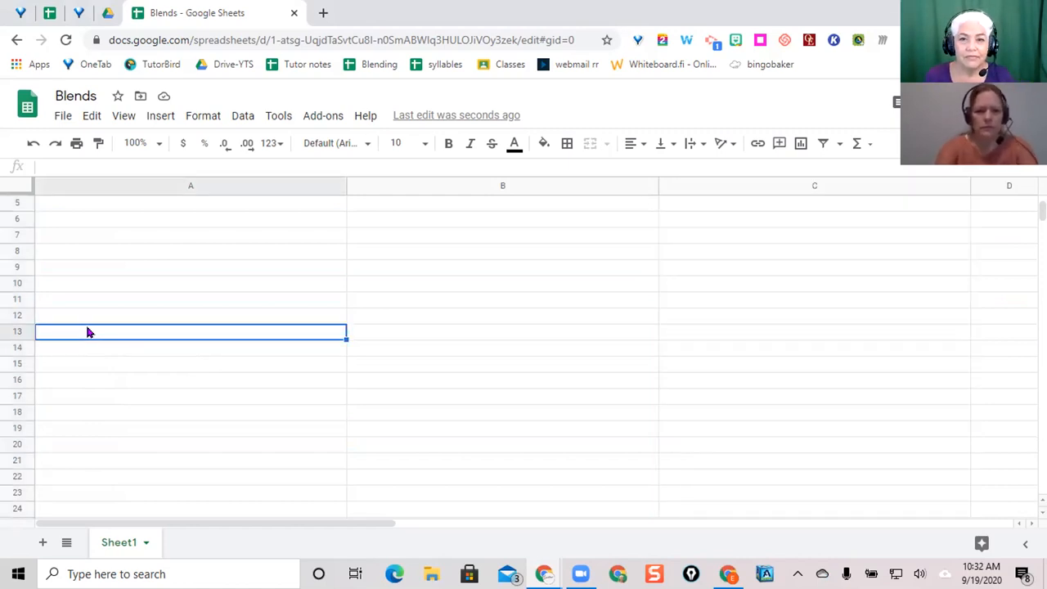
type("bl")
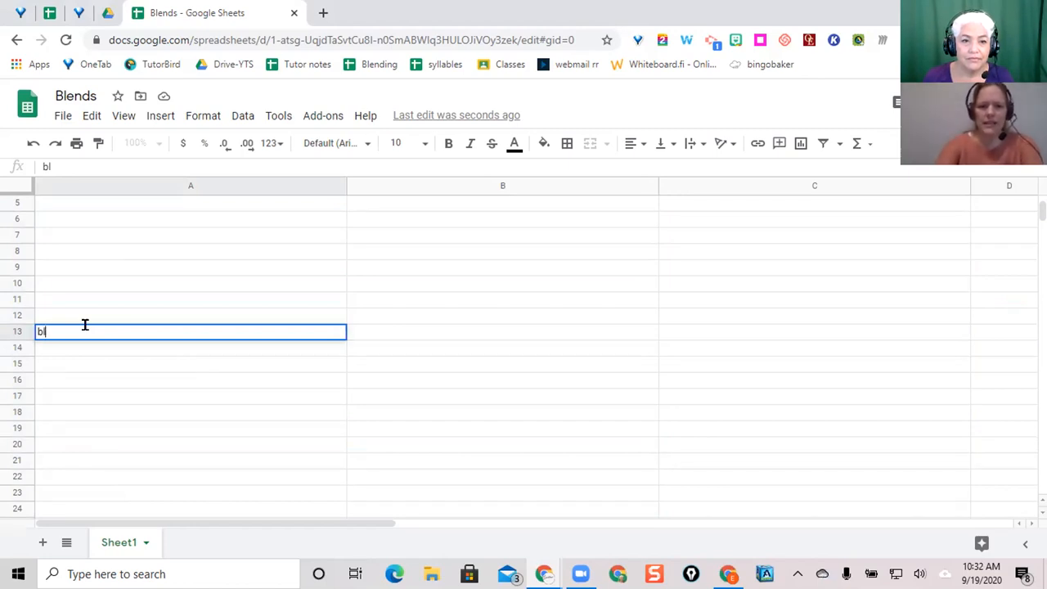
key("Return")
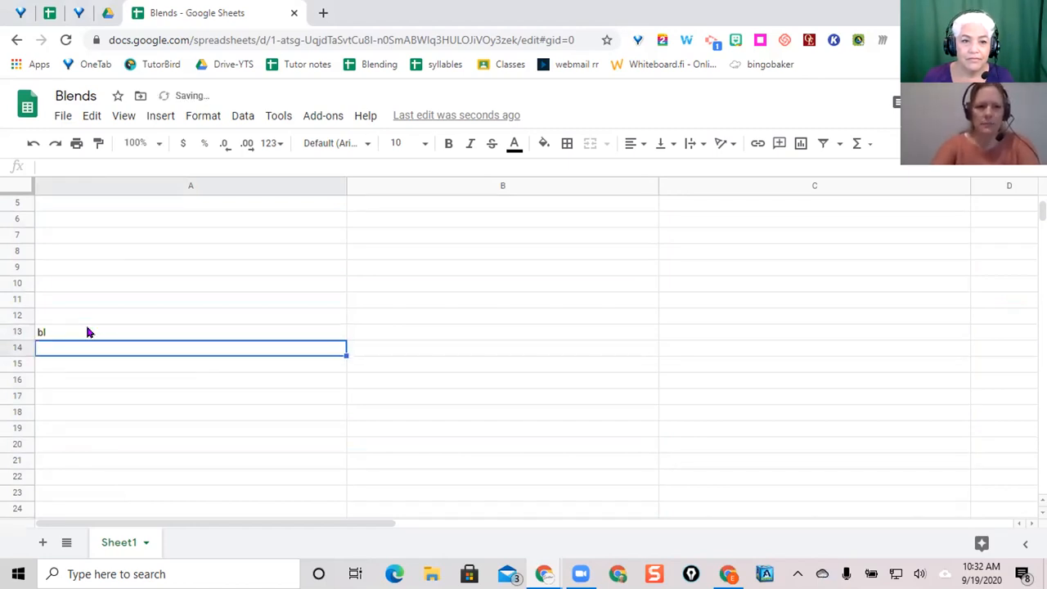
type("br")
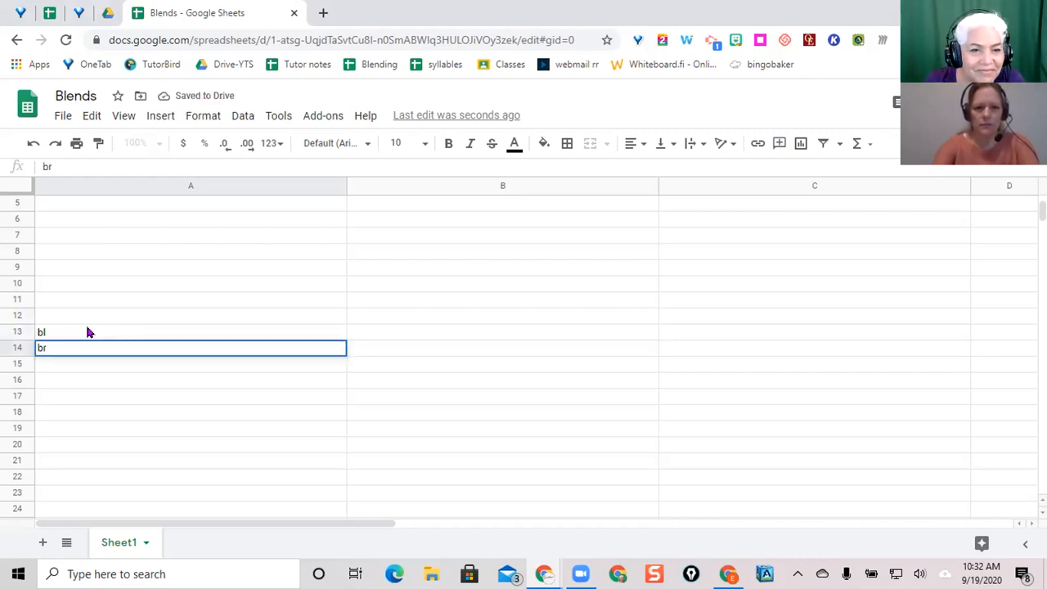
key("Return")
type("c")
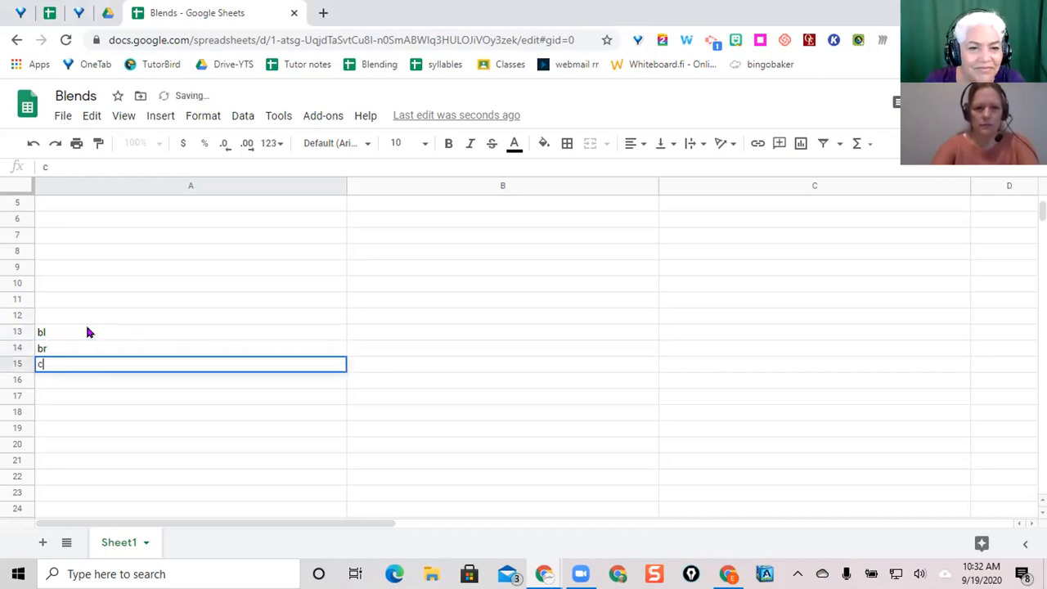
type("r")
key("Return")
type("cl")
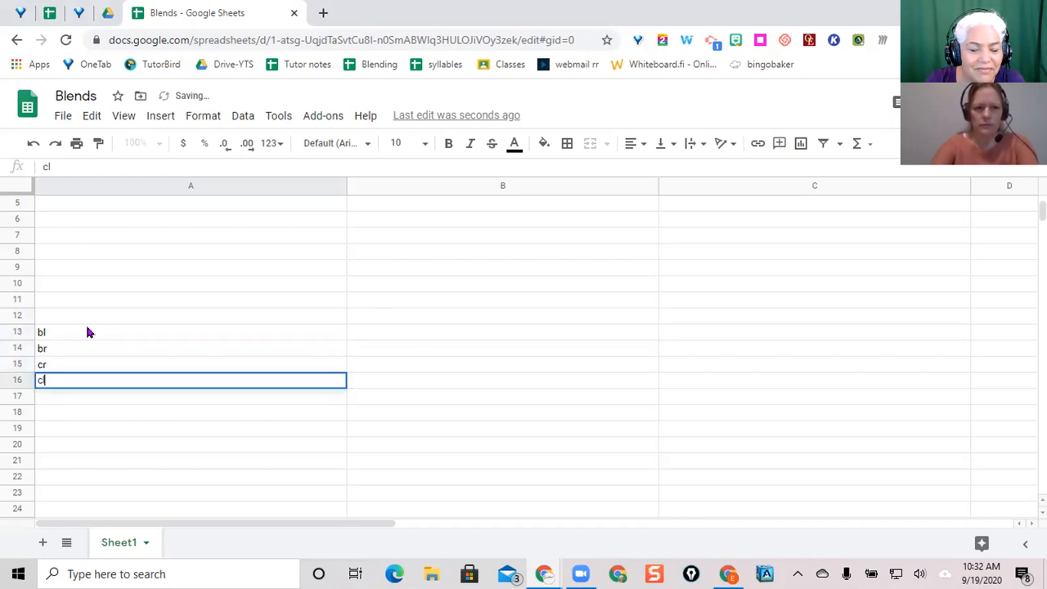
key("Return")
Continue the list in column A with dr, fl, fr, gl, gr and j in cells A17 to A22.
type("dr")
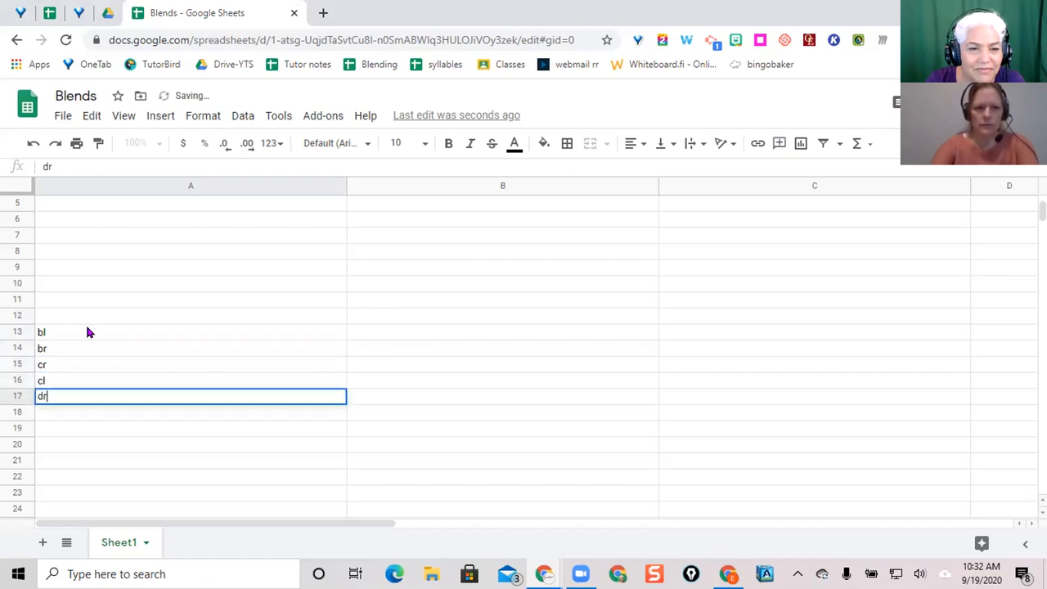
key("Return")
type("fl")
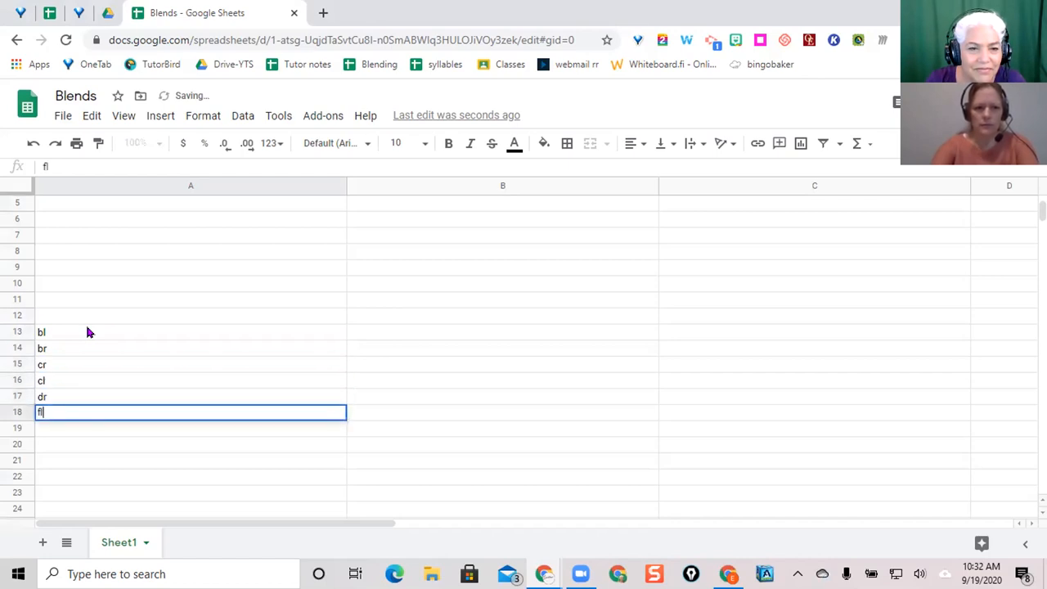
key("Return")
type("fr")
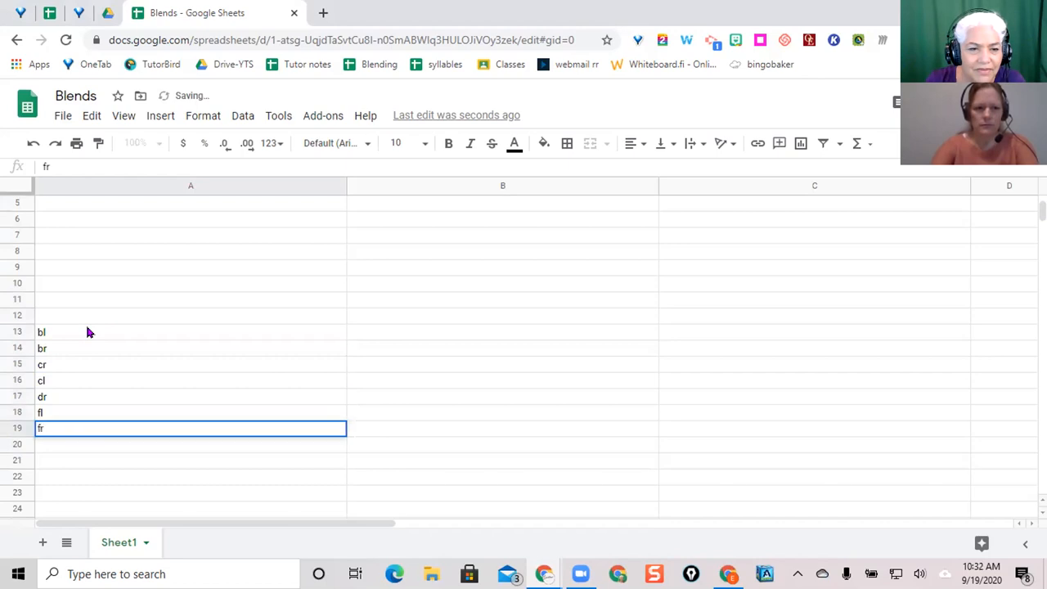
key("Return")
type("gl")
key("Return")
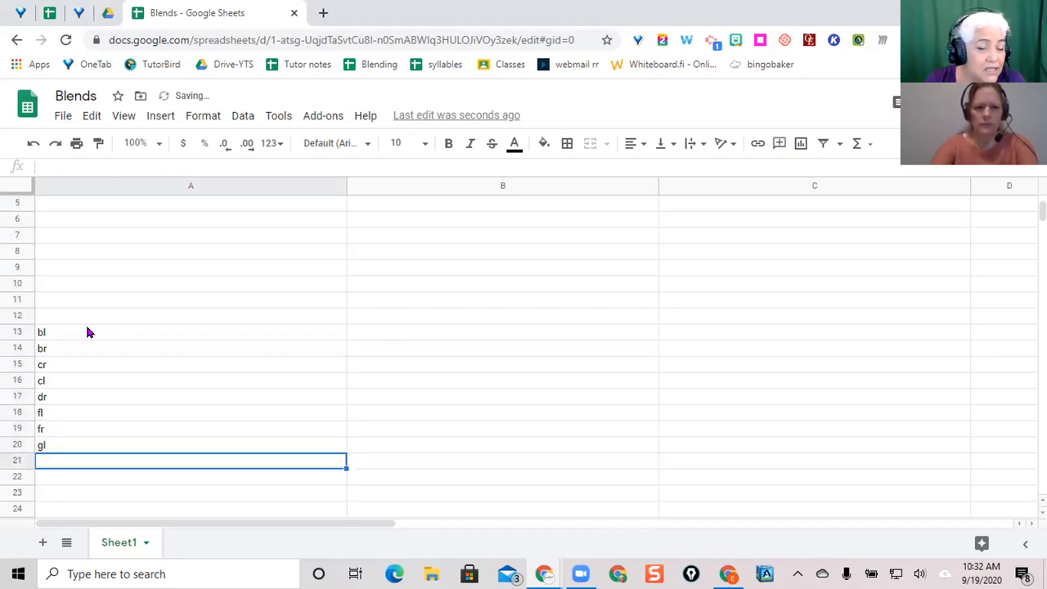
type("gr")
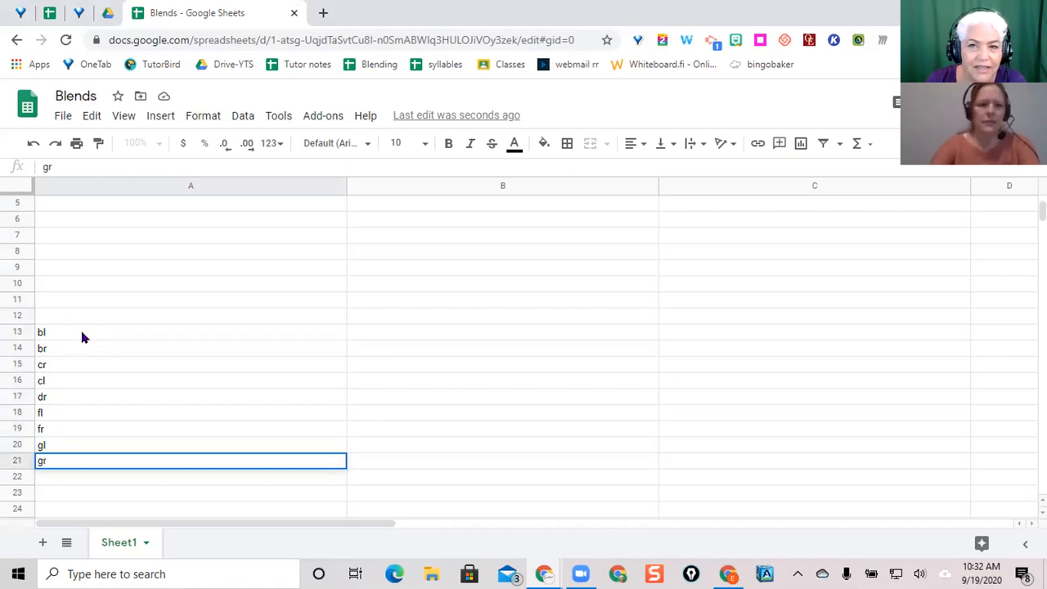
key("Return")
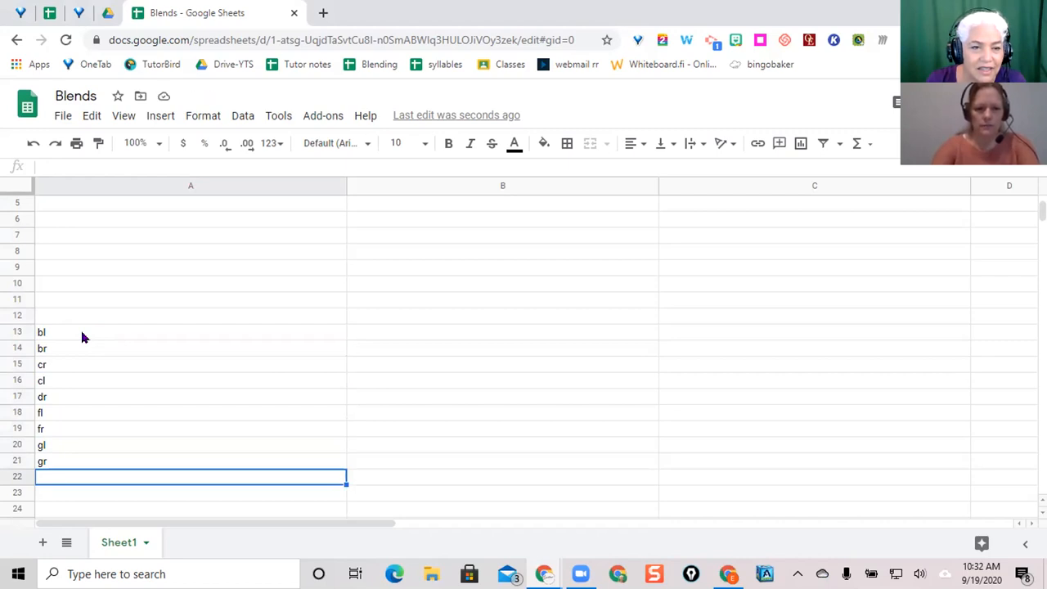
type("j")
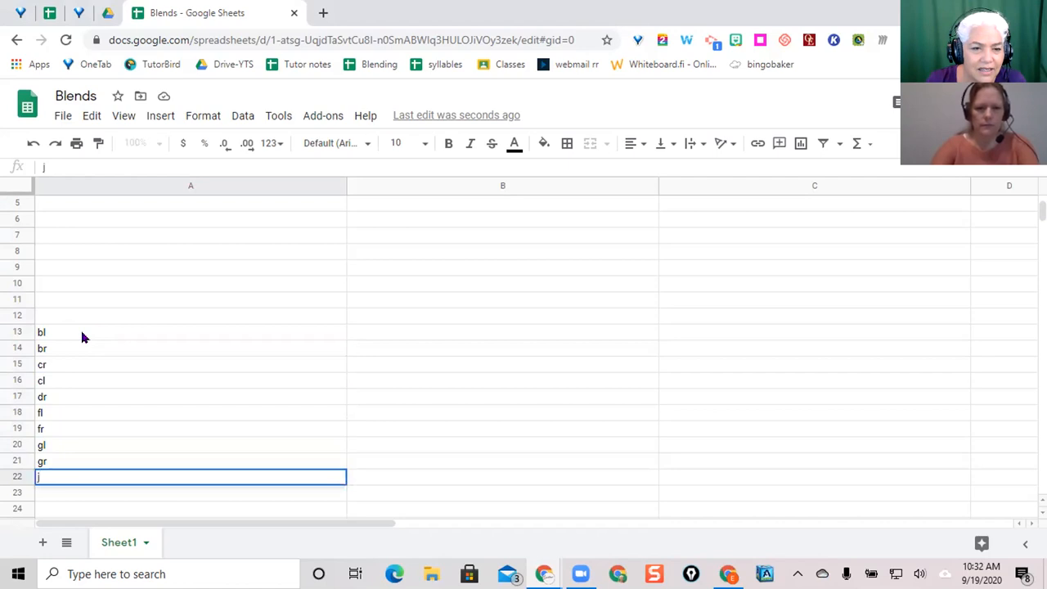
key("Return")
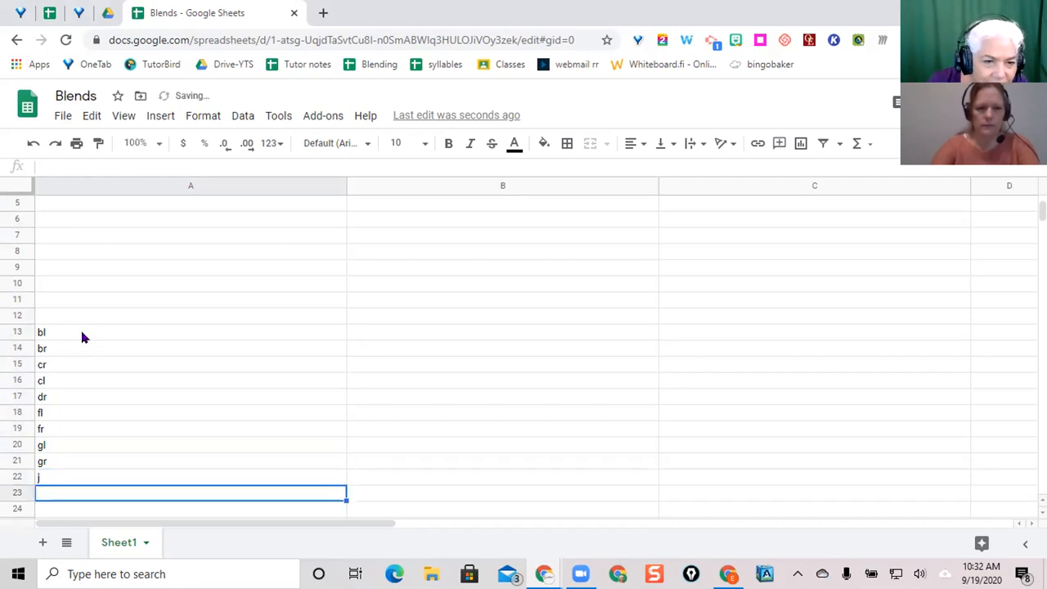
Add sl in cell A23 and s t r, with spaces between the letters, in cell A24.
type("sl")
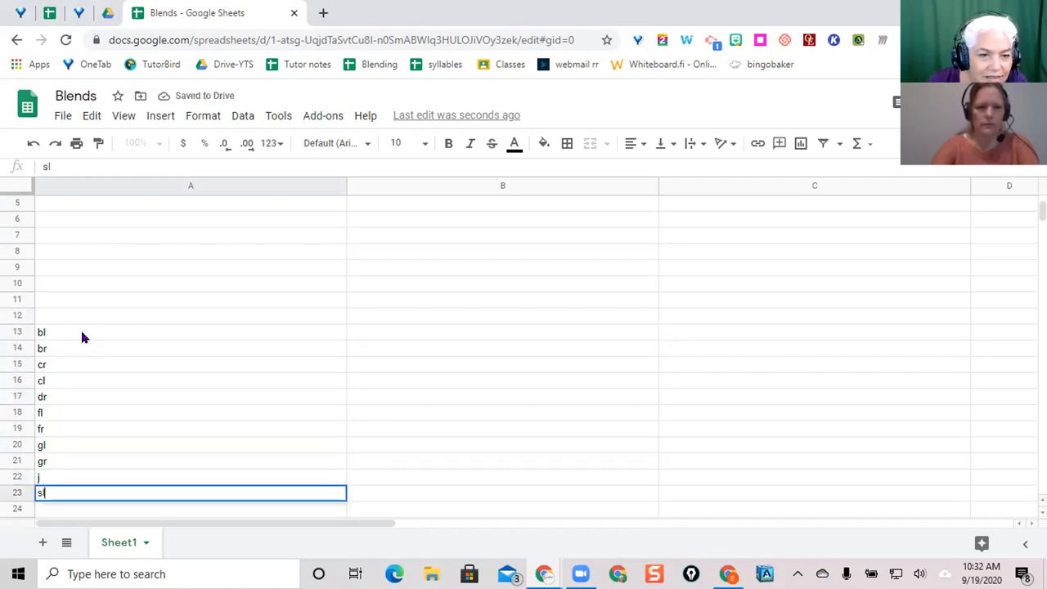
key("Return")
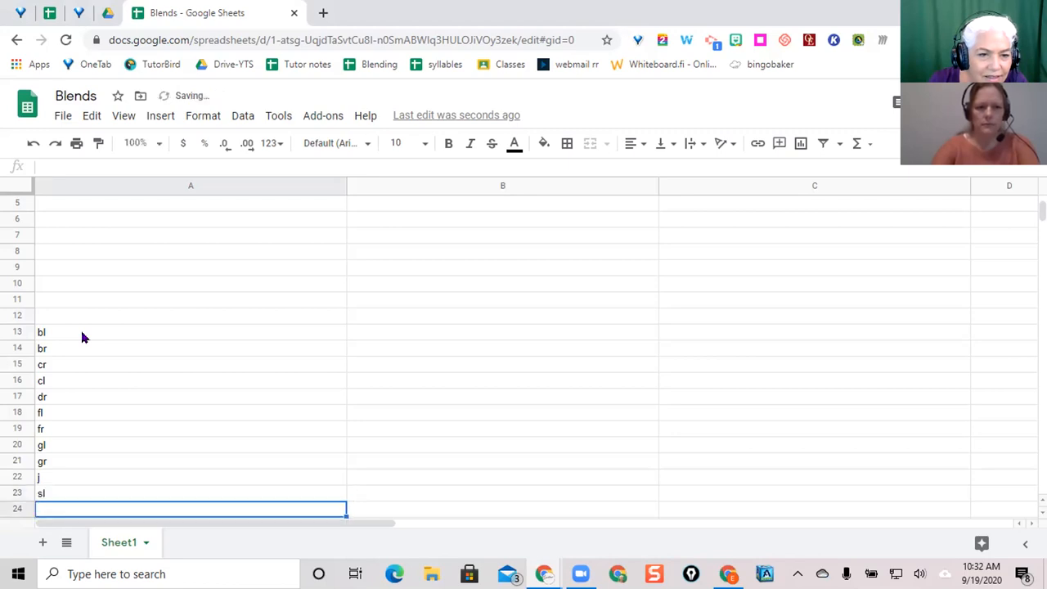
type("s t t")
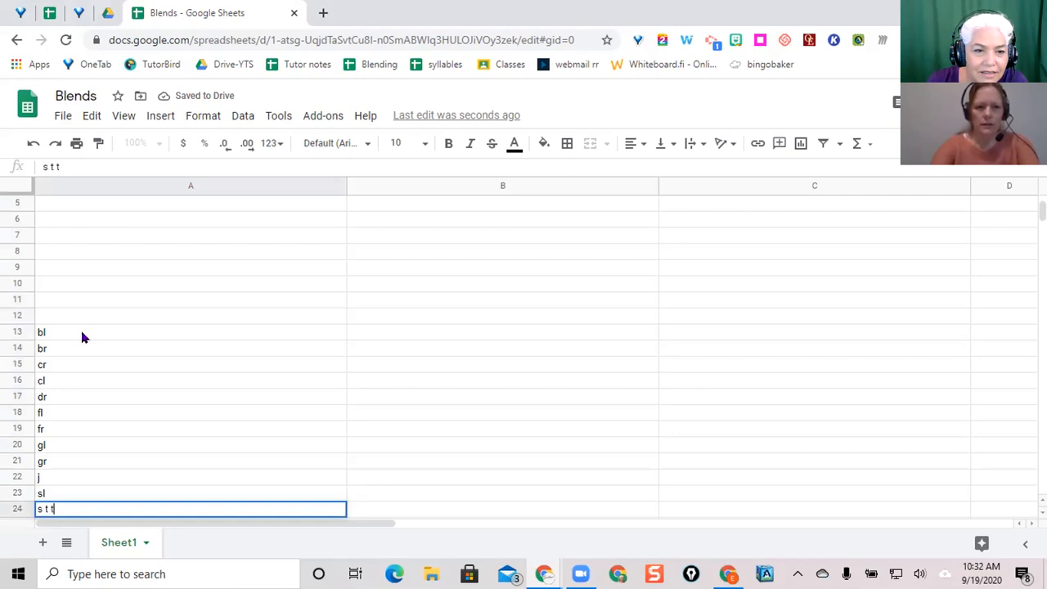
key("BackSpace")
type("r")
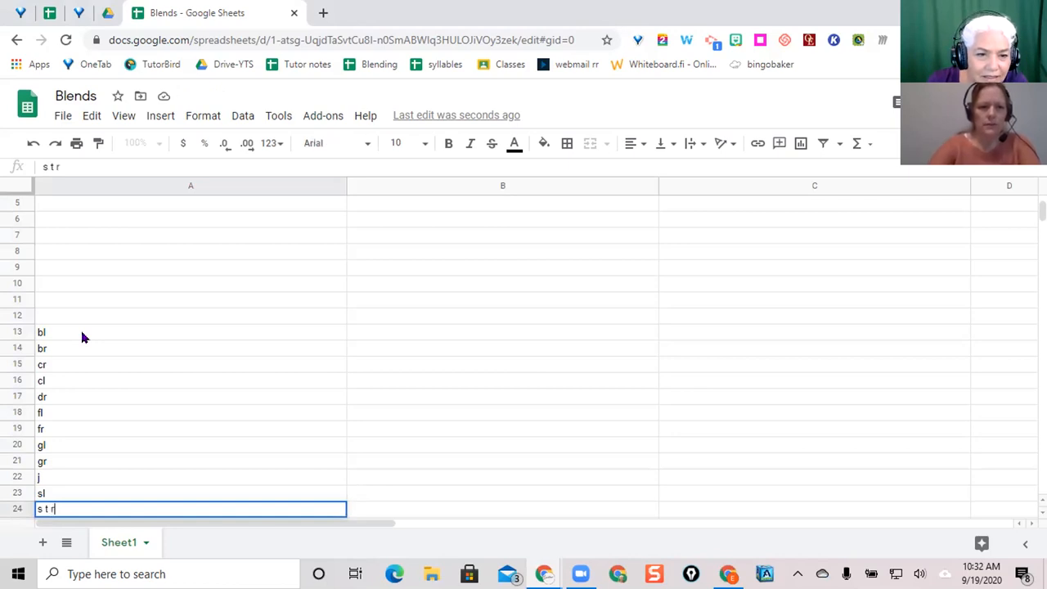
key("Return")
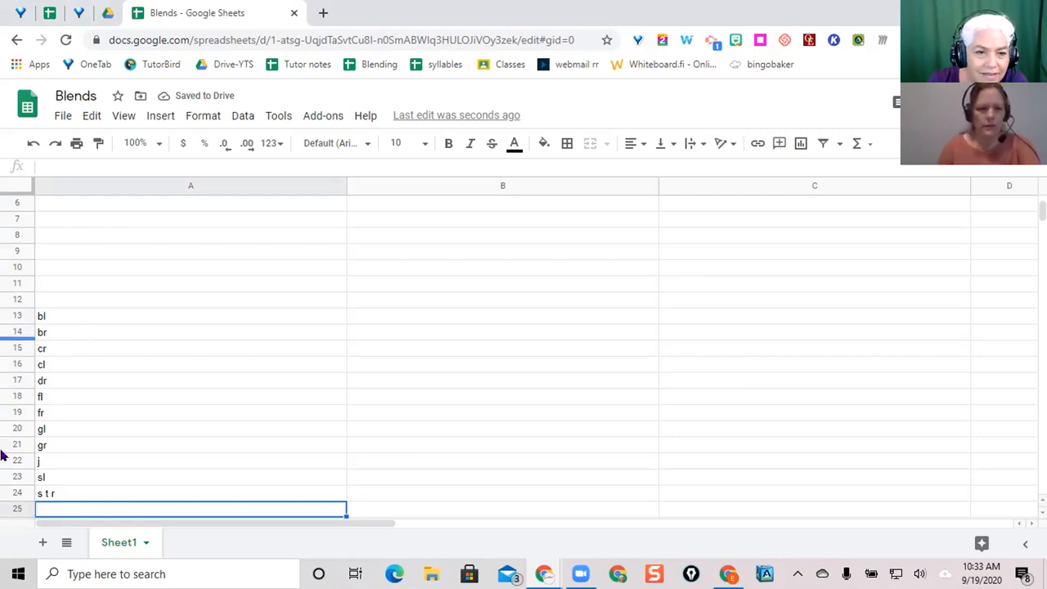
Rewrite the sl entry in cell A23 as s l, with a space between the letters.
left_click(41, 477)
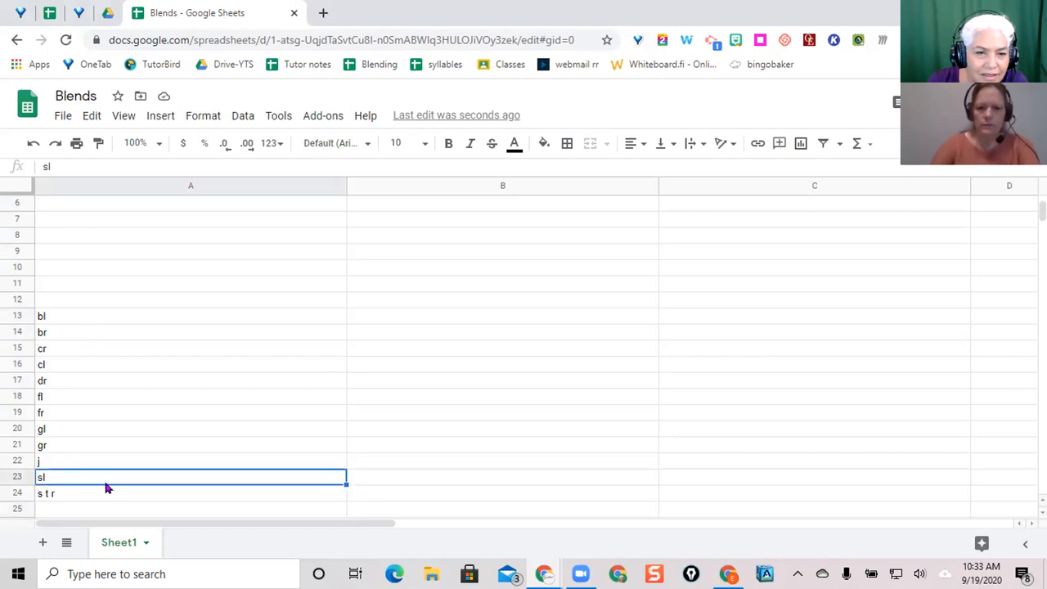
type("s ")
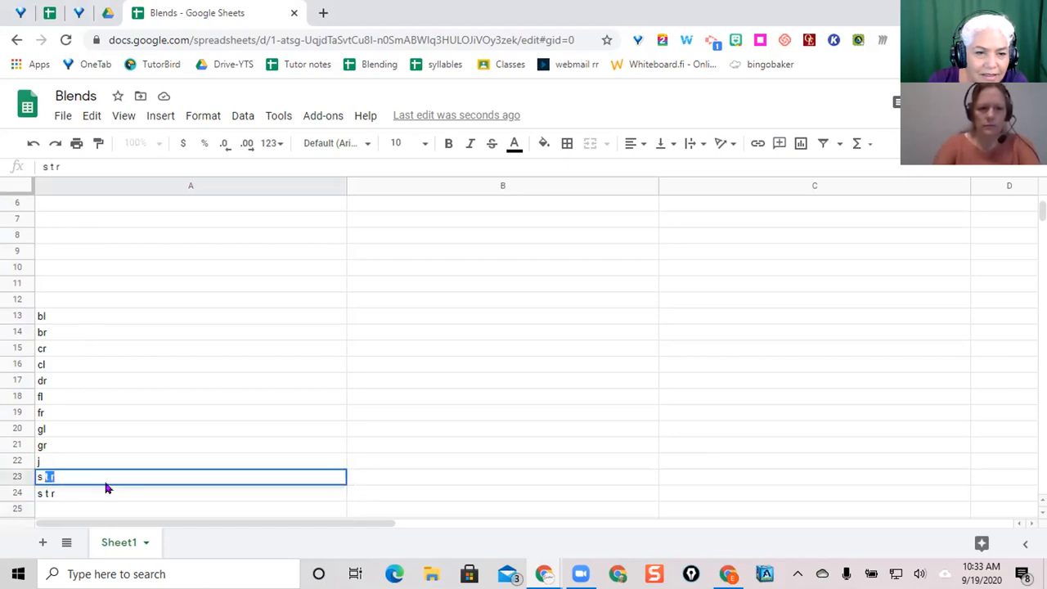
type("l")
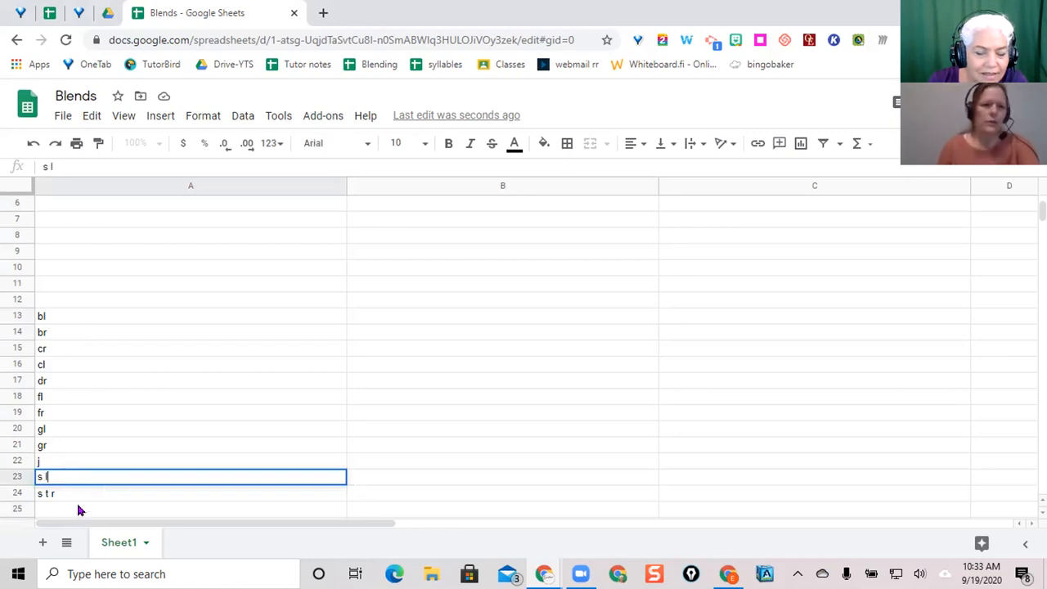
Extend the column A list with t r in cell A25 and s p l in cell A26, spacing the letters.
left_click(79, 509)
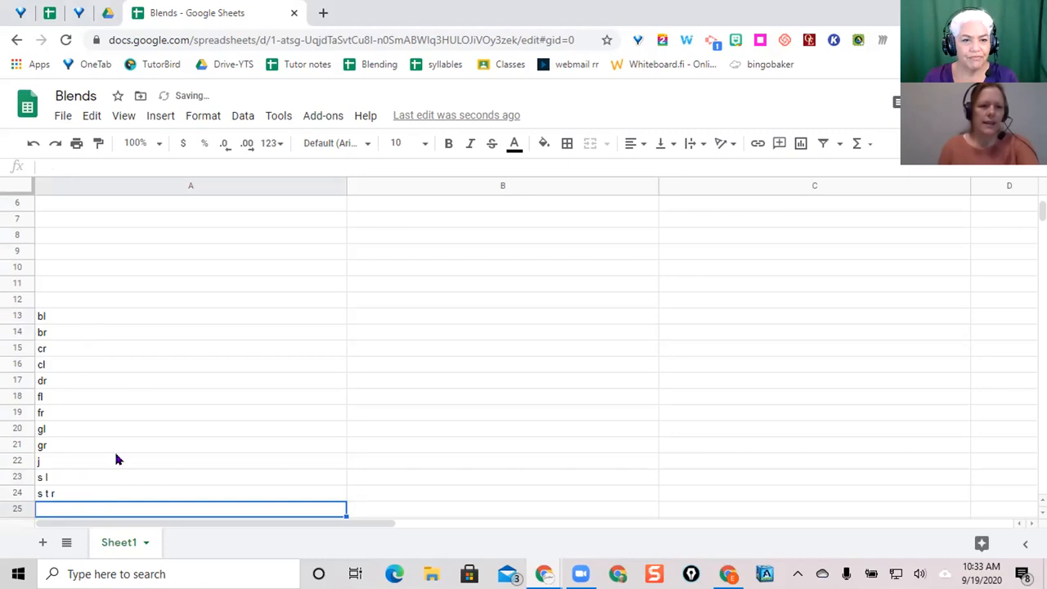
type("t")
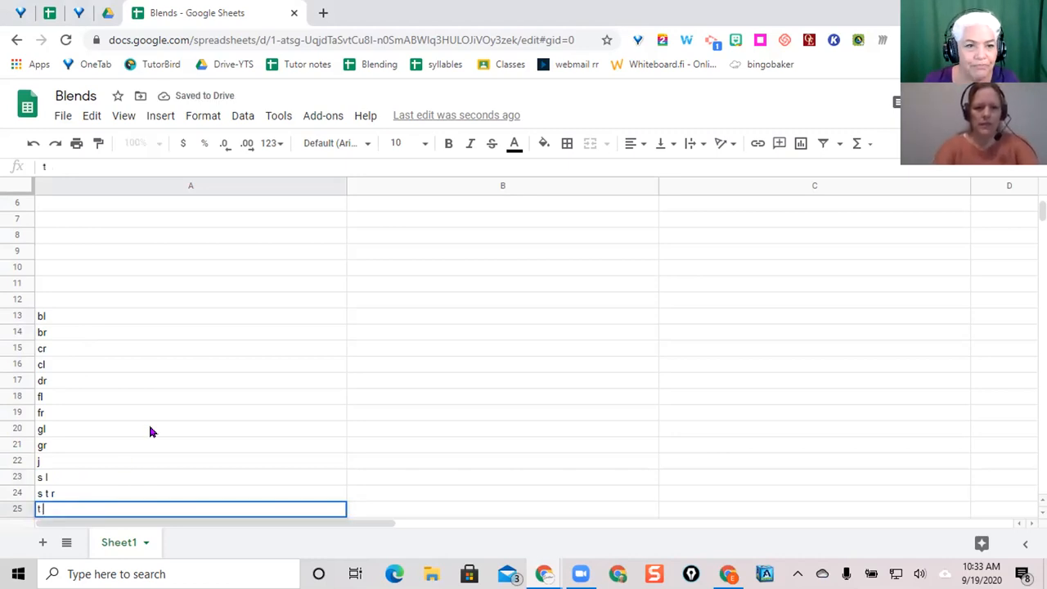
type(" r")
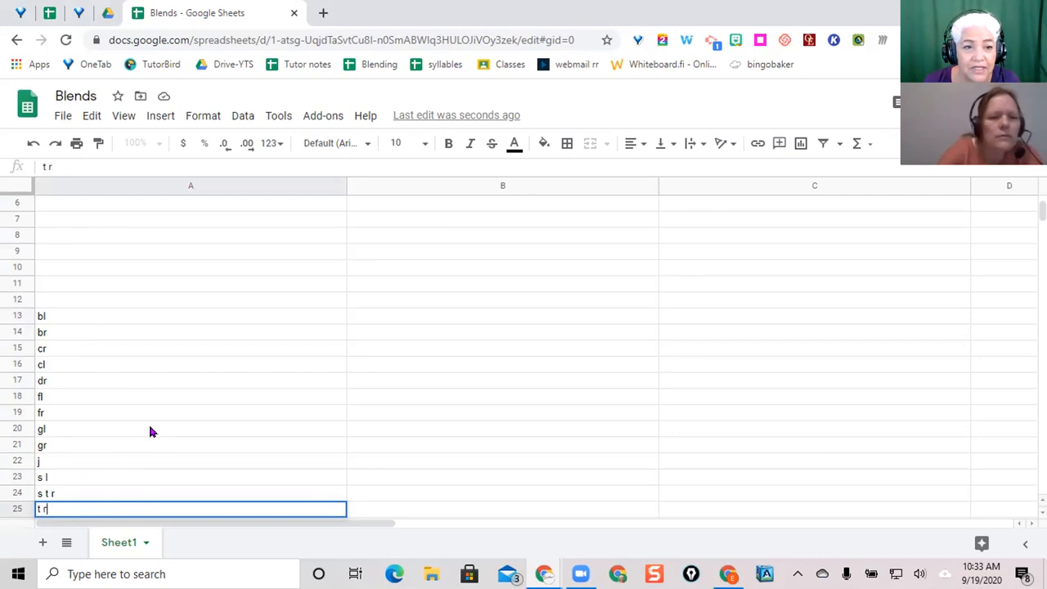
key("Return")
type("s")
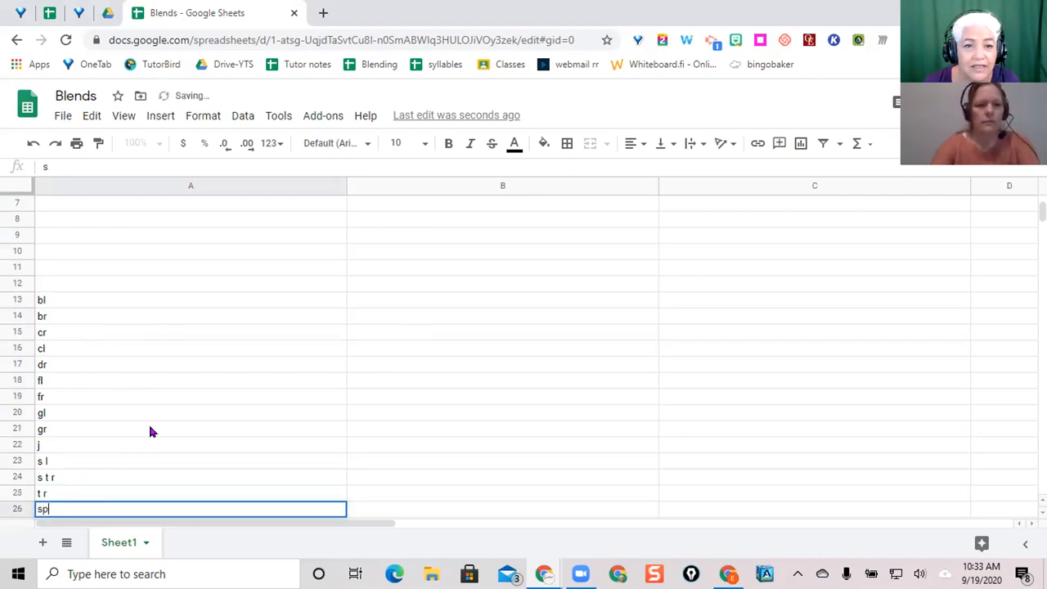
type(" p")
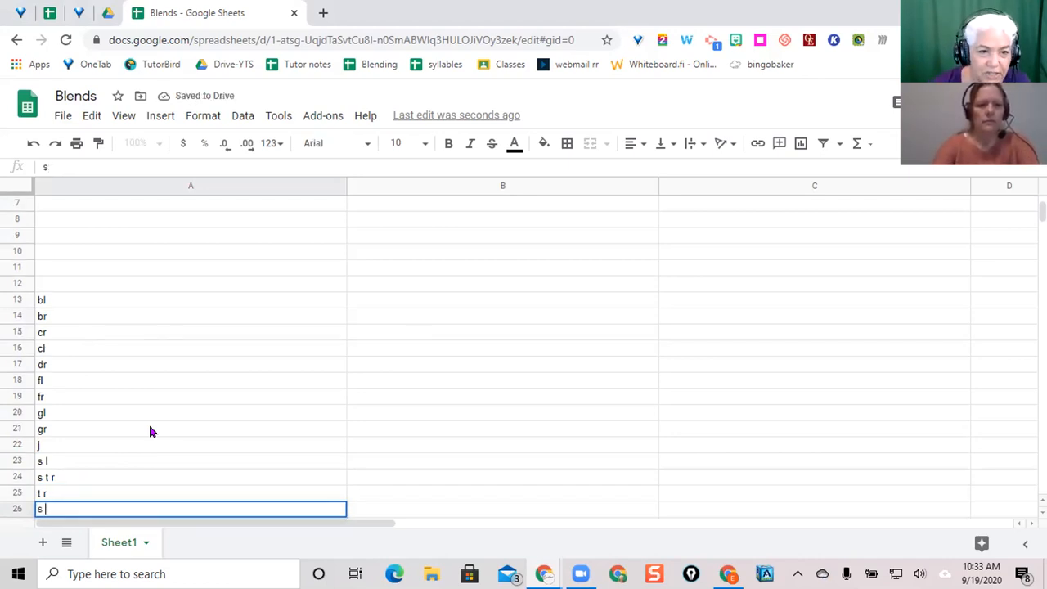
type(" l")
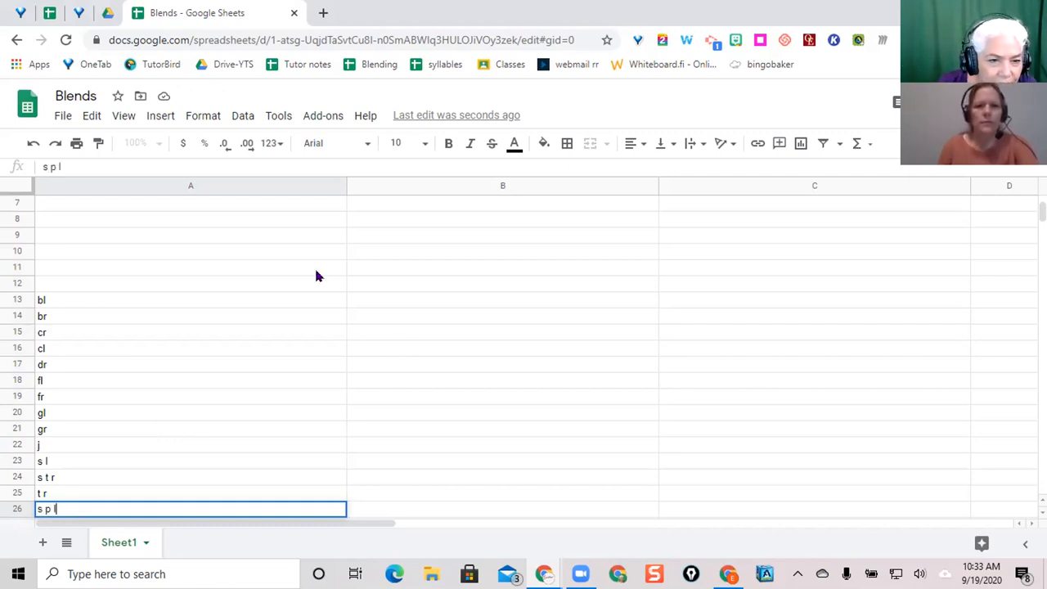
List the vowels a, o, u, i and e in cells B13 to B17.
left_click(380, 301)
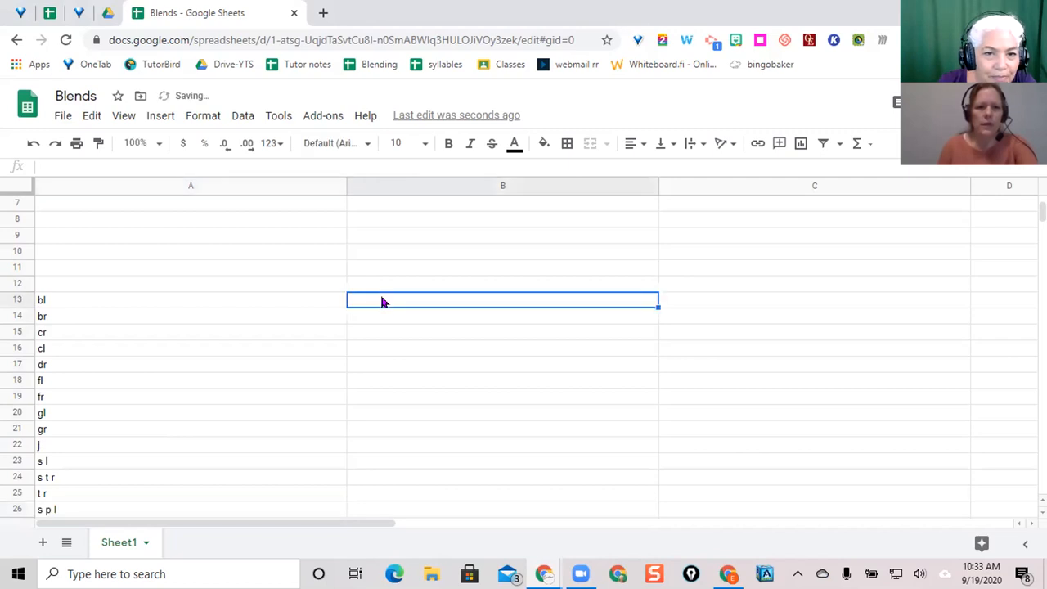
type("a")
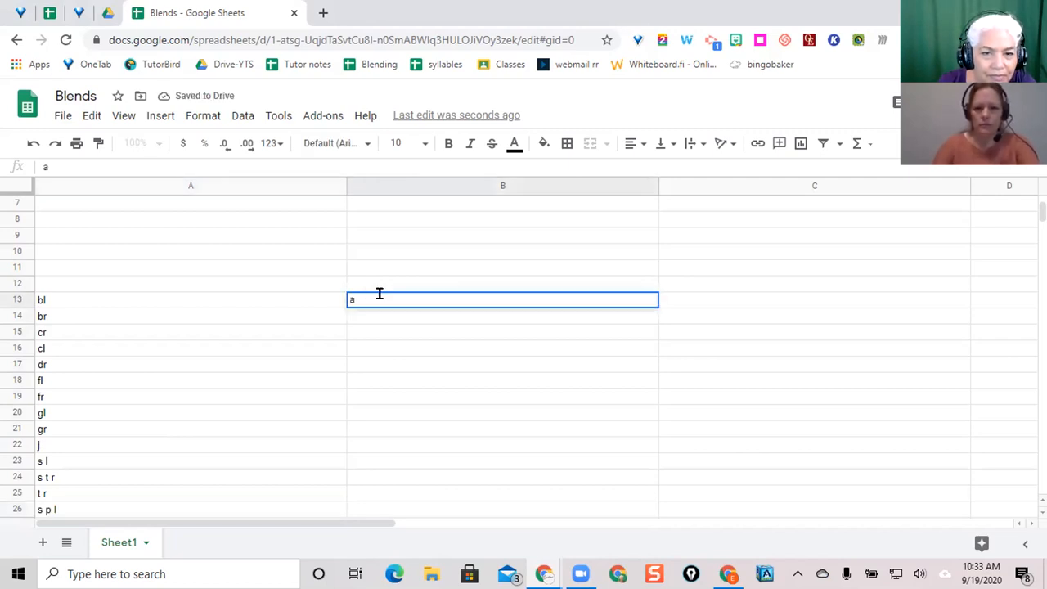
key("Return")
type("o")
key("Return")
type("u")
key("Return")
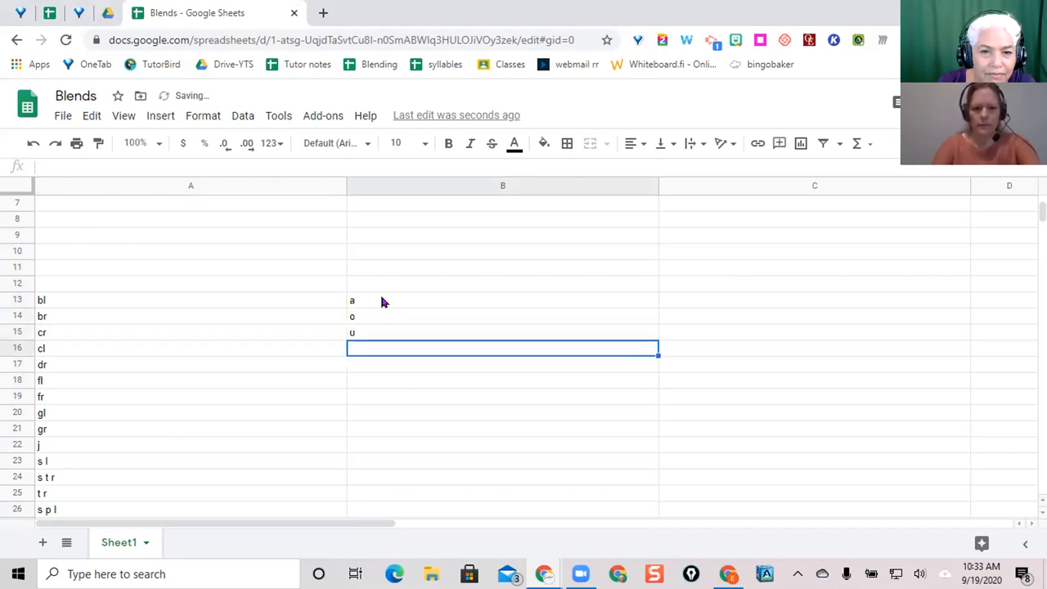
type("i")
key("Return")
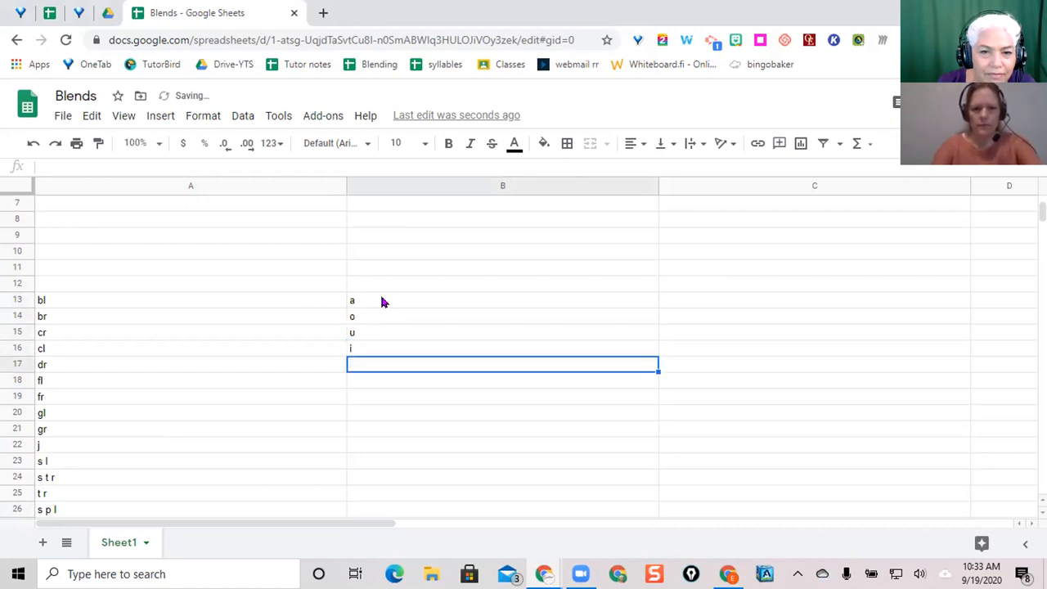
type("e")
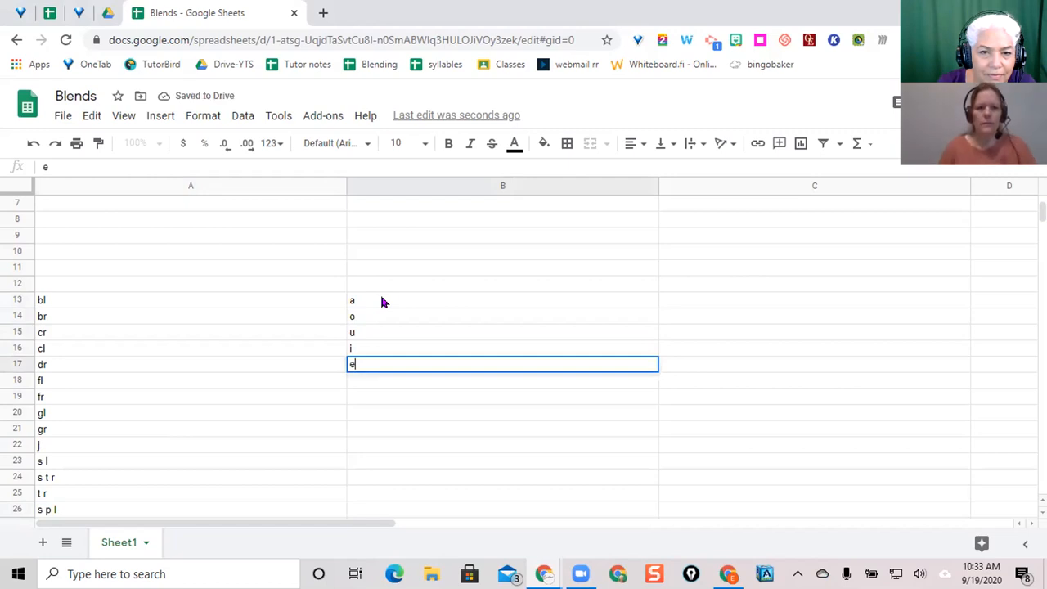
Enter n t in cell C13 as the first ending blend.
left_click(685, 305)
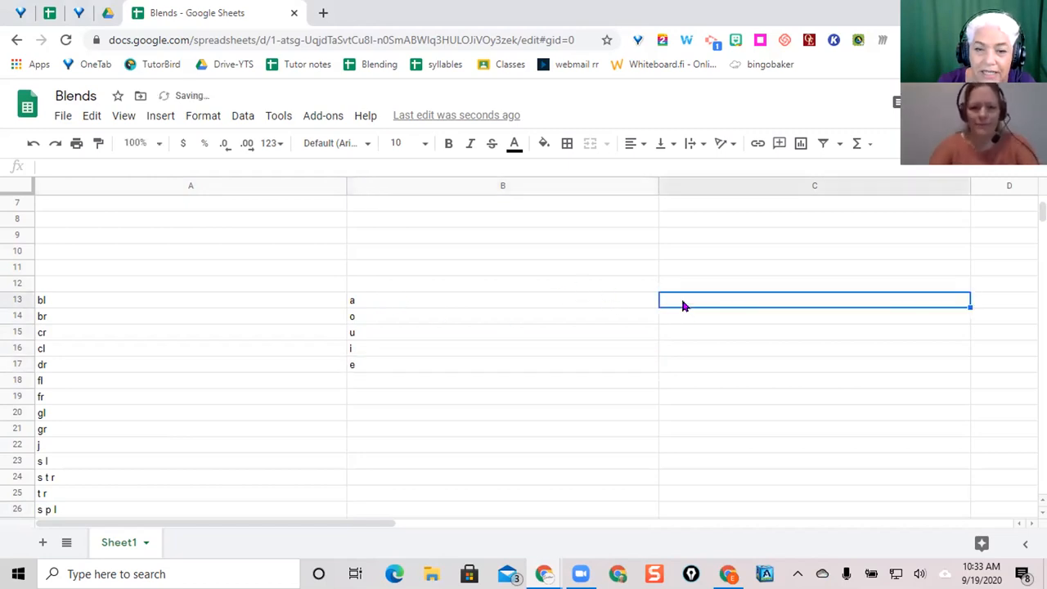
type("n")
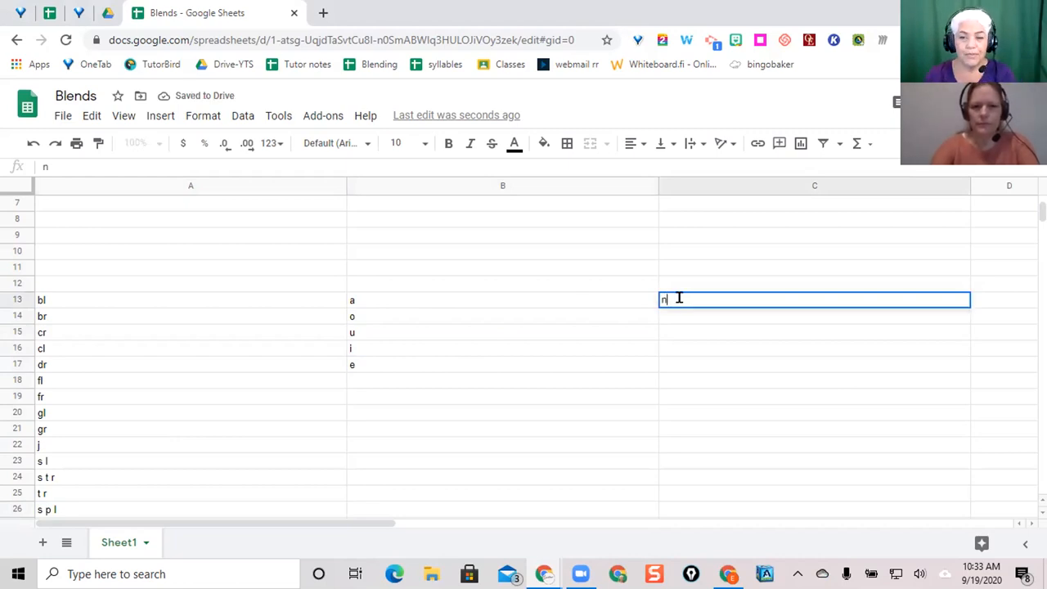
type(" t")
key("Return")
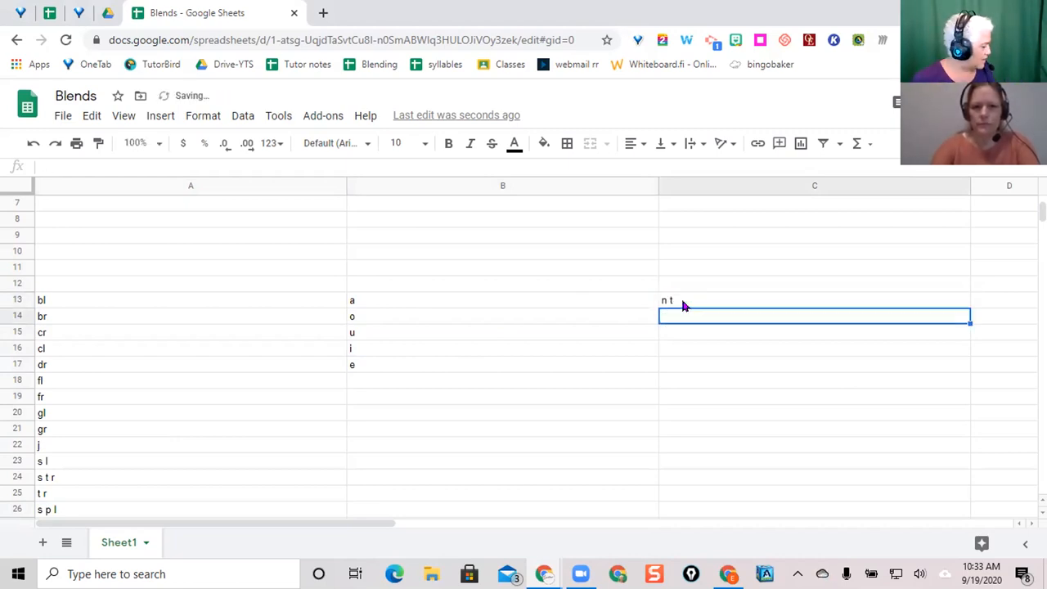
Enter the ending blends n d, s t and m p in cells C13 to C15, with spaces between the letters.
left_click(683, 303)
type("n")
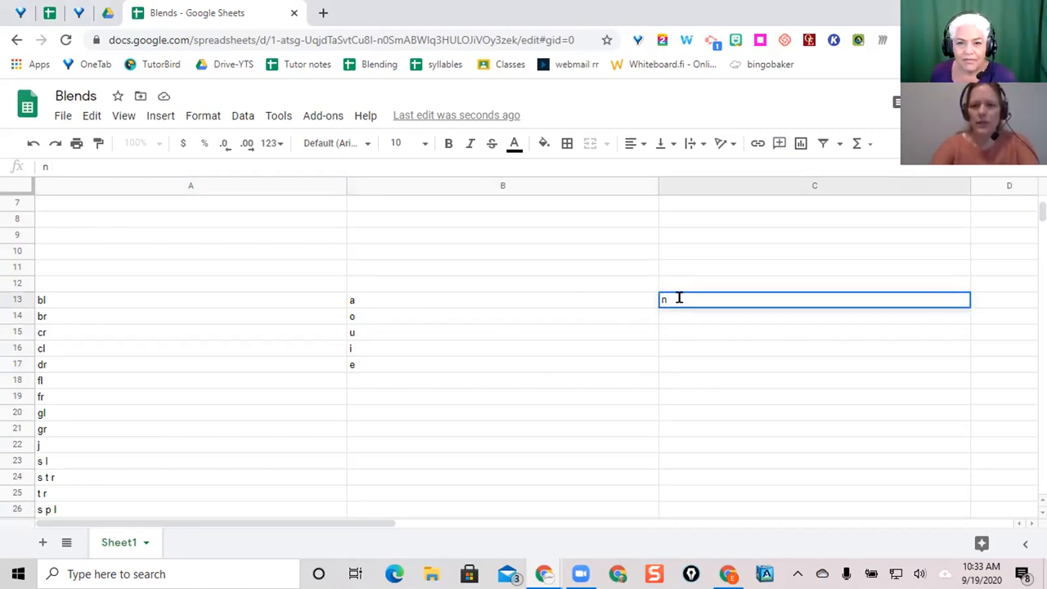
type(" d")
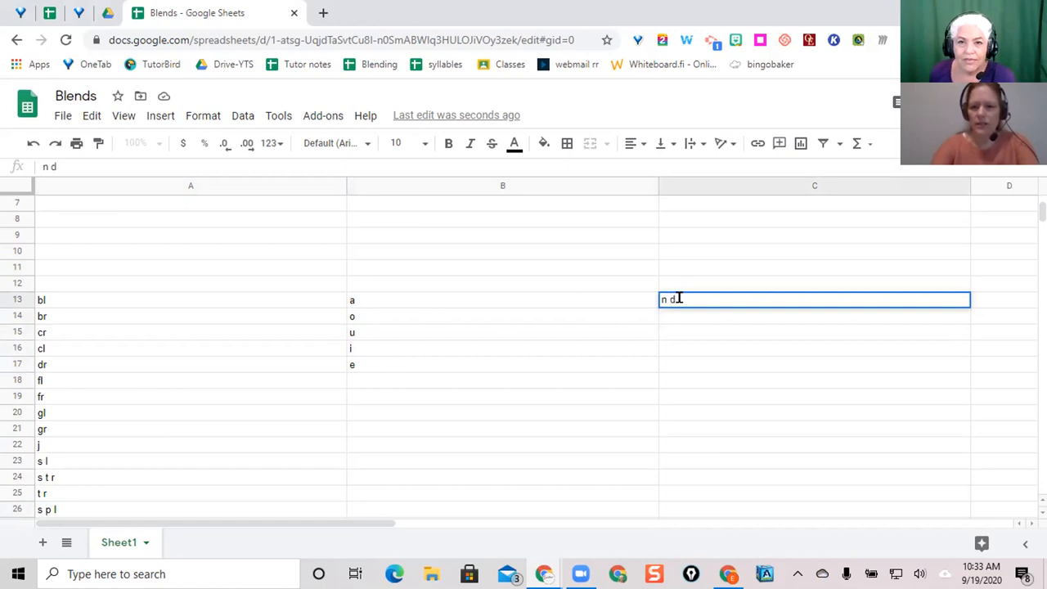
key("Return")
type("s t")
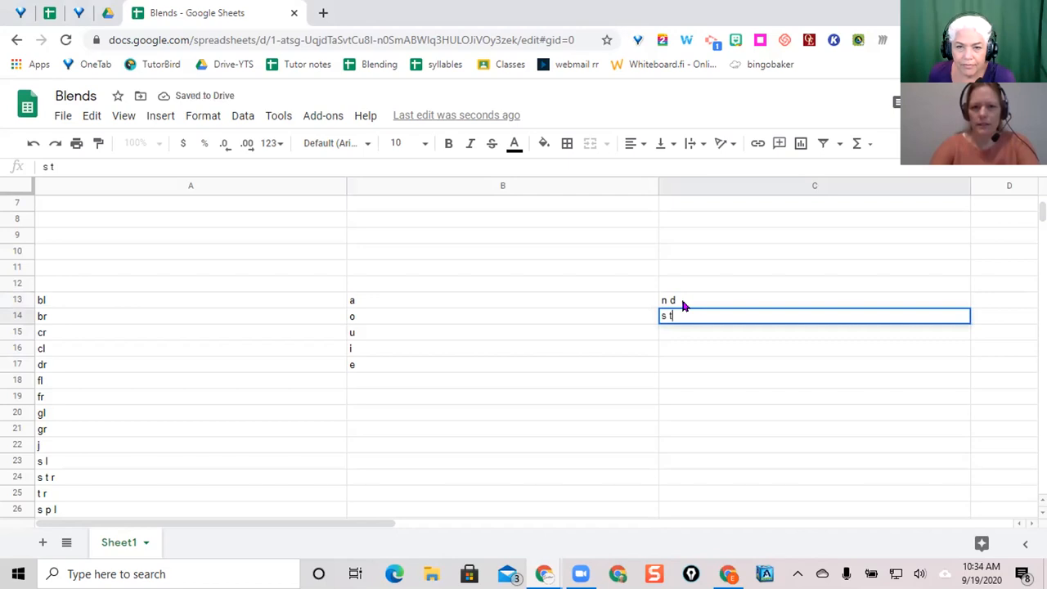
key("Return")
type("m p")
key("Return")
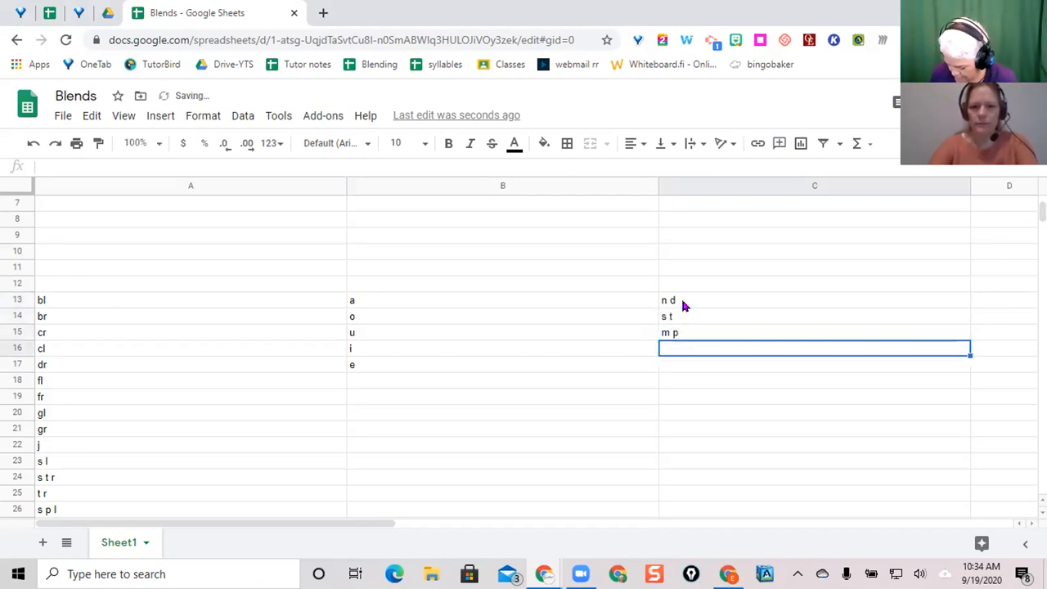
Continue the ending blends in column C with f t, n t and p t in cells C16 to C18.
type("ff")
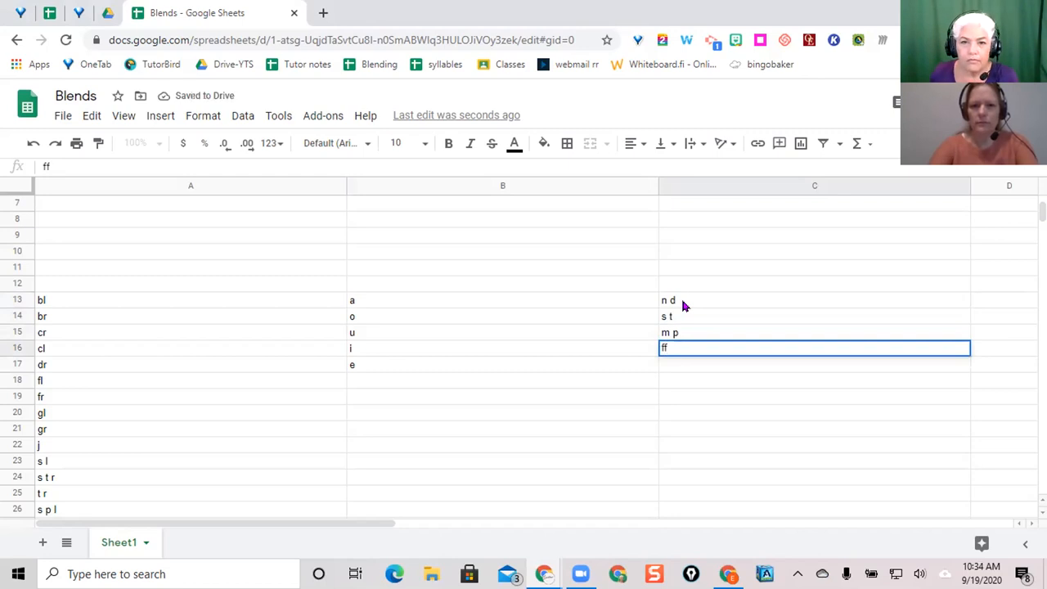
key("BackSpace")
type("t")
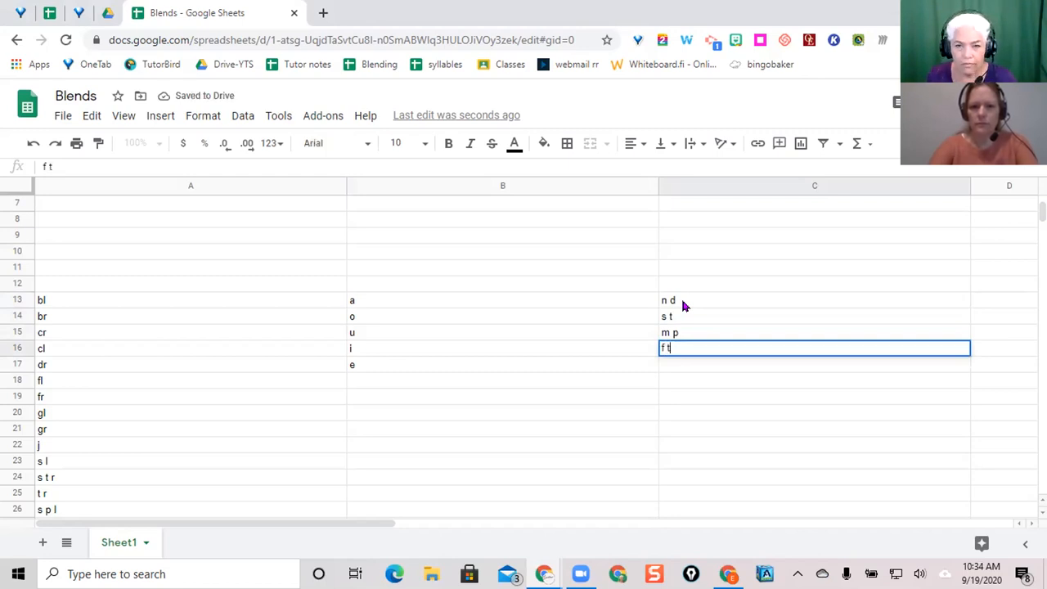
key("Return")
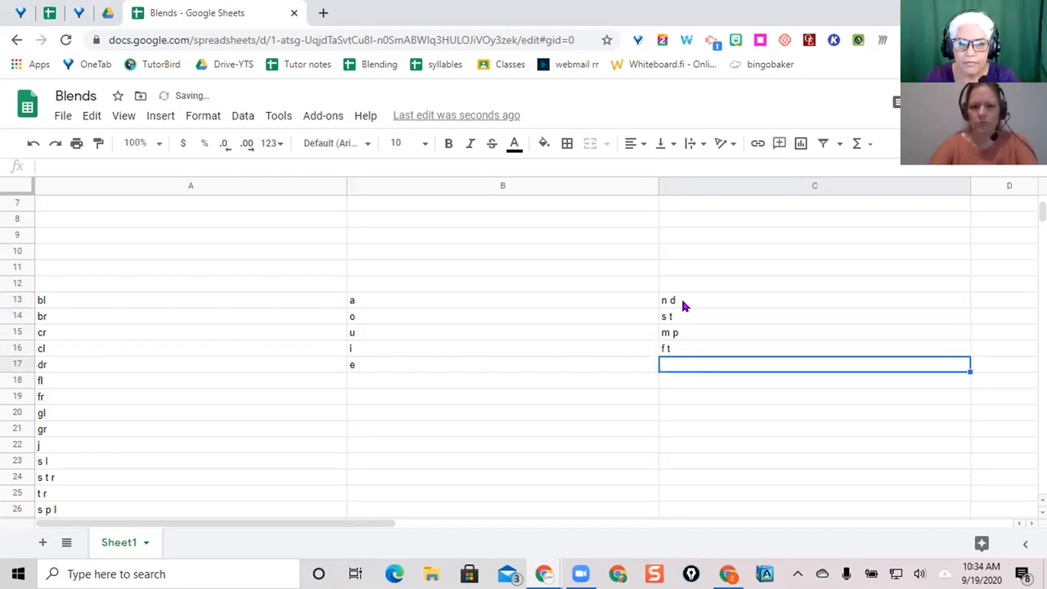
type("n t")
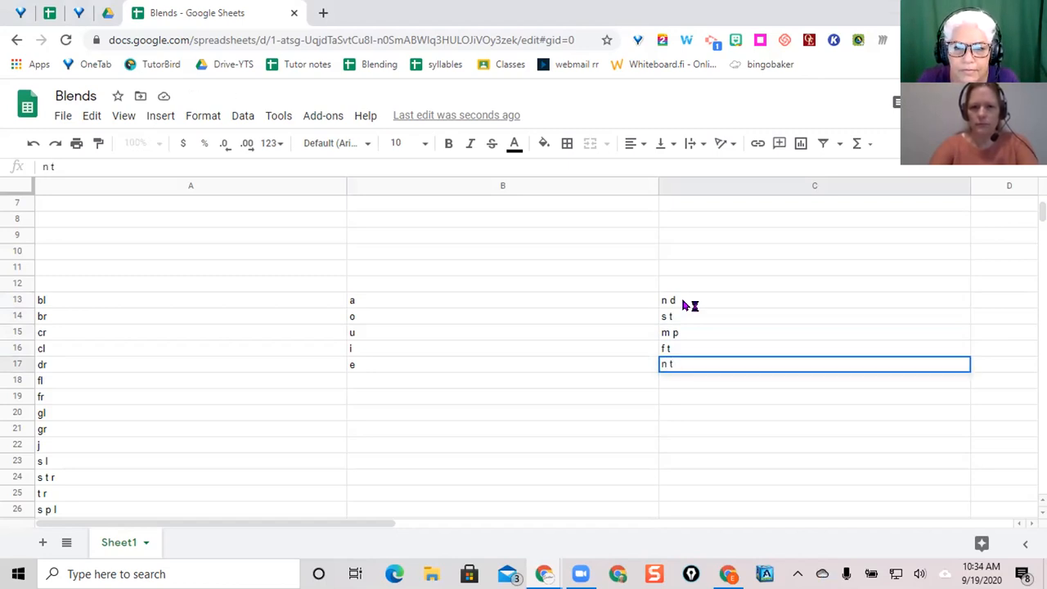
key("Return")
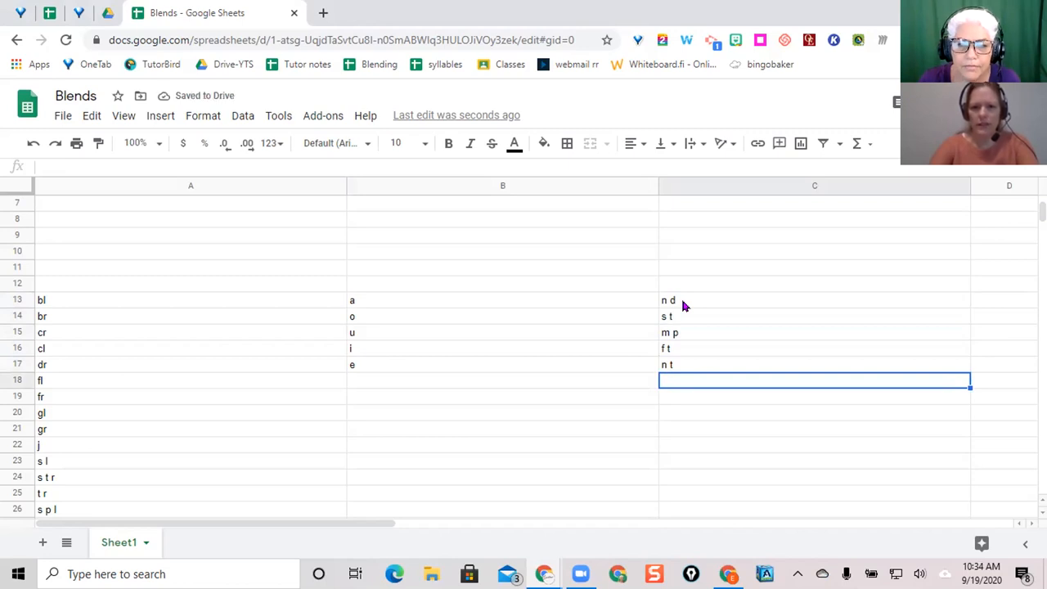
type("p t")
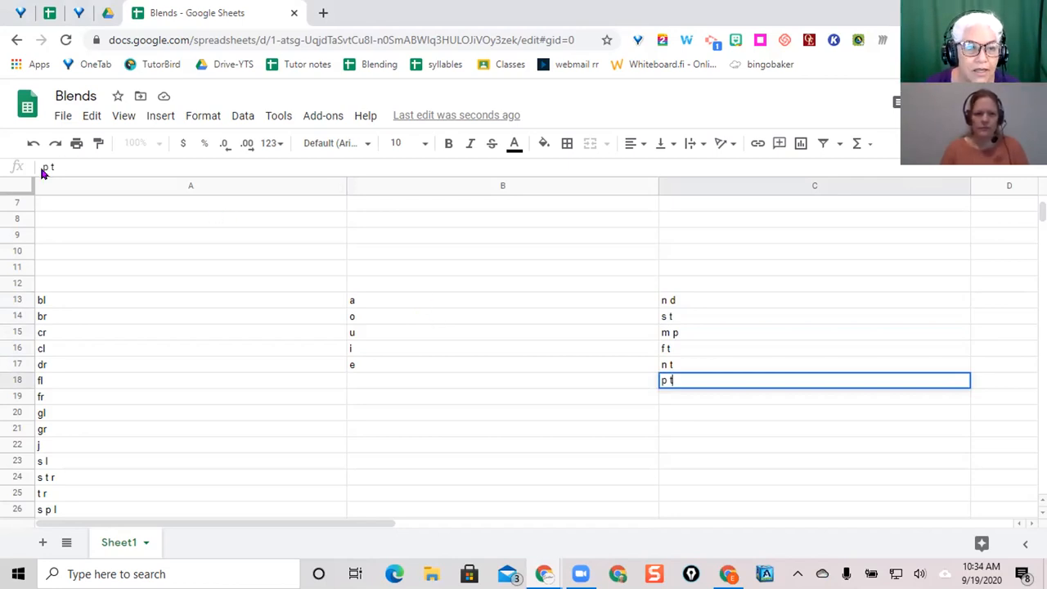
scroll(45, 189, "up", 3)
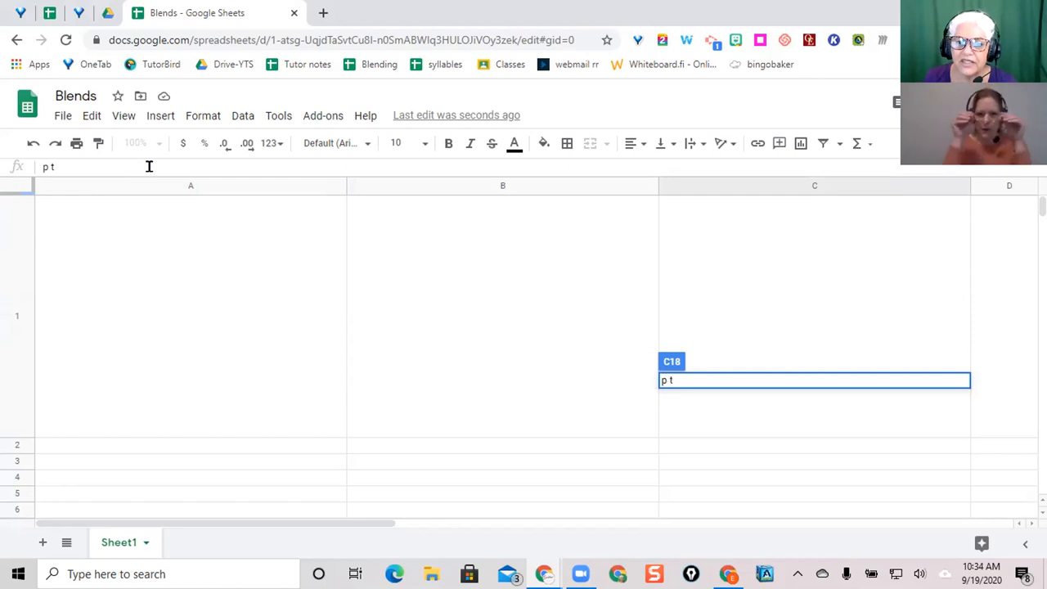
key("Return")
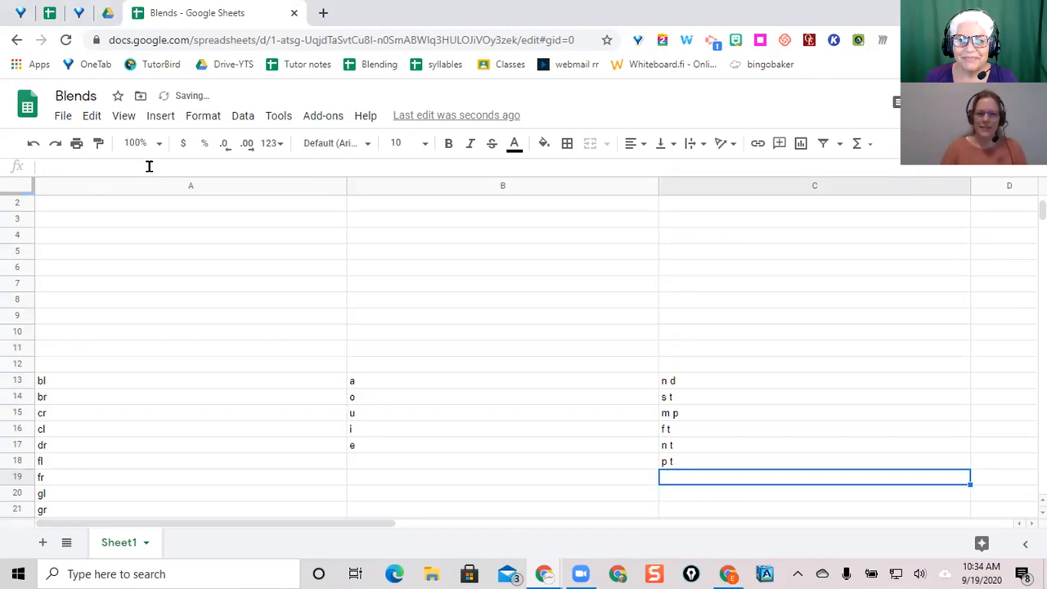
scroll(193, 325, "up", 2)
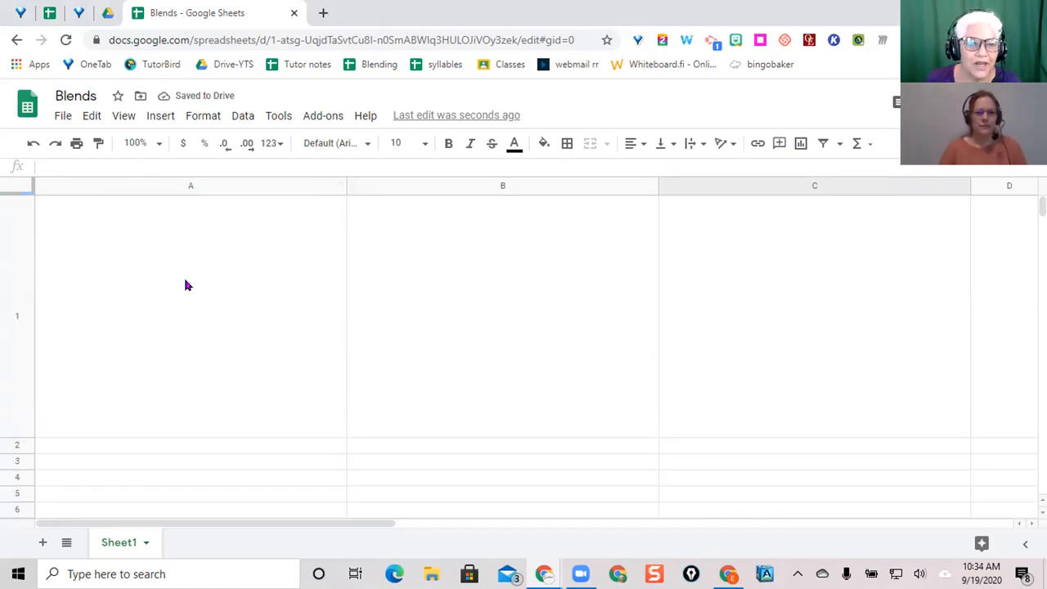
Enter the formula =A13 in cell A1 to show the first beginning blend there.
left_click(144, 288)
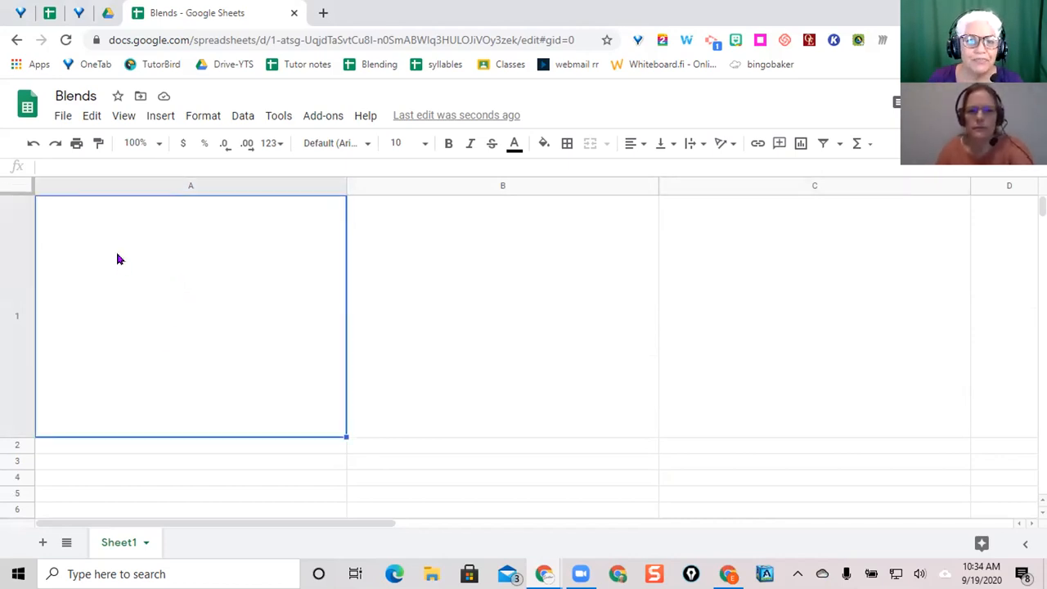
type("=")
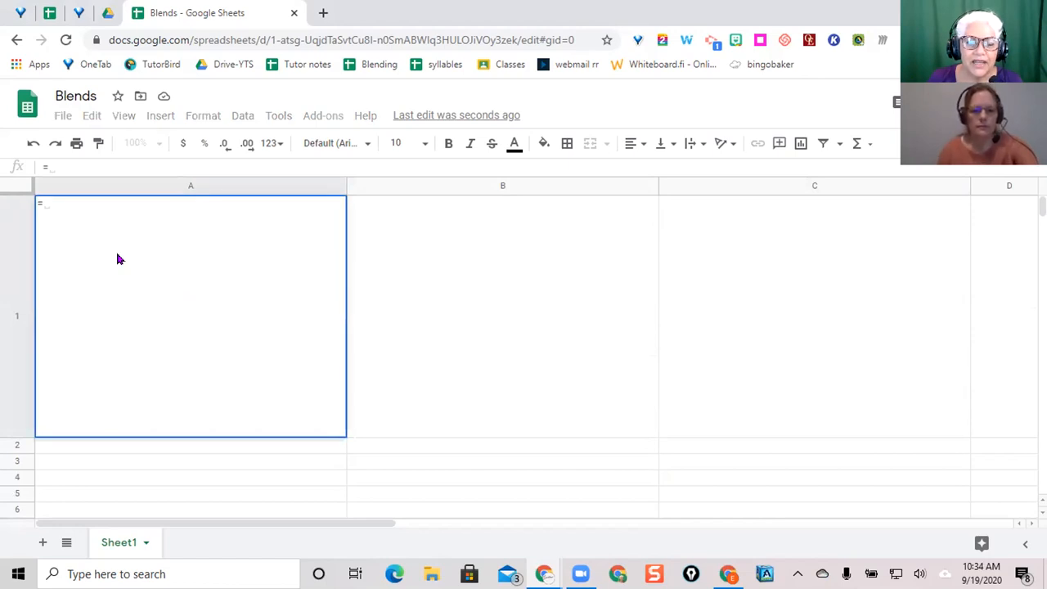
type("A")
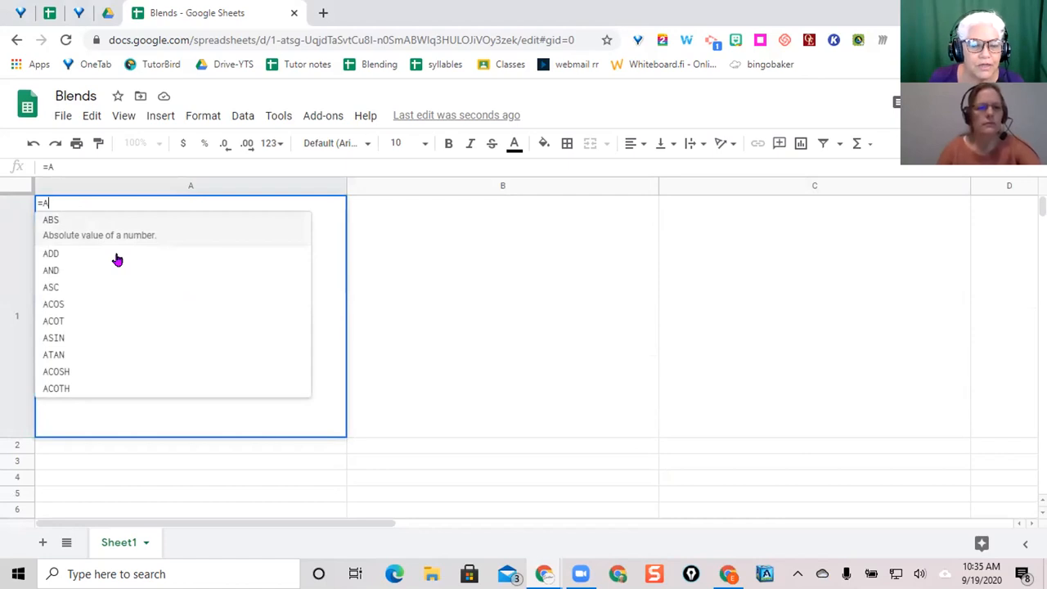
type("13")
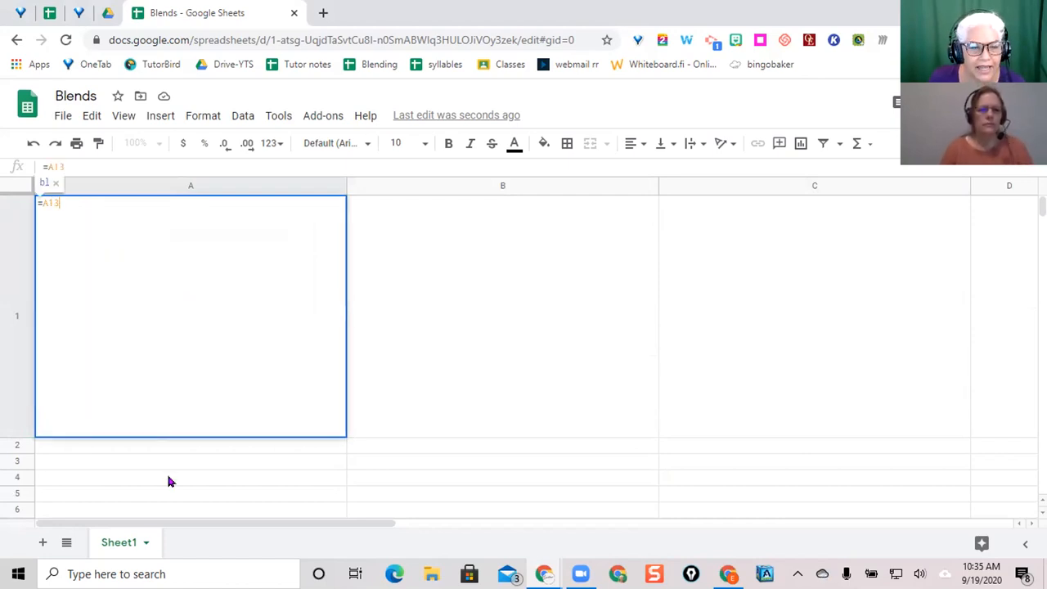
scroll(161, 464, "down", 5)
scroll(160, 463, "up", 5)
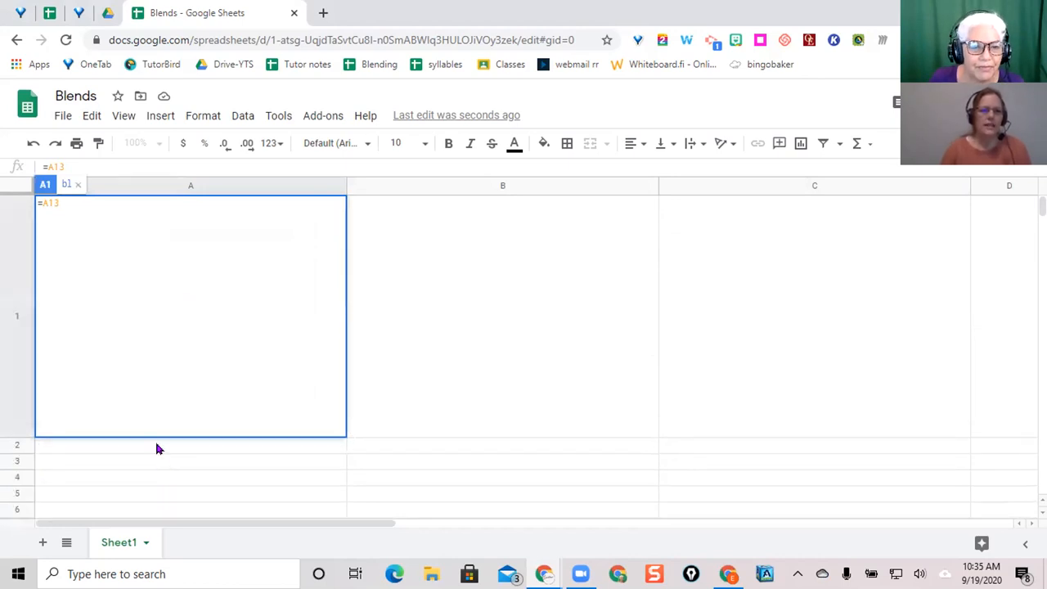
key("Return")
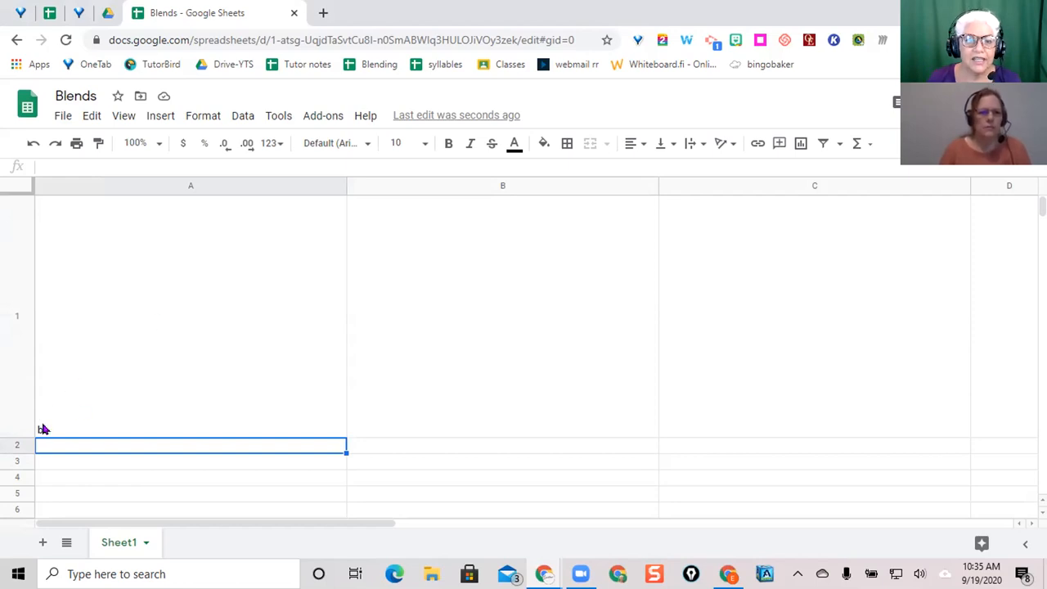
Try to set the font size of cell A1 to 200.
left_click(115, 369)
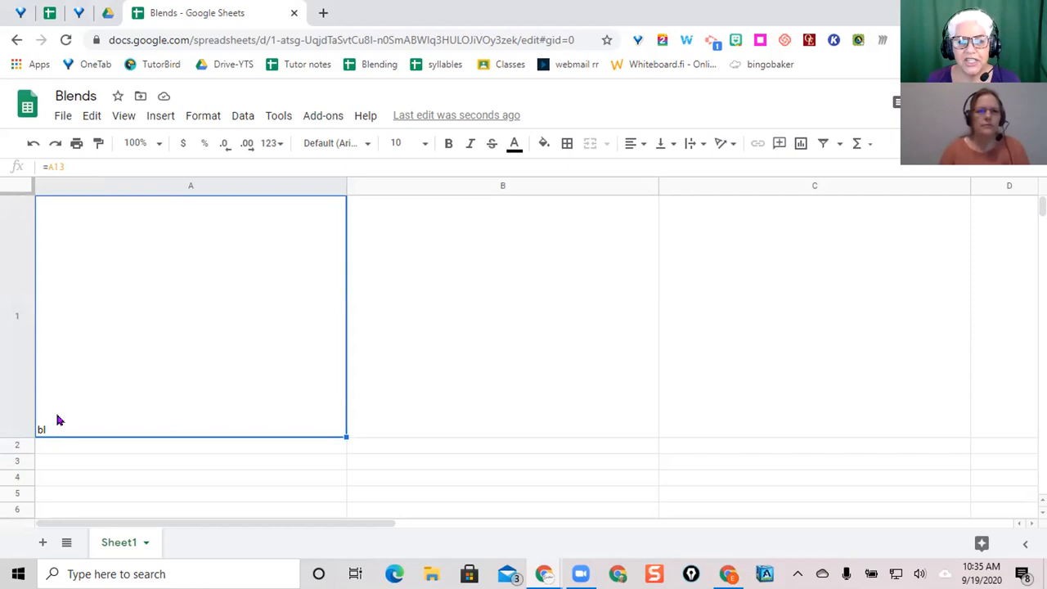
left_click(424, 144)
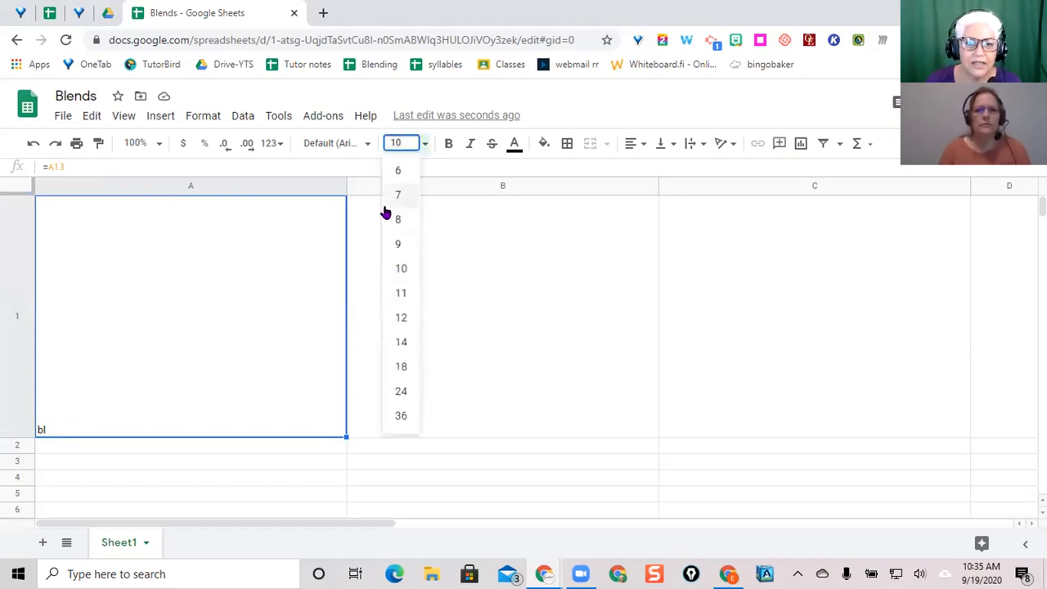
type("200")
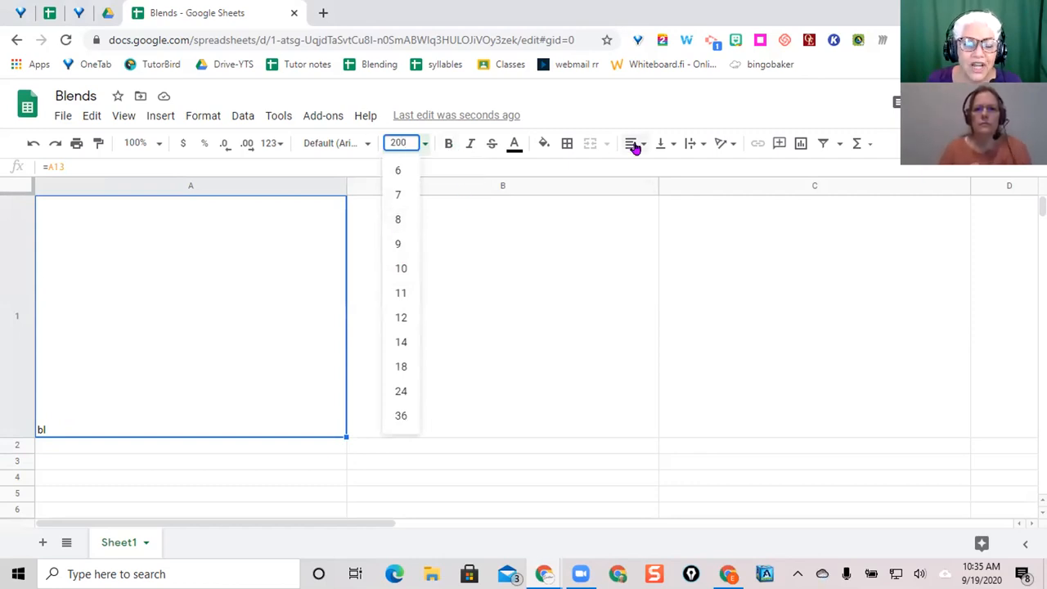
left_click(458, 251)
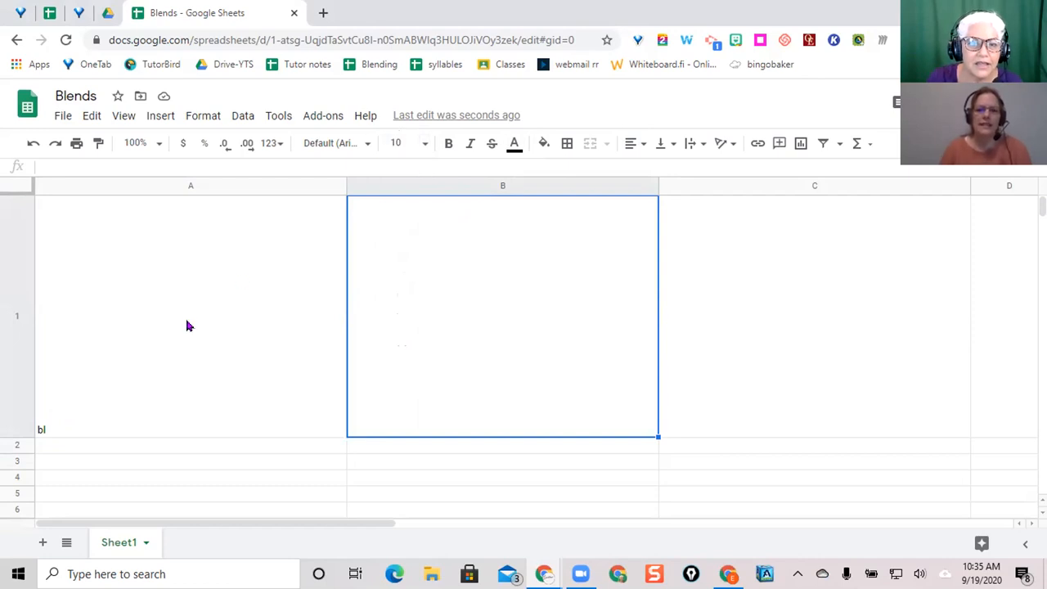
Set the font size of the blend in cell A1 to 200.
left_click(40, 428)
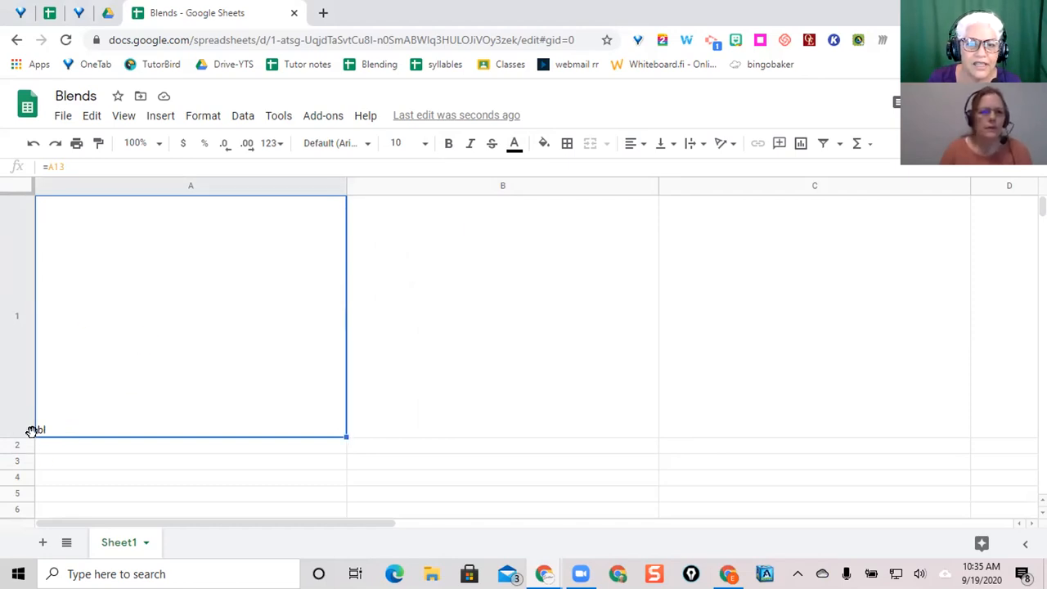
left_click(403, 136)
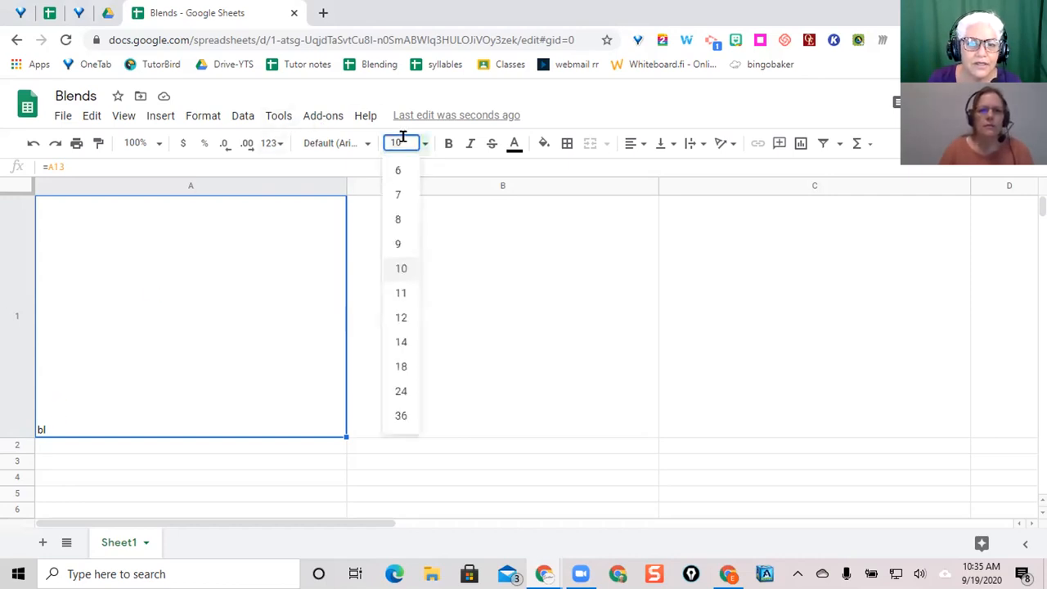
type("20")
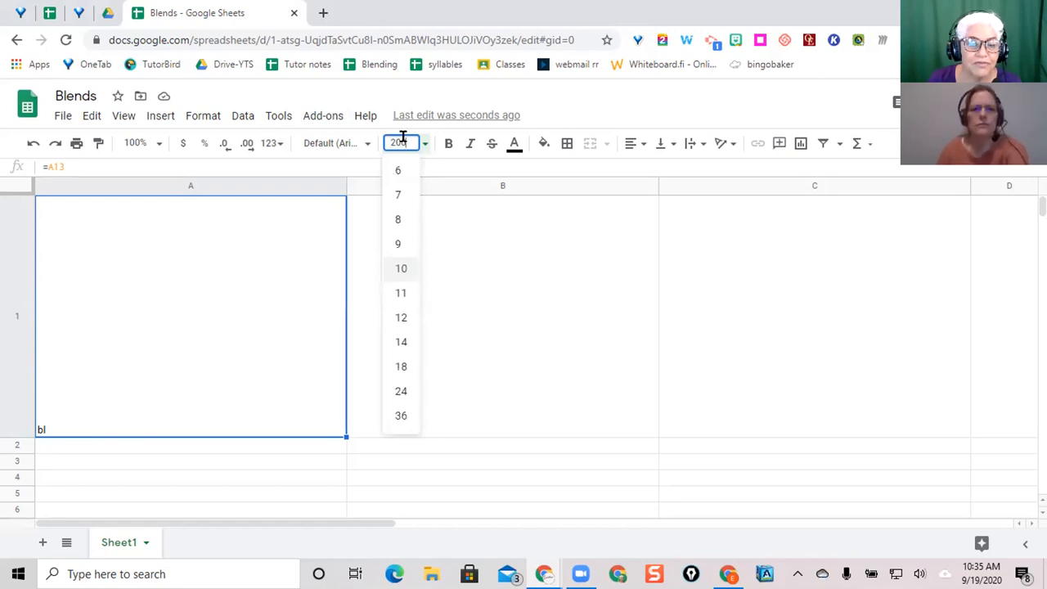
type("0")
key("Return")
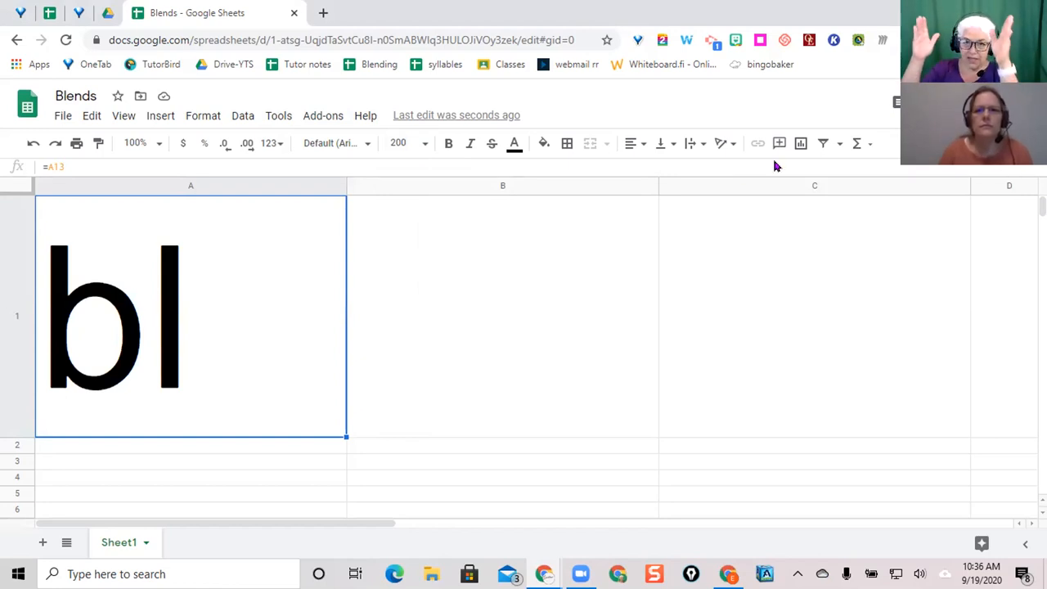
Center the blend in cell A1 horizontally and set its font to Comic Sans MS.
left_click(631, 144)
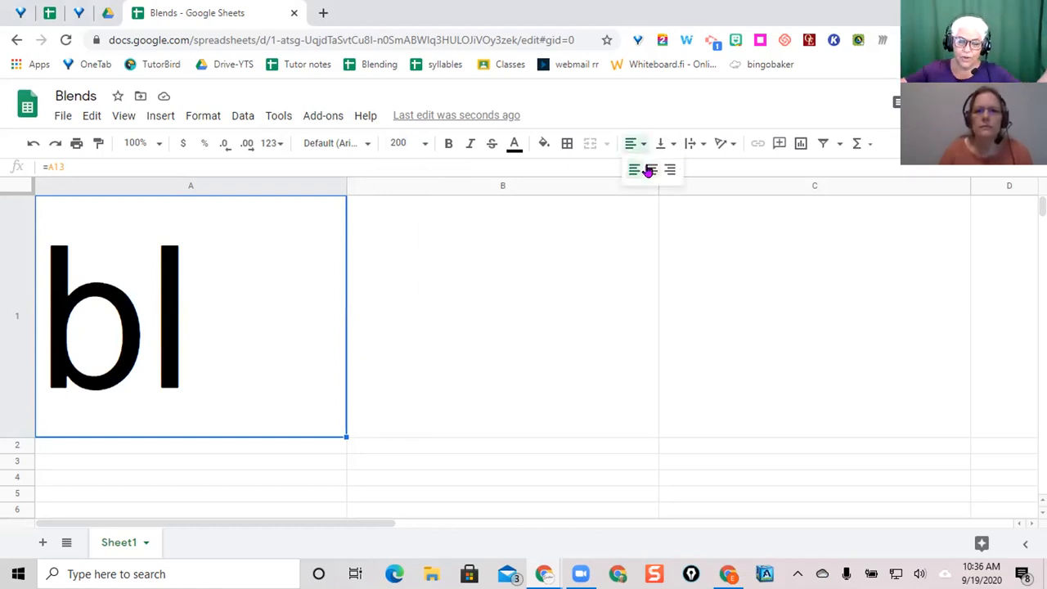
left_click(651, 170)
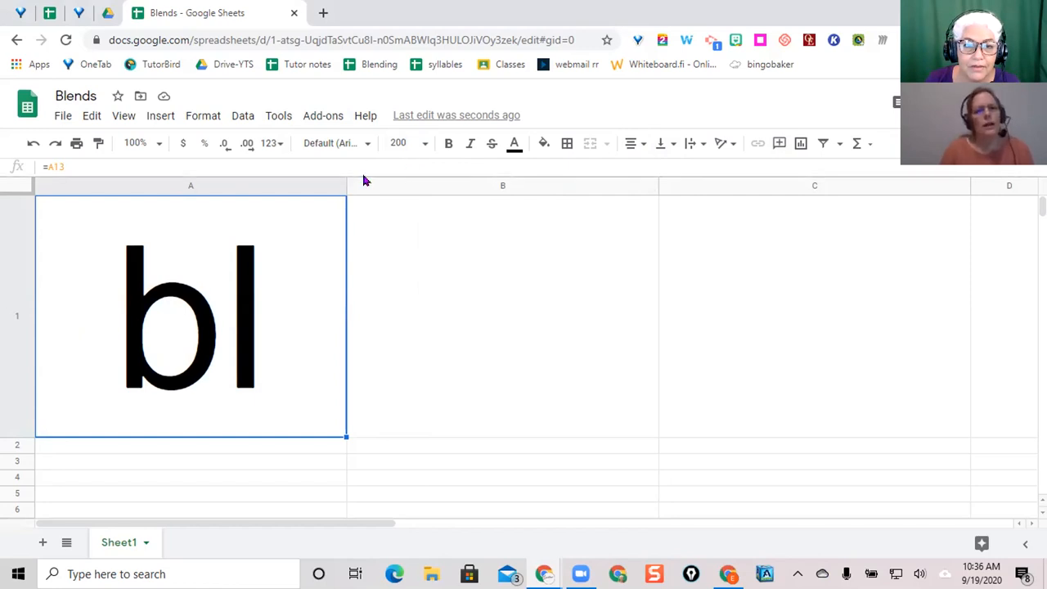
left_click(366, 145)
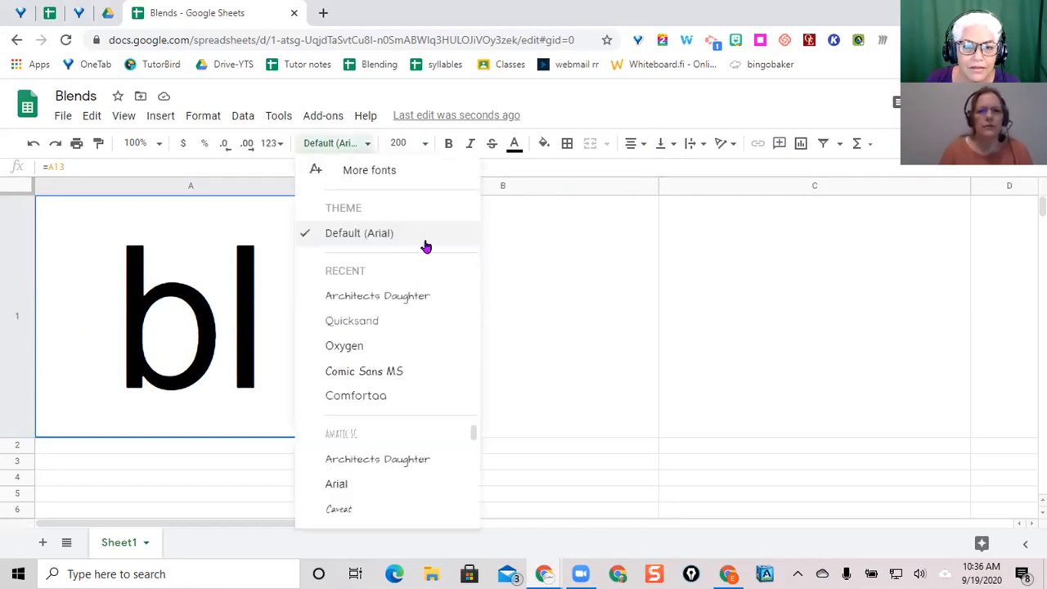
left_click(375, 371)
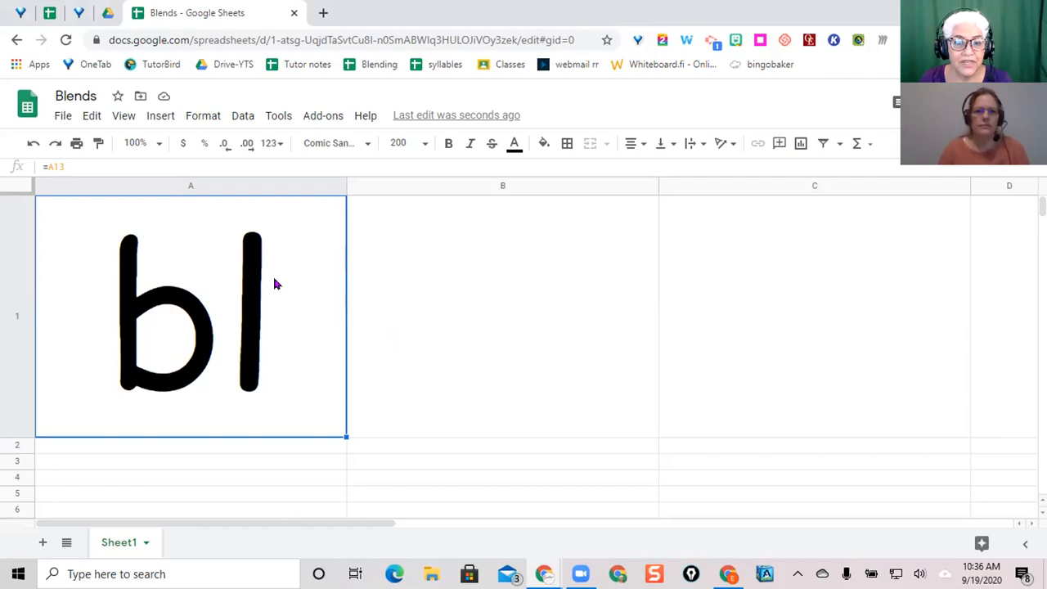
Copy the formula and formatting of cell A1 into cell B1.
key("ctrl+c")
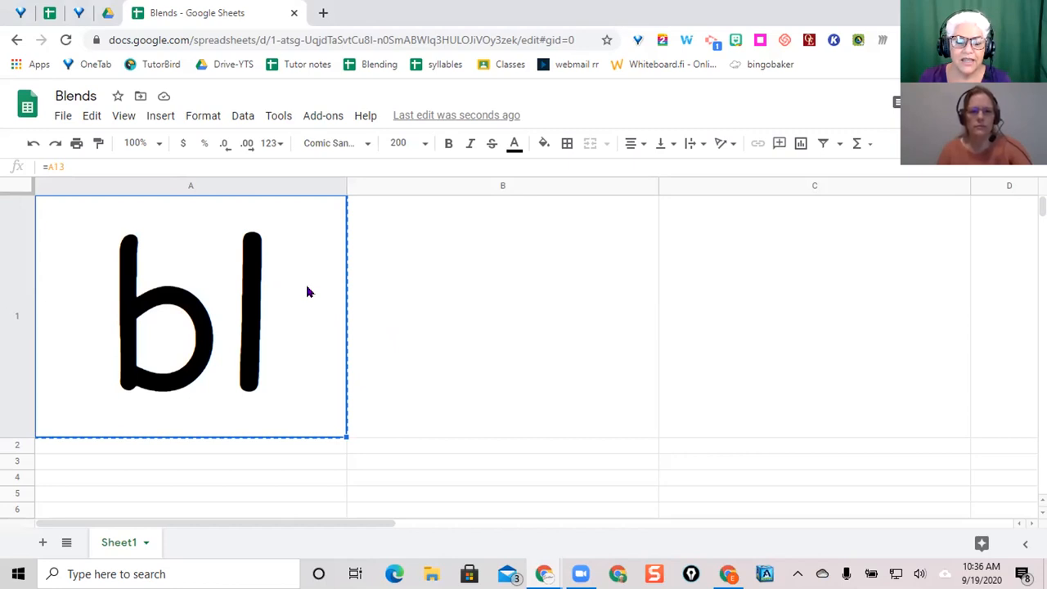
key("ctrl+v")
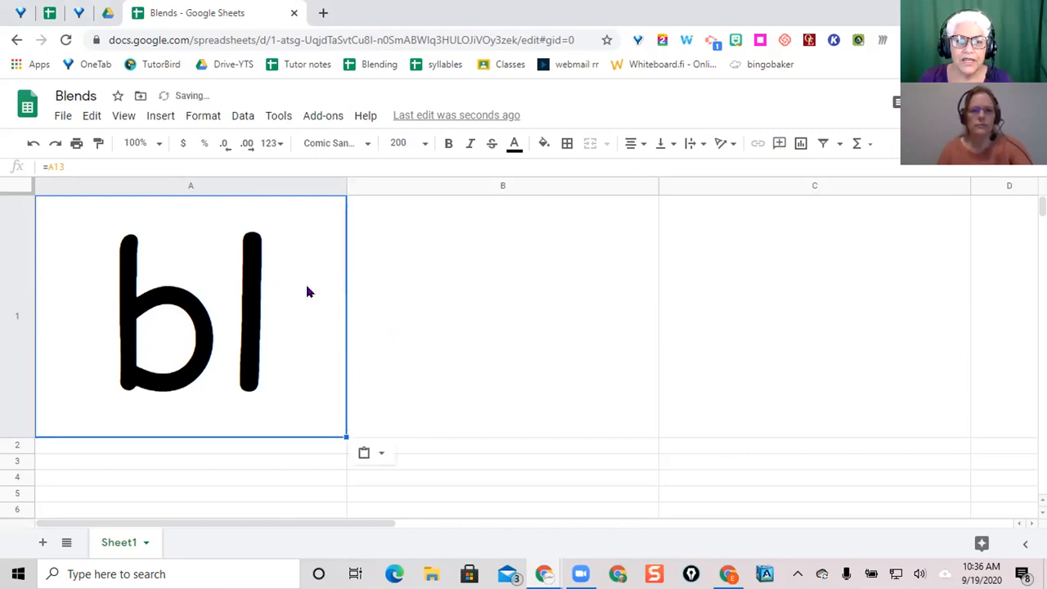
left_click(450, 307)
key("ctrl+v")
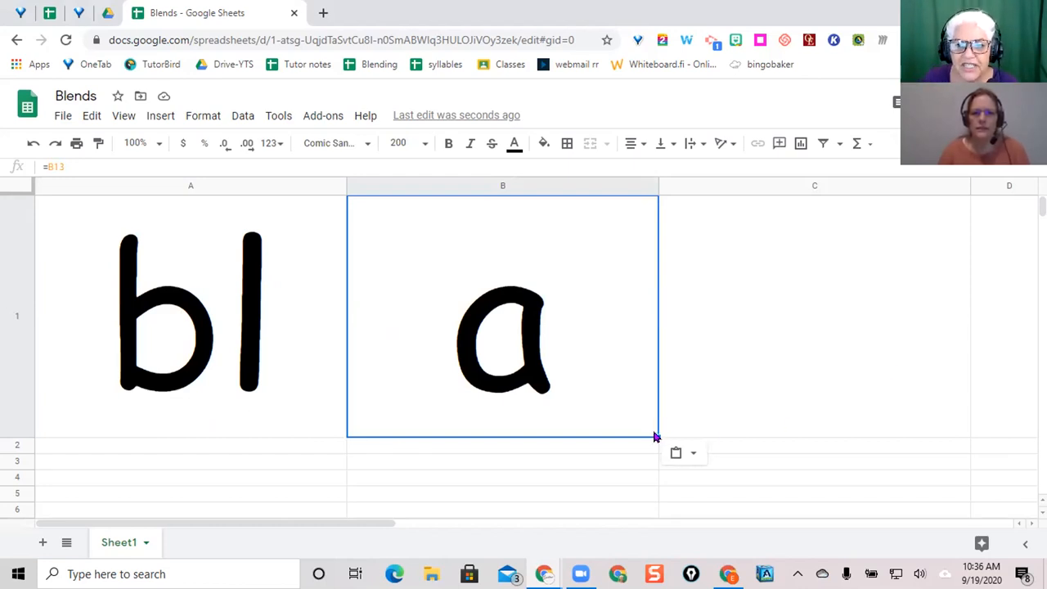
Try to extend the formula in cell B1 into cell C1.
left_click_drag(654, 437, 768, 438)
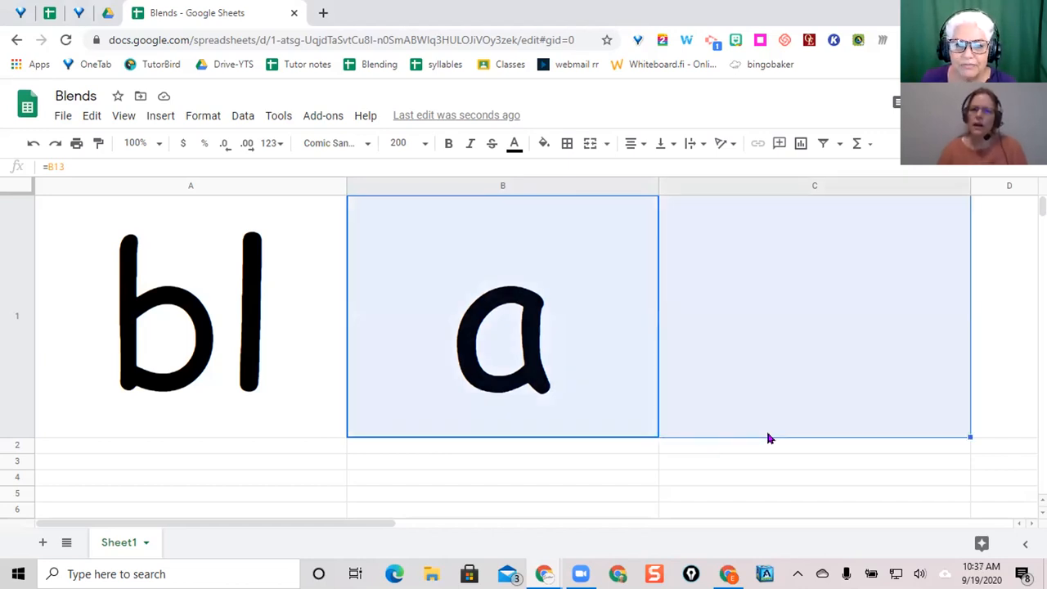
key("Tab")
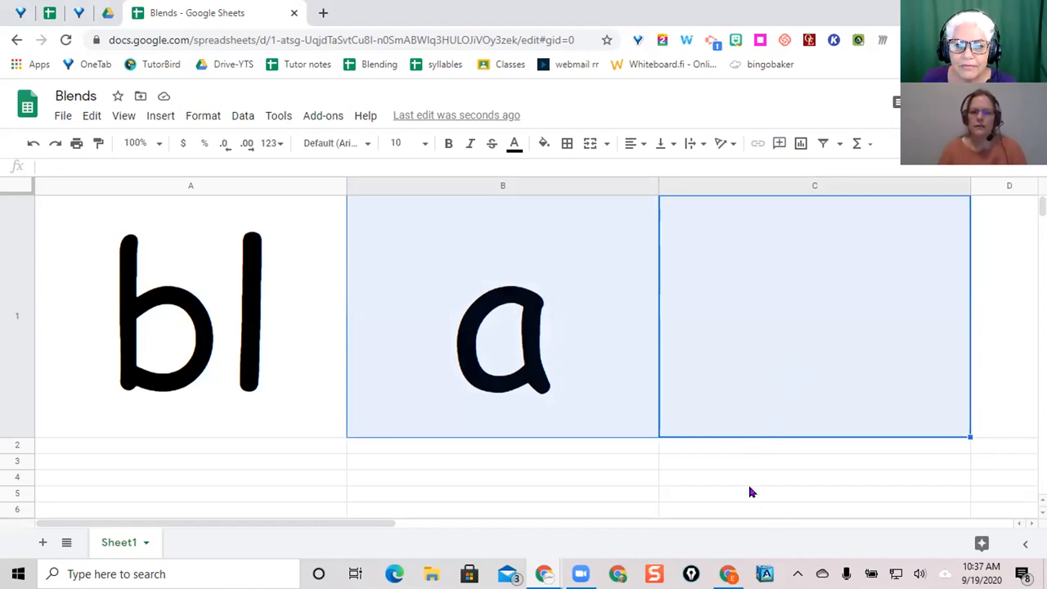
key("shift+Tab")
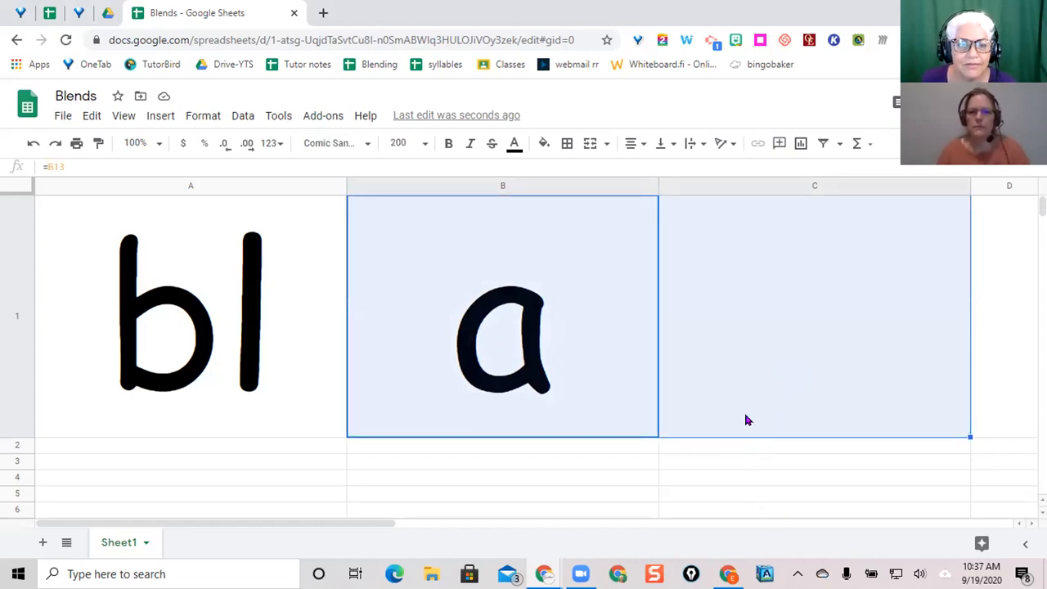
left_click(779, 319)
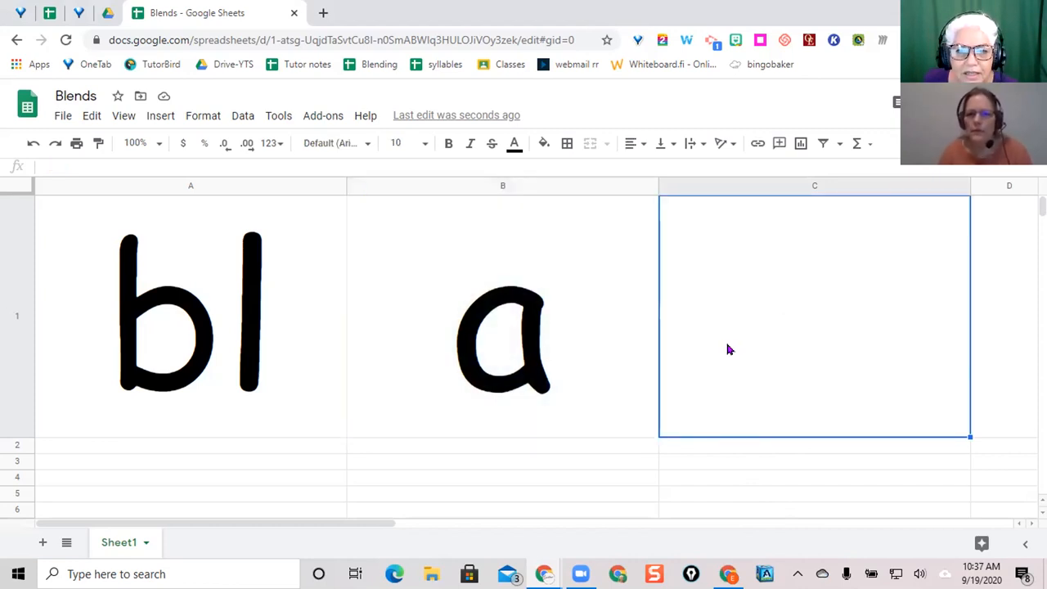
Fill the formula and formatting of cell B1 across into cell C1.
left_click(484, 361)
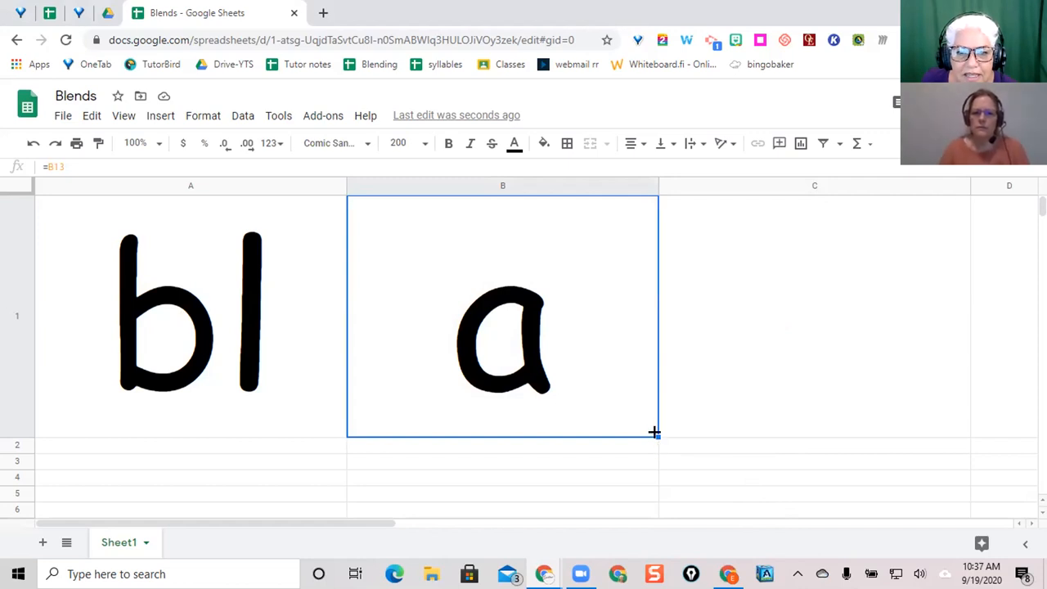
left_click_drag(654, 432, 908, 426)
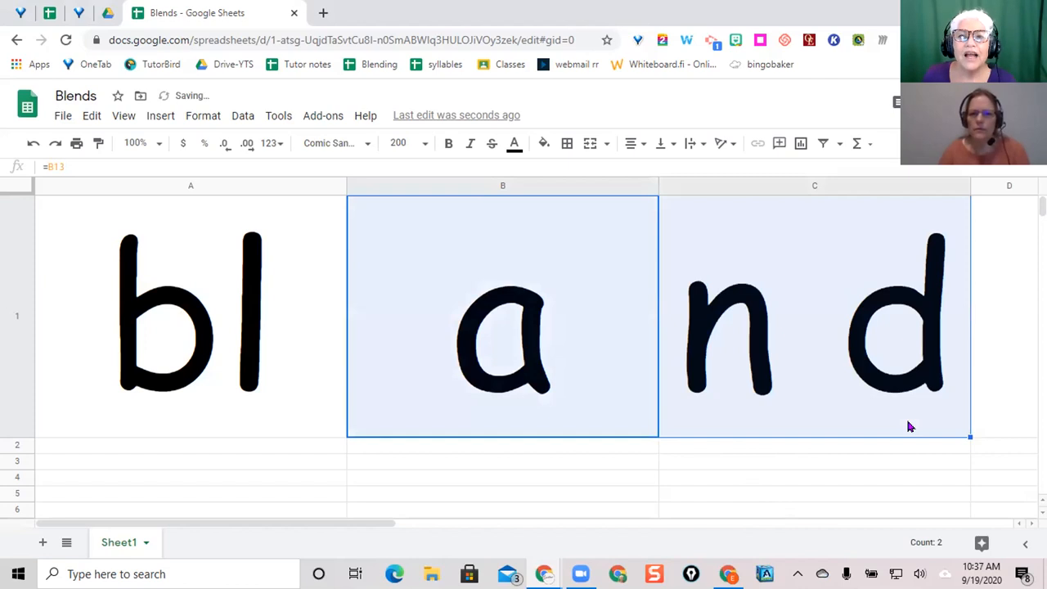
left_click(656, 434)
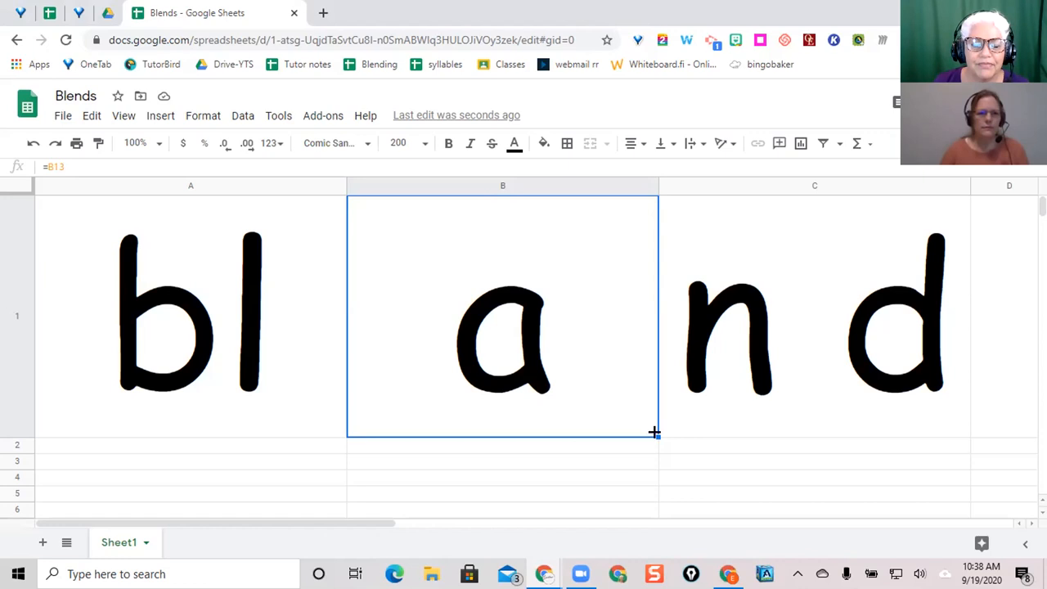
Start recording a new macro for the blend lists on Sheet1.
scroll(79, 424, "down", 5)
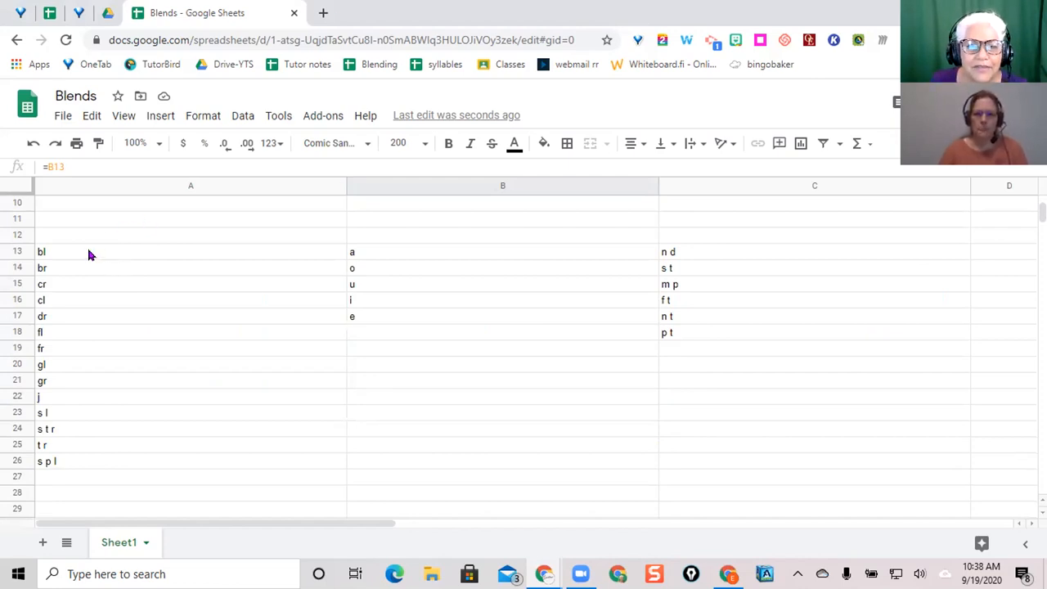
left_click_drag(92, 257, 320, 308)
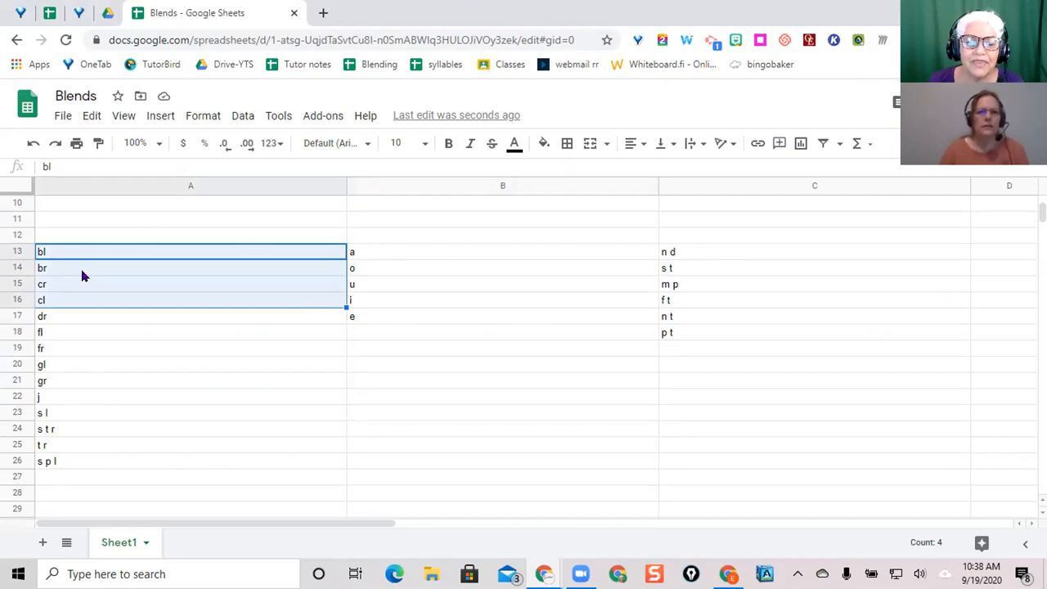
left_click(278, 117)
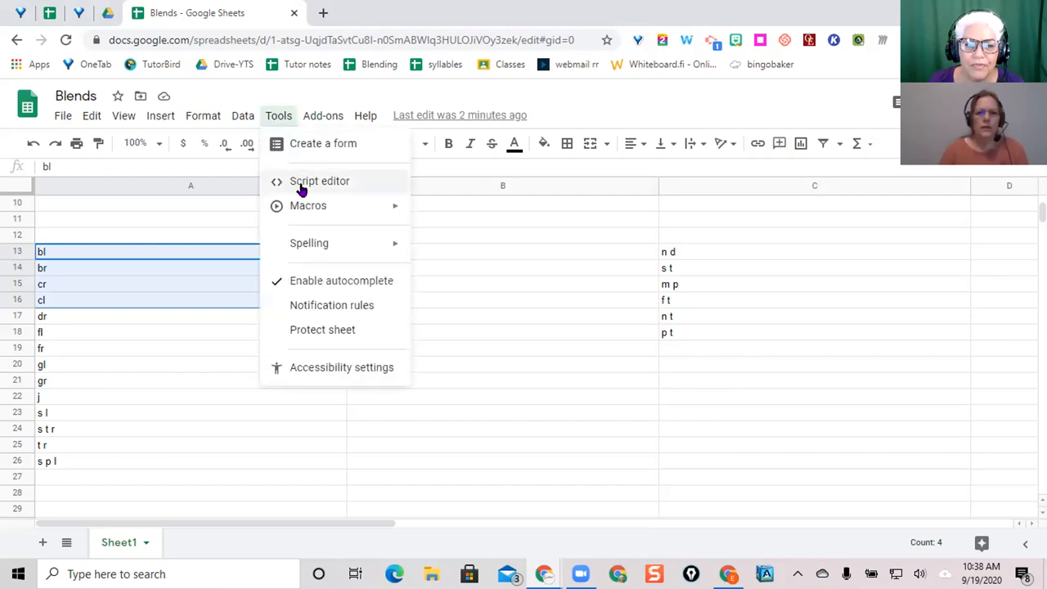
mouse_move(299, 211)
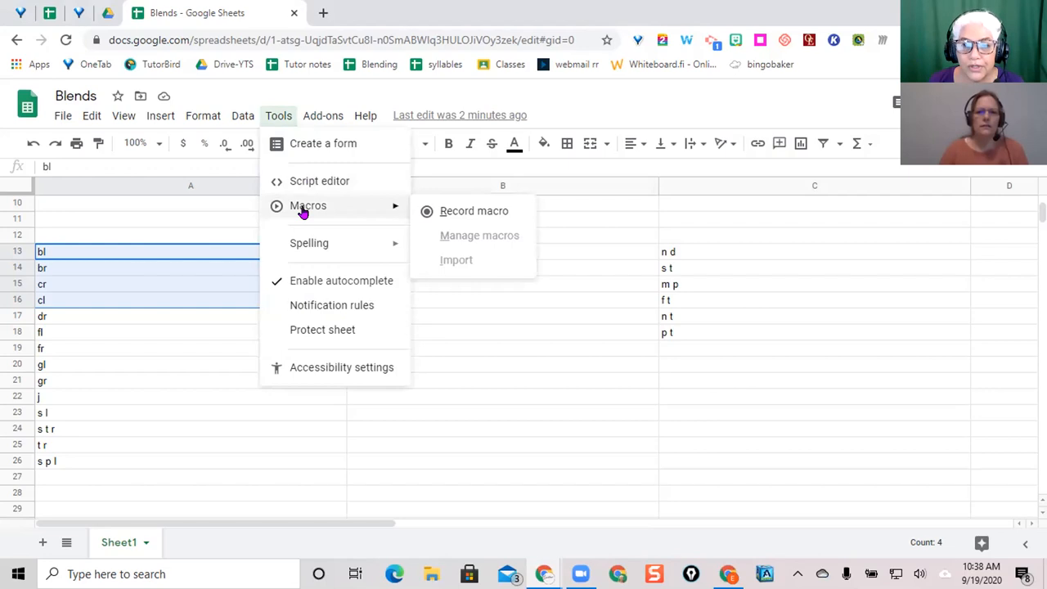
left_click(482, 213)
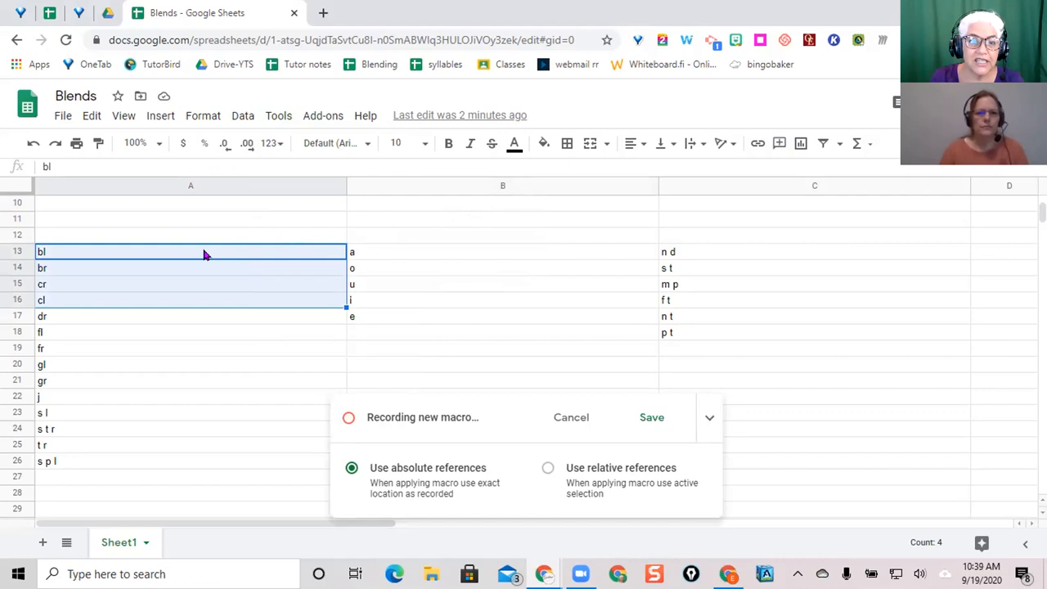
left_click(84, 248)
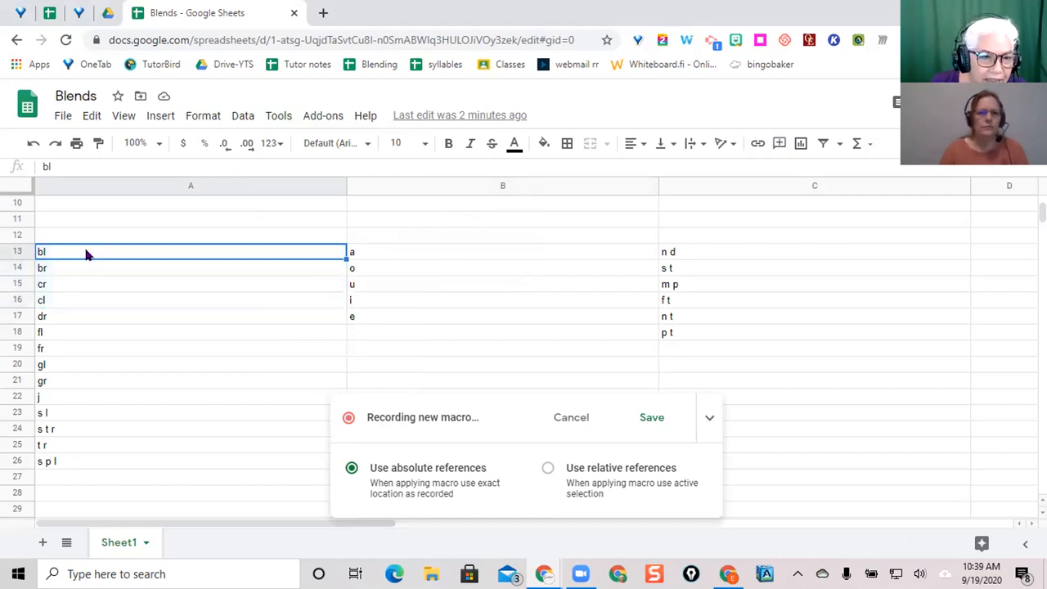
left_click_drag(86, 252, 91, 474)
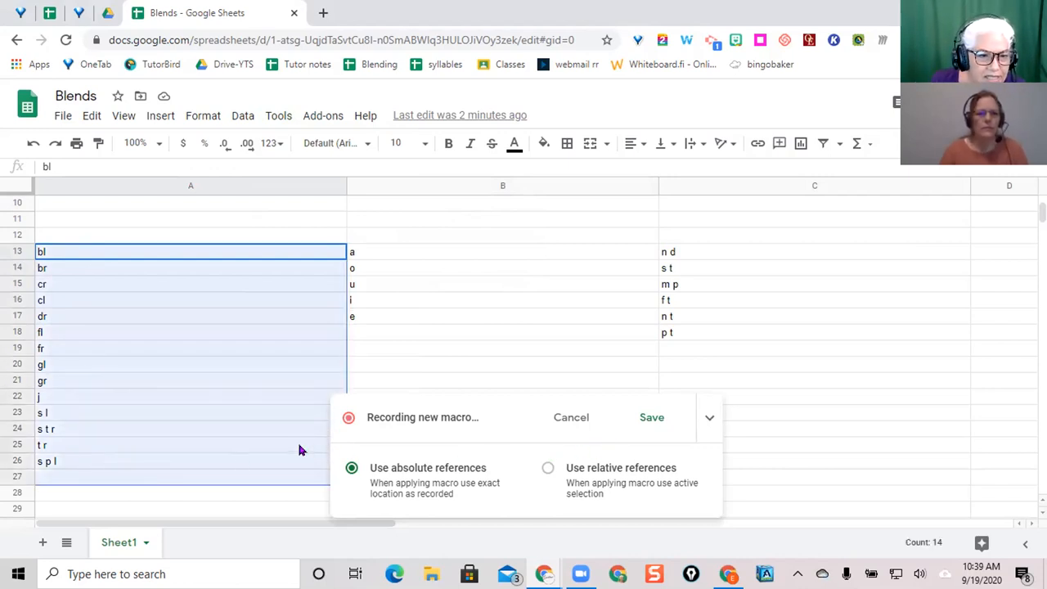
left_click(189, 484)
left_click(85, 245)
left_click_drag(93, 253, 104, 477)
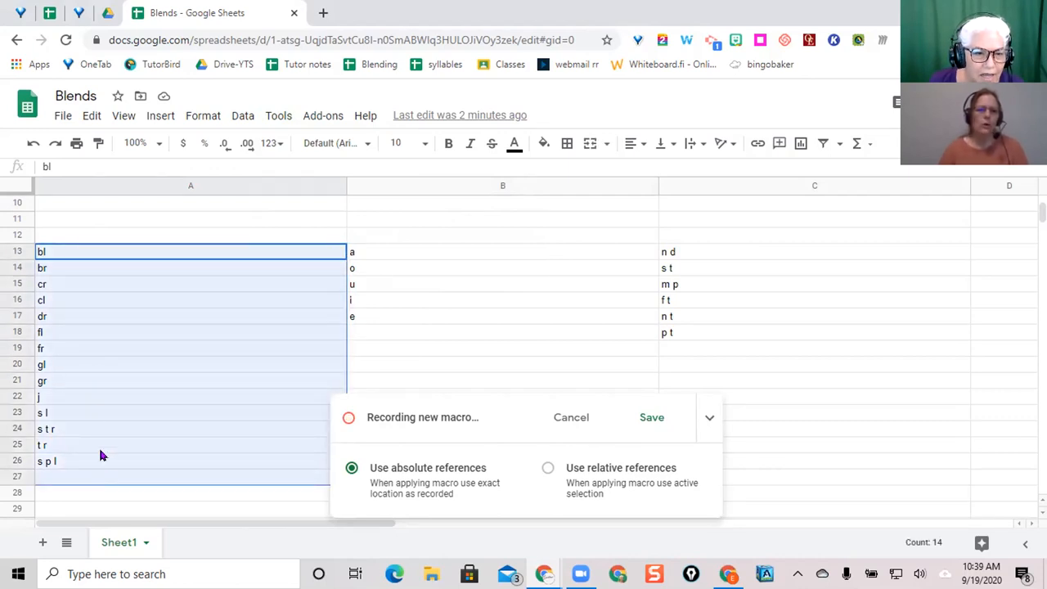
left_click(113, 315)
left_click_drag(114, 253, 105, 461)
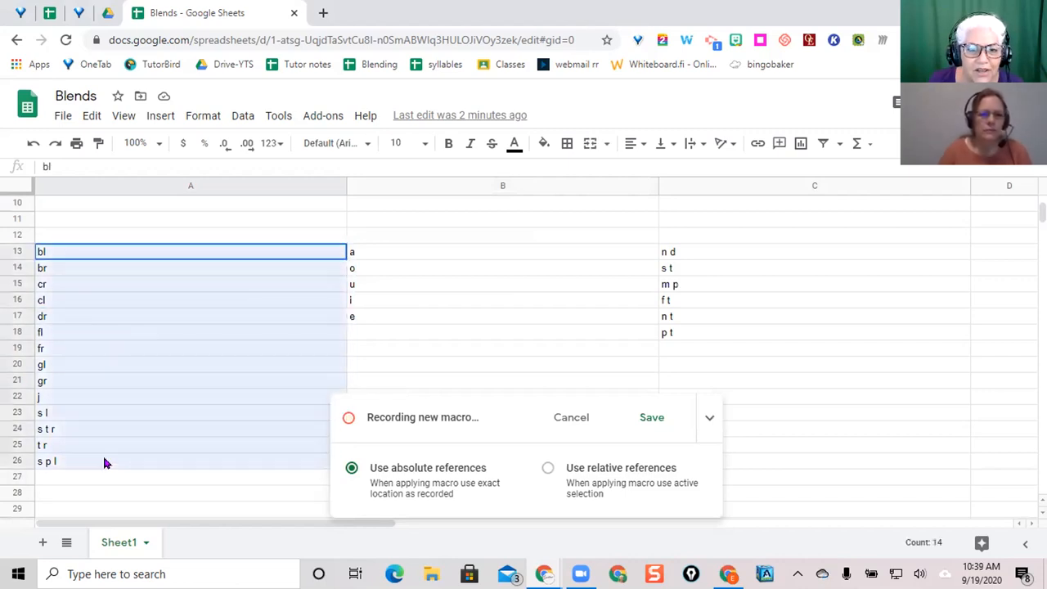
left_click(587, 428)
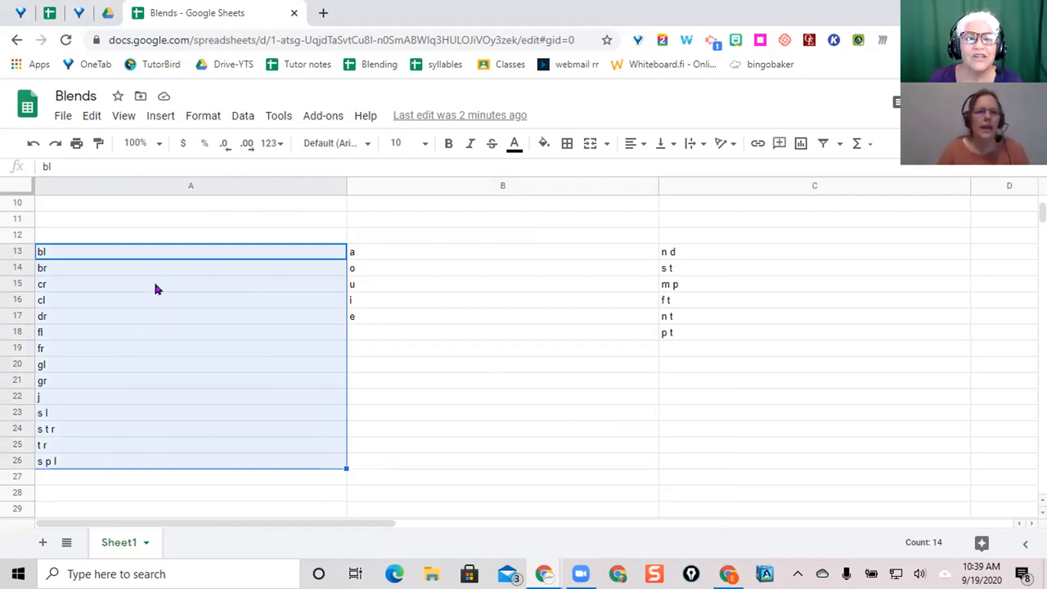
Start recording a new macro with absolute references and randomize the beginning blends in range A13:A26.
left_click(153, 252)
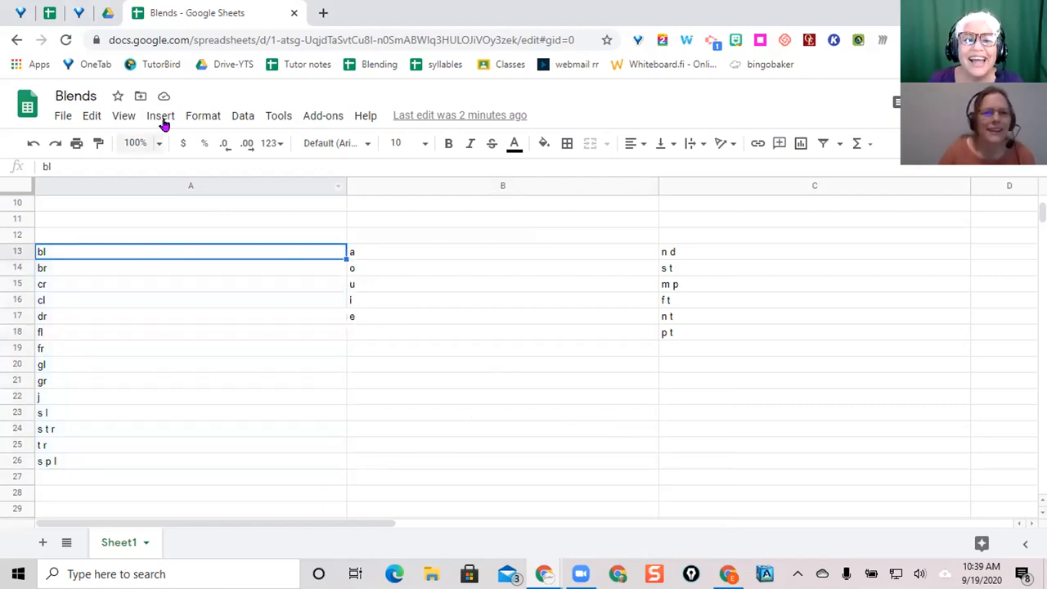
left_click(277, 118)
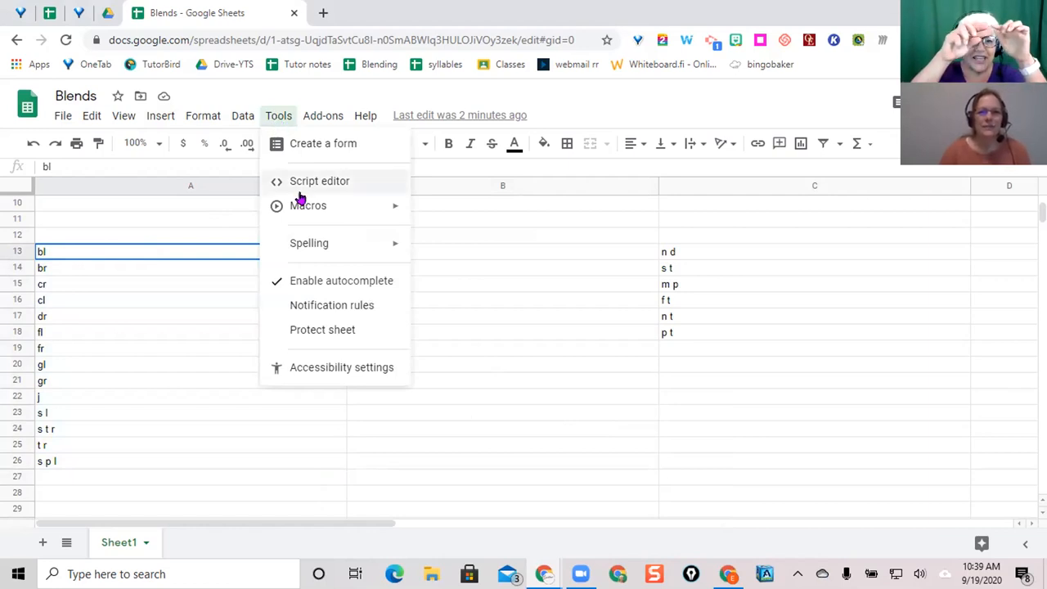
mouse_move(313, 209)
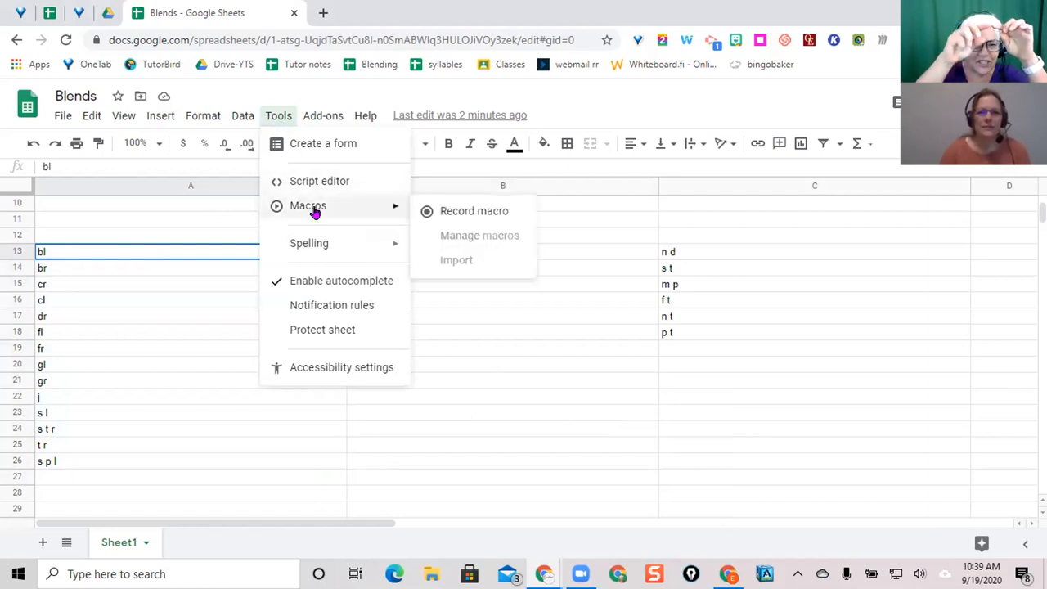
left_click(472, 211)
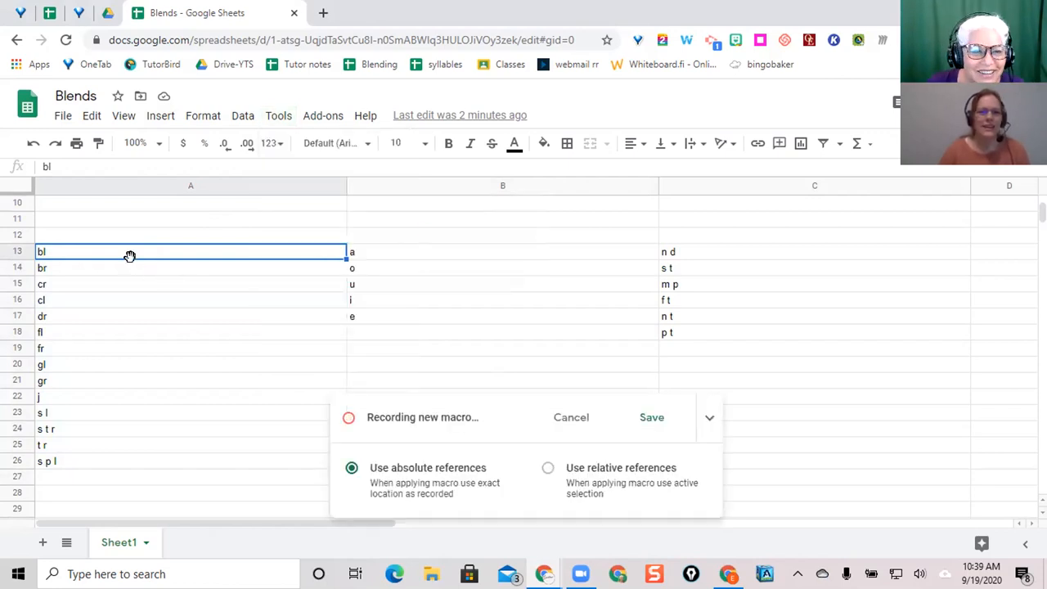
left_click_drag(139, 254, 124, 461)
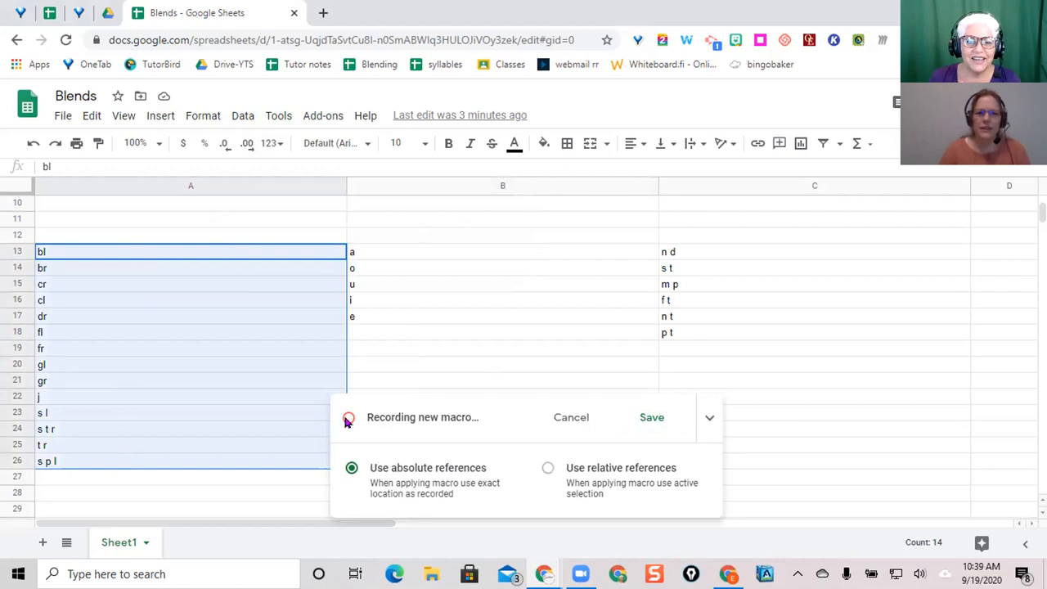
right_click(193, 385)
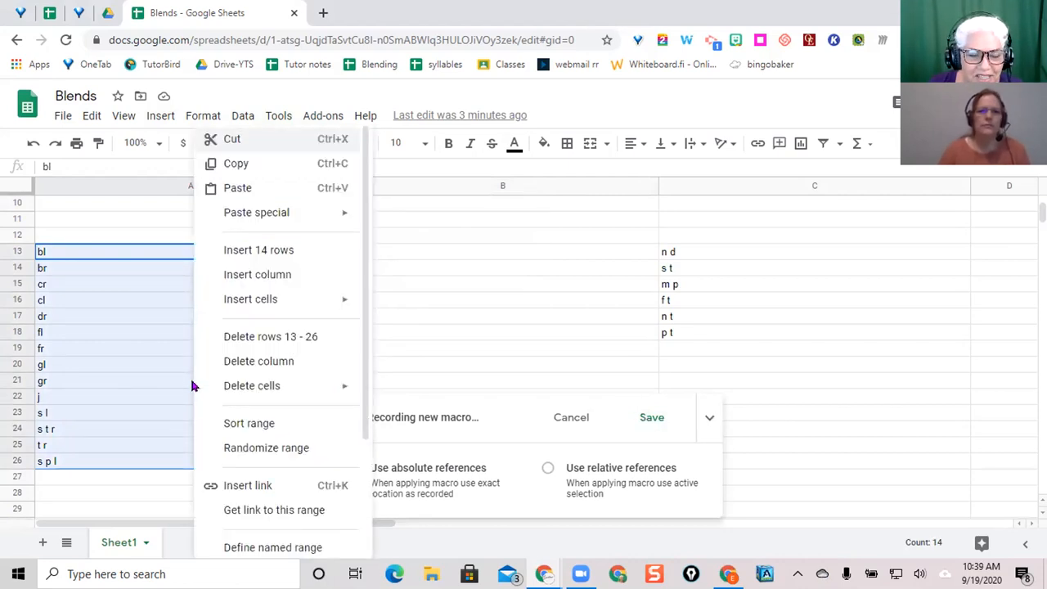
left_click(256, 449)
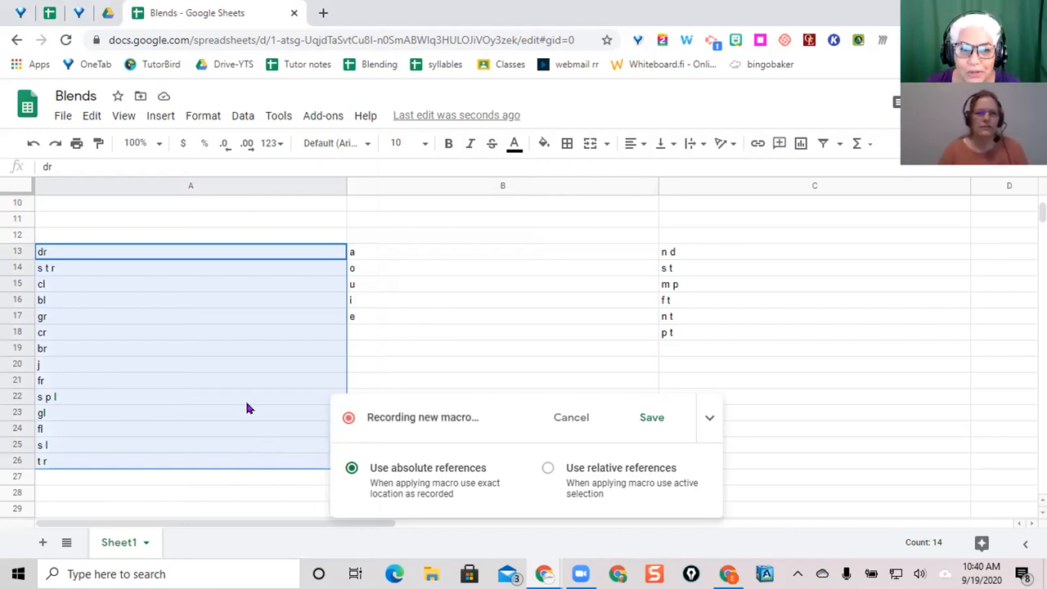
Randomize the order of the vowels in range B13:B17 as part of the macro recording.
left_click(416, 250)
left_click_drag(418, 252, 417, 319)
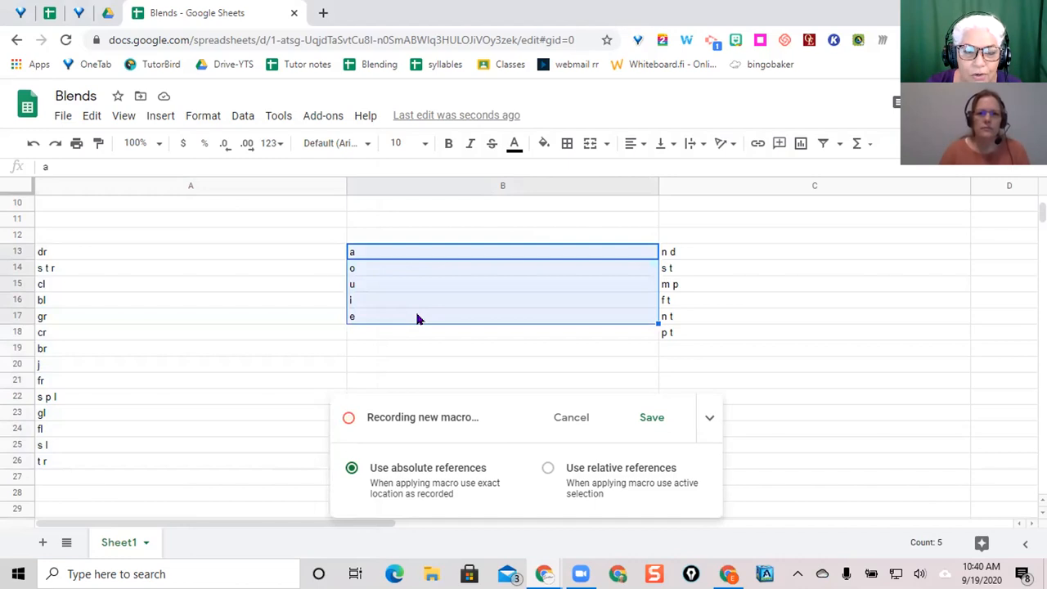
right_click(426, 296)
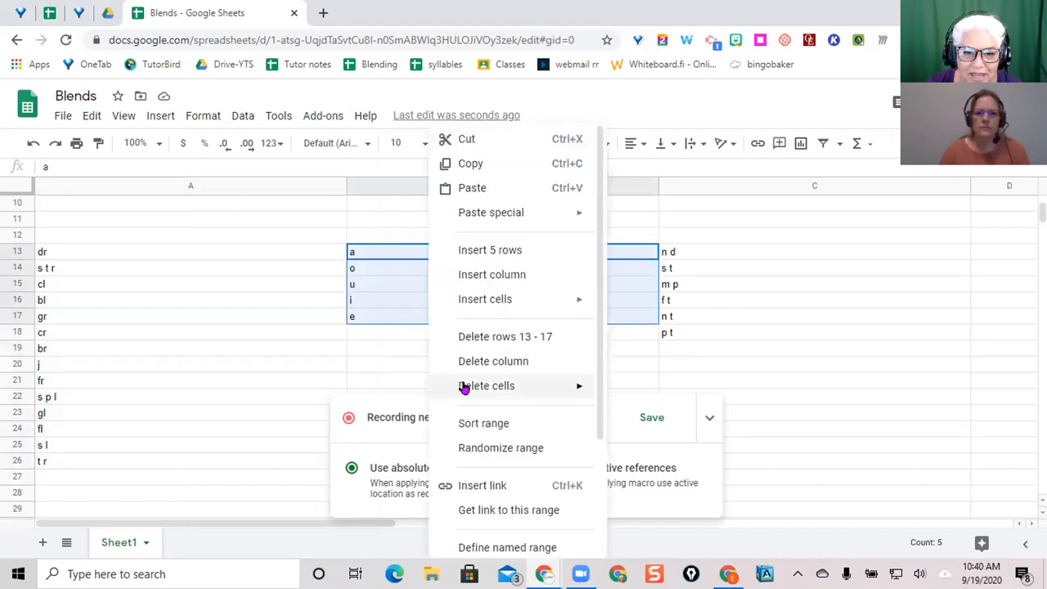
left_click(499, 449)
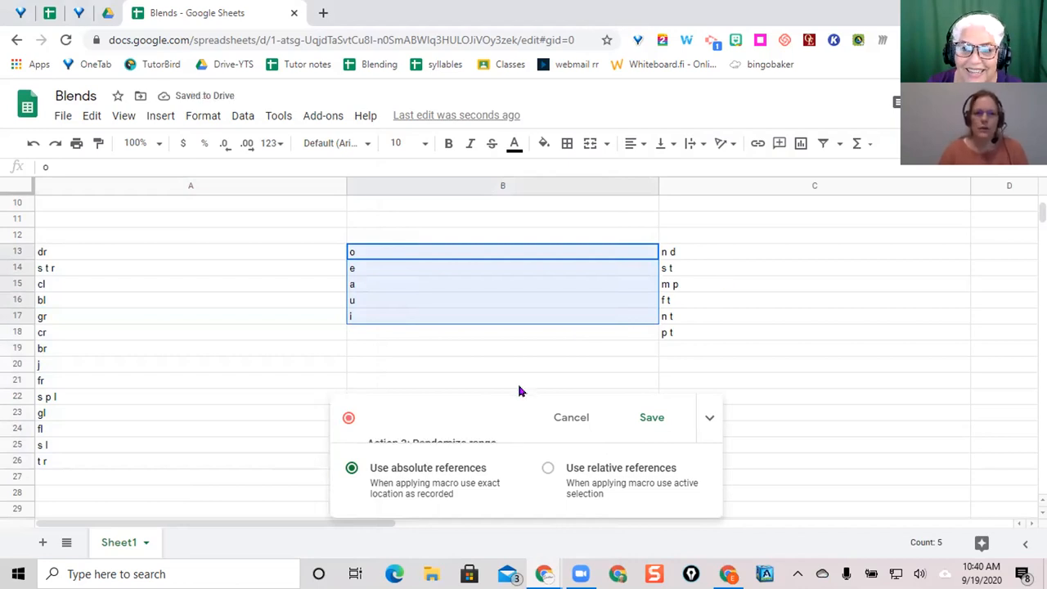
Randomize the order of the ending blends in range C13:C18 as part of the macro recording.
left_click(739, 251)
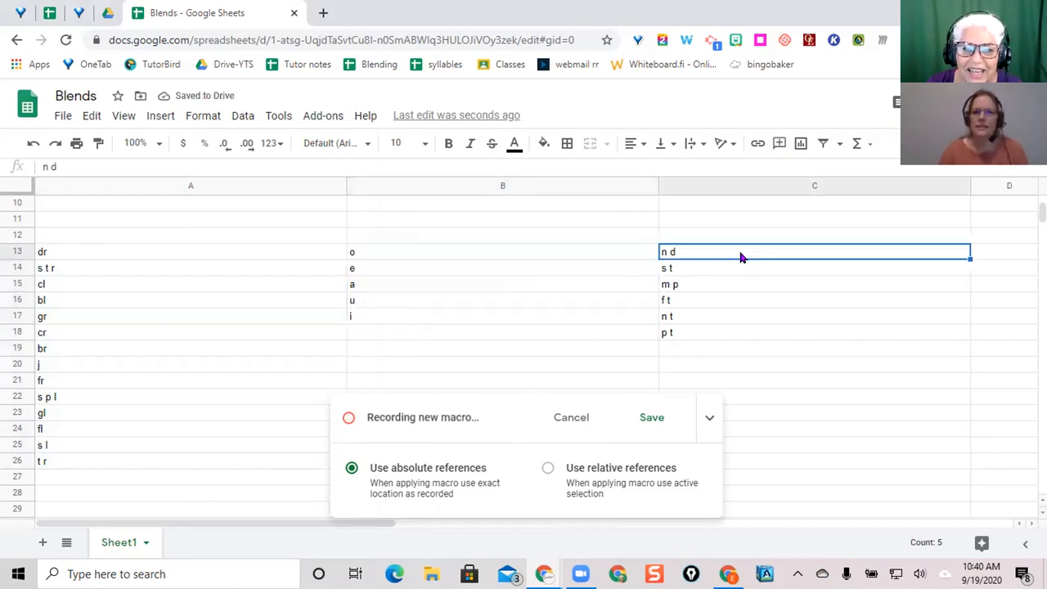
left_click_drag(750, 254, 750, 333)
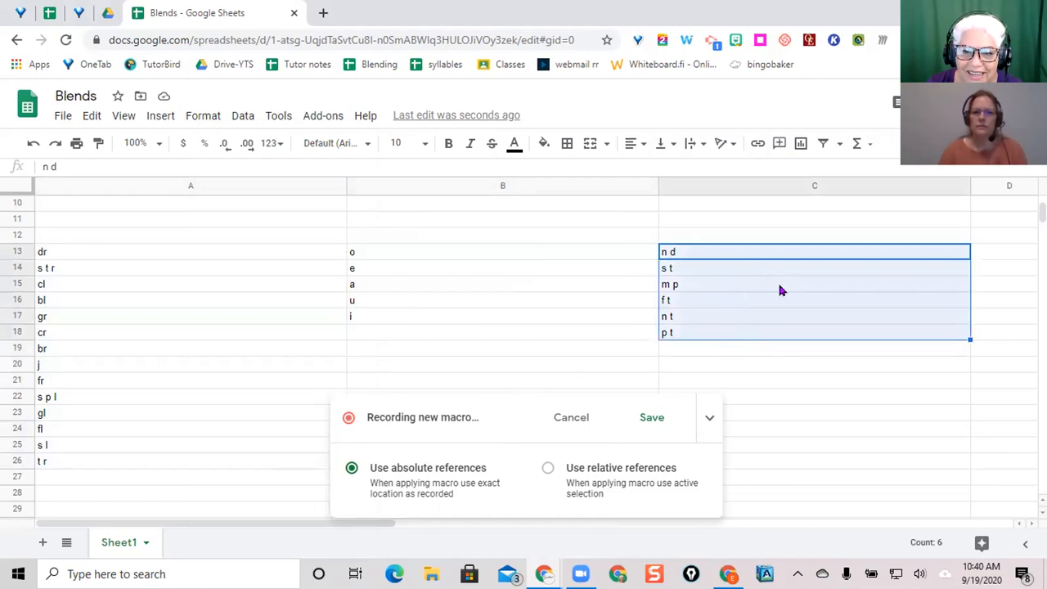
right_click(757, 301)
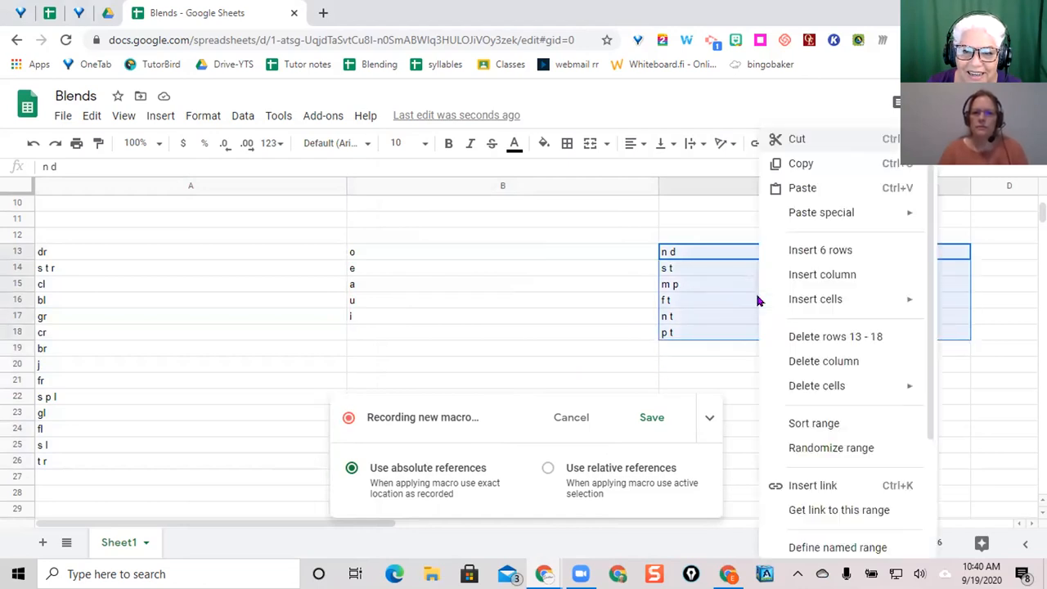
left_click(813, 449)
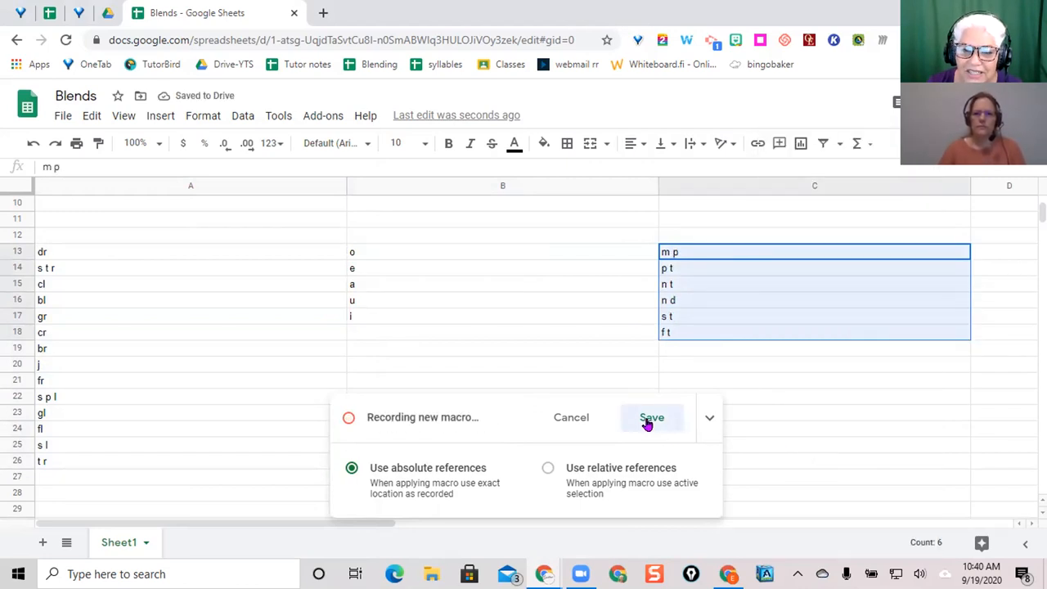
Finish the recording and save the macro under the name "blending" without a shortcut number.
left_click(647, 423)
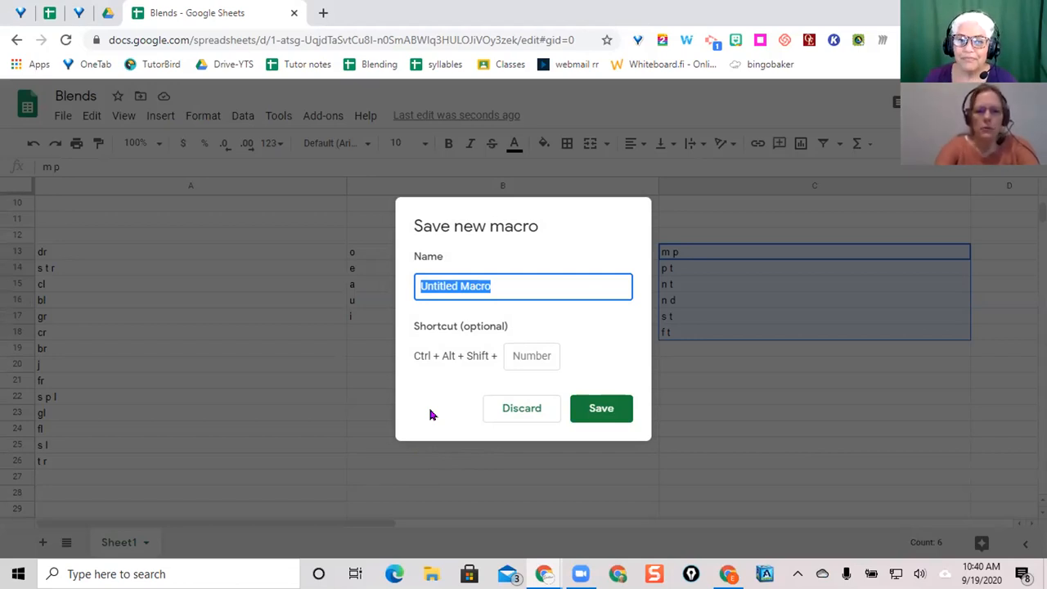
type("blending")
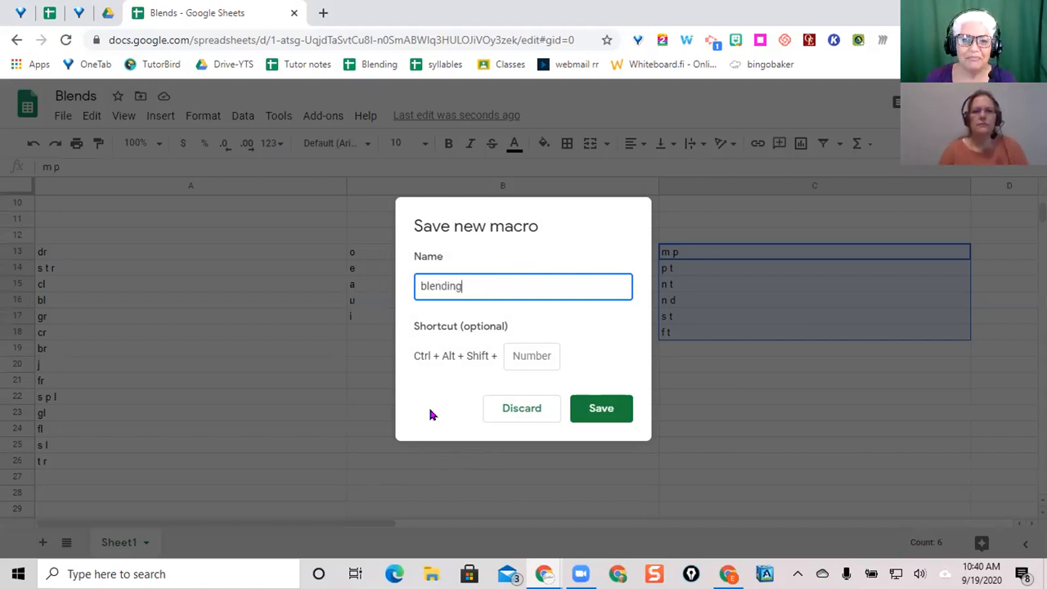
left_click(603, 408)
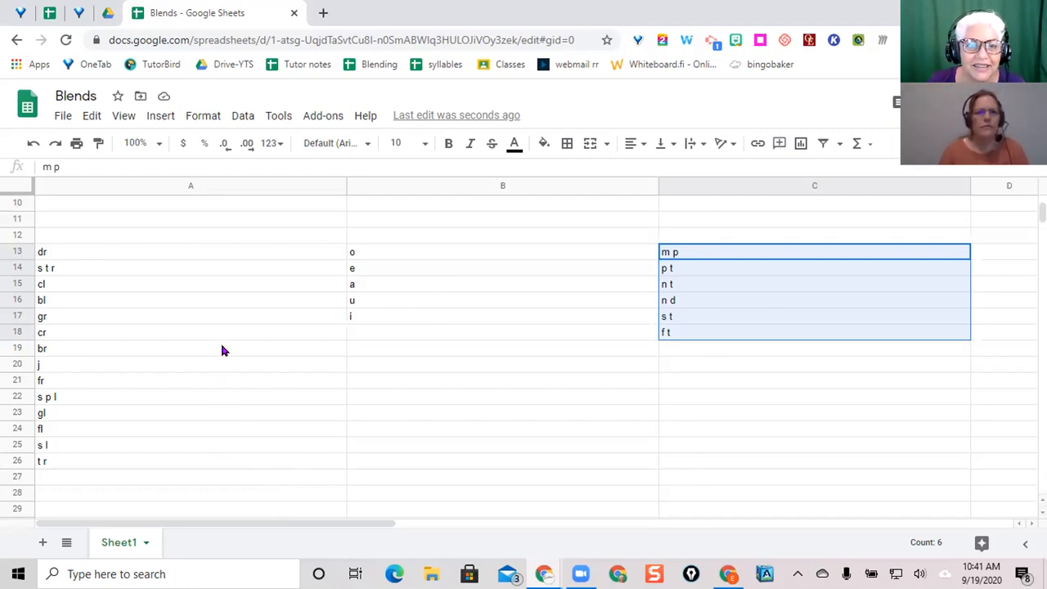
Insert a new drawing containing a rounded rectangle stretched to about 2.5 by 0.8 units on the ruler.
left_click(157, 119)
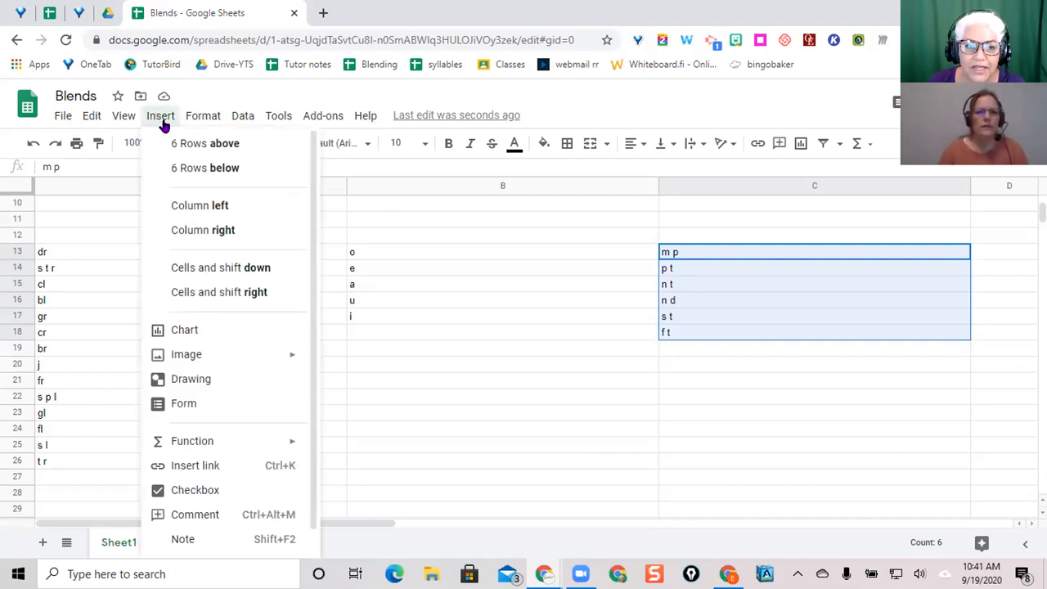
left_click(184, 382)
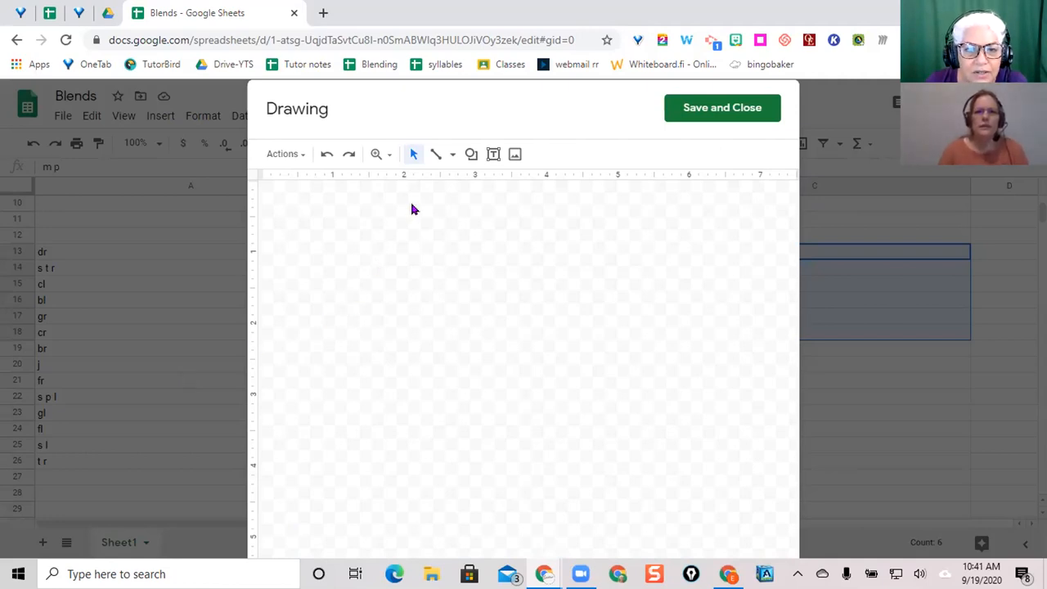
left_click(471, 156)
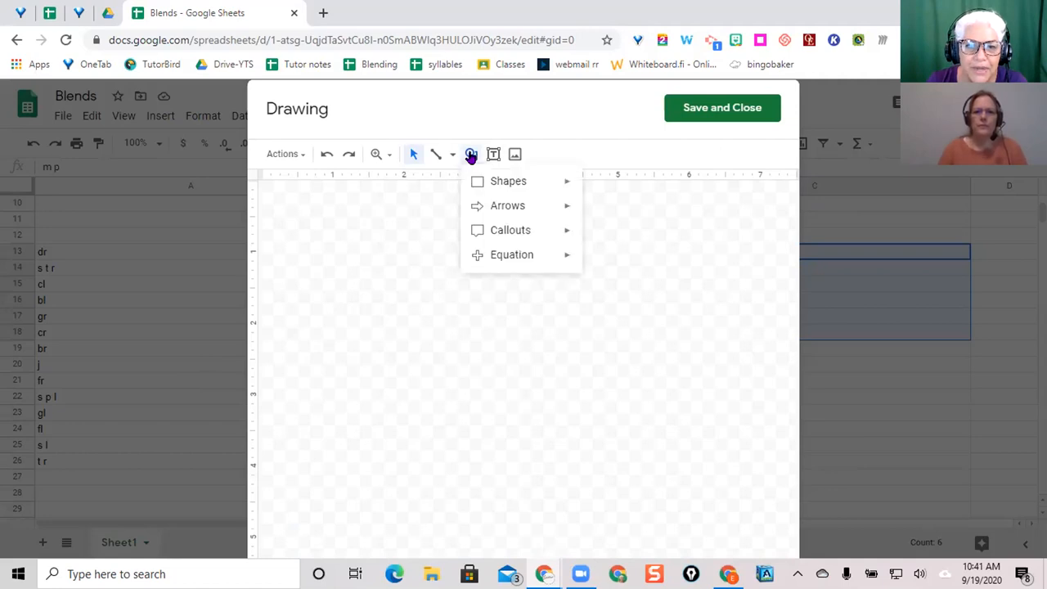
mouse_move(484, 181)
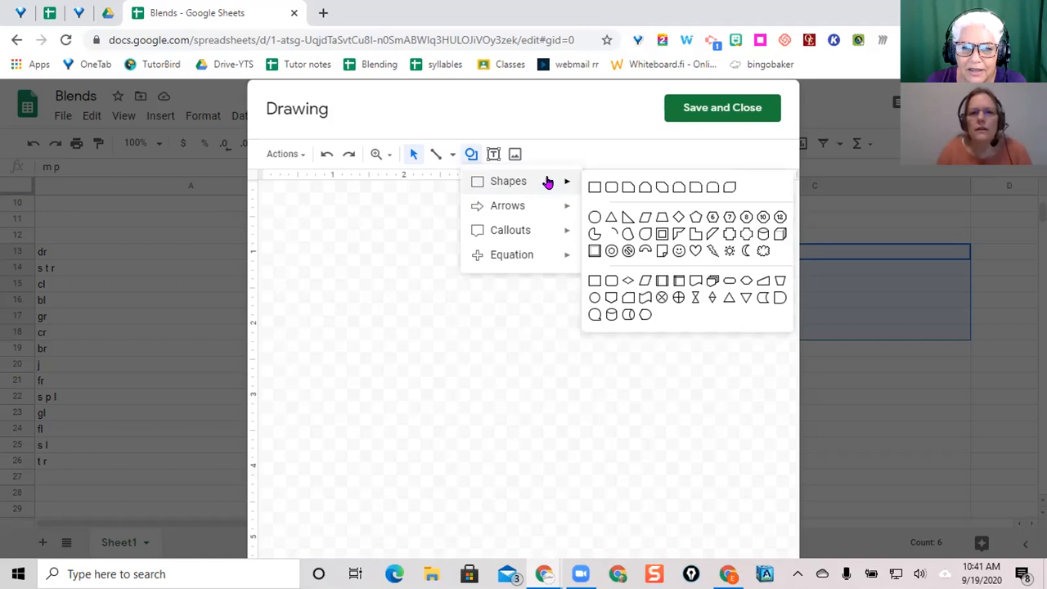
left_click(611, 189)
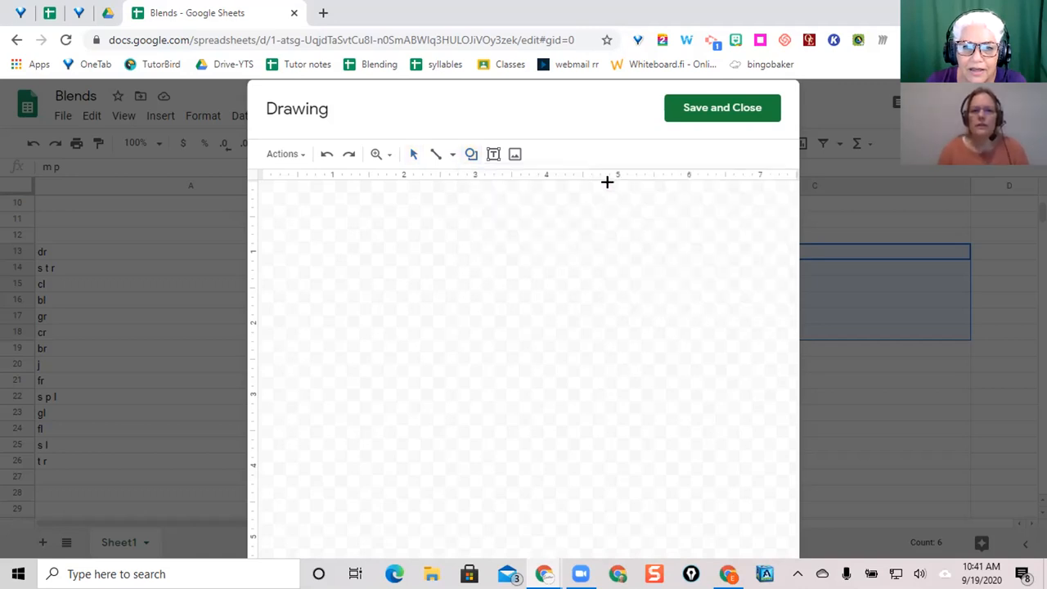
left_click(363, 251)
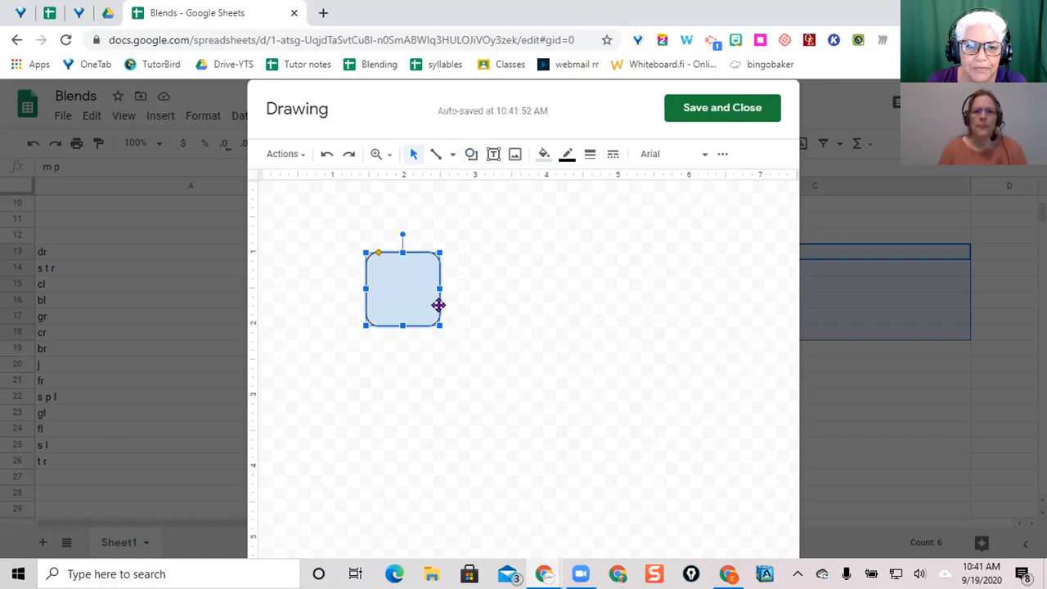
left_click_drag(436, 320, 544, 306)
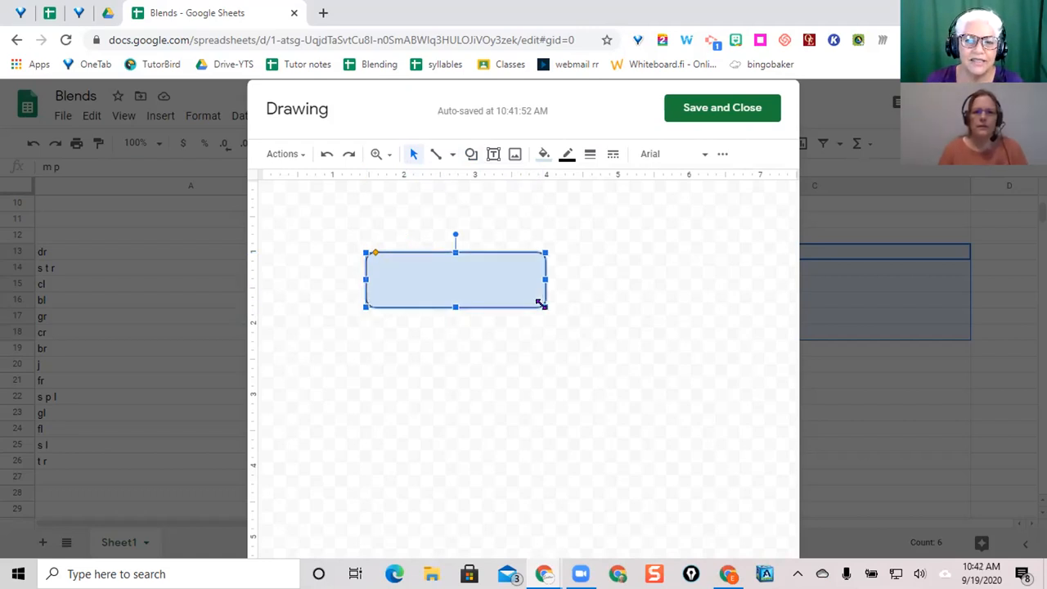
Fill the rounded rectangle with a solid light golden yellow and make its border transparent.
left_click(541, 156)
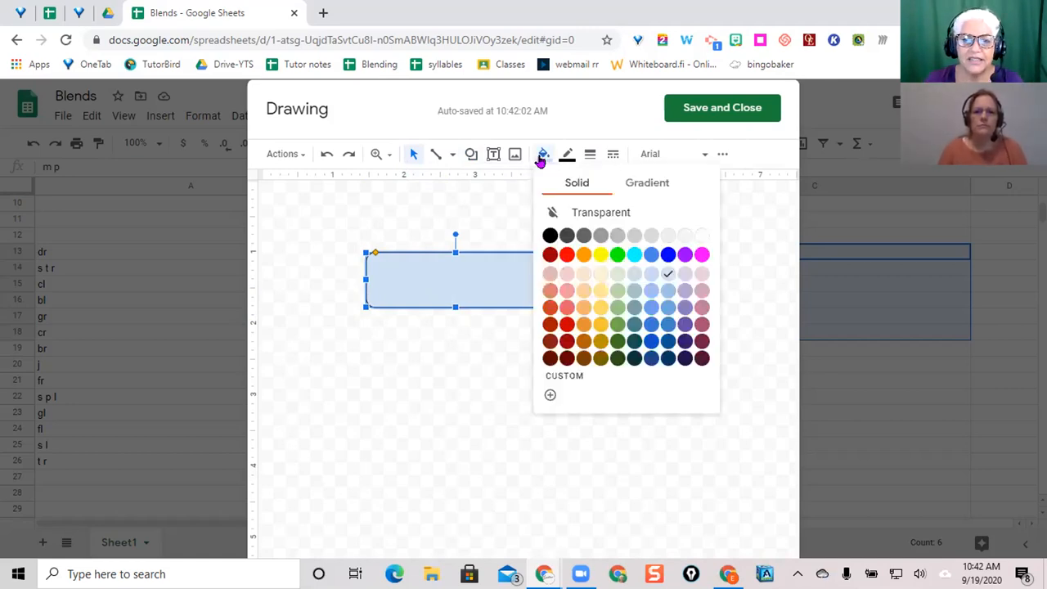
left_click(600, 307)
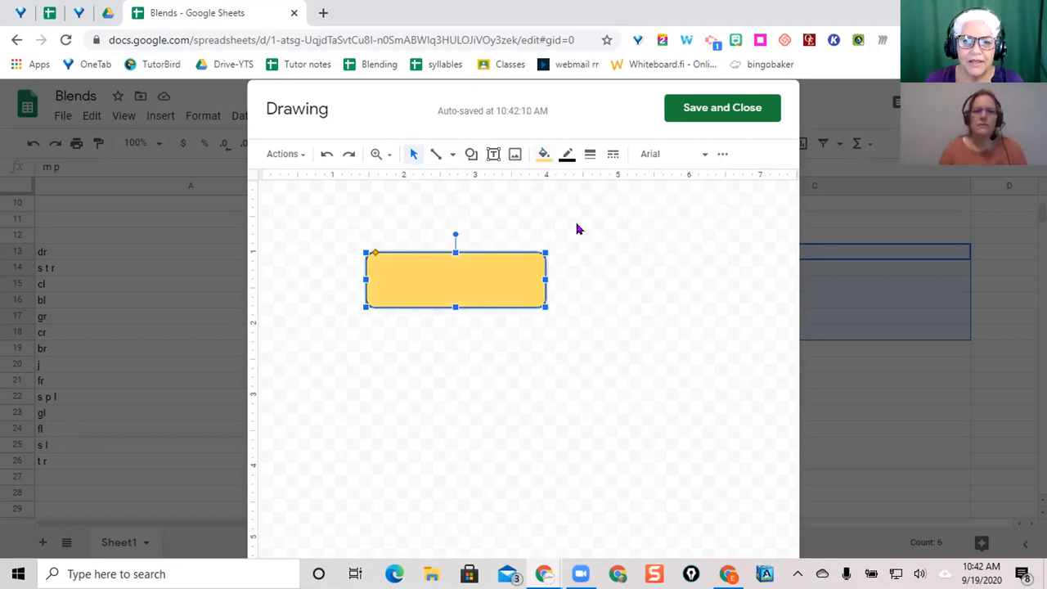
left_click(566, 155)
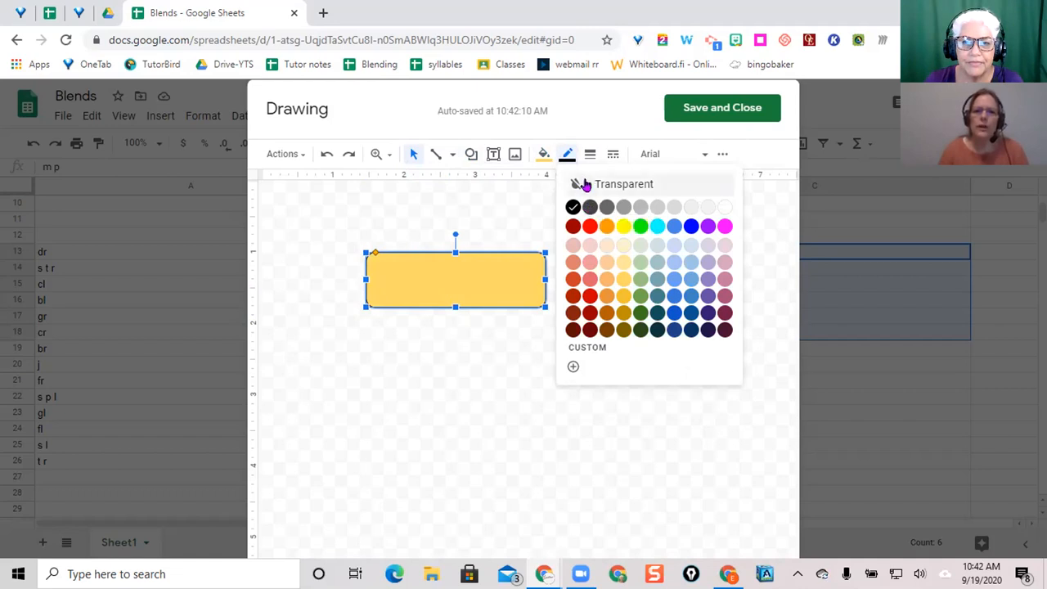
left_click(584, 183)
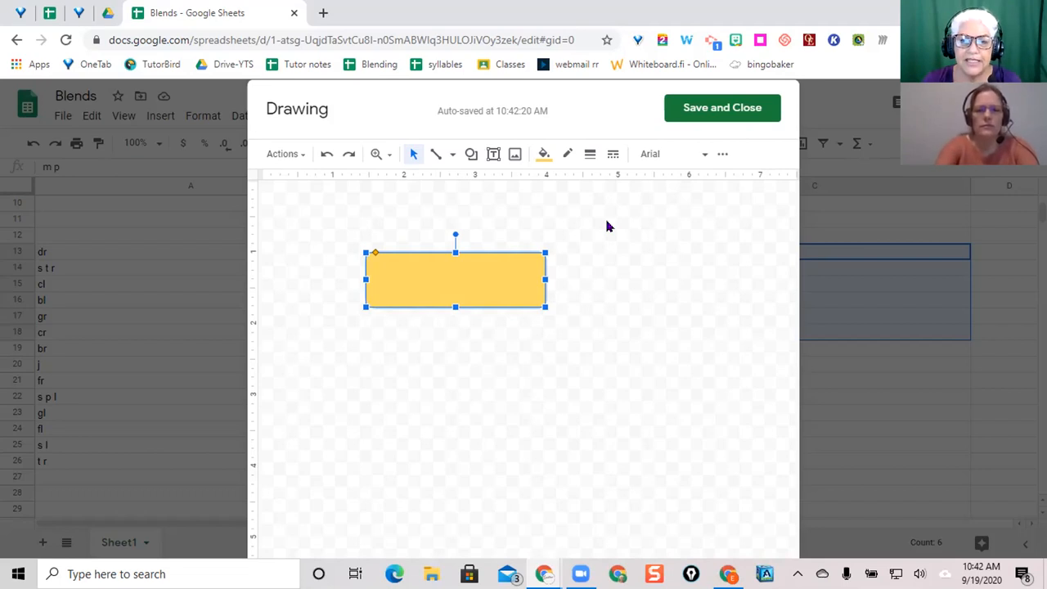
Add the text "change" inside the yellow rectangle.
key("Return")
type("t")
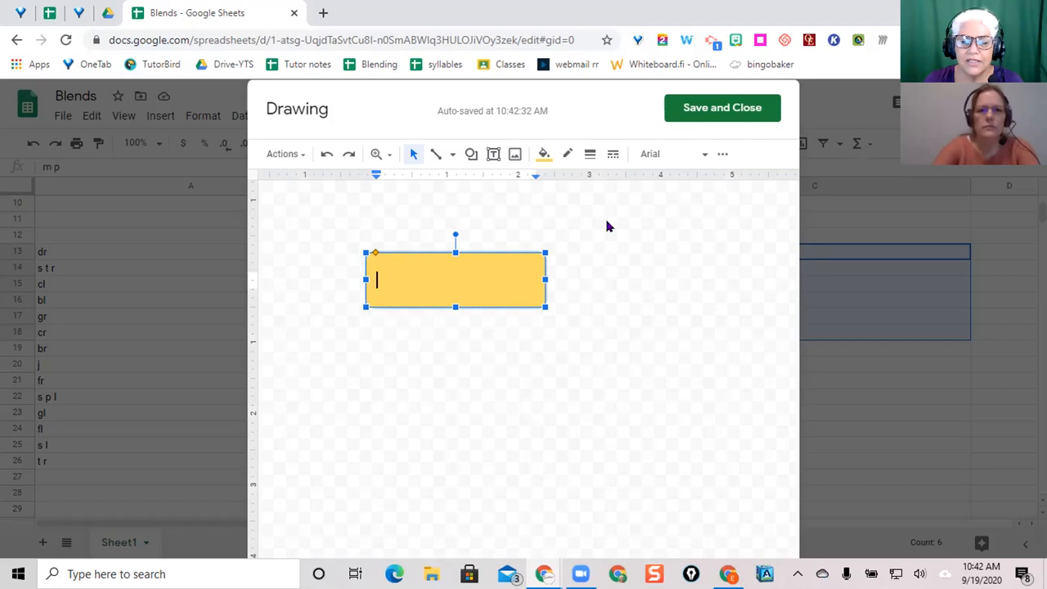
type("change")
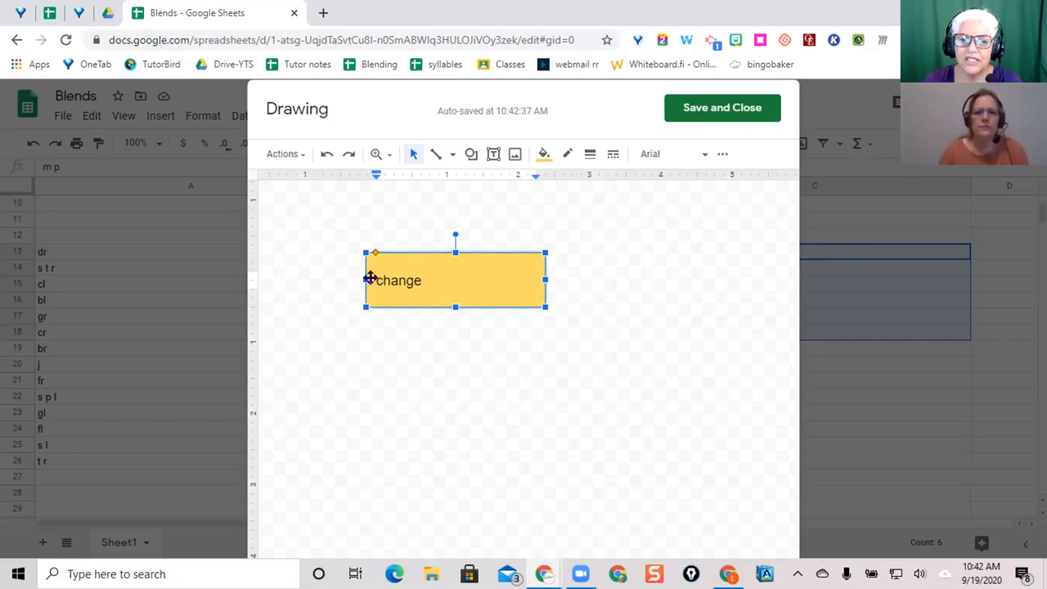
Set the font size of the "change" text in the yellow rectangle to 36.
left_click(723, 156)
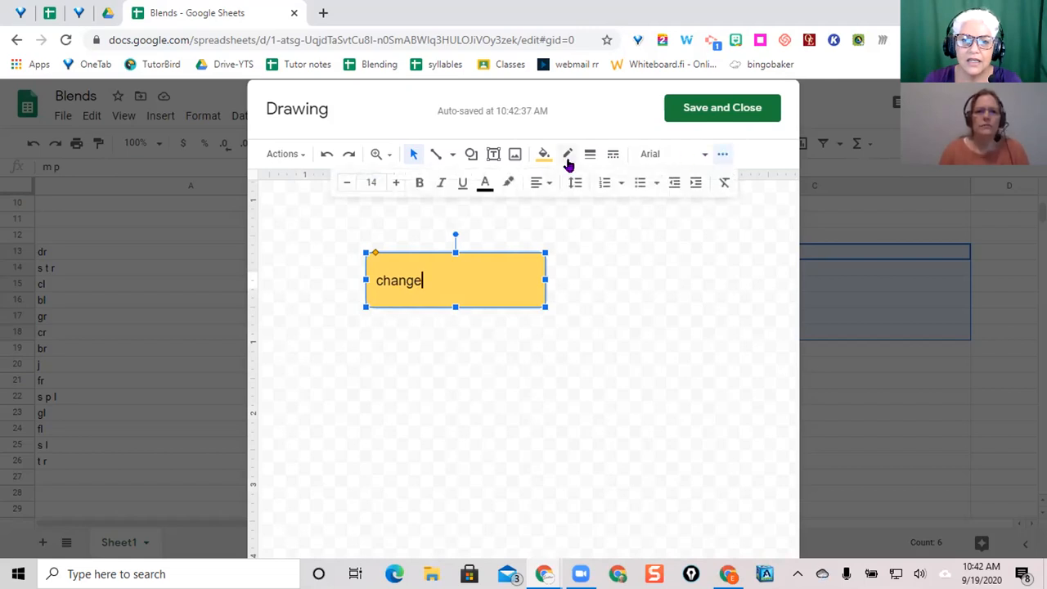
left_click(373, 179)
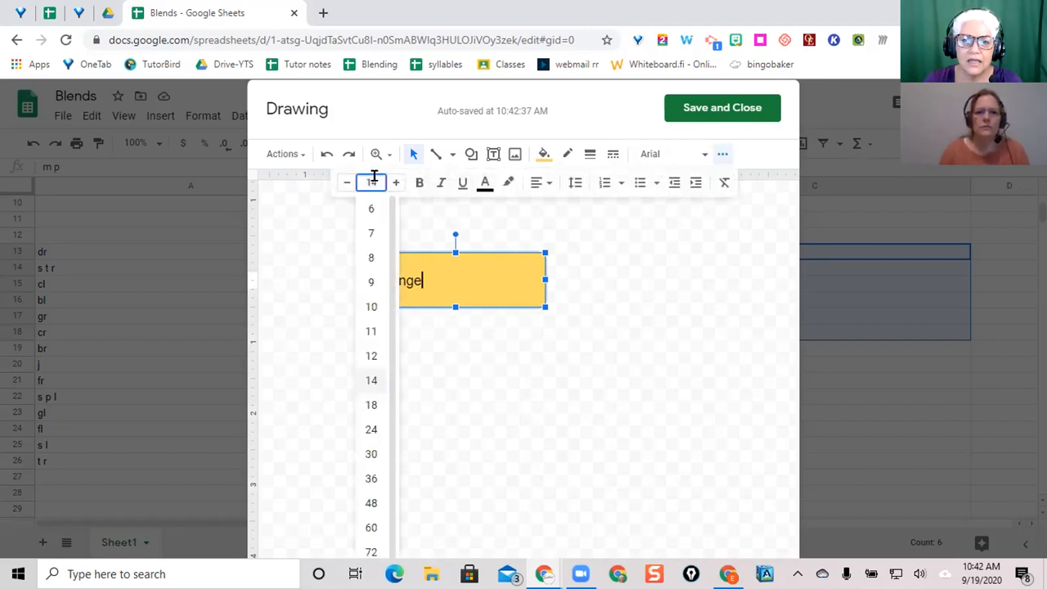
left_click(369, 479)
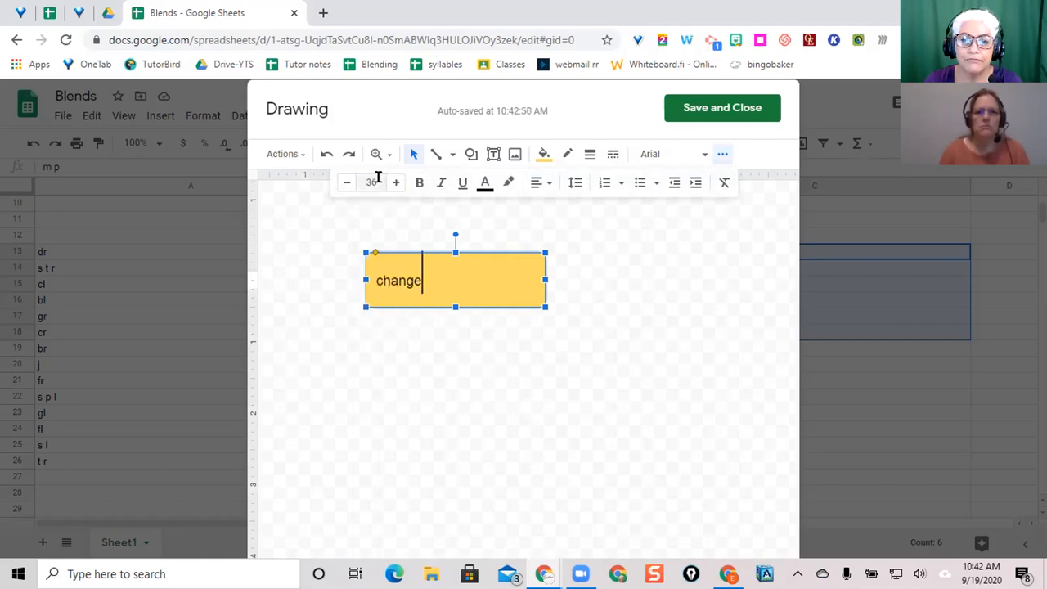
left_click_drag(417, 280, 368, 278)
left_click(396, 182)
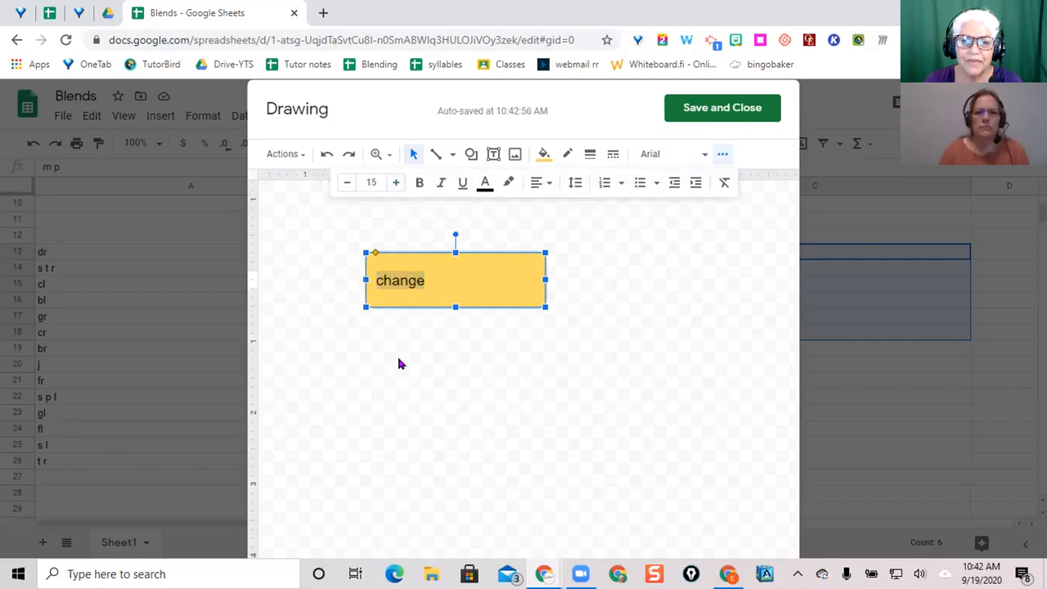
left_click(395, 187)
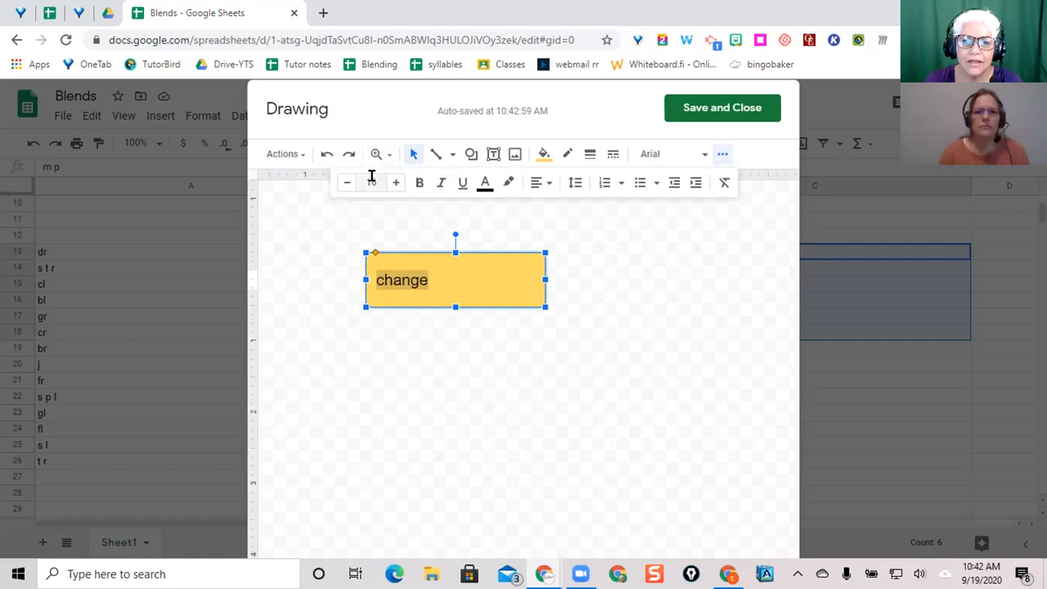
left_click(374, 185)
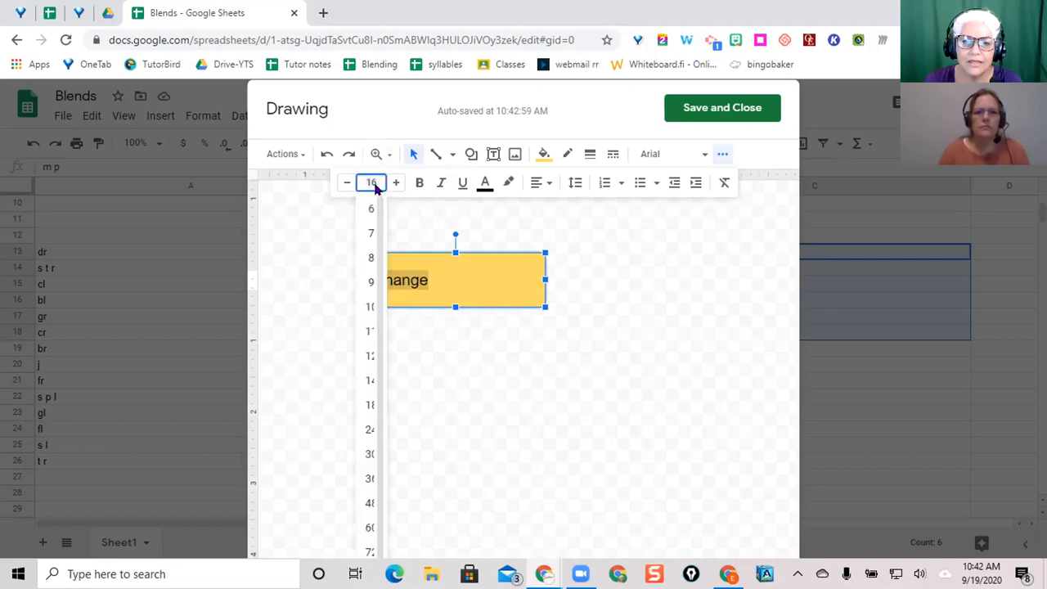
left_click(366, 431)
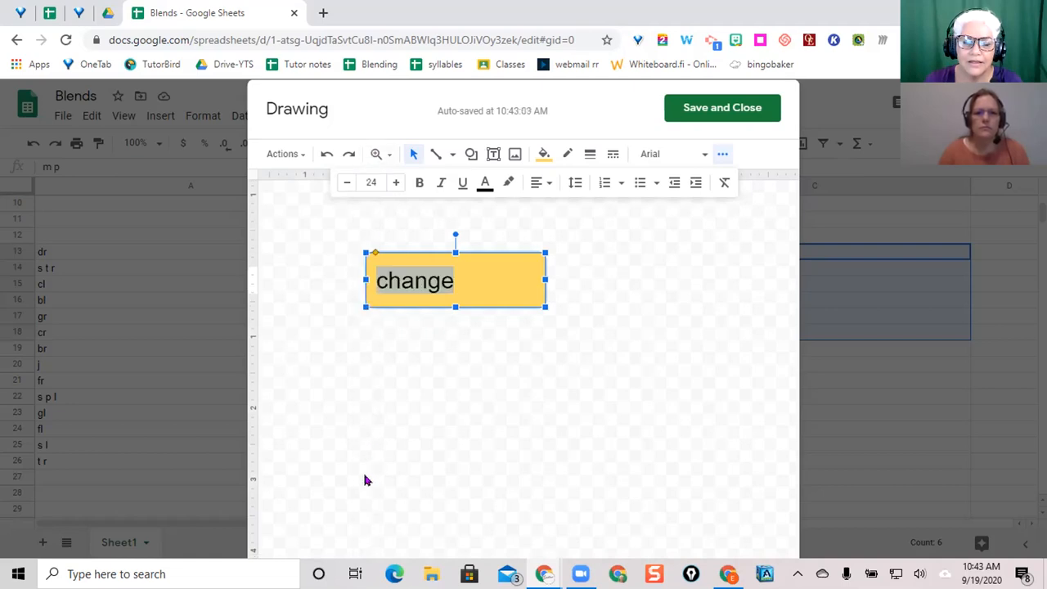
left_click(371, 182)
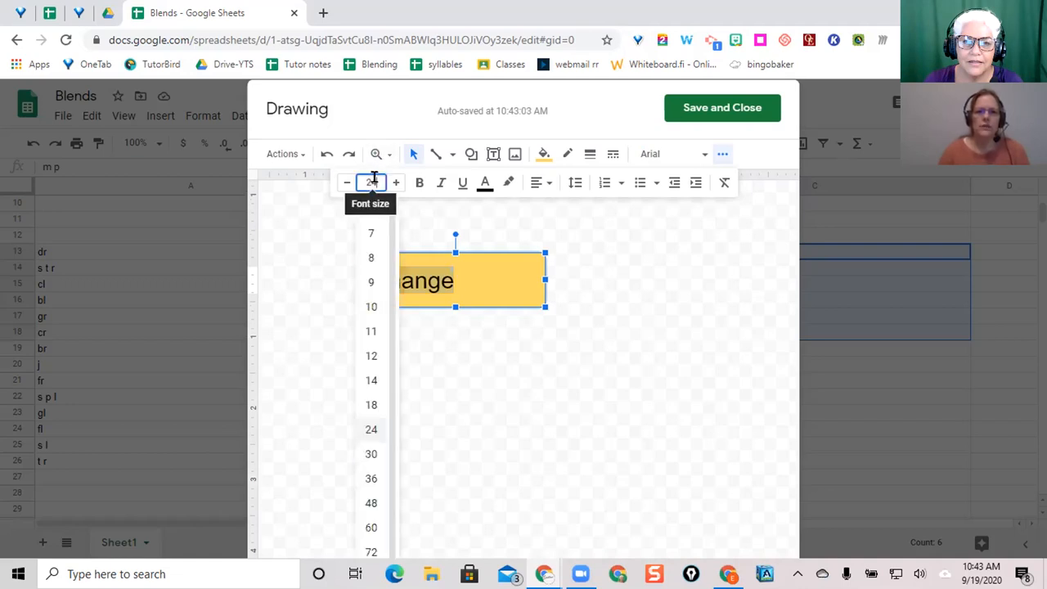
left_click(370, 480)
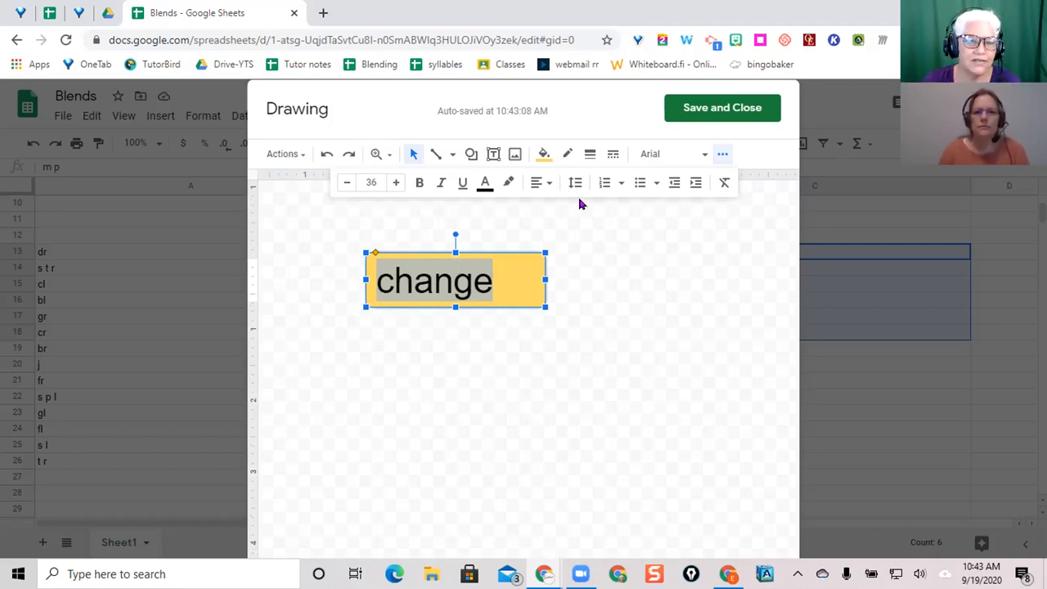
Center the "change" text horizontally in the rectangle and save the drawing to the sheet.
left_click(540, 183)
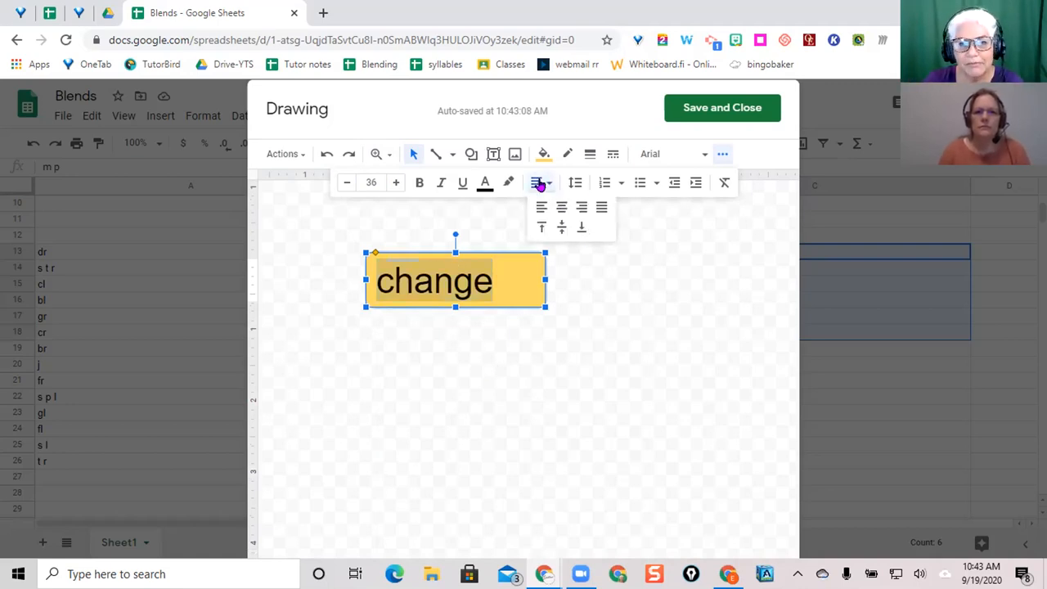
left_click(561, 207)
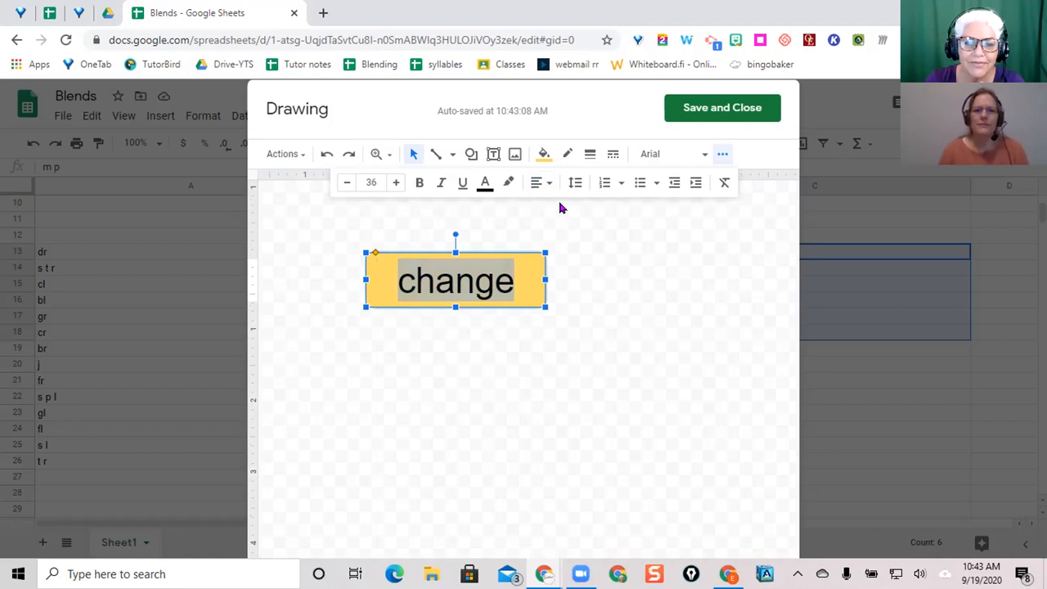
left_click(594, 374)
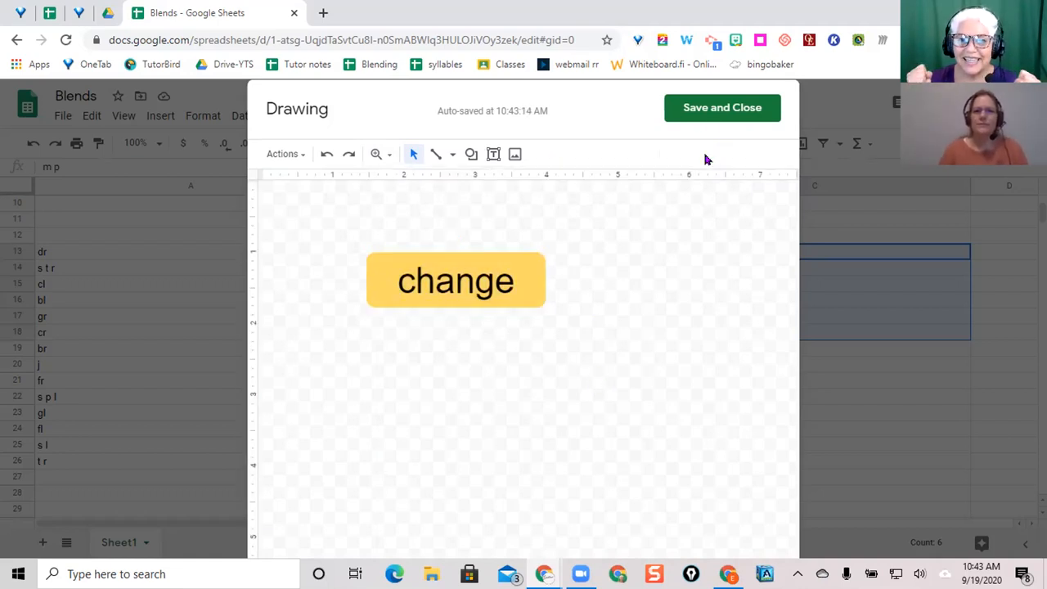
left_click(716, 108)
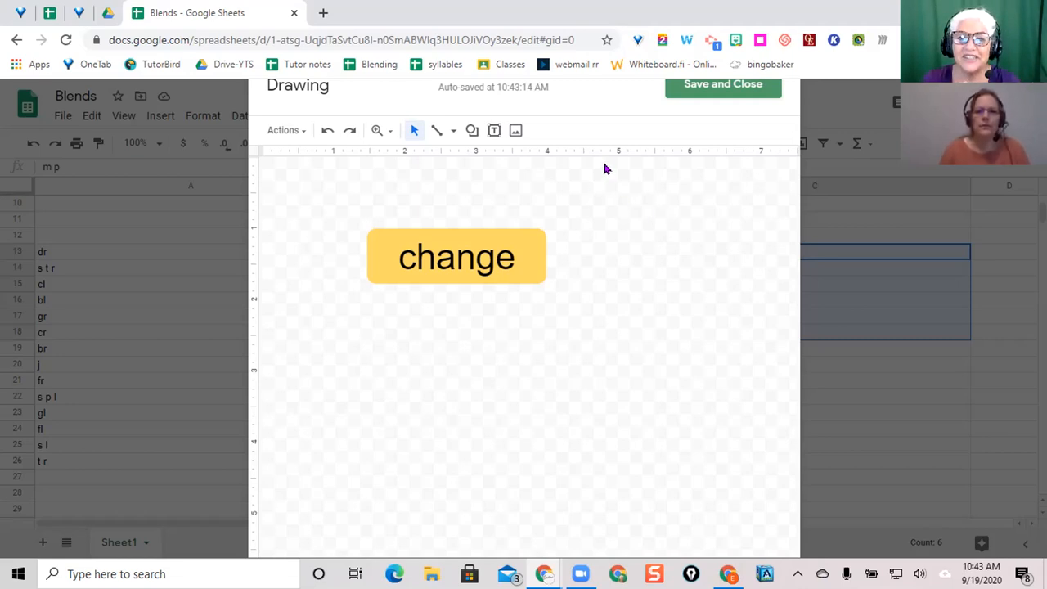
left_click(709, 93)
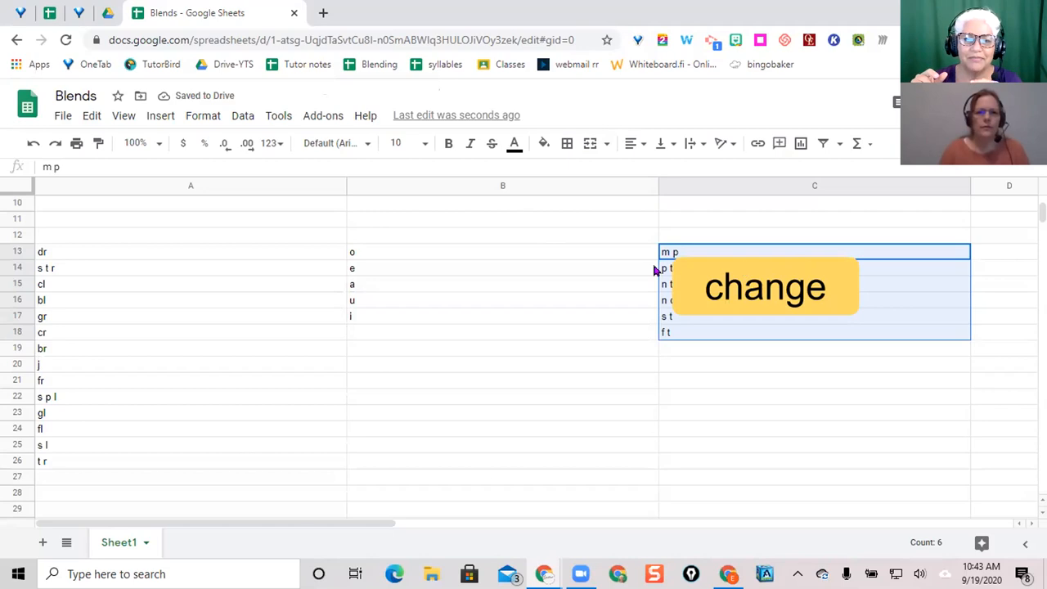
left_click(688, 267)
double_click(676, 258)
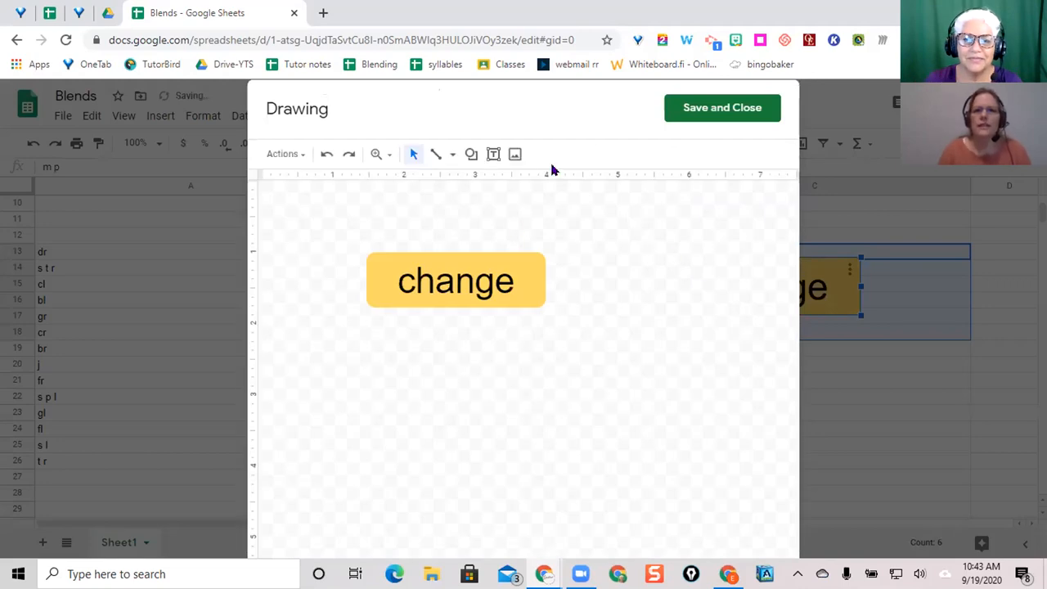
left_click(683, 113)
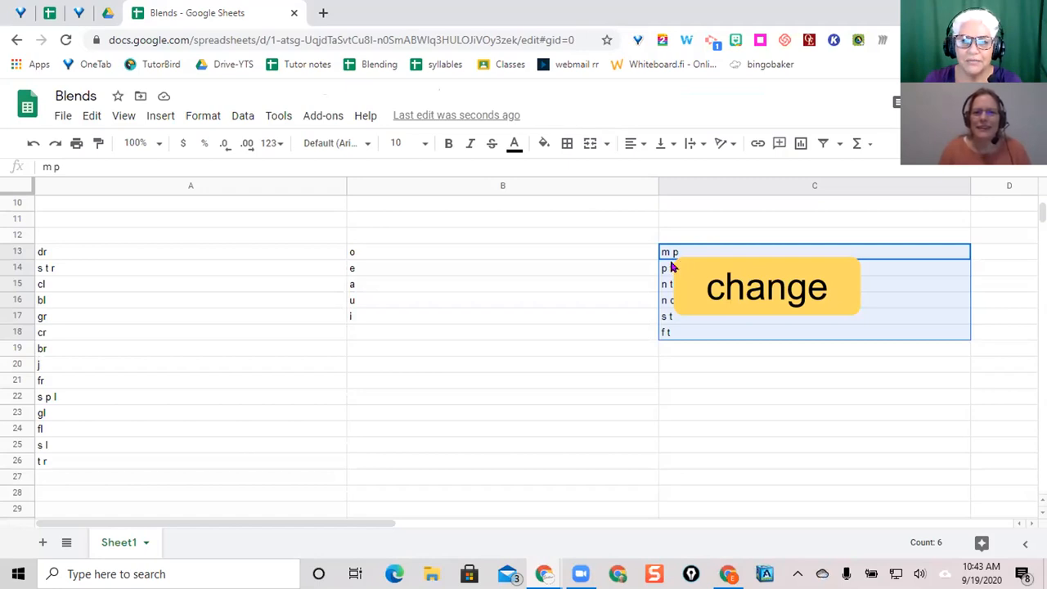
Move the yellow "change" drawing below the large beginning blend in column A, over about rows 3 to 5.
left_click(818, 290)
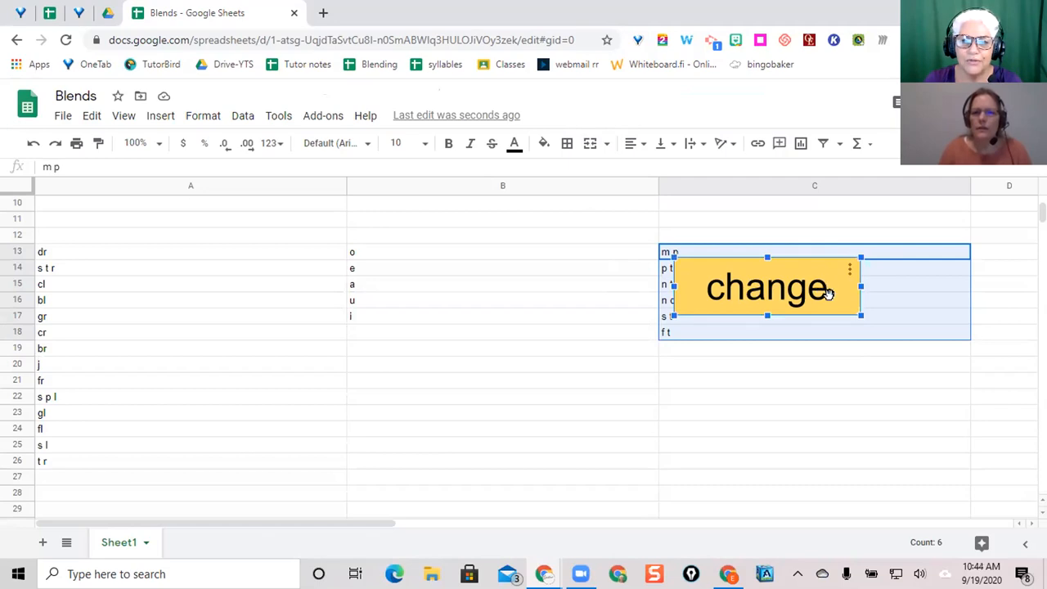
mouse_move(840, 296)
left_mouse_down()
mouse_move(773, 273)
mouse_move(117, 168)
left_mouse_up()
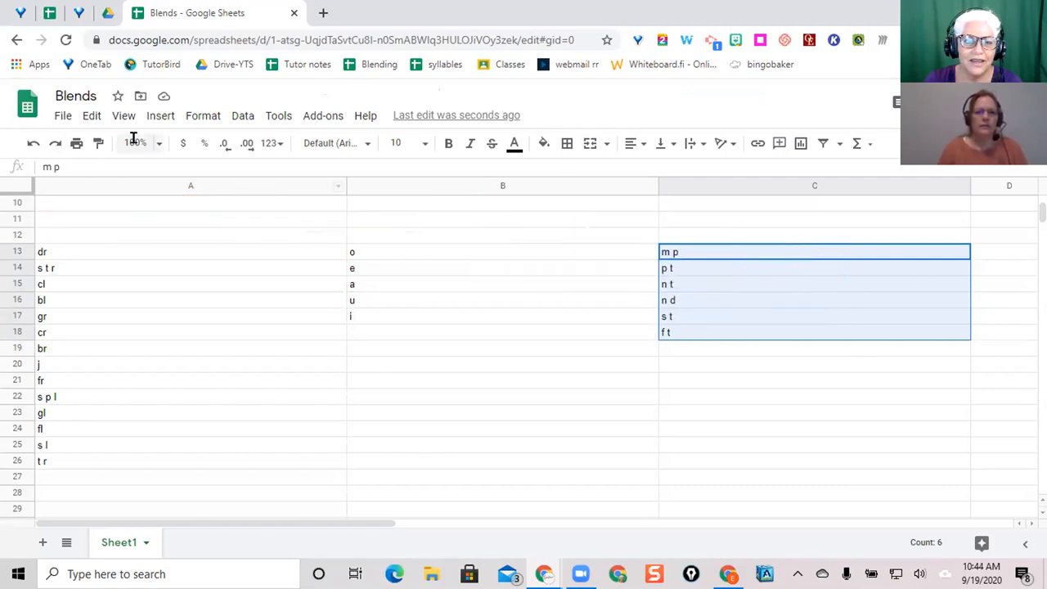
mouse_move(139, 151)
left_mouse_down()
mouse_move(145, 145)
mouse_move(139, 210)
mouse_move(168, 206)
mouse_move(175, 187)
mouse_move(180, 200)
left_mouse_up()
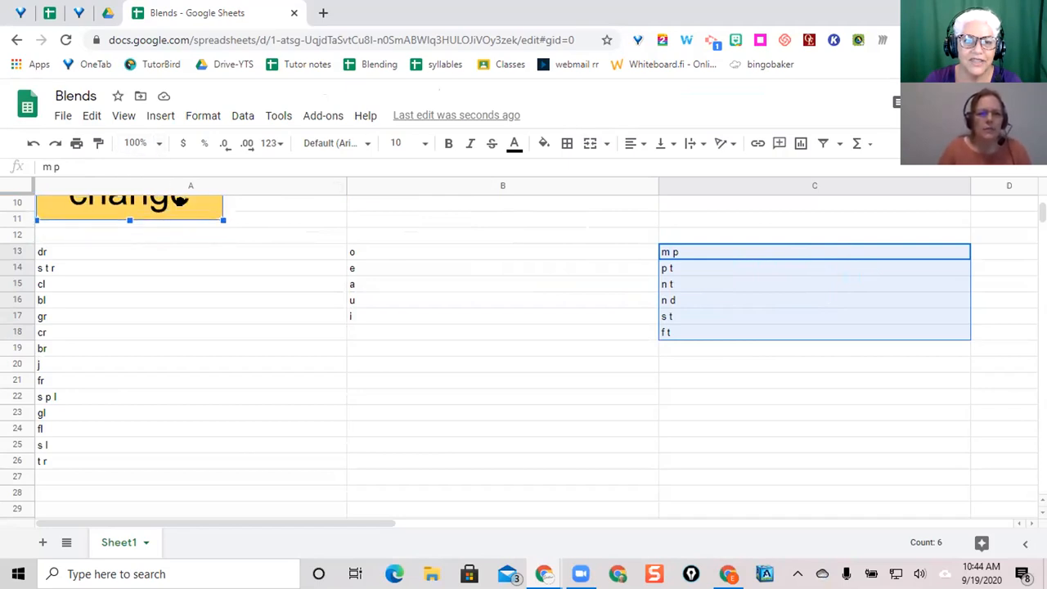
scroll(210, 311, "up", 3)
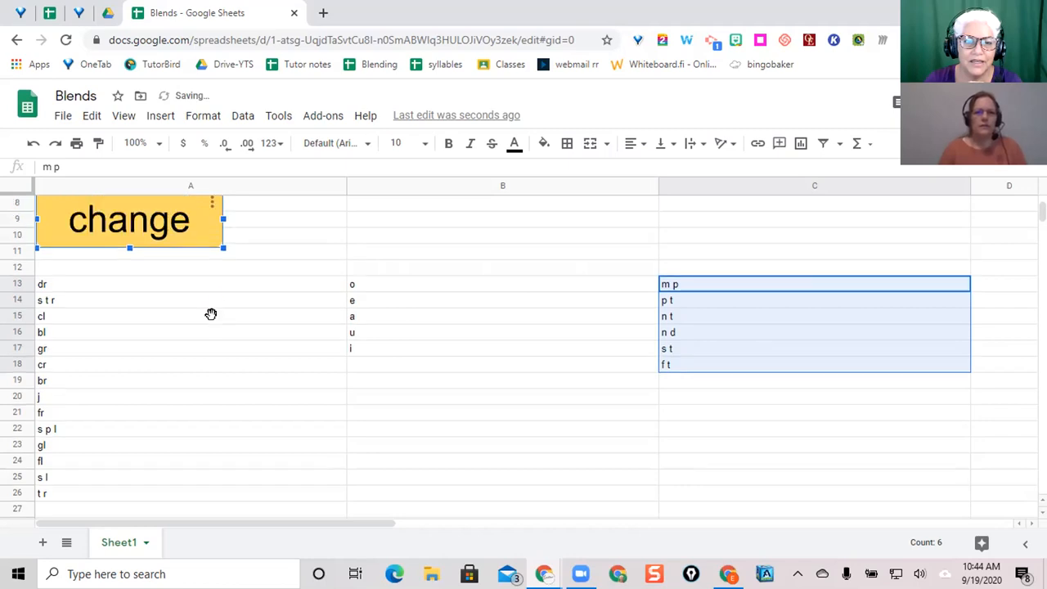
scroll(282, 327, "up", 2)
scroll(291, 345, "down", 2)
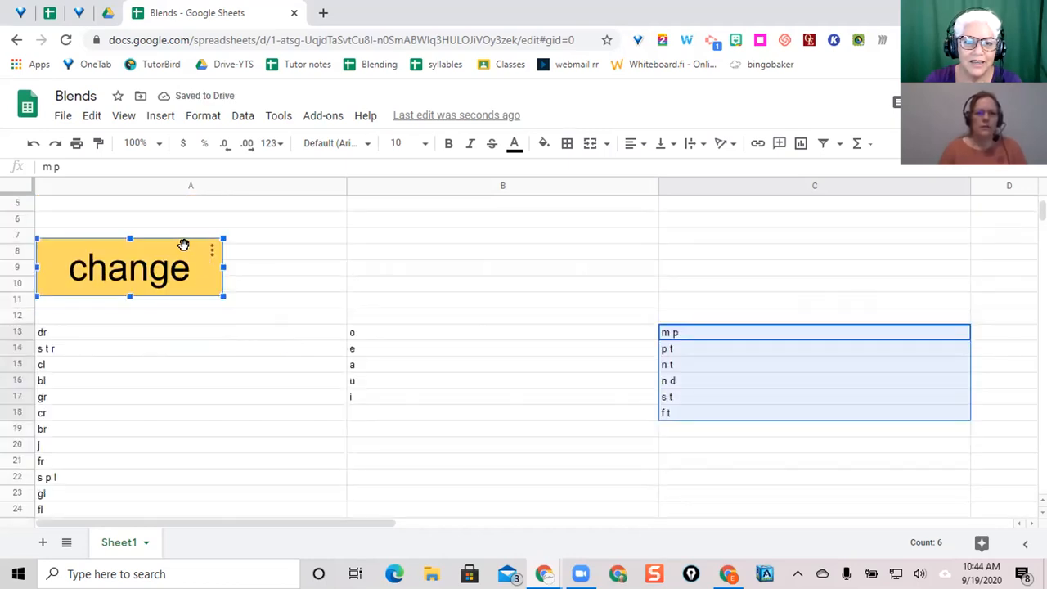
mouse_move(183, 242)
left_mouse_down()
mouse_move(193, 166)
mouse_move(172, 146)
left_mouse_up()
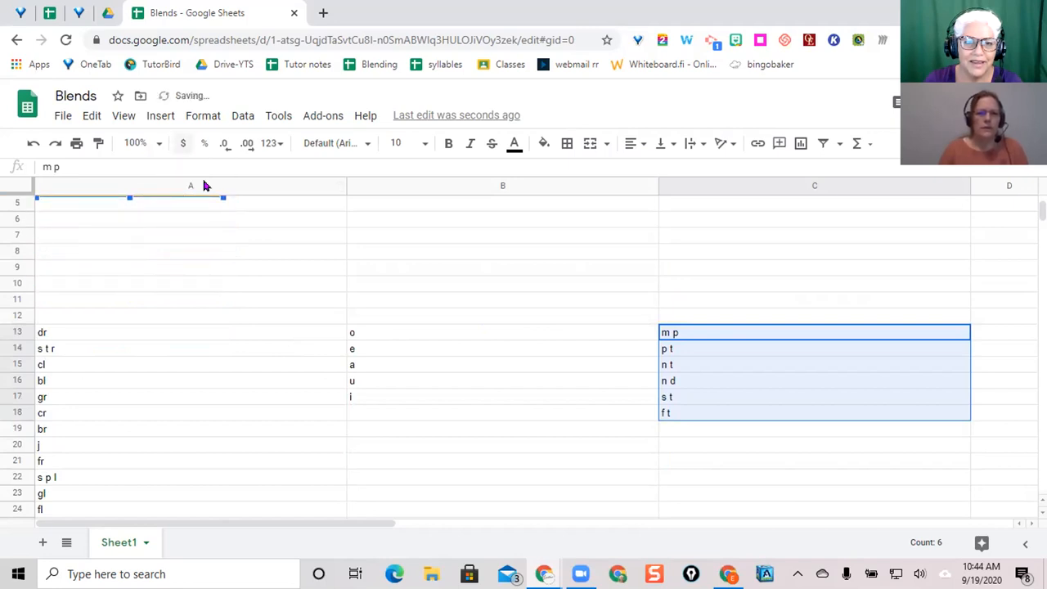
scroll(240, 249, "up", 3)
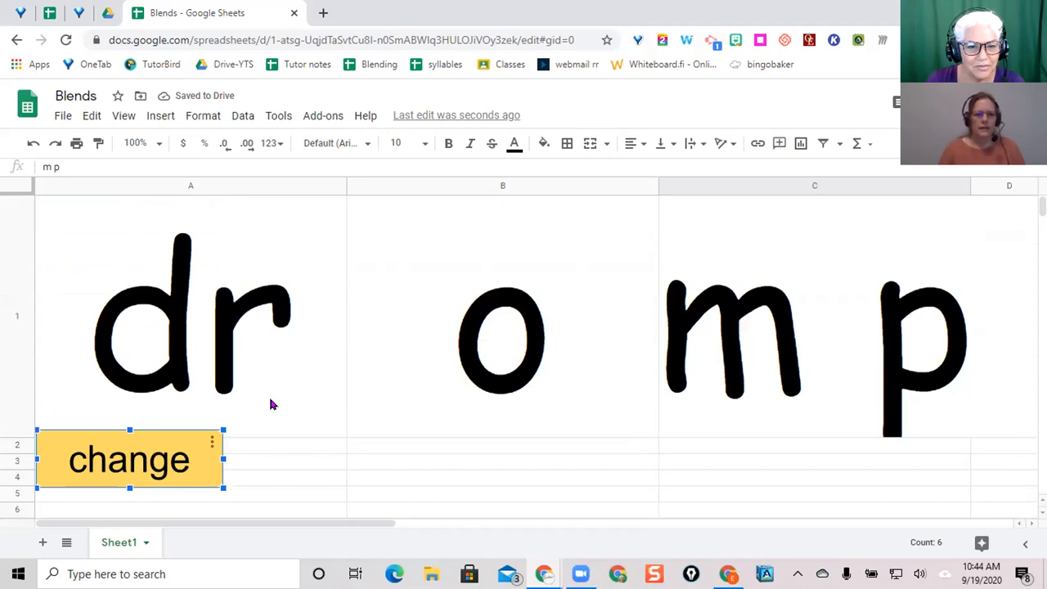
mouse_move(162, 442)
left_mouse_down()
mouse_move(172, 455)
mouse_move(205, 461)
left_mouse_up()
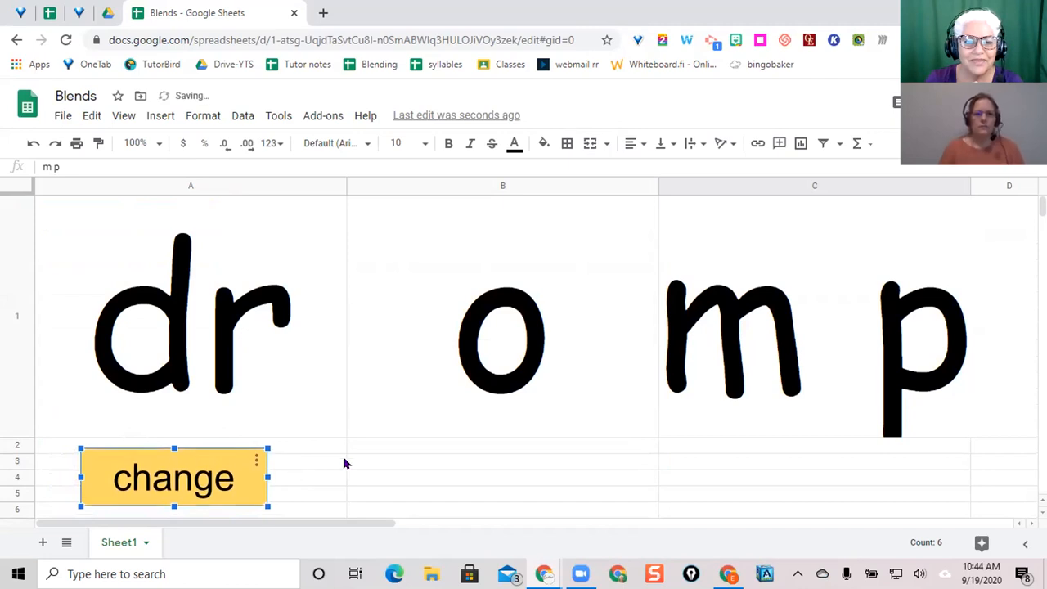
left_click(326, 396)
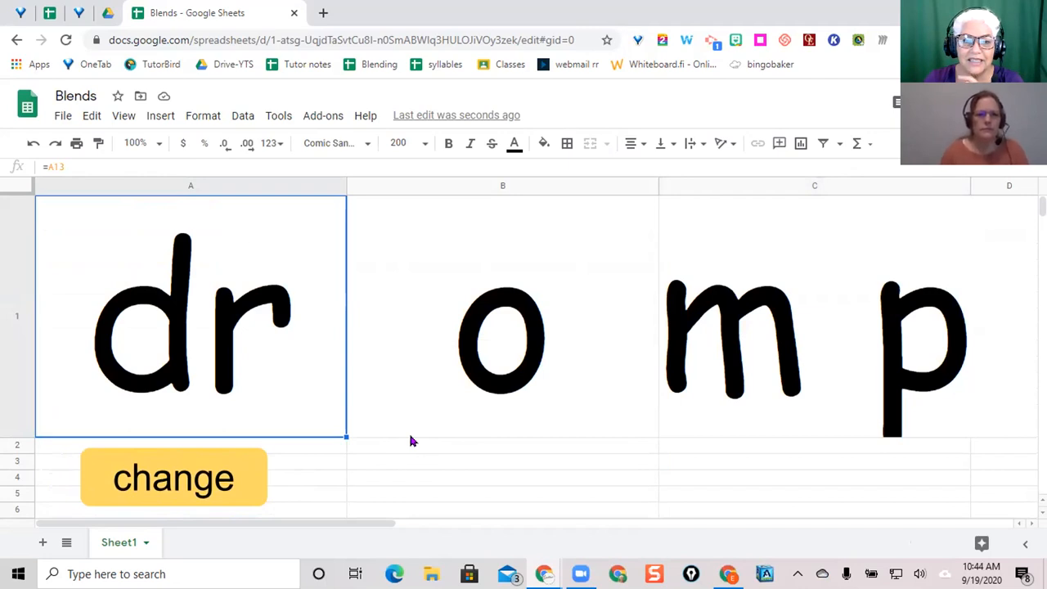
Assign the script "blends" to the yellow "change" drawing and try it out as a button.
left_click(197, 467)
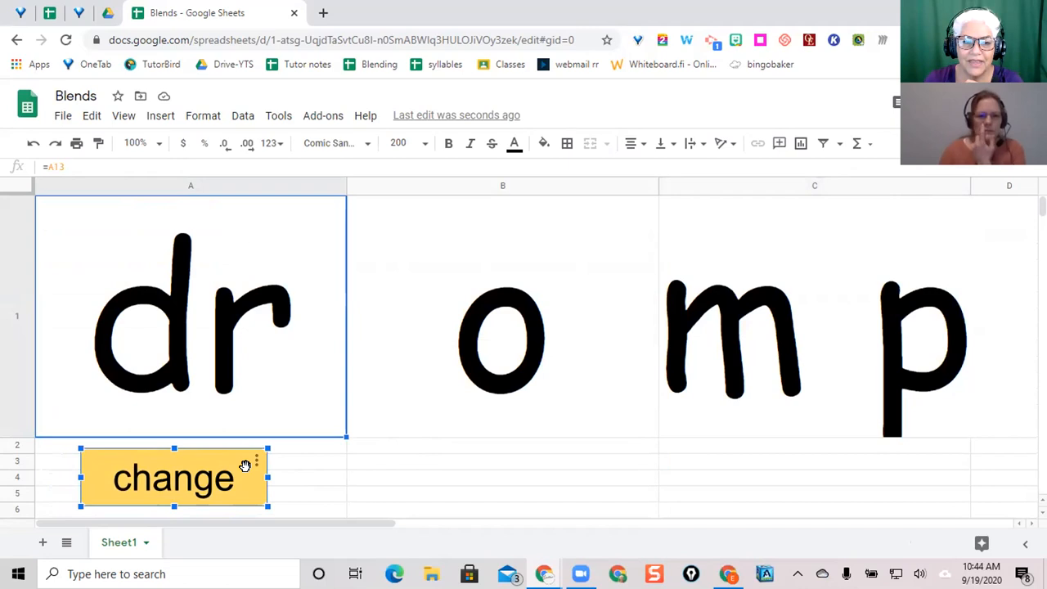
left_click(256, 463)
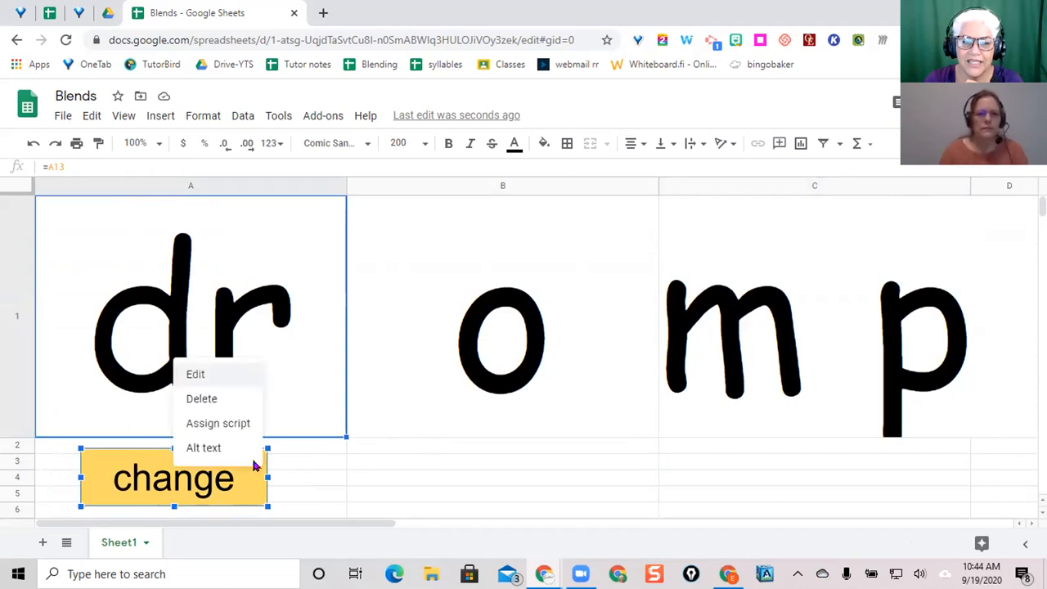
left_click(232, 423)
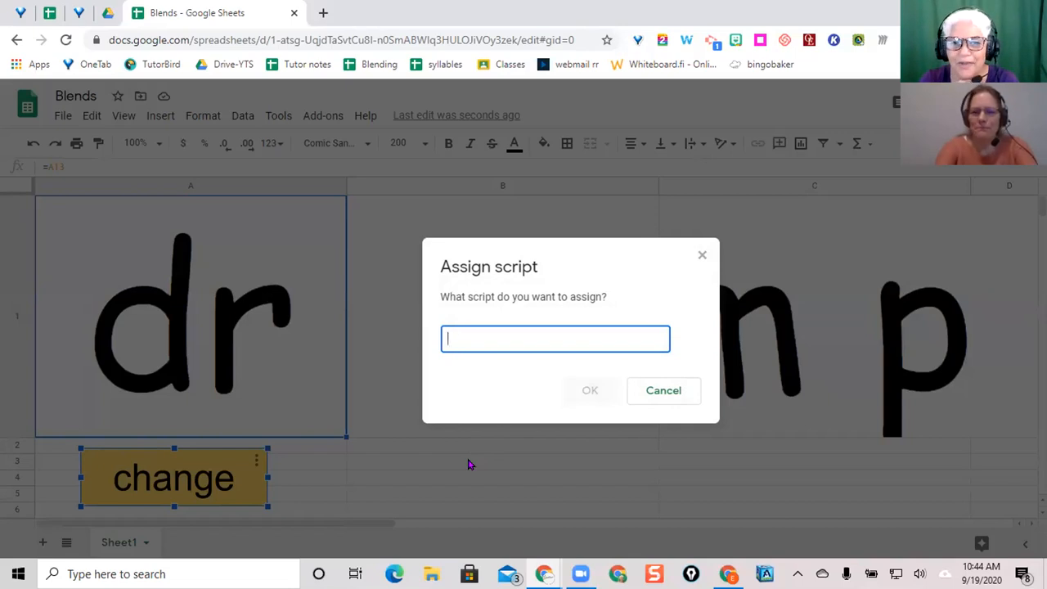
type("b")
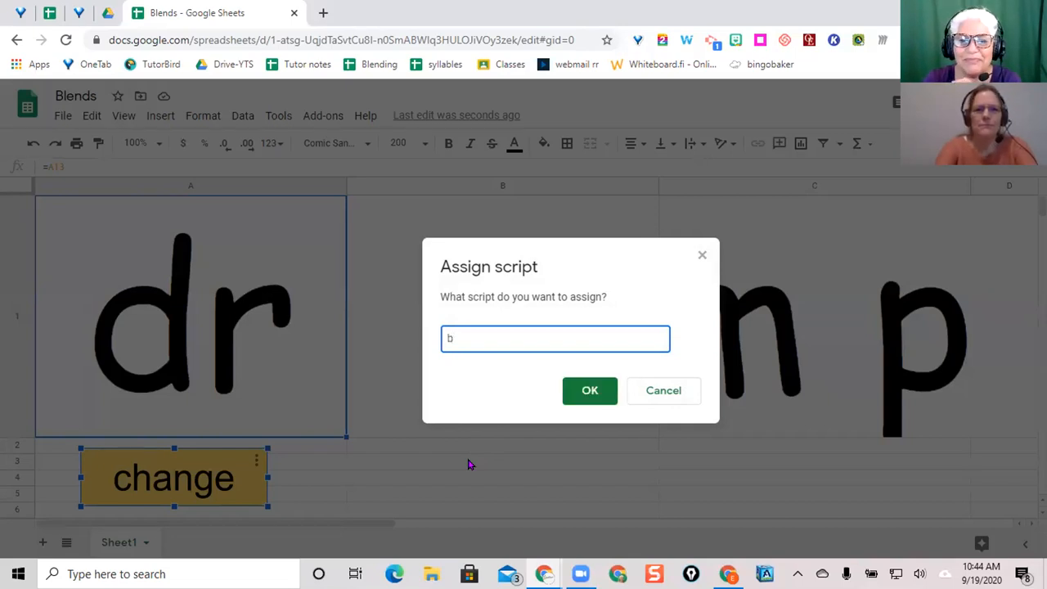
type("lend")
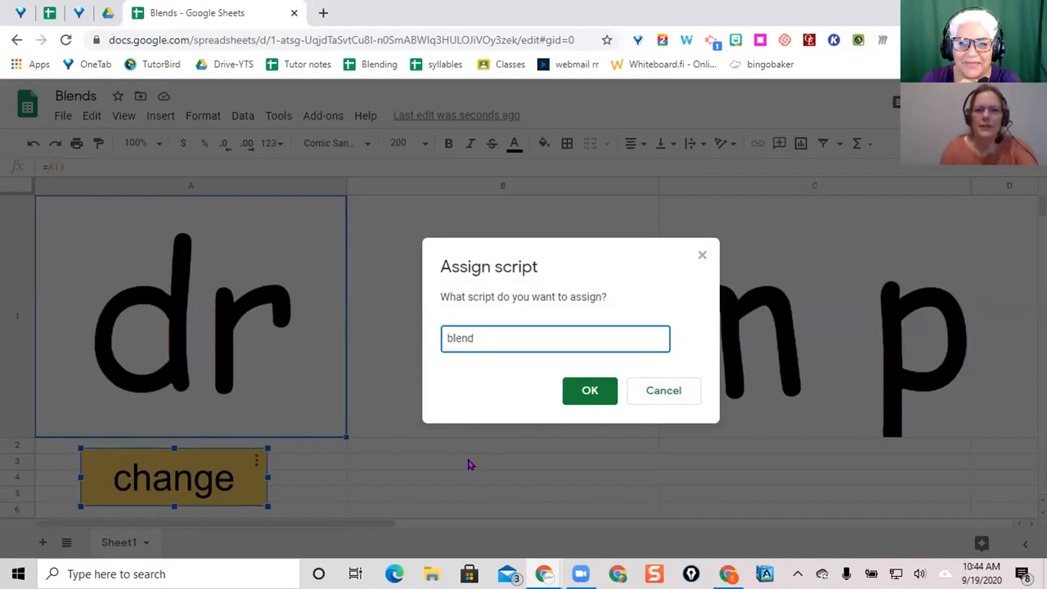
type("s")
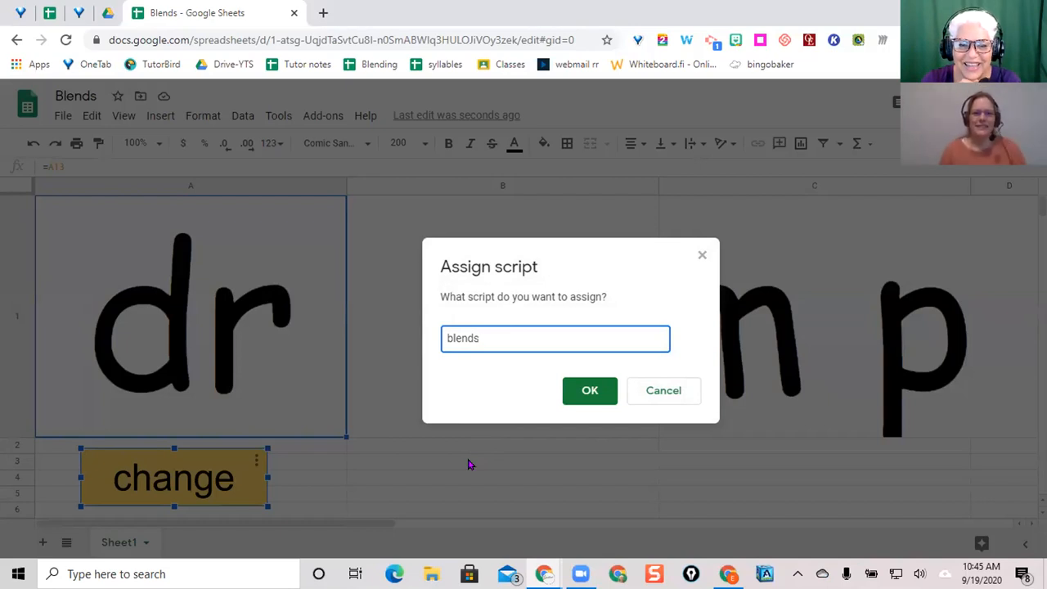
left_click(588, 396)
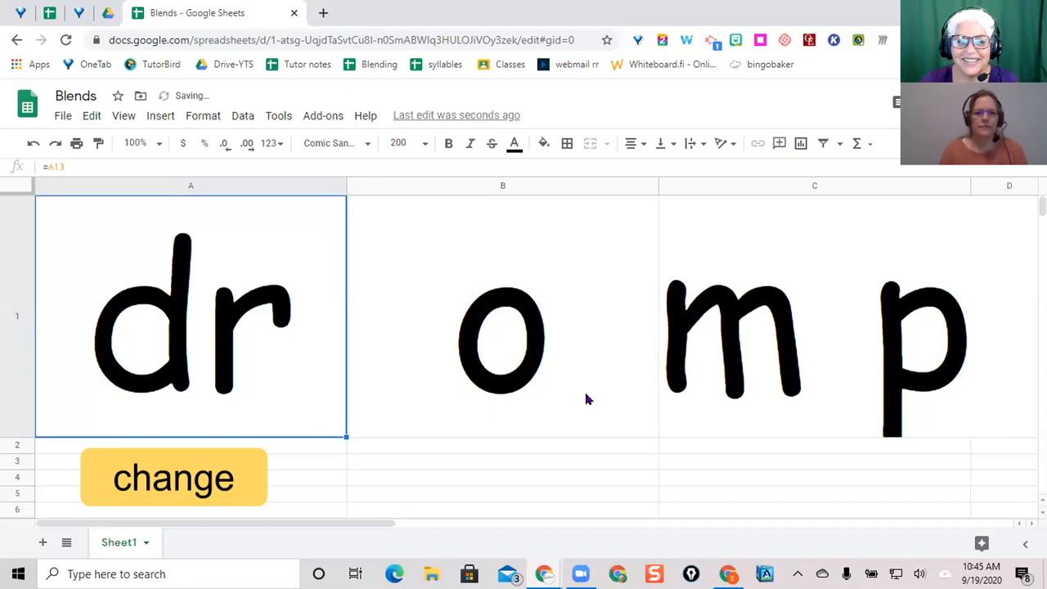
left_click(164, 484)
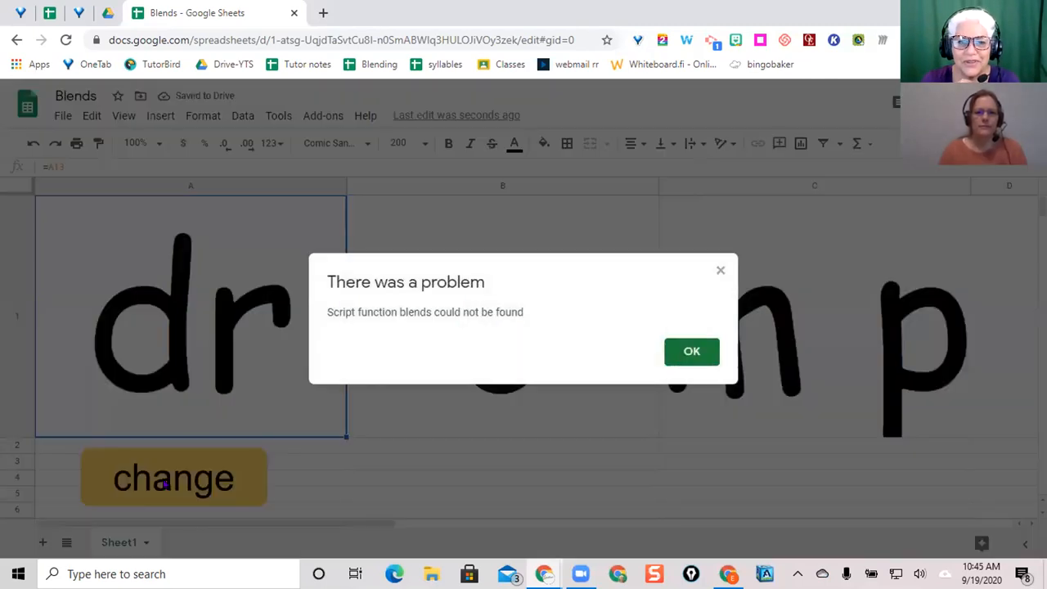
left_click(689, 356)
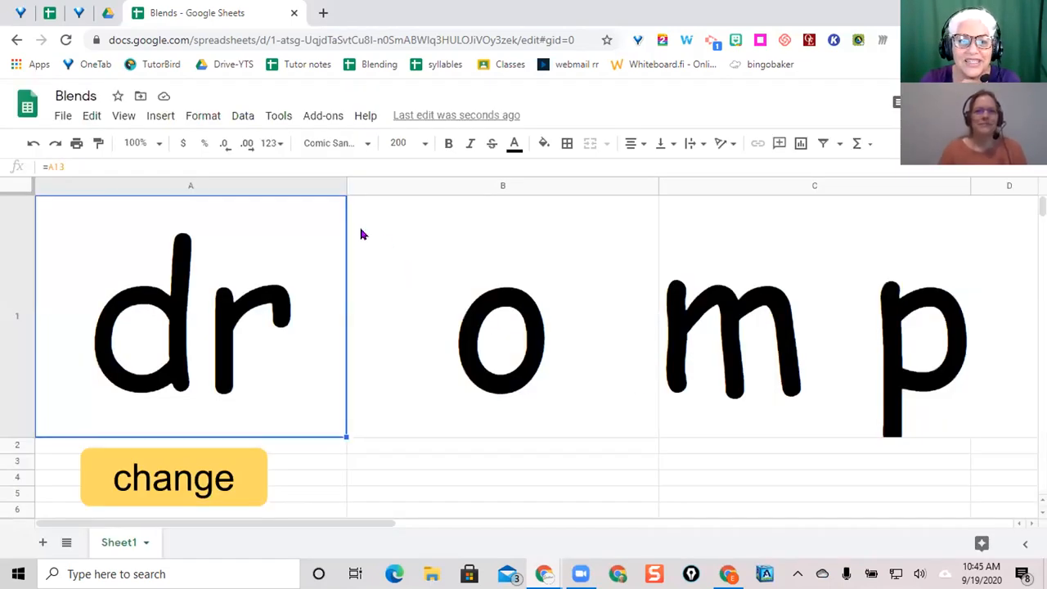
Look up the recorded macro's function name in the script editor and return to the Blends spreadsheet.
left_click(274, 117)
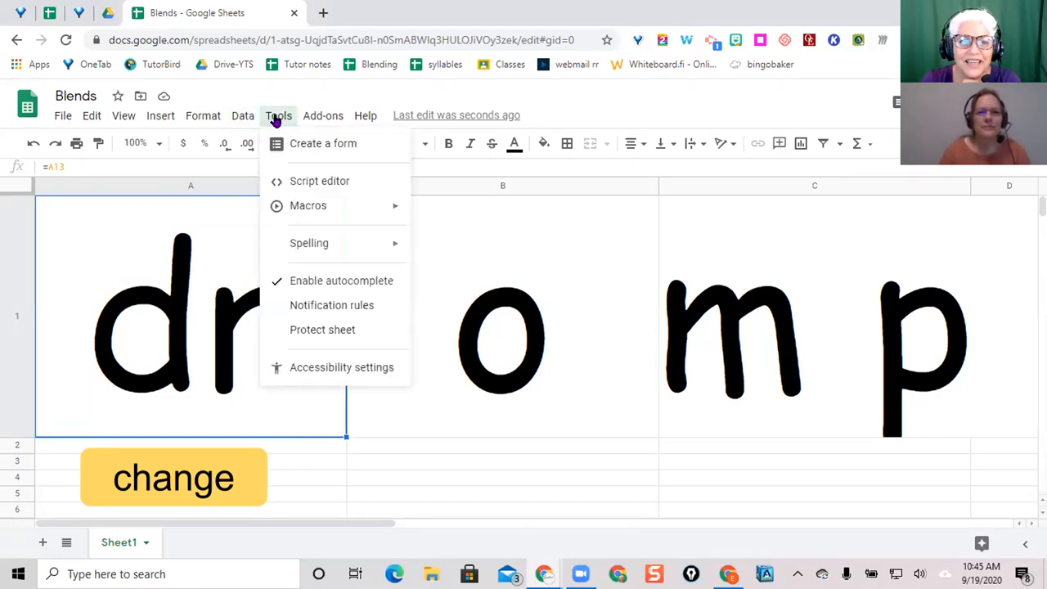
left_click(301, 181)
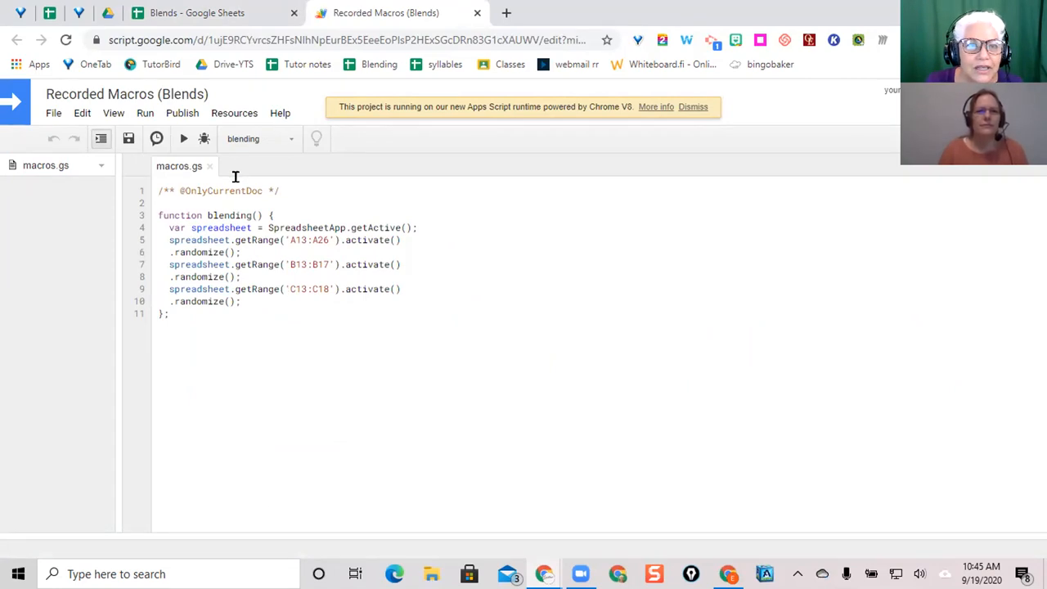
left_click(222, 15)
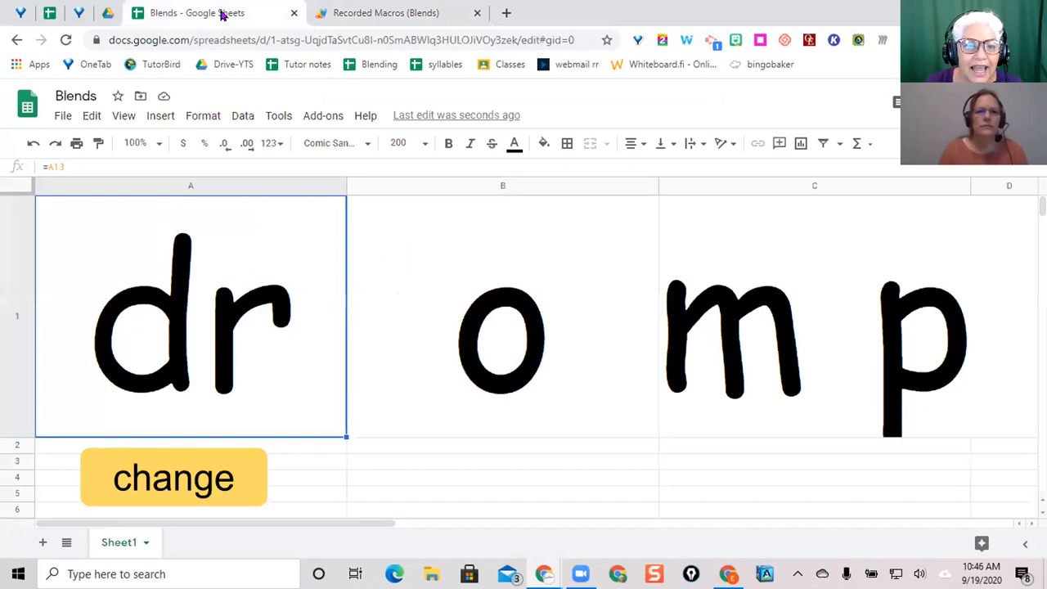
Change the script assigned to the yellow "change" drawing to "blending".
left_click(232, 482)
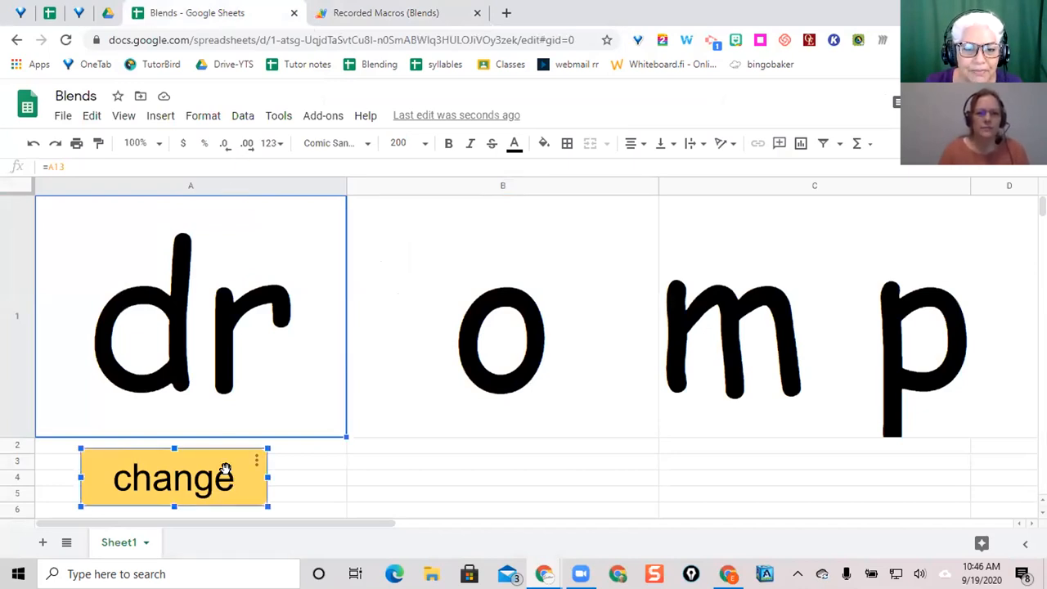
left_click(256, 463)
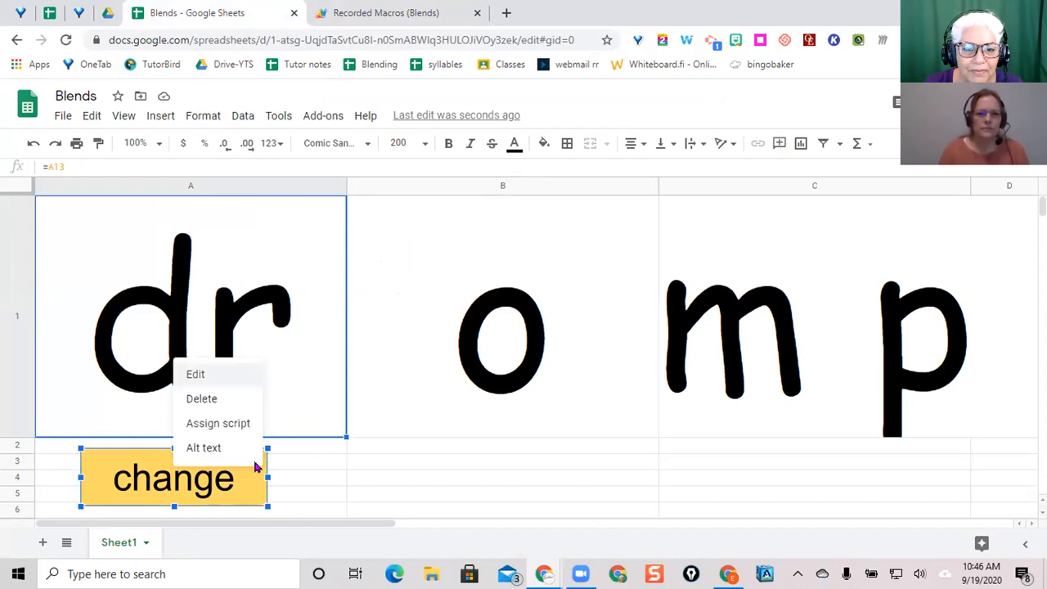
left_click(228, 423)
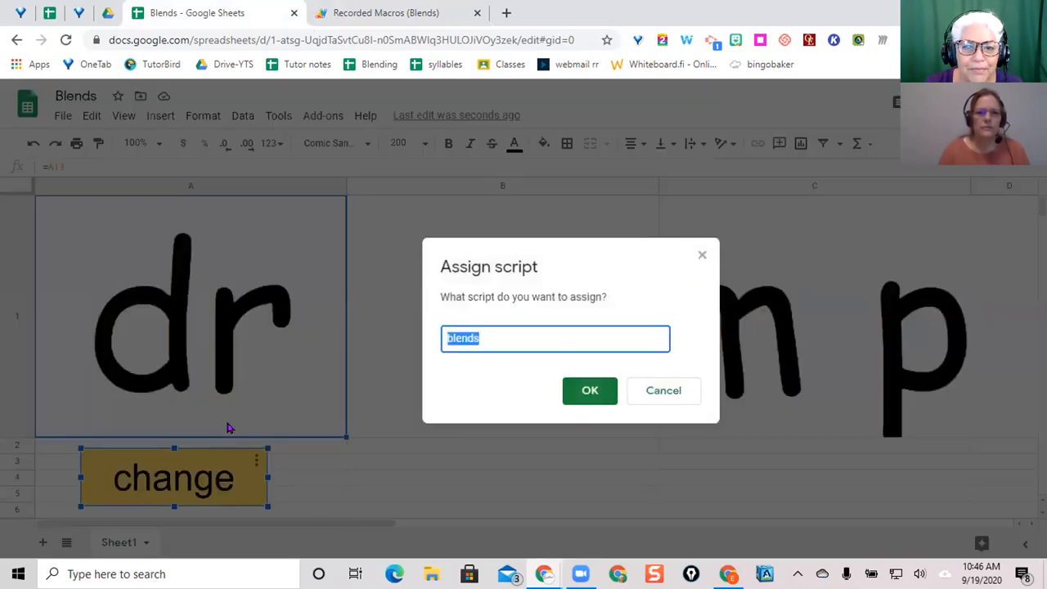
left_click(489, 333)
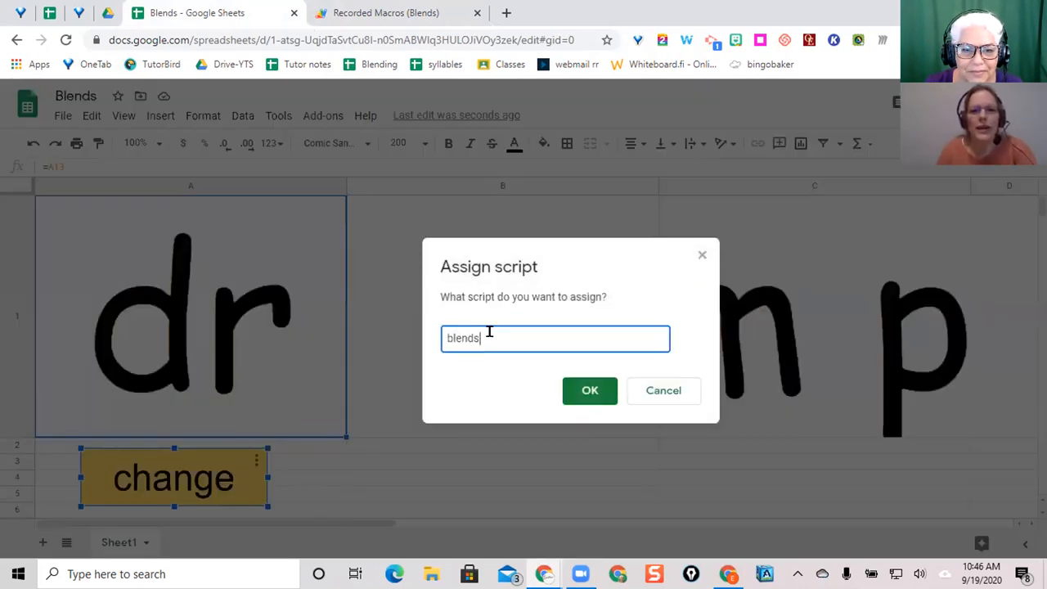
key("BackSpace")
type("ing")
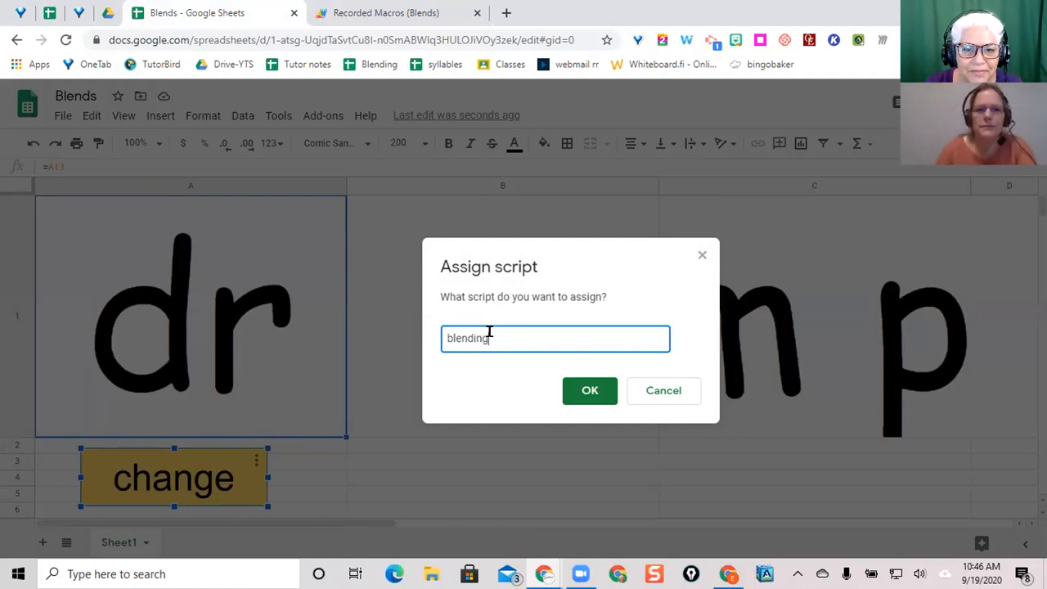
left_click(586, 399)
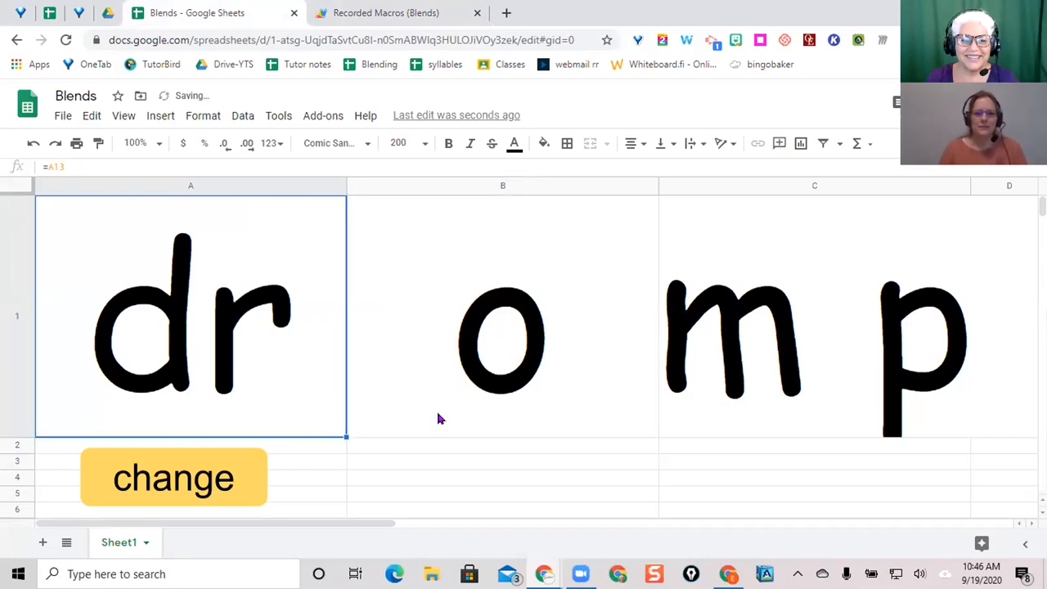
Authorize Recorded Macros (Blends) with the Google account and try out the "change" button.
left_click(166, 489)
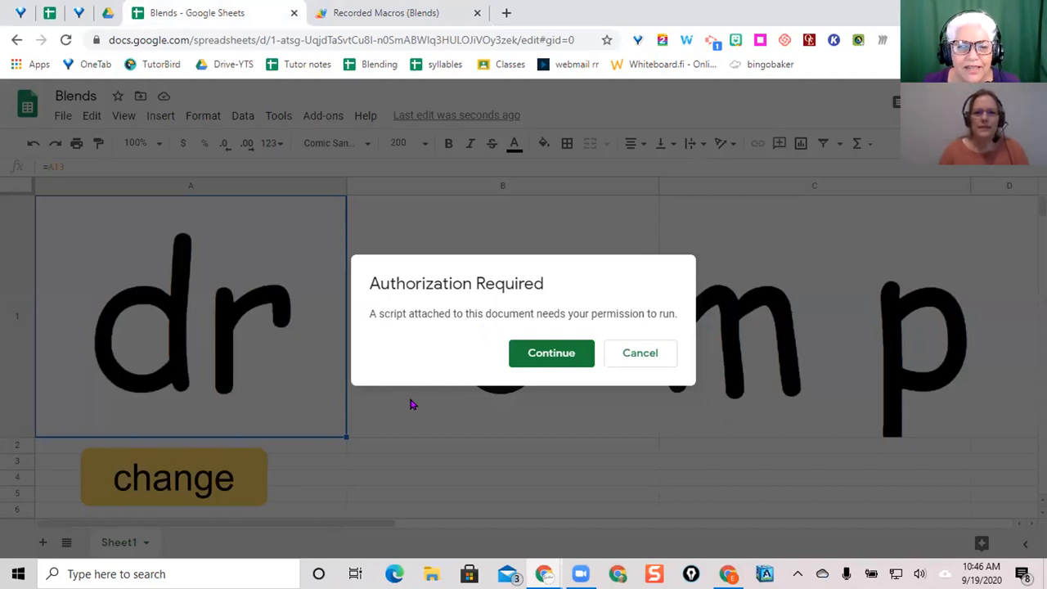
left_click(553, 353)
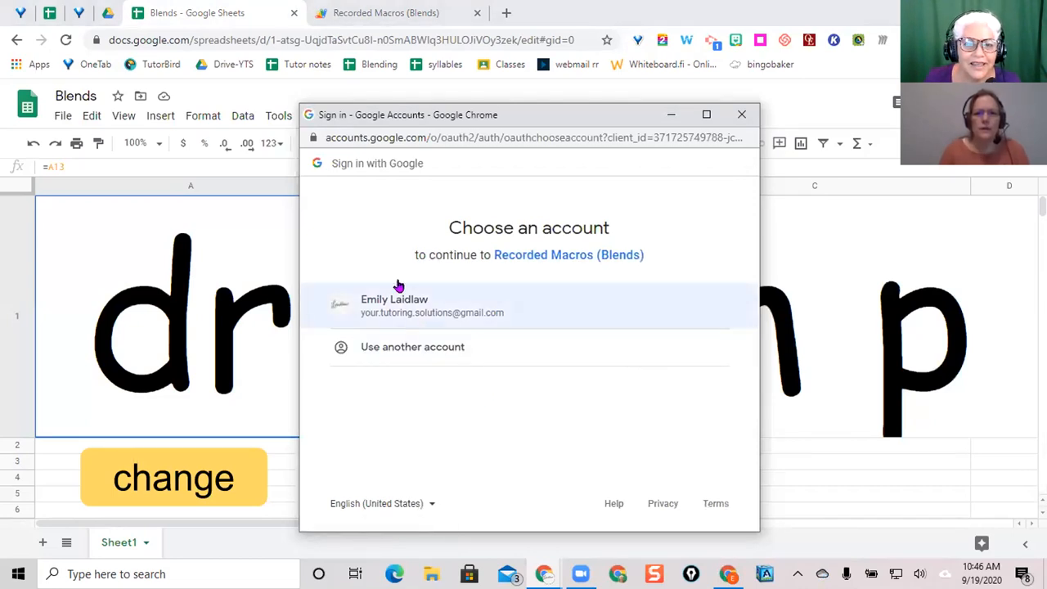
left_click(410, 307)
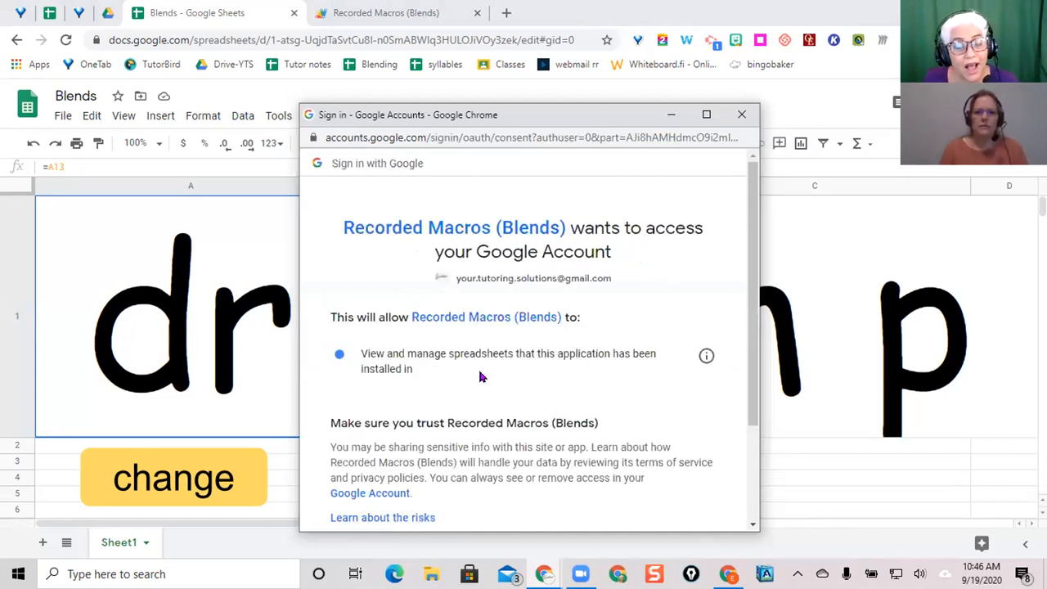
scroll(481, 376, "down", 3)
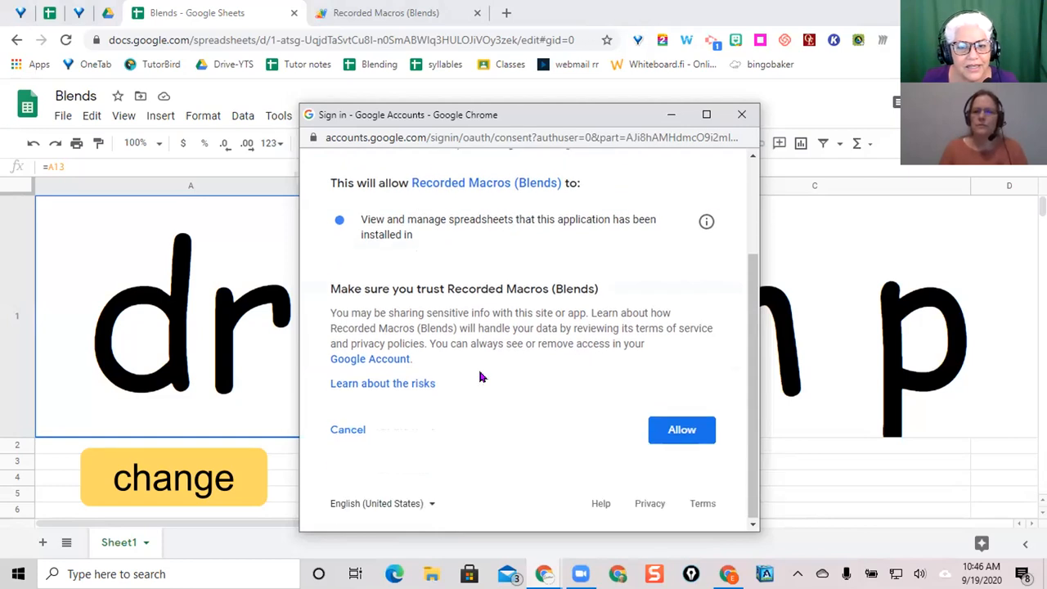
left_click(679, 428)
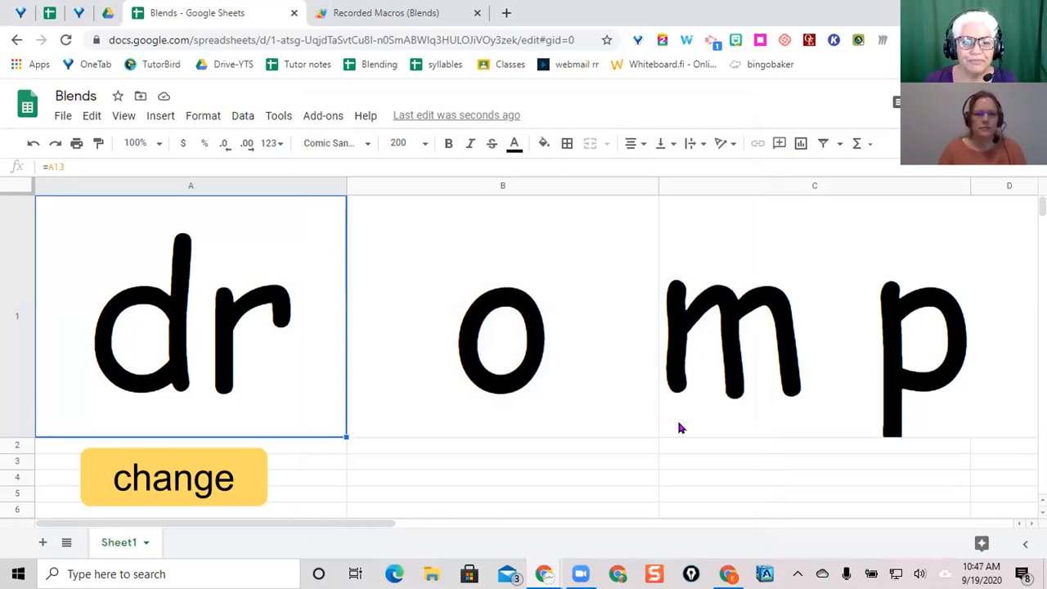
left_click(166, 483)
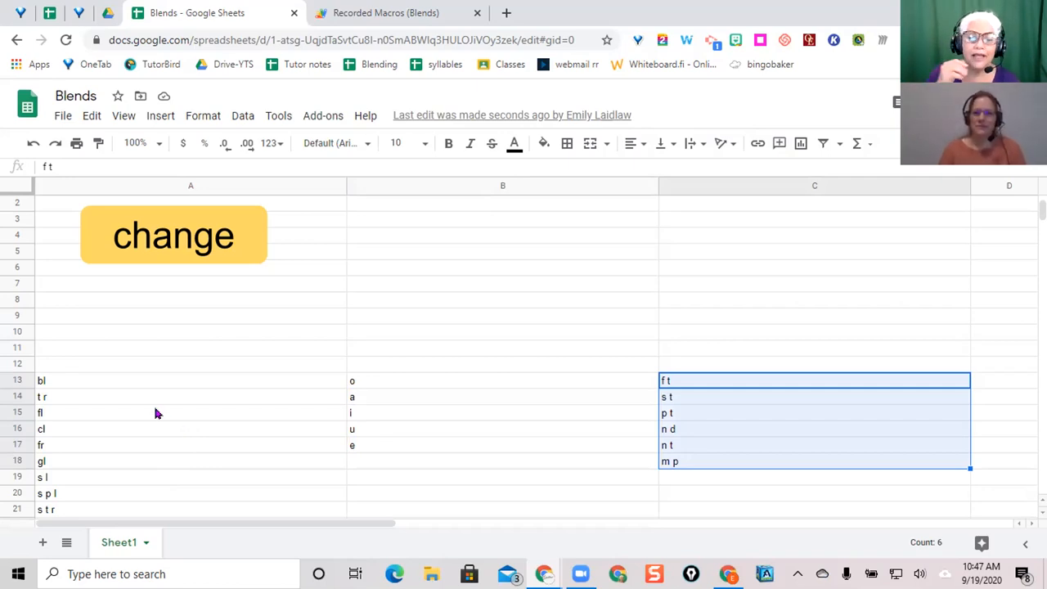
scroll(155, 413, "up", 3)
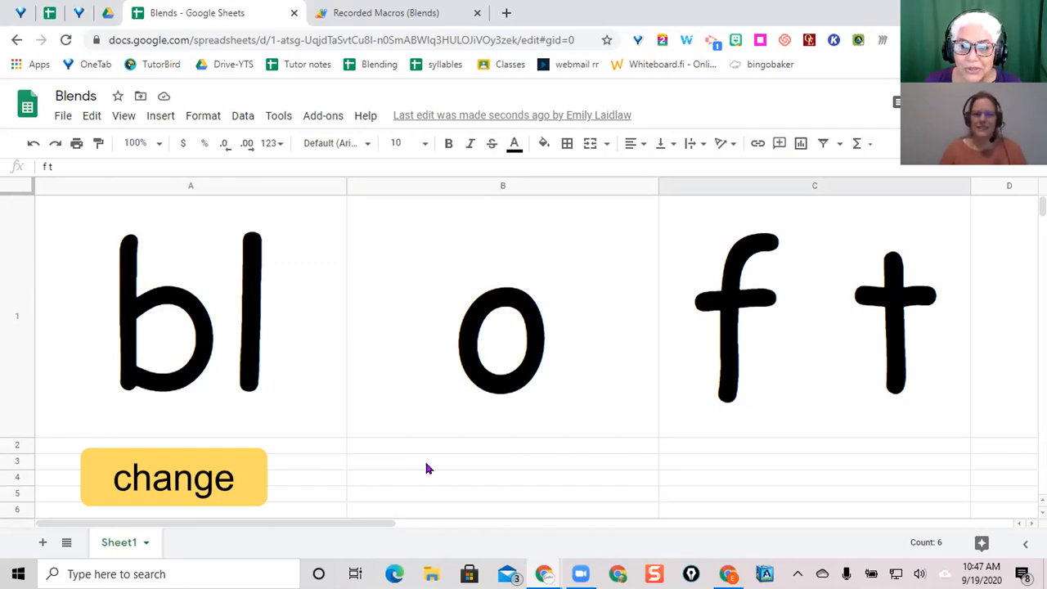
Start recording a new macro with absolute references and randomize the beginning blends in A13:A26.
left_click(279, 116)
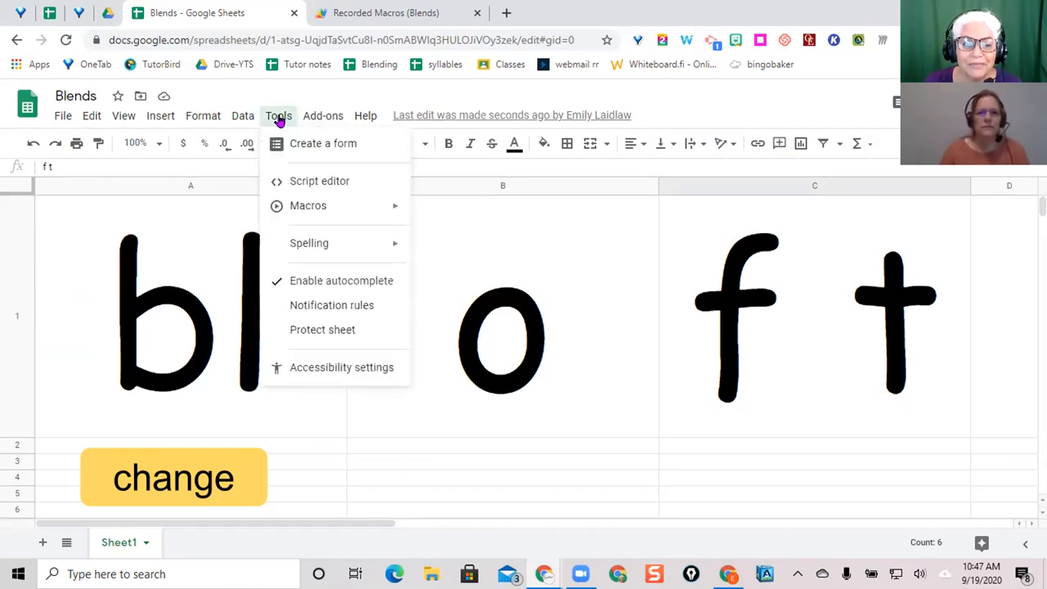
mouse_move(310, 206)
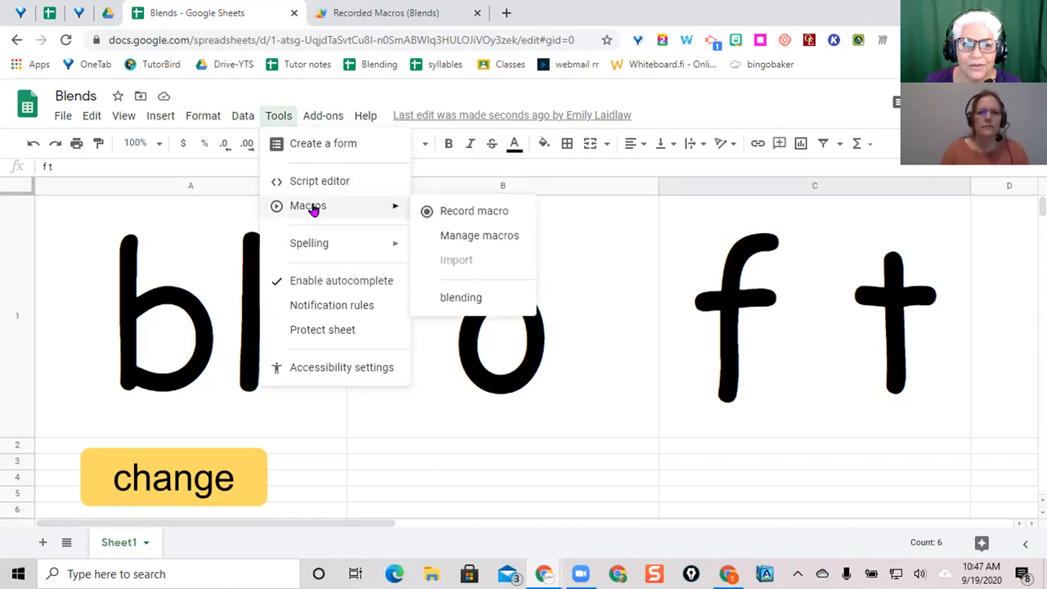
left_click(460, 208)
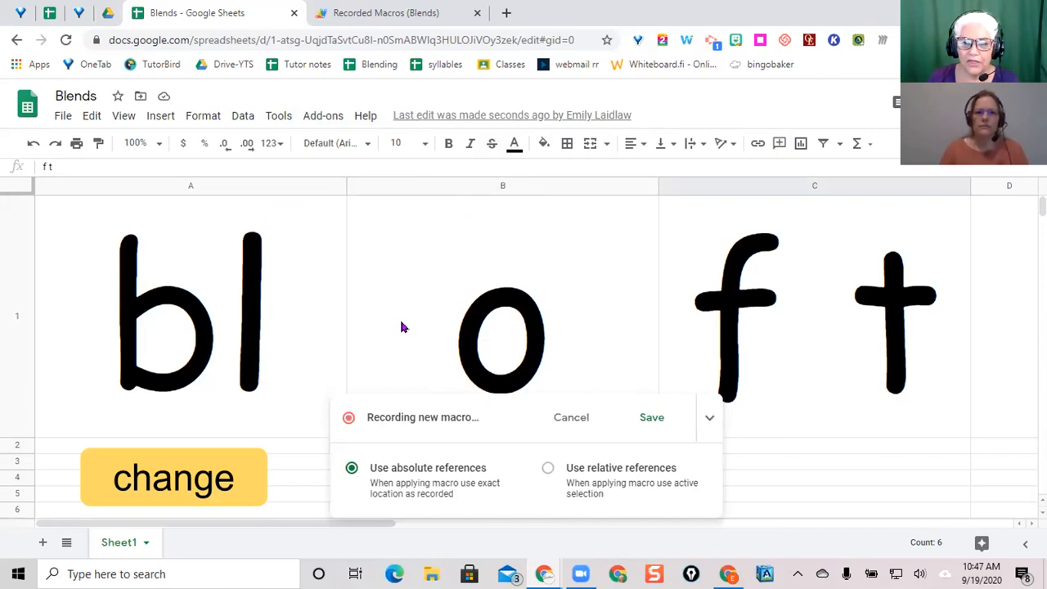
scroll(237, 417, "down", 3)
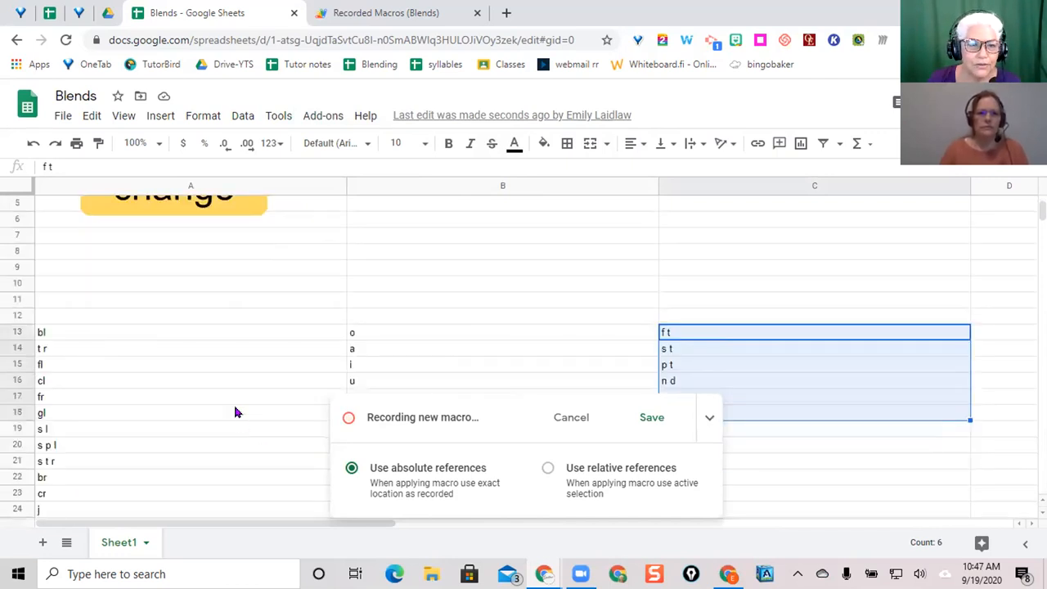
scroll(235, 412, "down", 5)
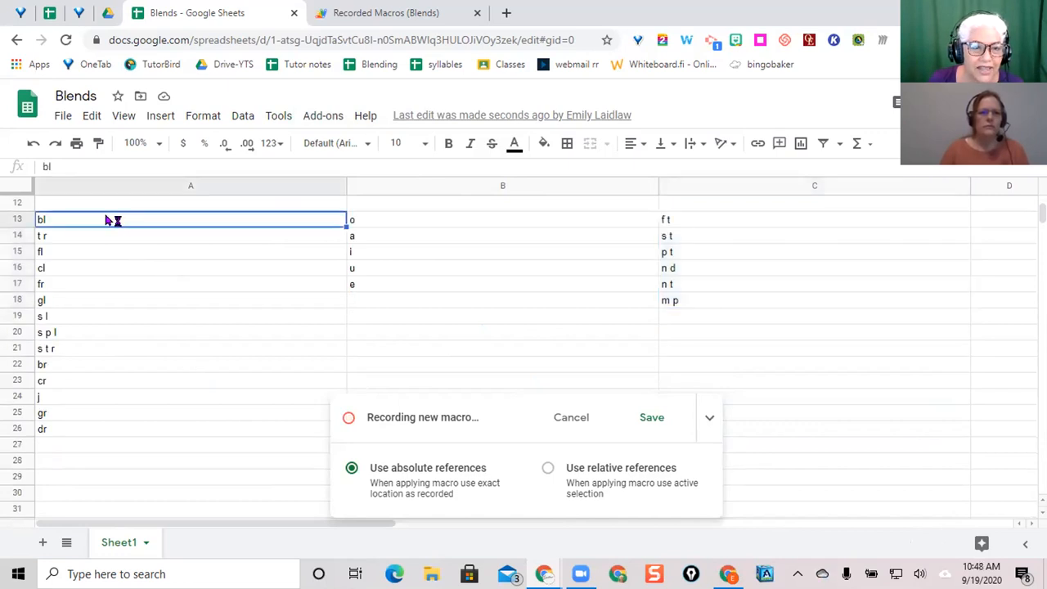
left_click_drag(107, 219, 99, 418)
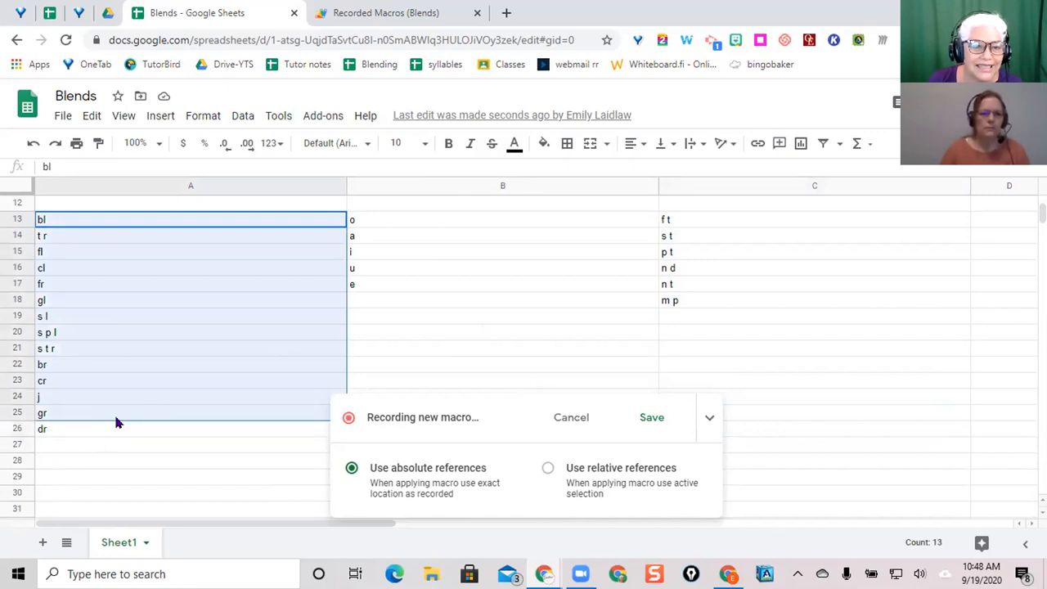
left_click_drag(116, 416, 111, 427)
left_click(107, 221)
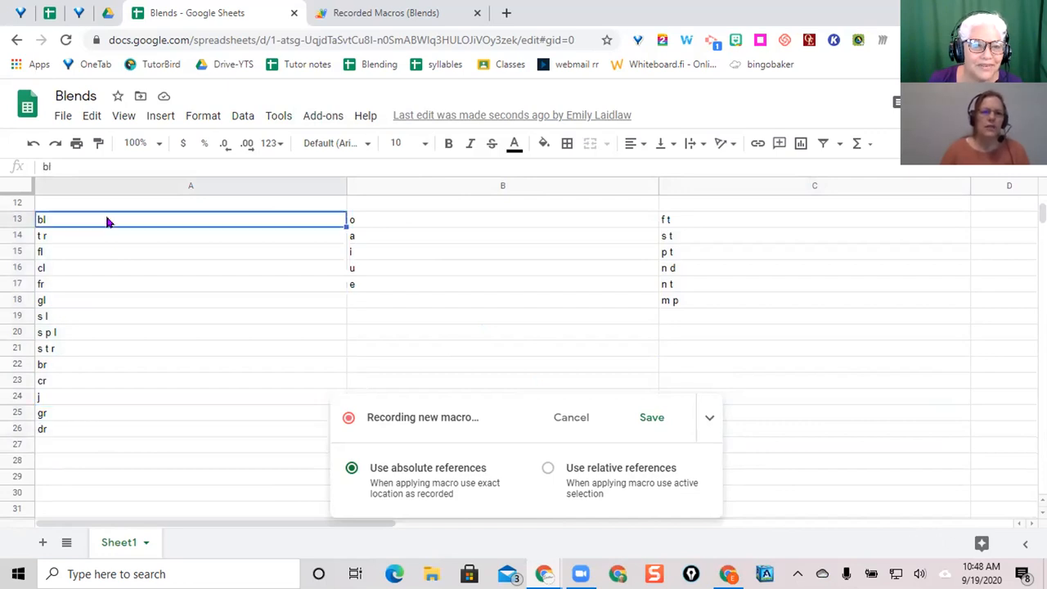
left_click_drag(109, 222, 107, 431)
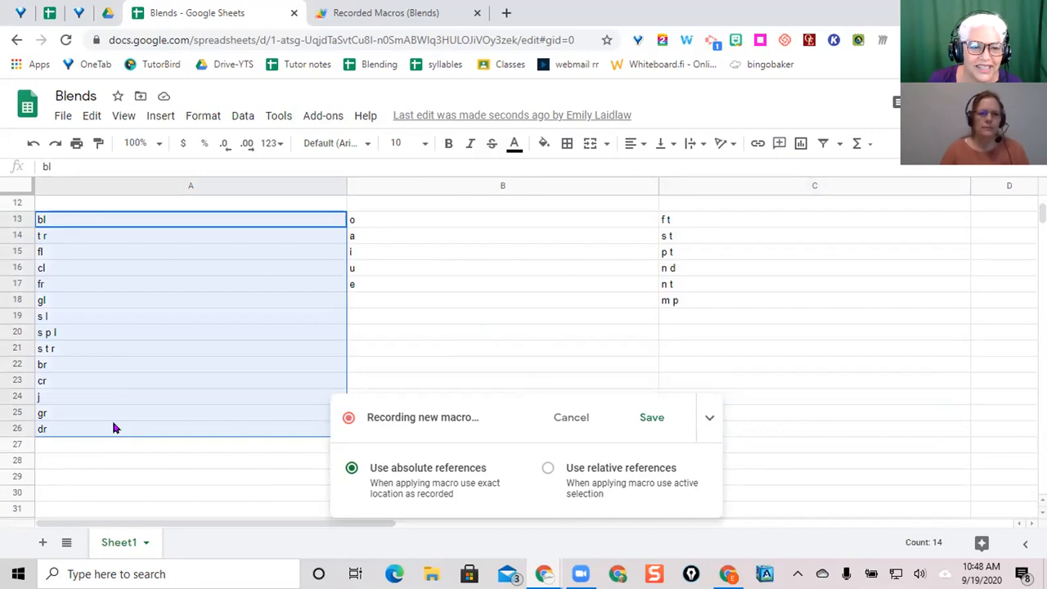
right_click(147, 348)
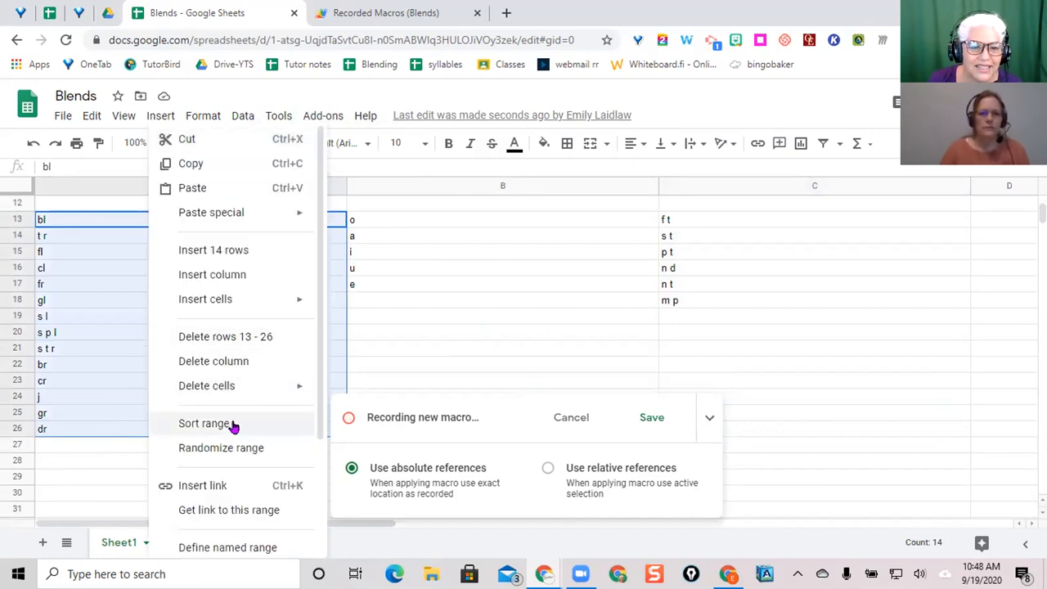
left_click(241, 450)
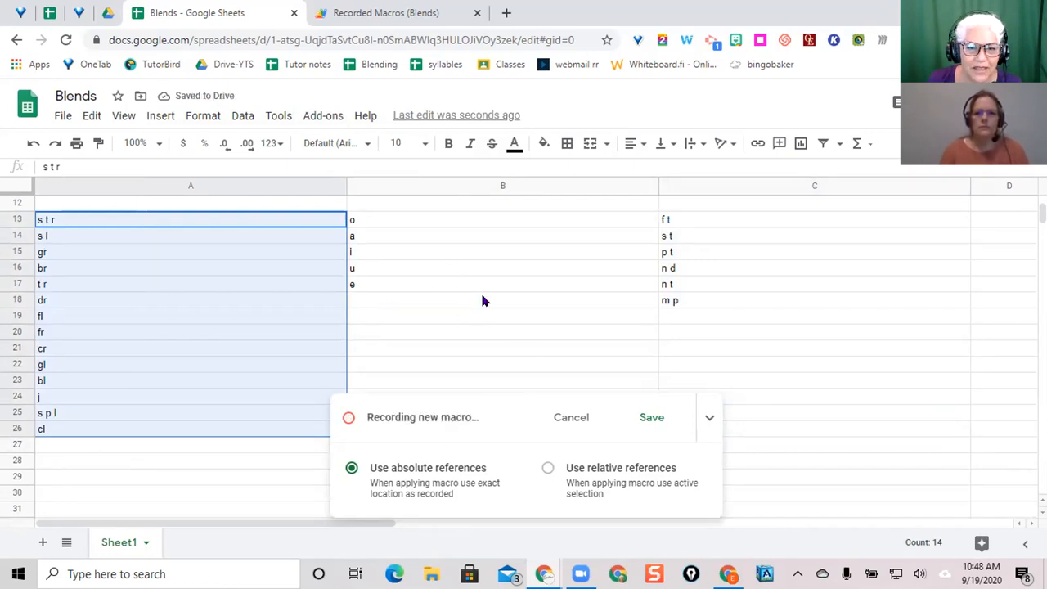
Randomize the range of vowels in B13:B17 as part of the macro recording.
left_click(414, 207)
left_click(412, 219)
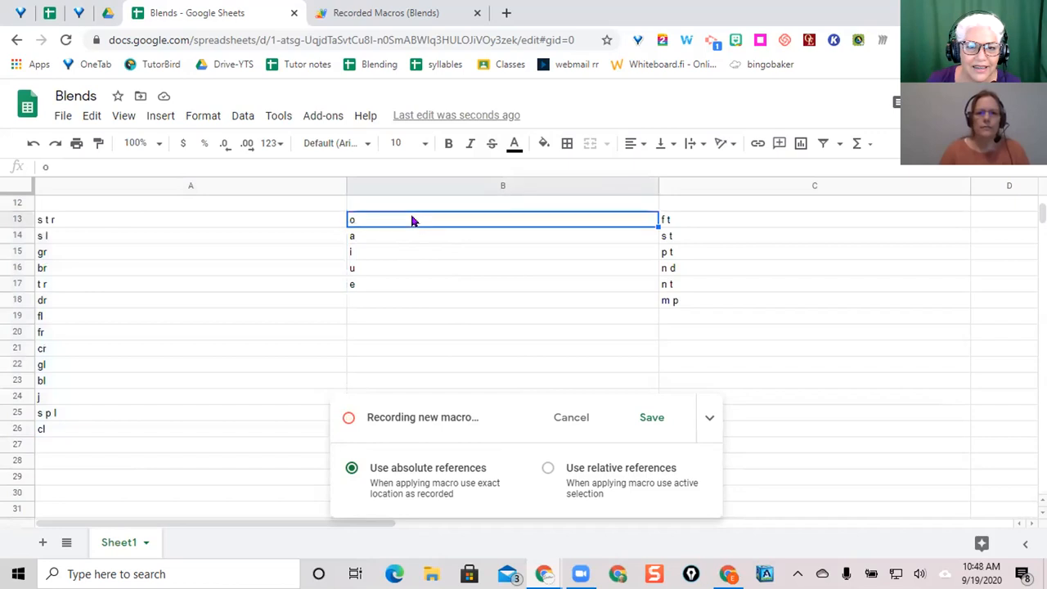
left_click_drag(412, 219, 412, 284)
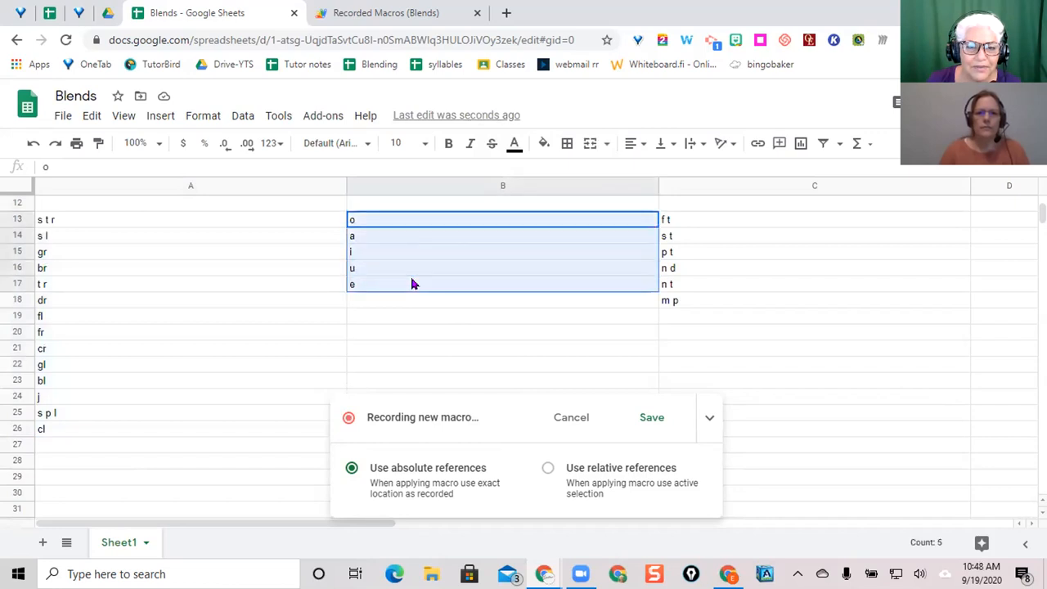
right_click(425, 273)
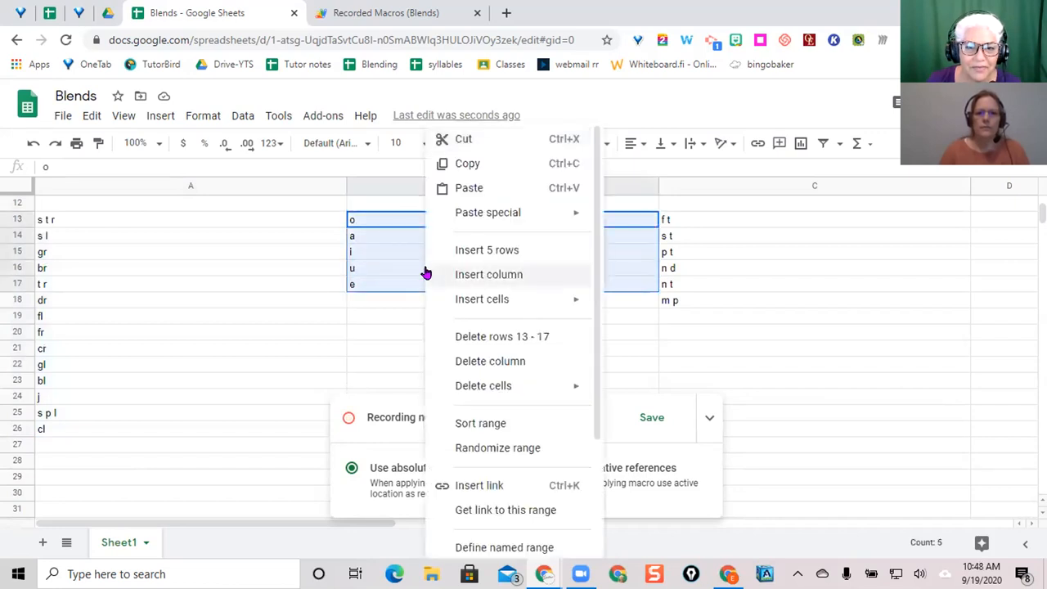
left_click(502, 448)
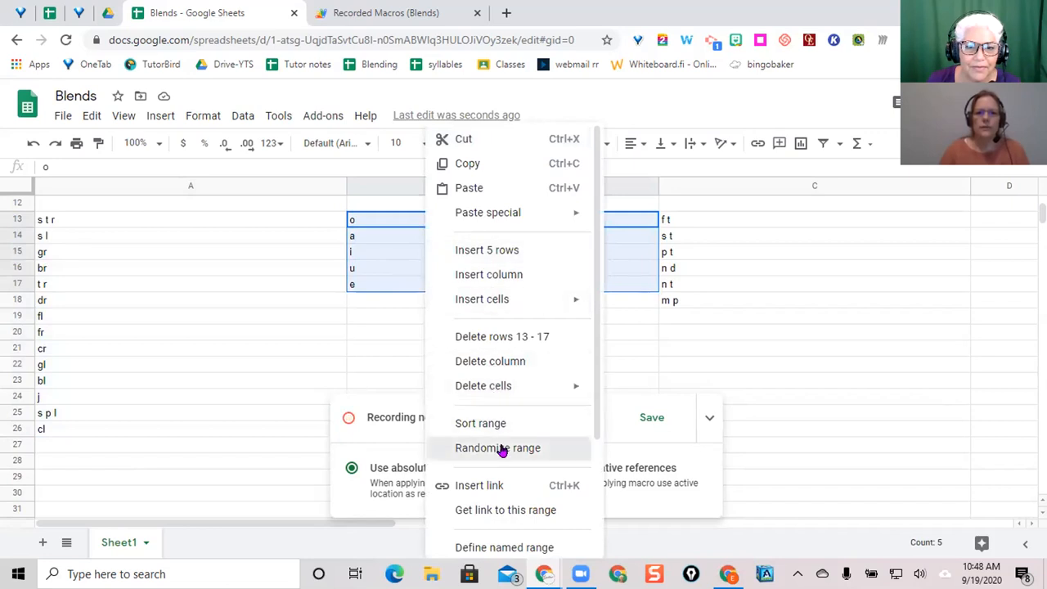
Randomize the range of ending blends in C13:C18 as part of the macro recording.
left_click_drag(698, 219, 712, 302)
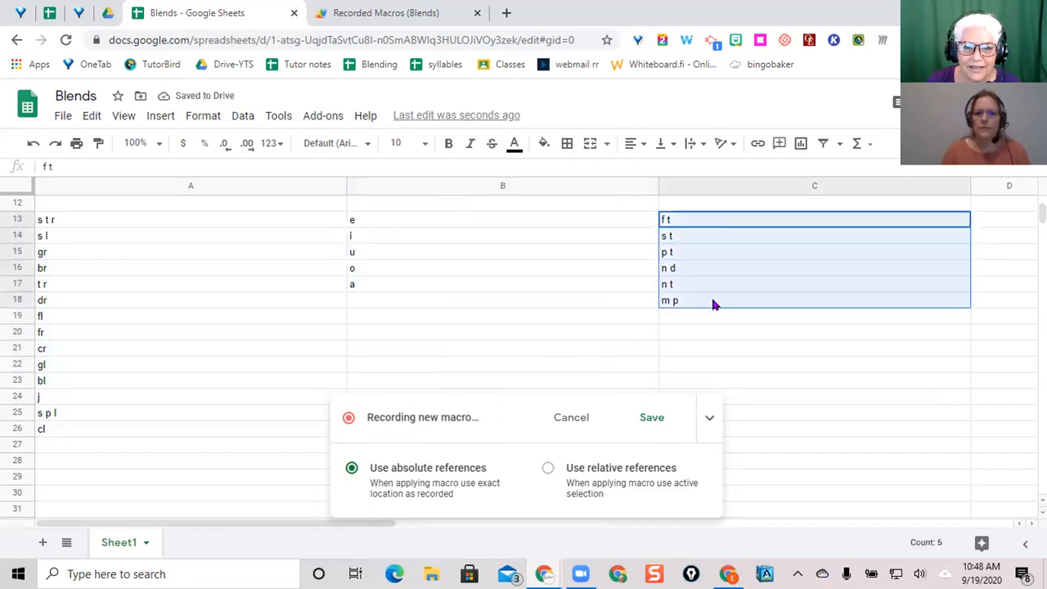
right_click(746, 256)
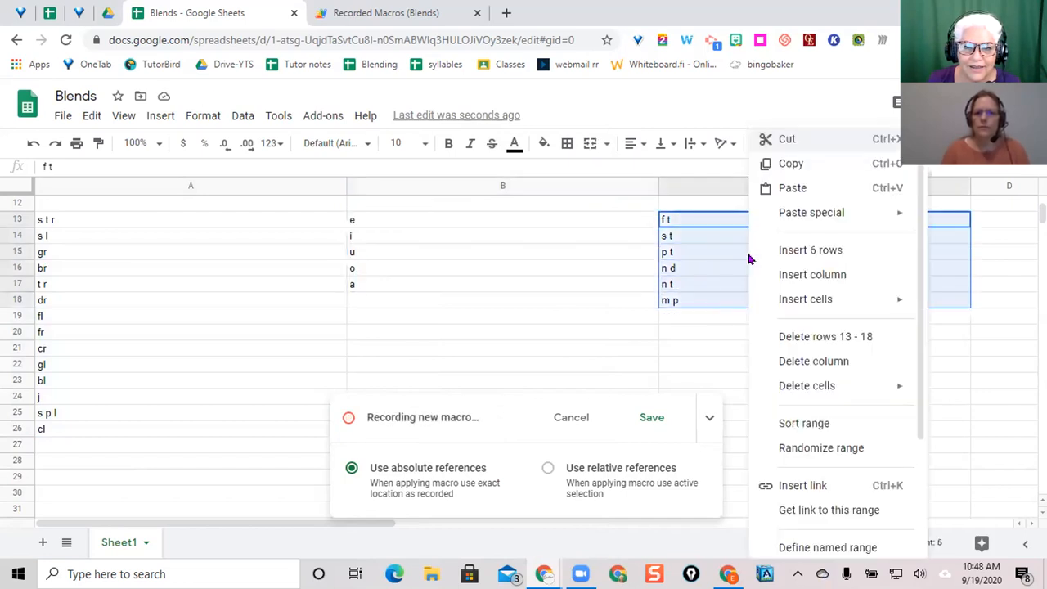
left_click(796, 450)
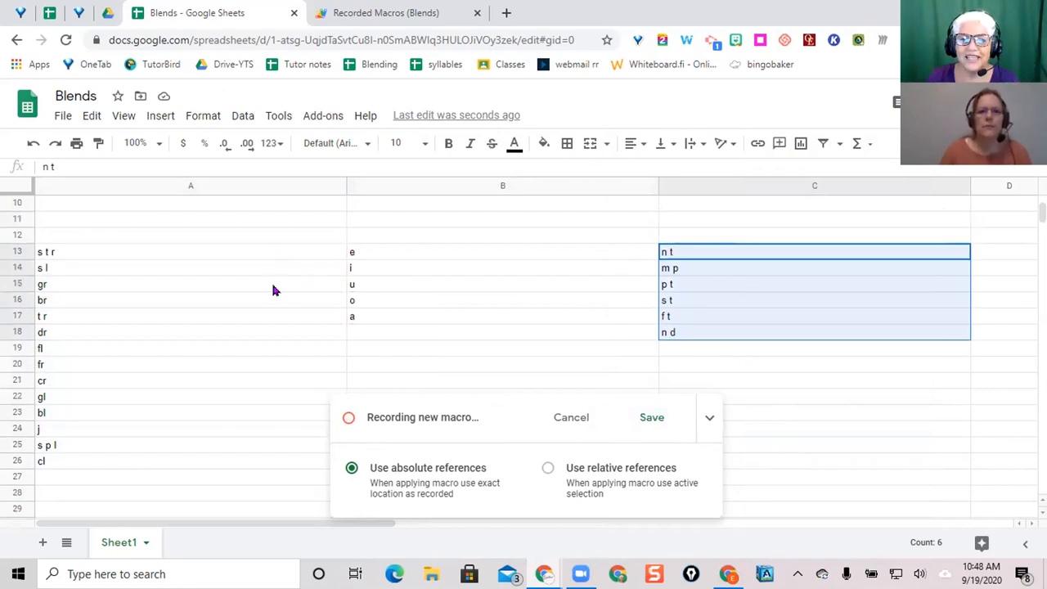
Hide column C with the ending blends as part of the macro recording.
scroll(254, 253, "up", 5)
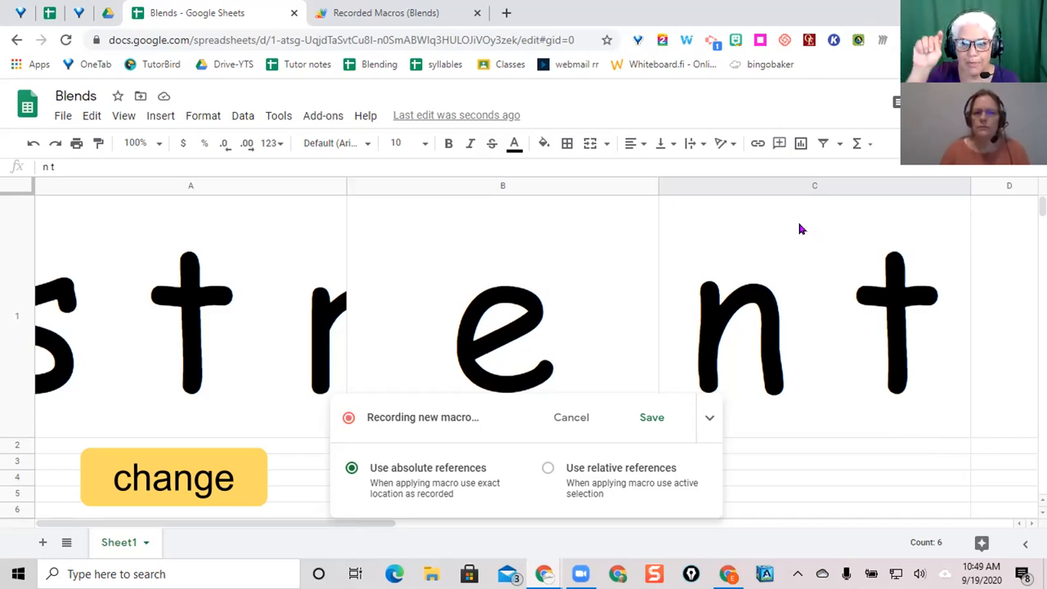
left_click(768, 186)
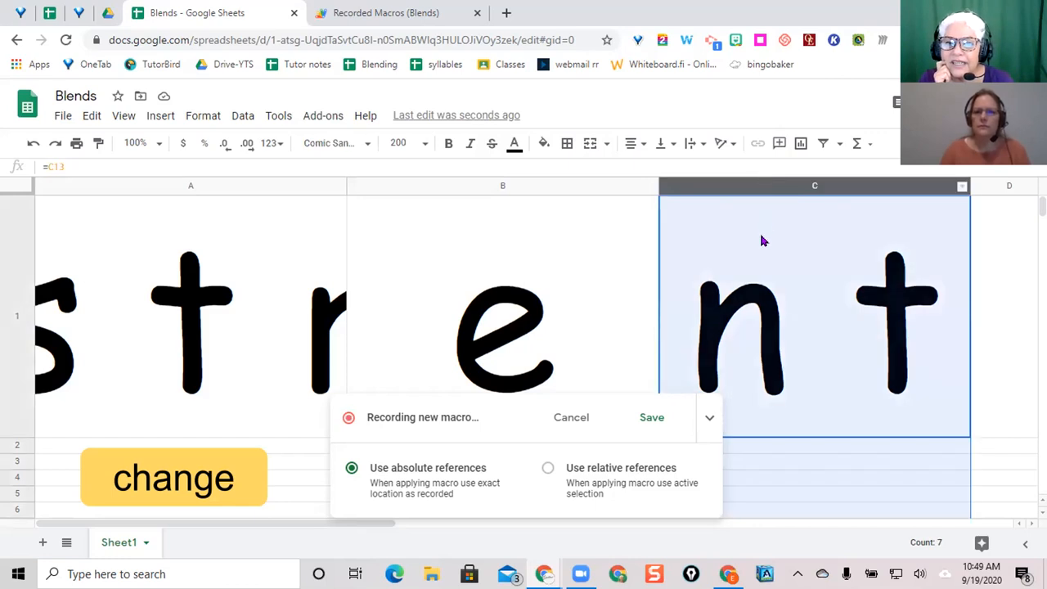
right_click(761, 241)
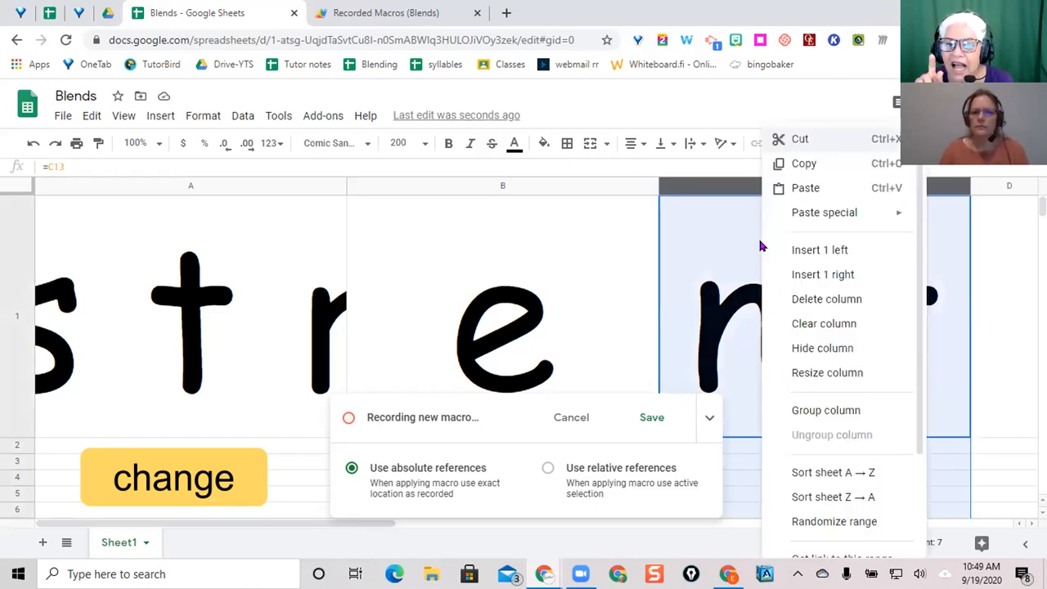
left_click(842, 349)
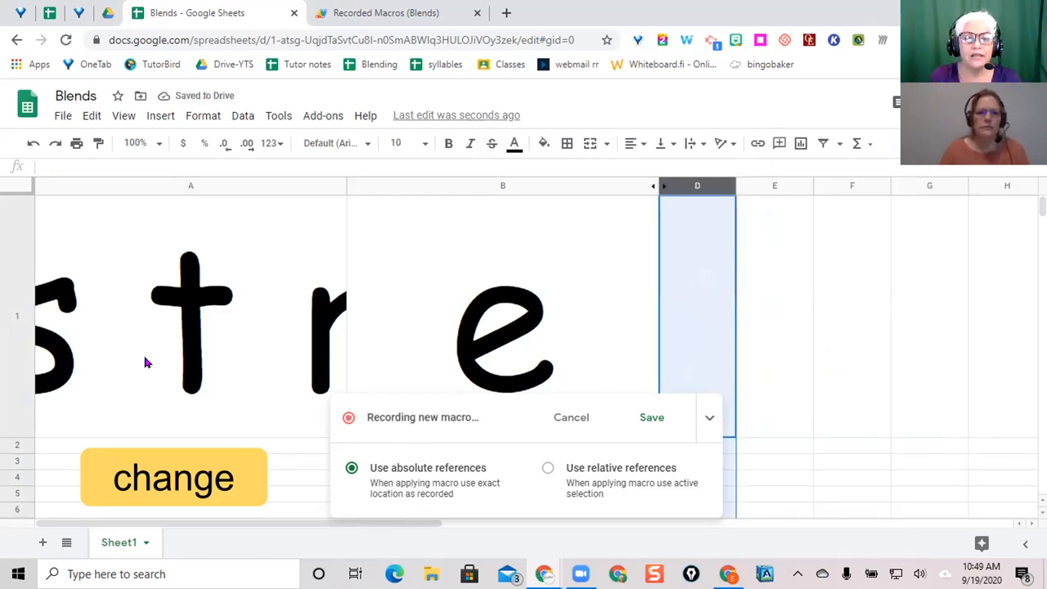
Select row 1 to end the recording at the top of the sheet, and save the macro as "blends".
left_click(11, 271)
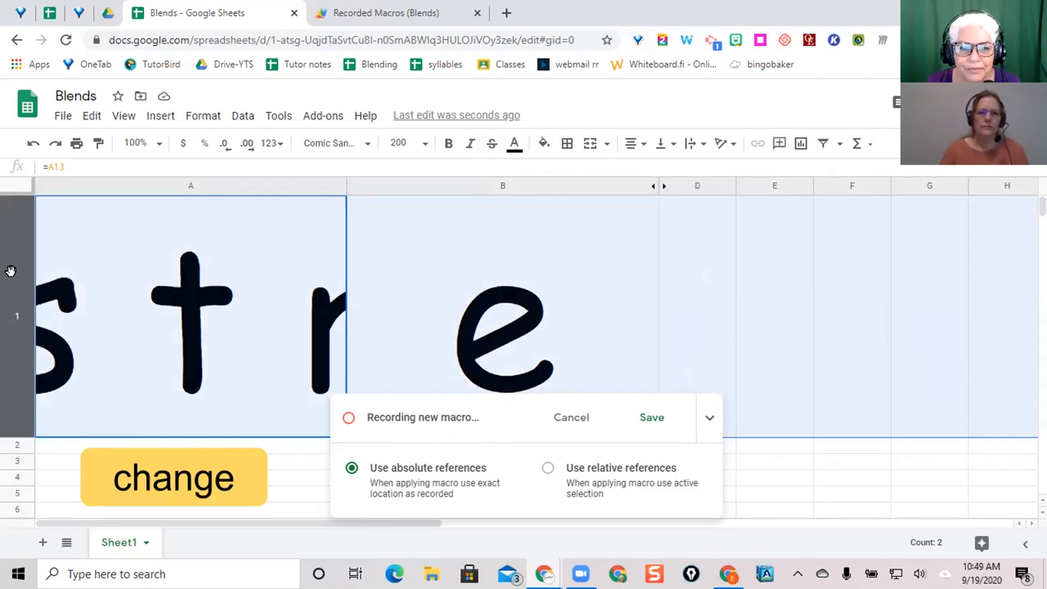
left_click(651, 420)
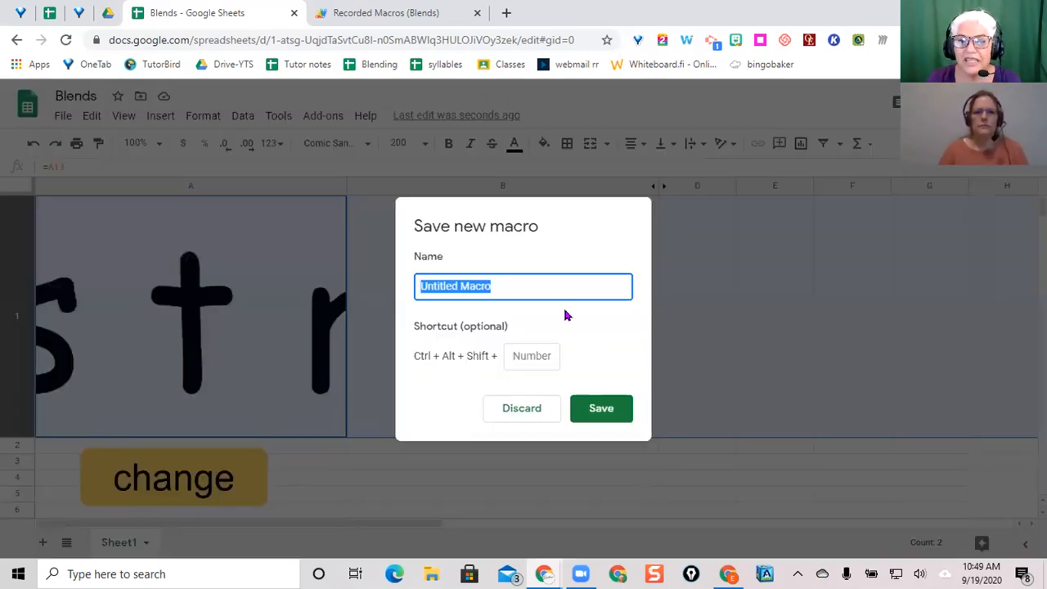
type("b")
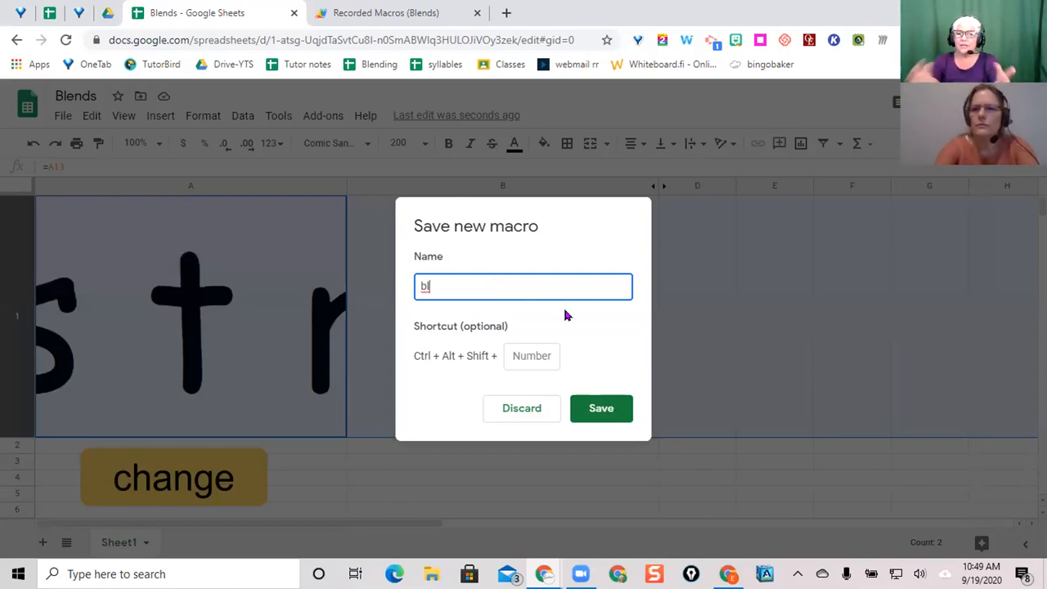
type("lends")
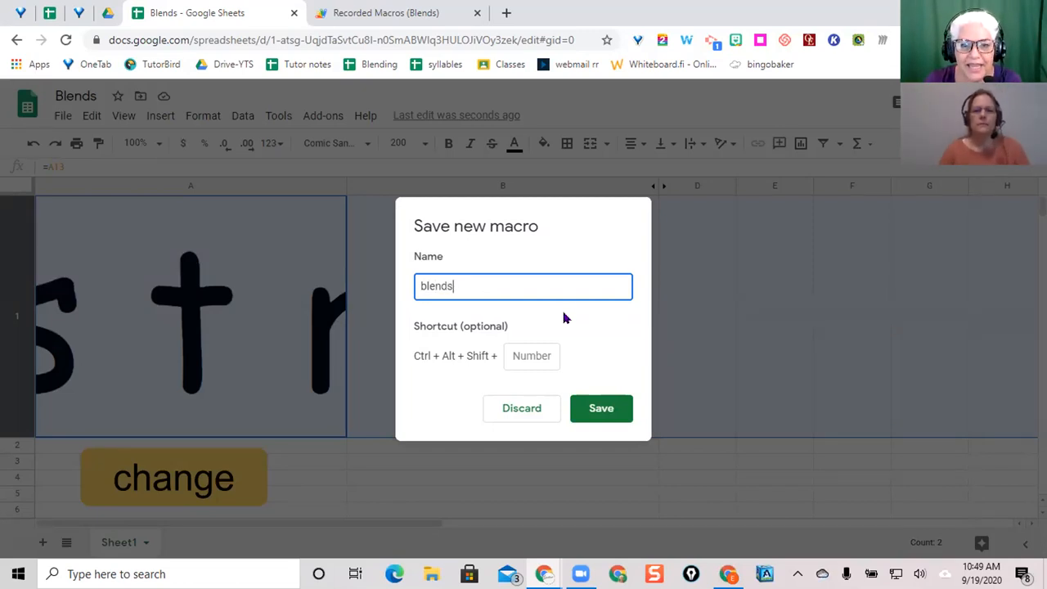
left_click(601, 413)
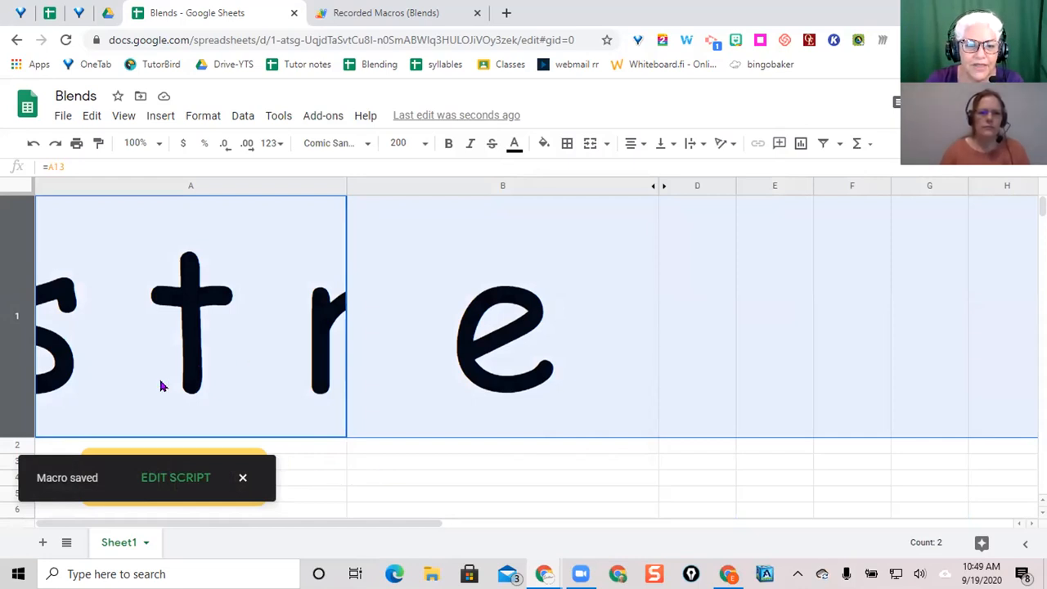
left_click(242, 478)
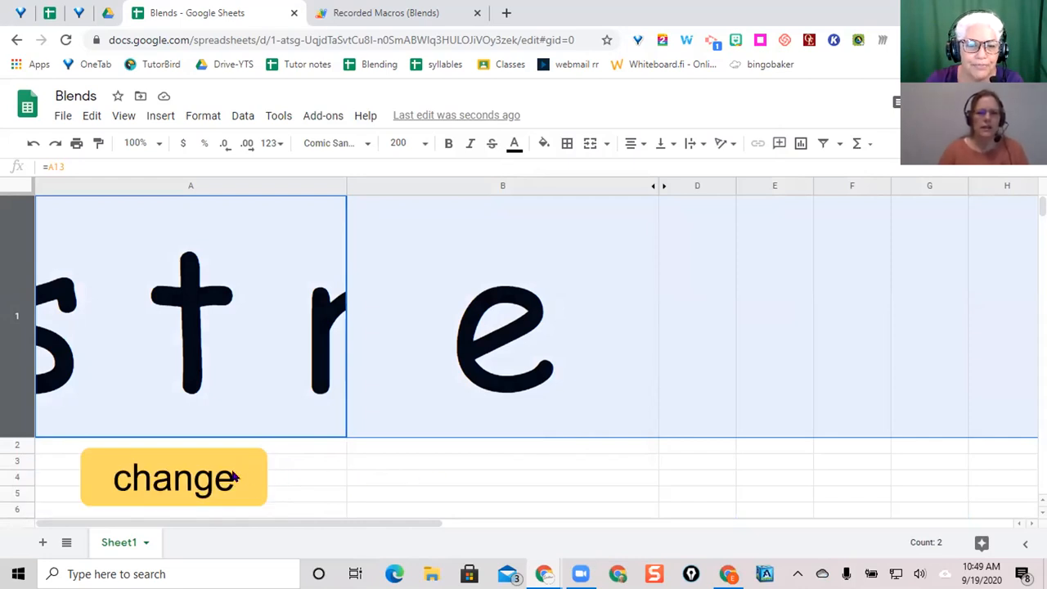
Assign the script "blends" to the "change" button and run it once.
left_click(240, 465)
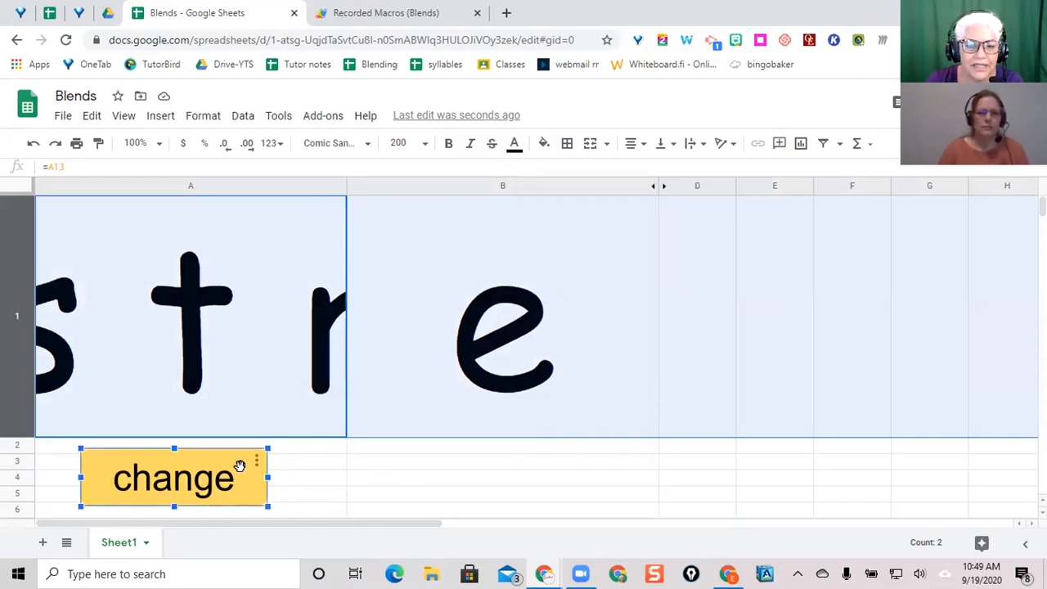
left_click(257, 461)
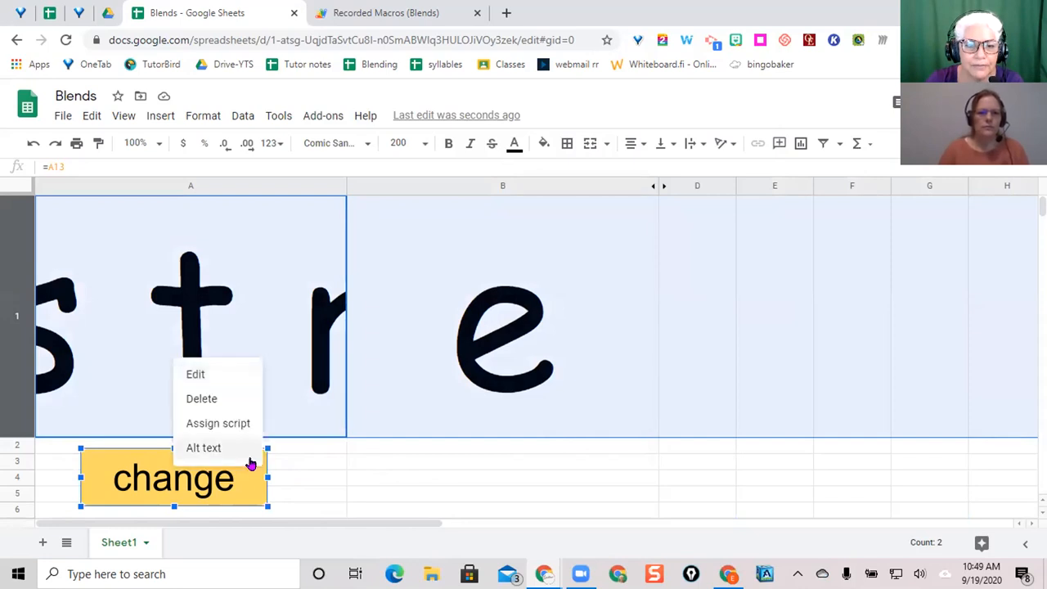
left_click(224, 423)
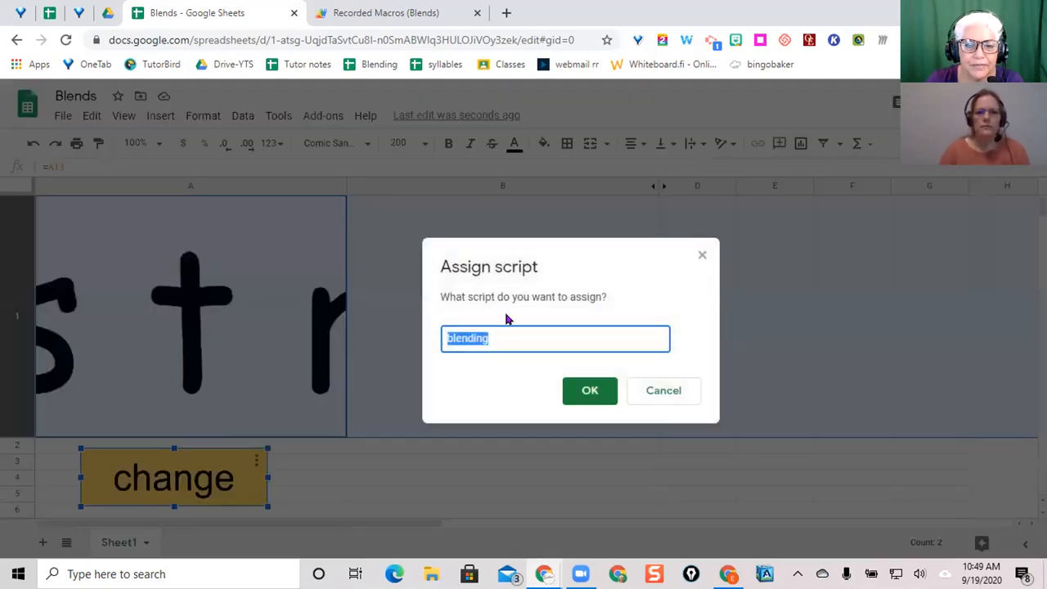
type("blends")
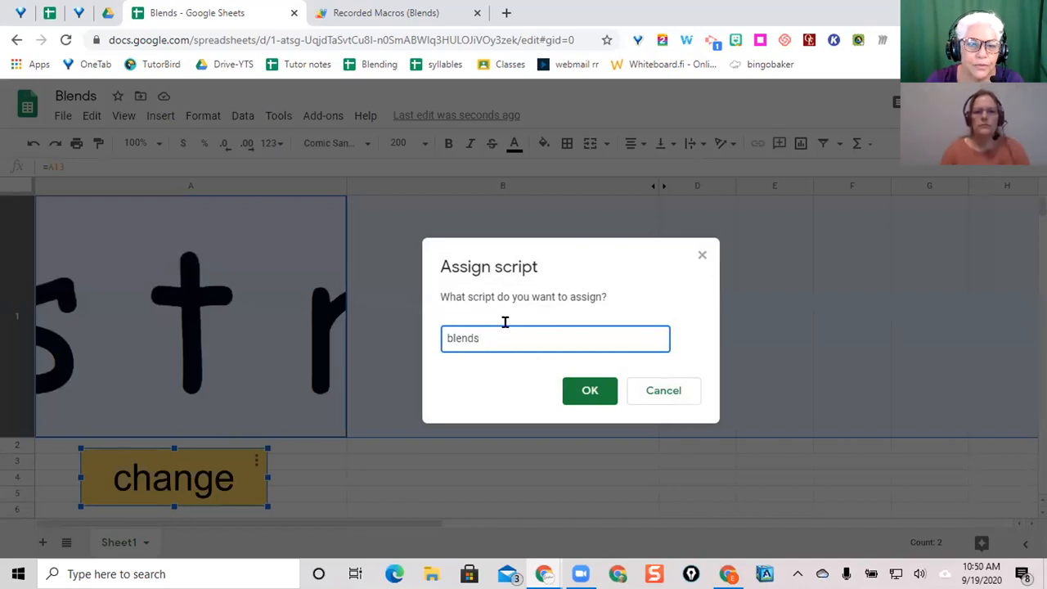
left_click(589, 391)
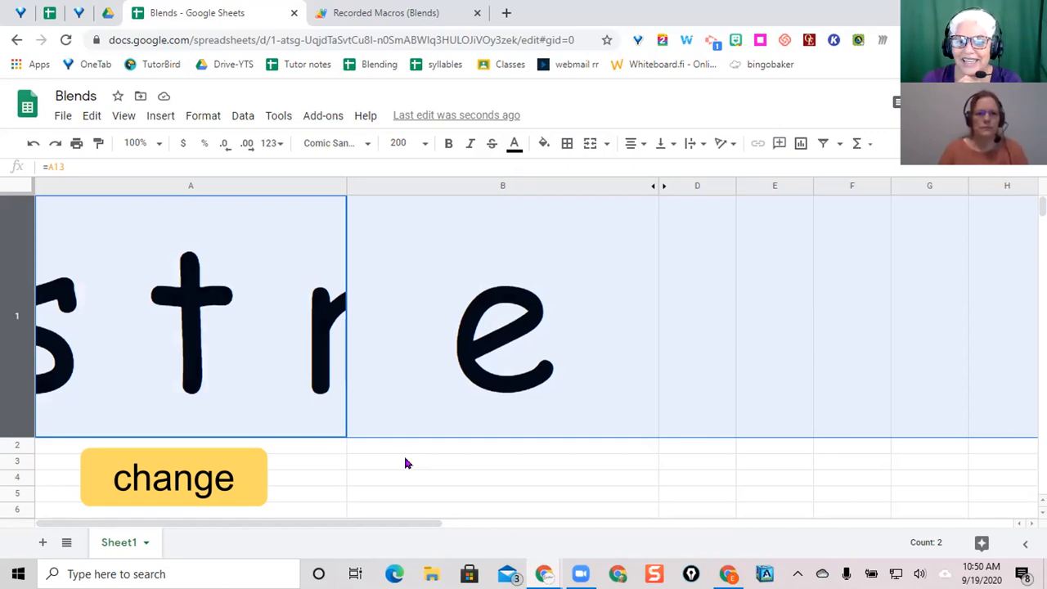
left_click(187, 481)
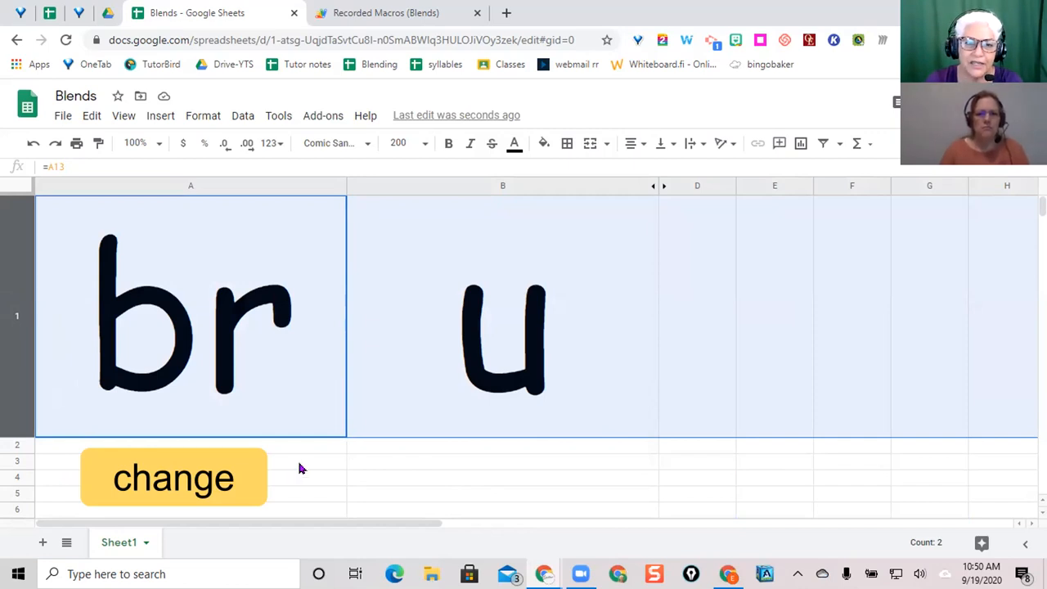
Retype the beginning blend in A19 without spaces as "spl".
scroll(293, 458, "down", 5)
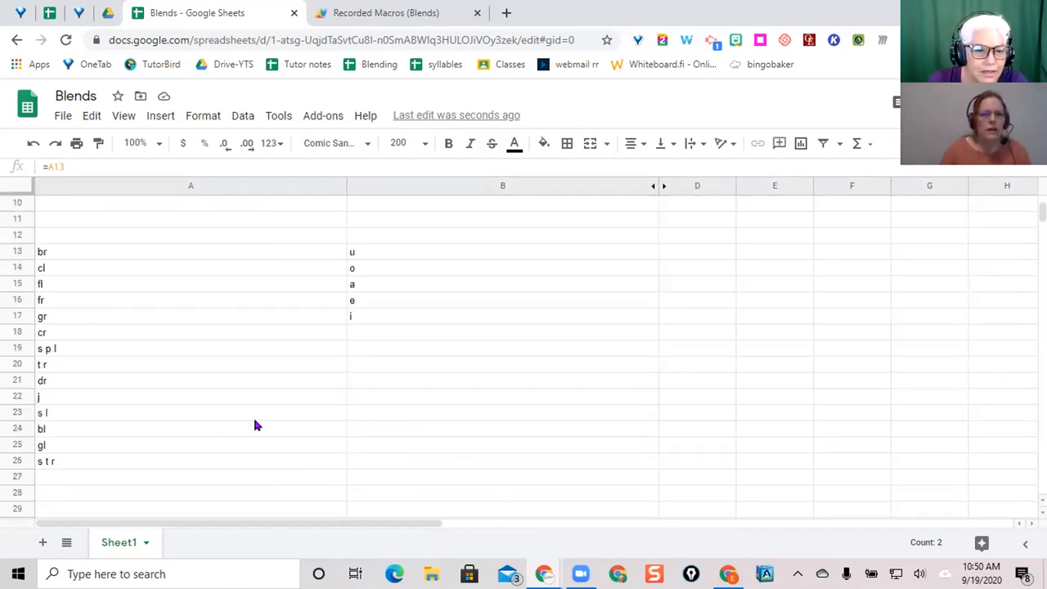
left_click(49, 350)
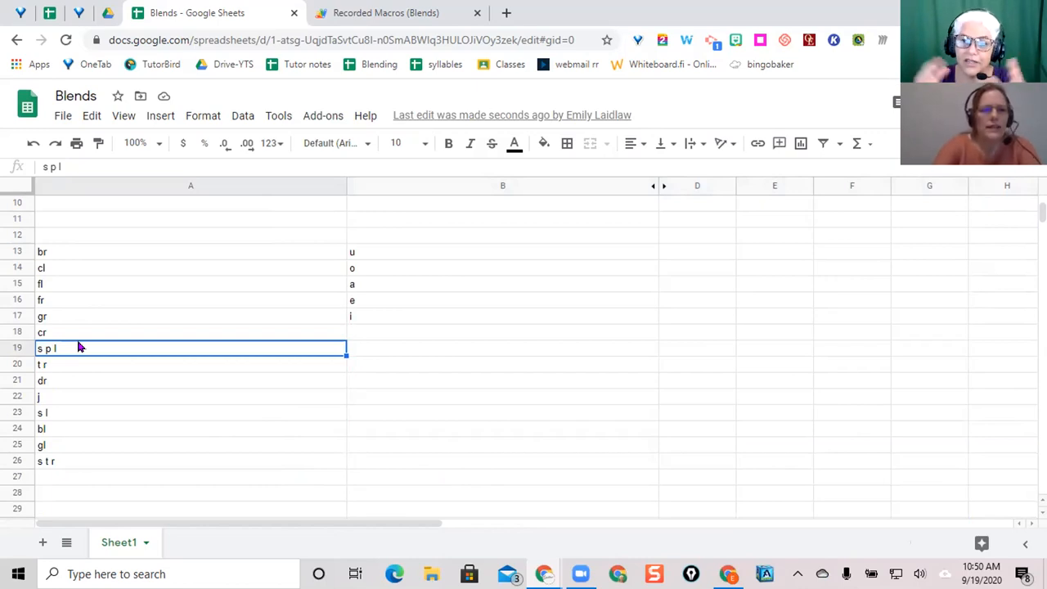
type("sple")
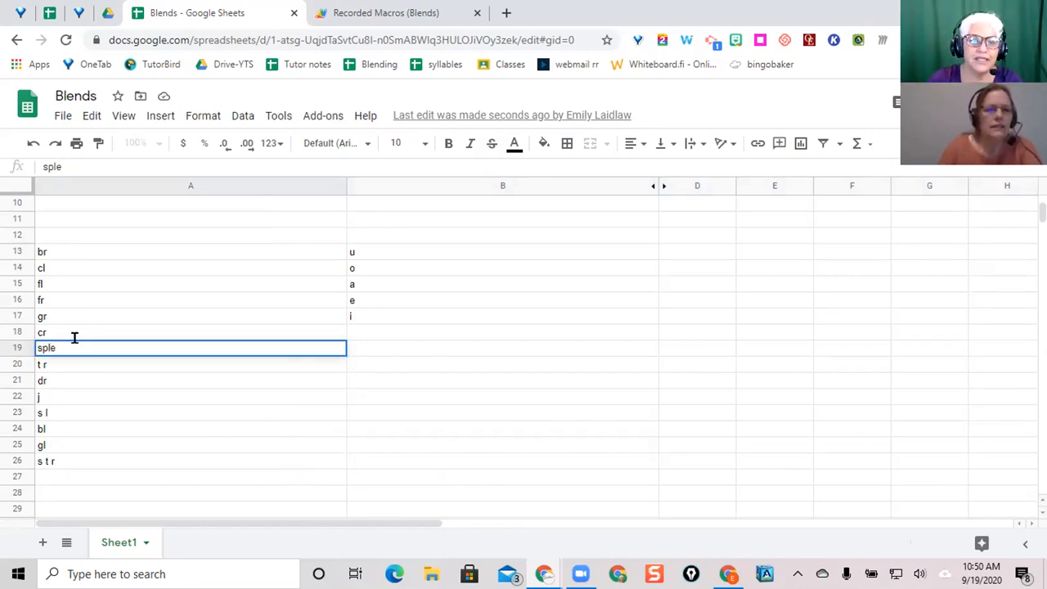
key("BackSpace")
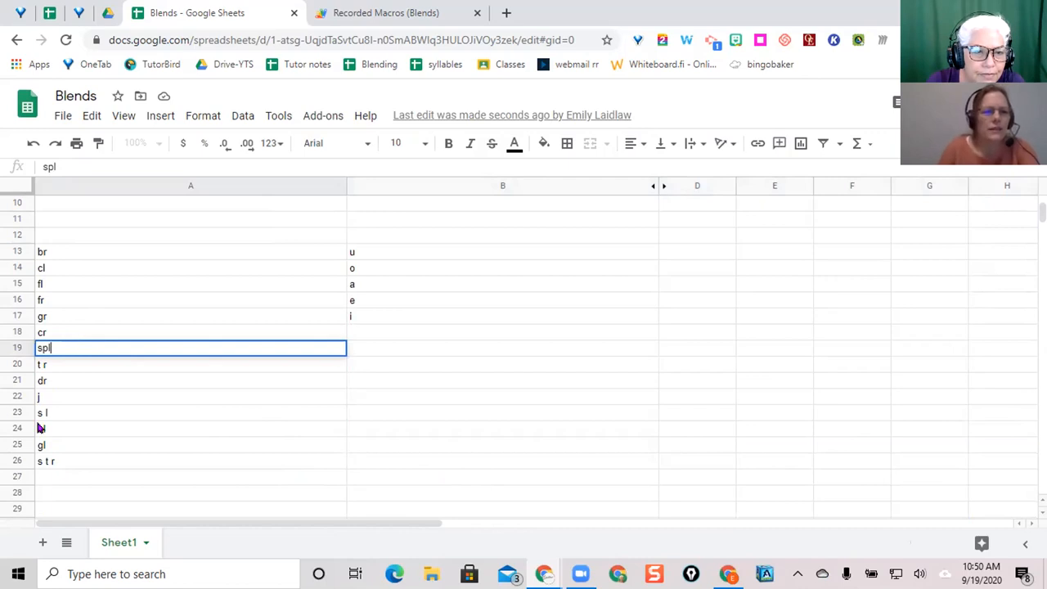
Retype the beginning blend in A26 without spaces as "str".
left_click(47, 463)
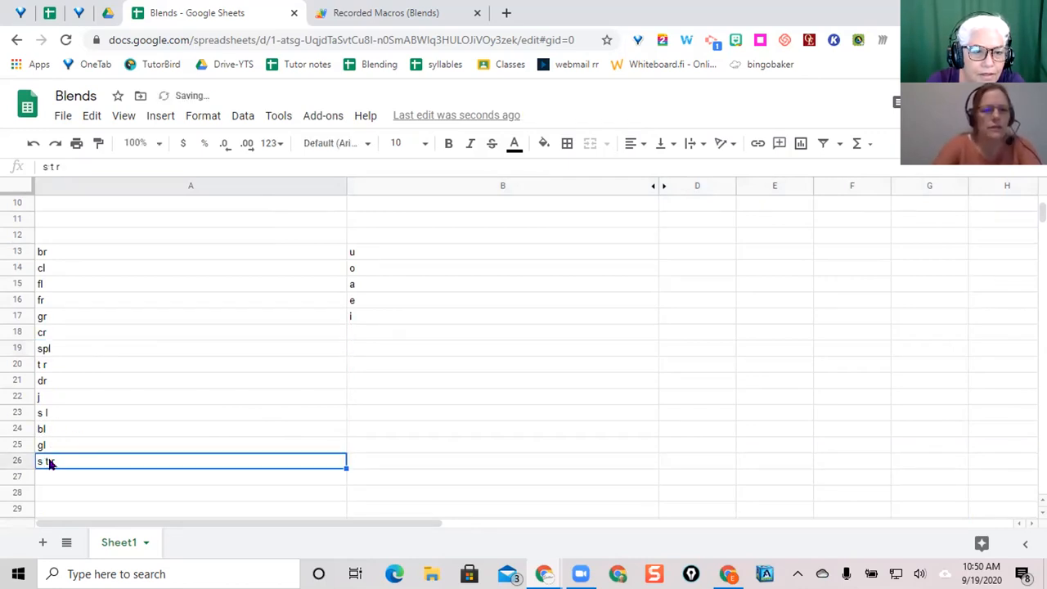
type("st")
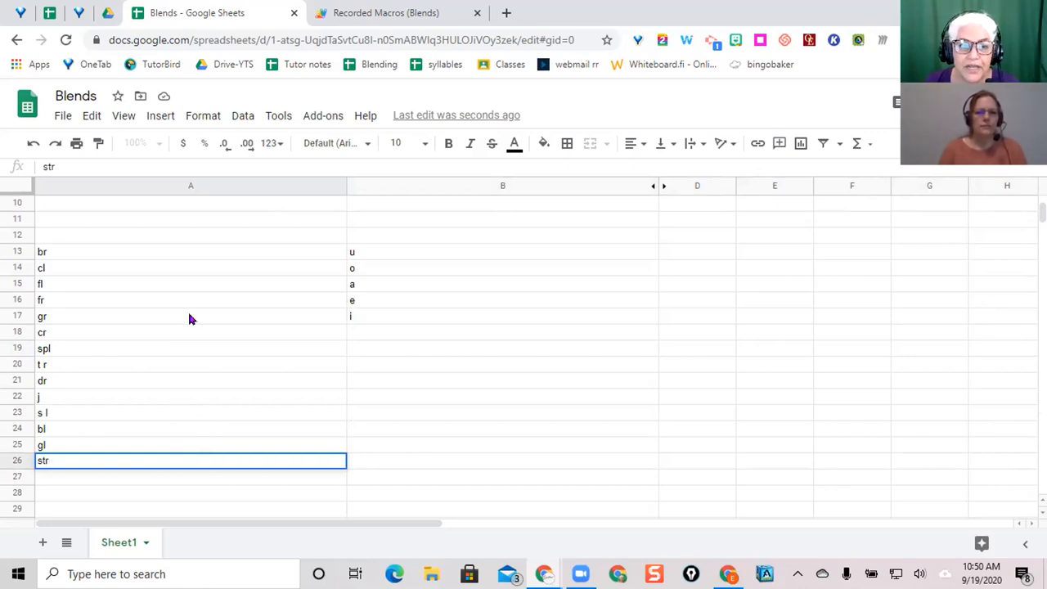
scroll(191, 319, "up", 1)
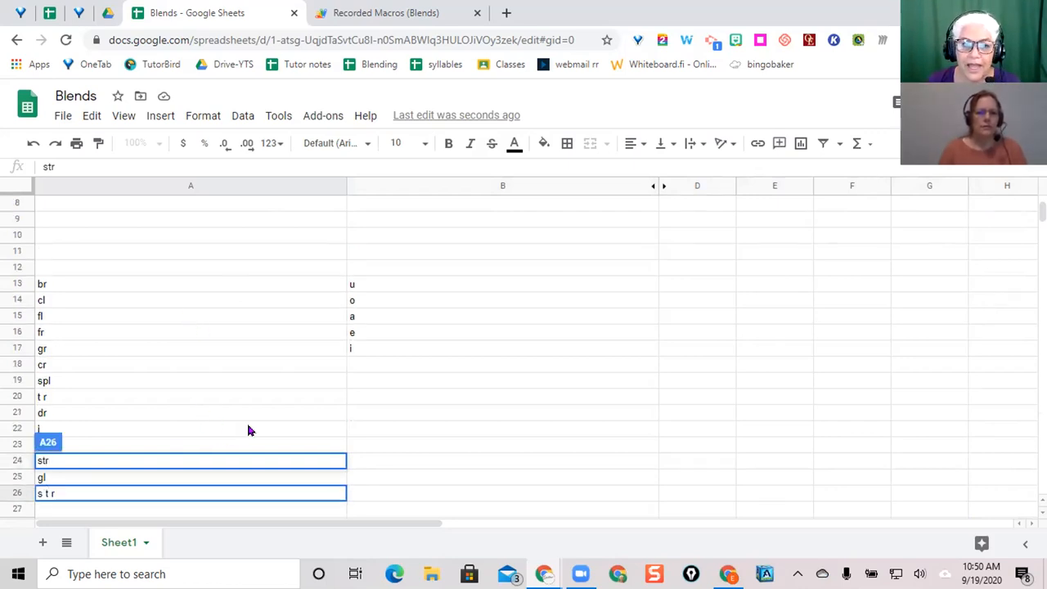
left_click(201, 495)
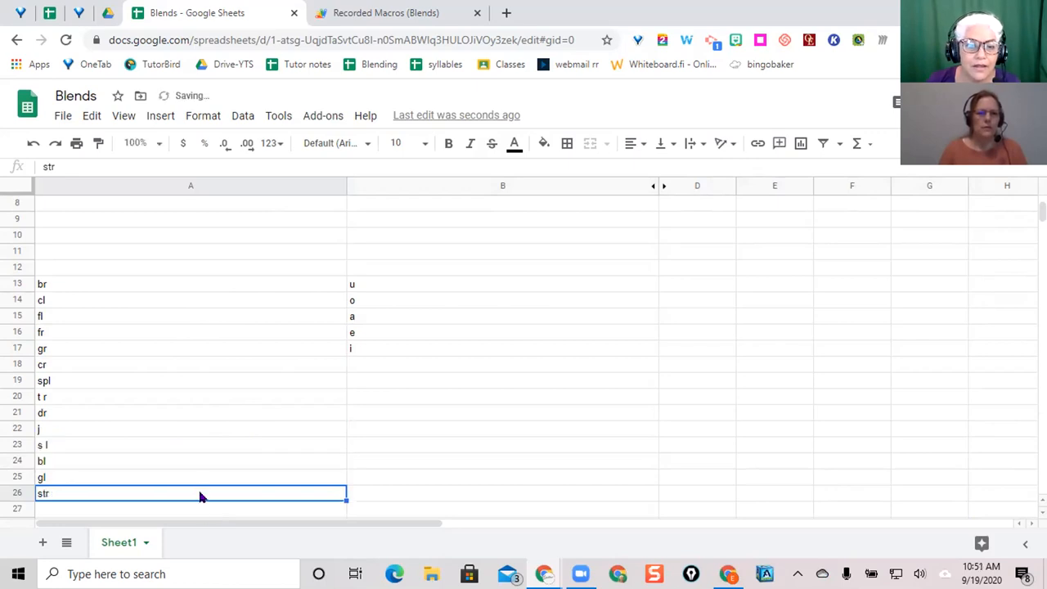
double_click(196, 495)
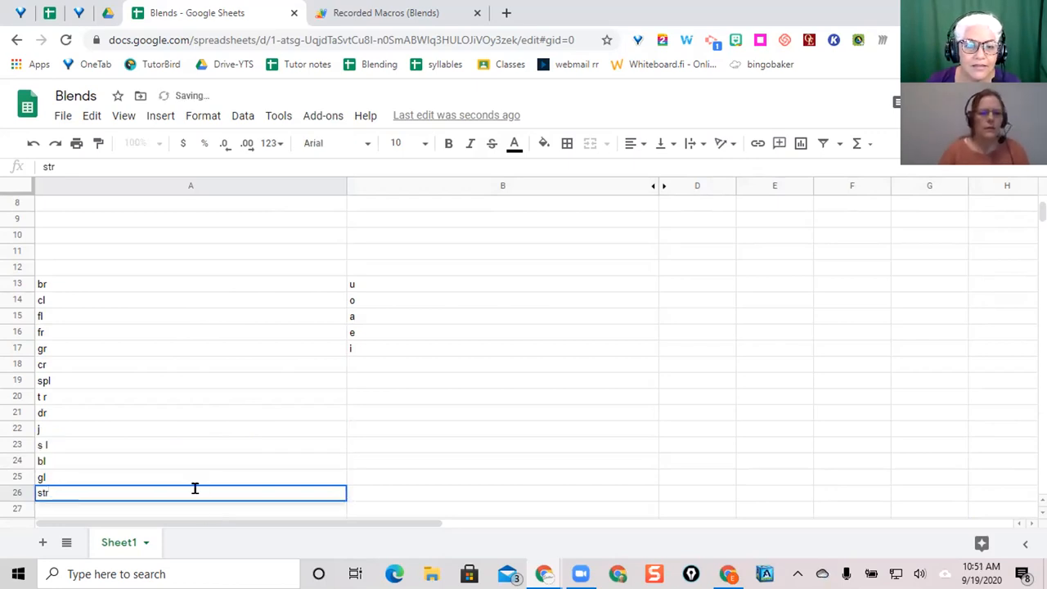
scroll(198, 456, "up", 2)
scroll(200, 456, "up", 3)
scroll(205, 456, "down", 3)
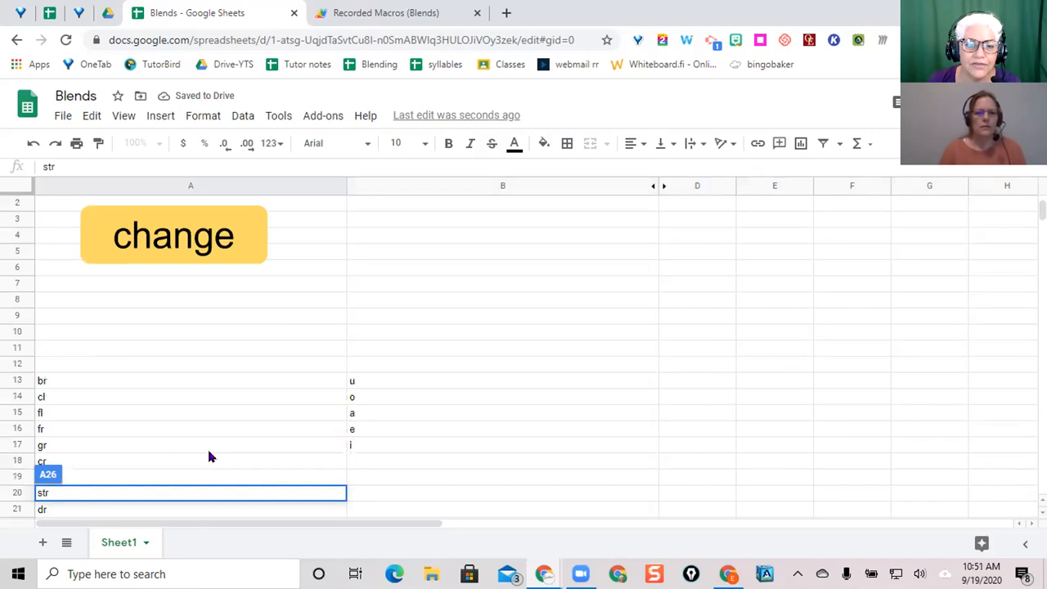
scroll(211, 463, "down", 3)
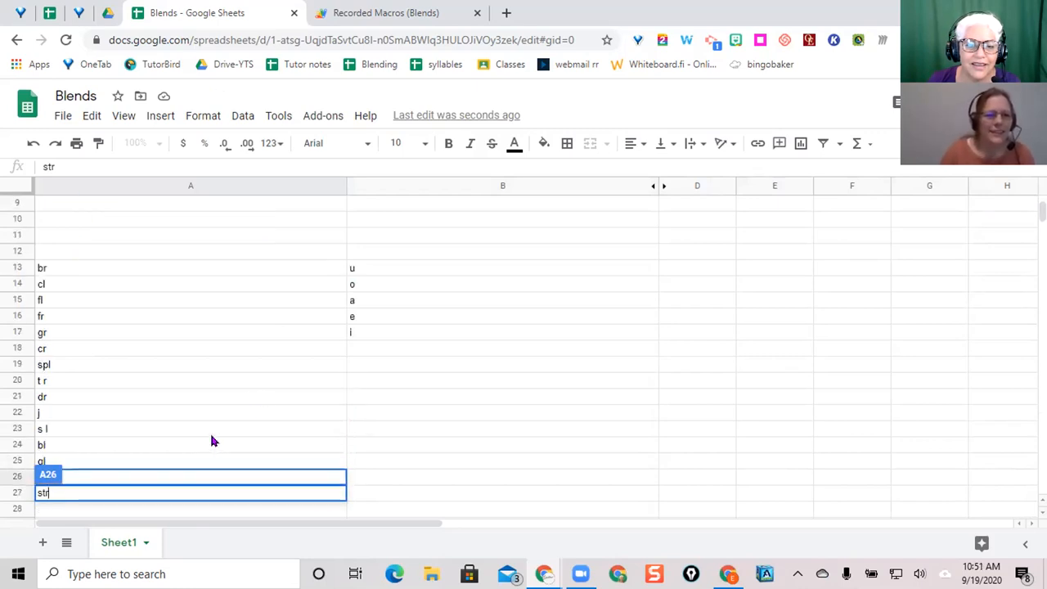
scroll(212, 441, "up", 1)
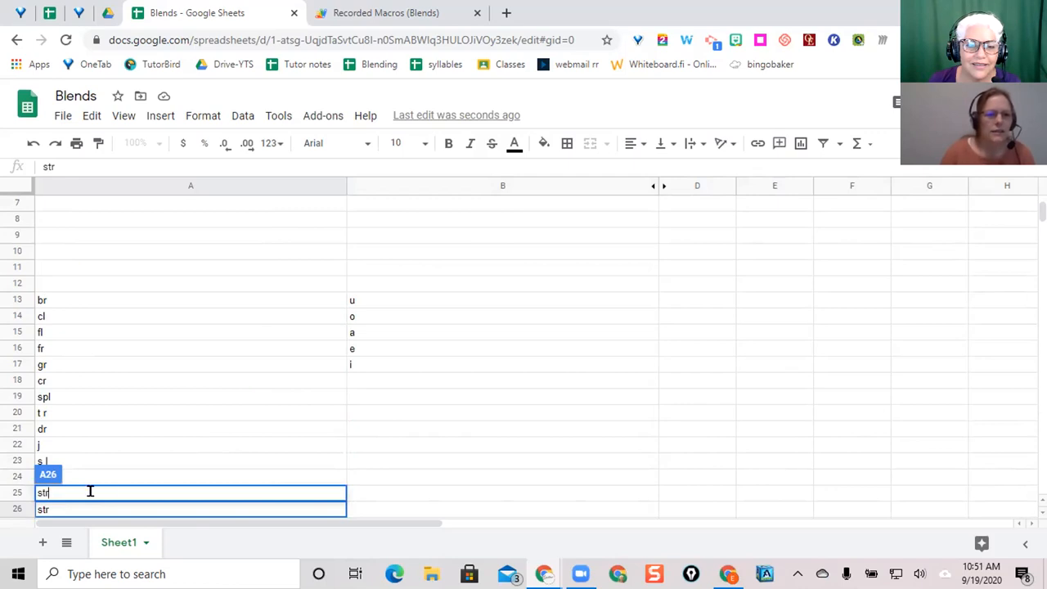
key("Return")
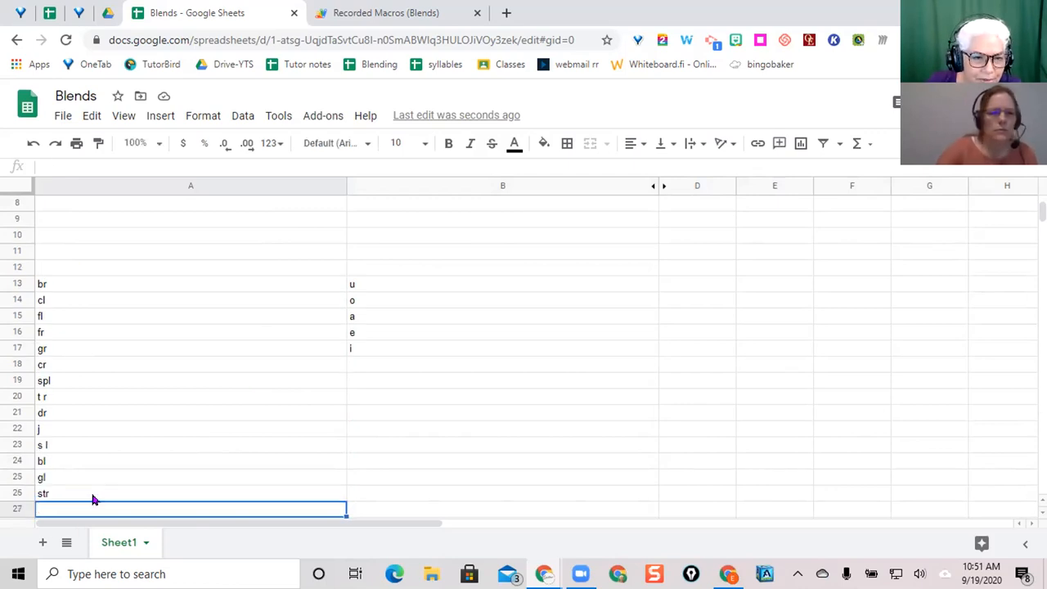
Start a new drawing in the sheet and place a rounded rectangle on its canvas.
scroll(156, 361, "up", 4)
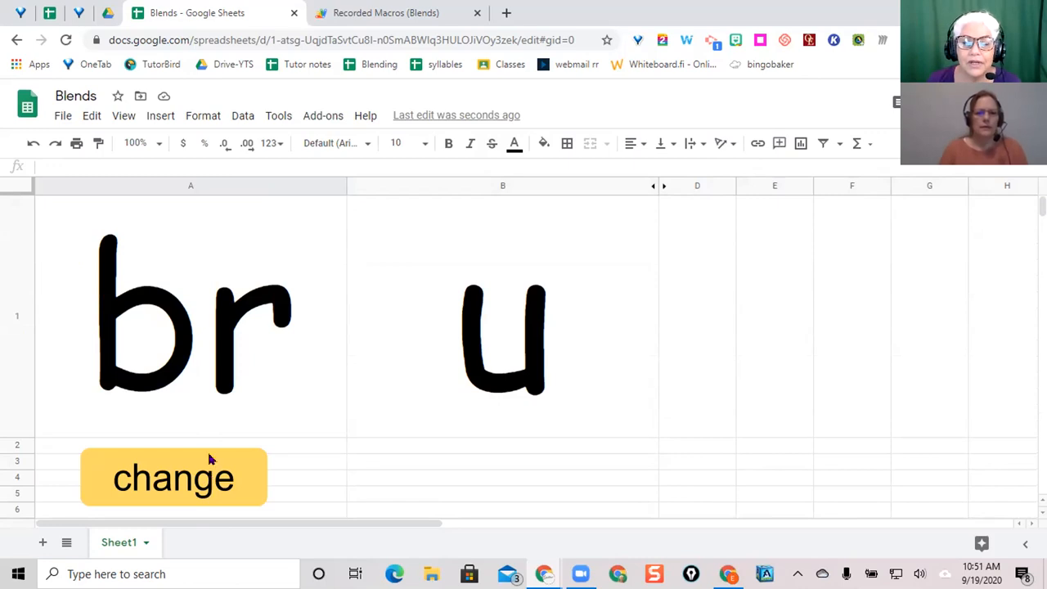
left_click(158, 114)
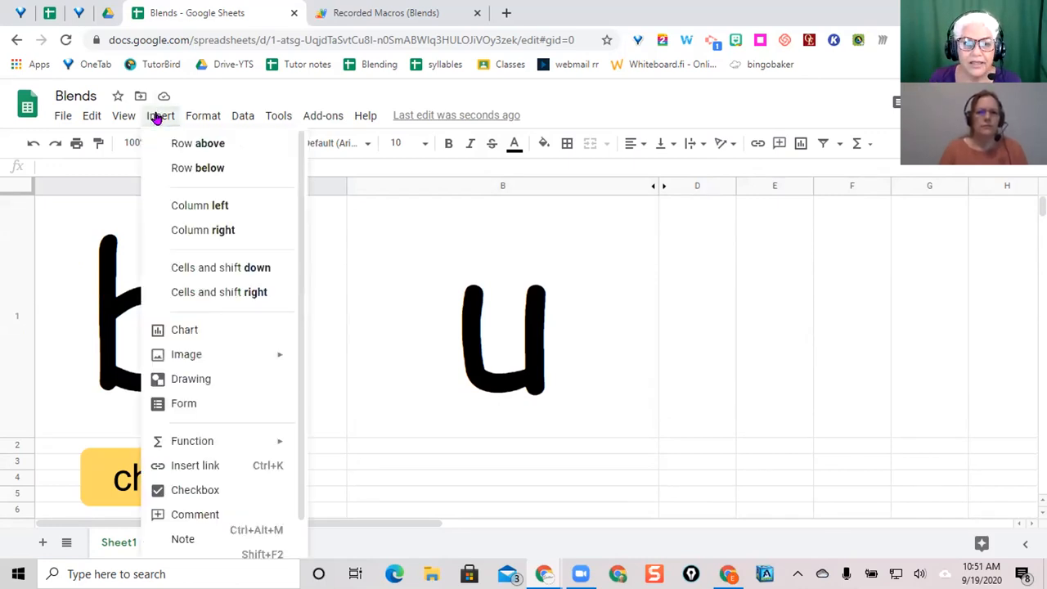
left_click(218, 379)
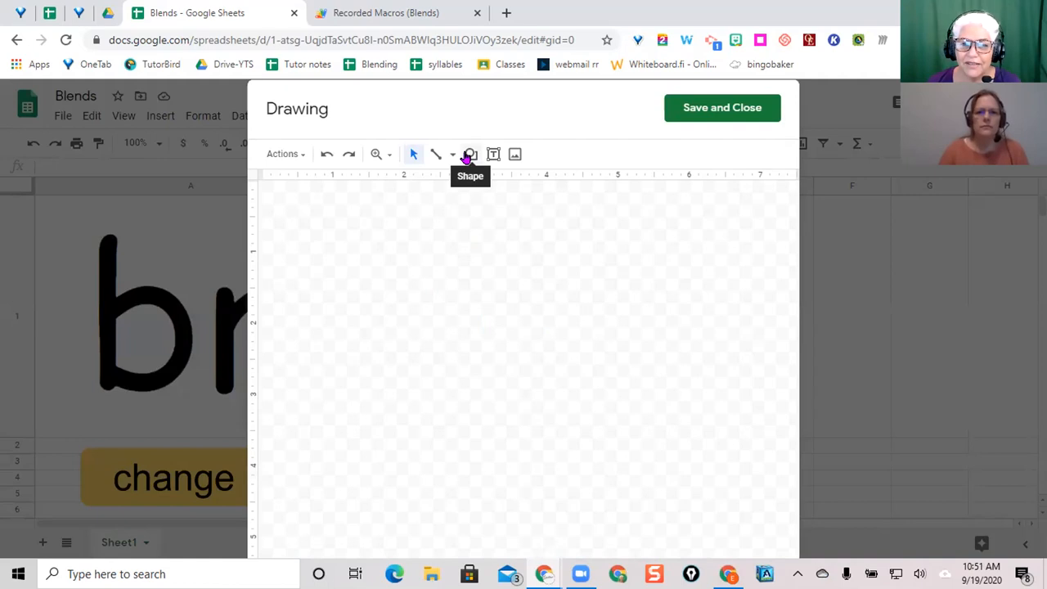
left_click(467, 156)
mouse_move(517, 181)
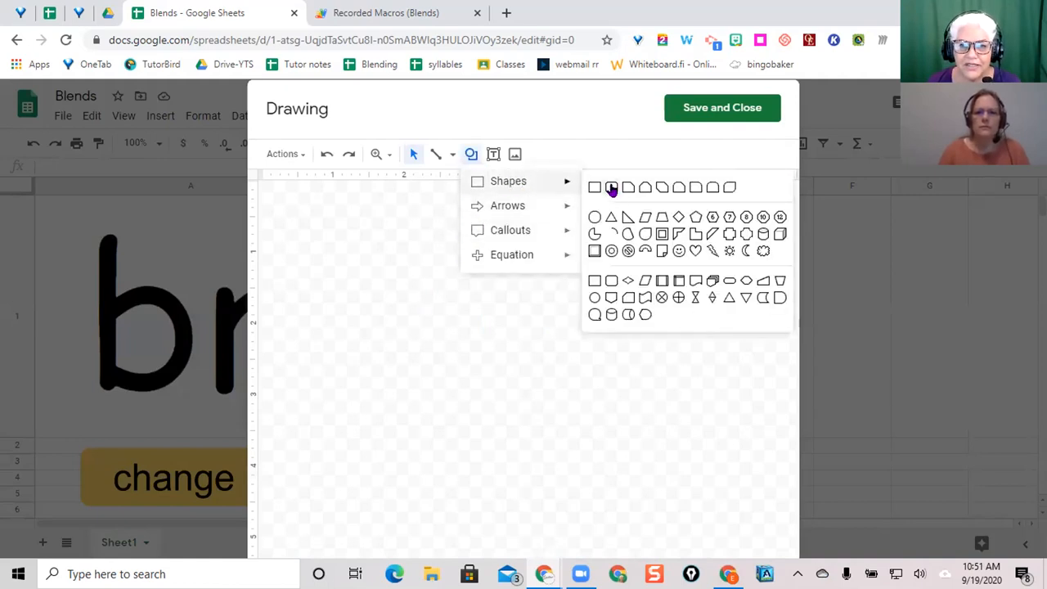
left_click(614, 189)
left_click(405, 263)
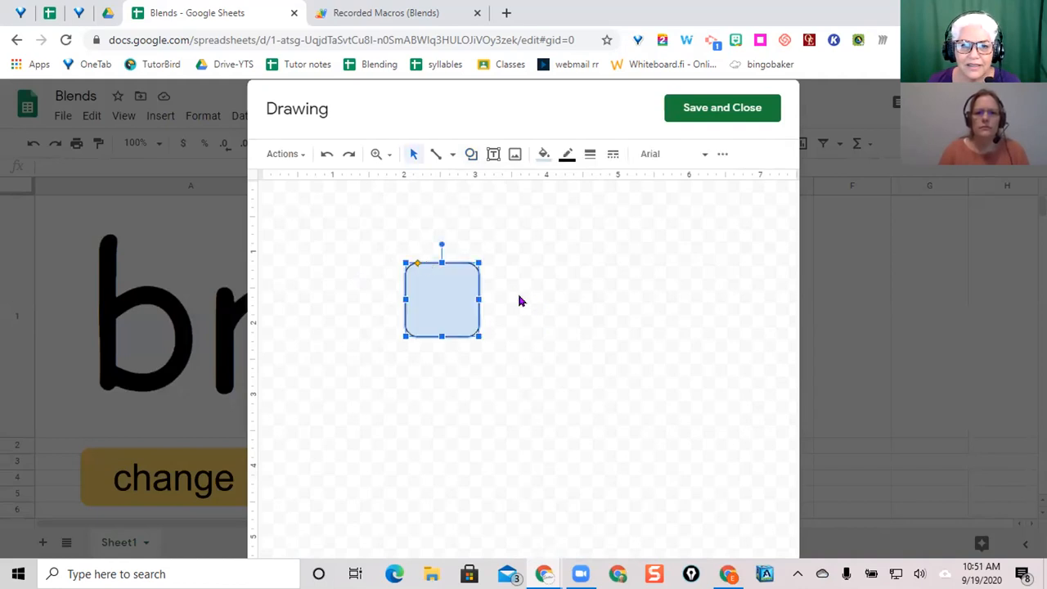
Widen the rounded rectangle into a button shape and fill it with the same golden yellow as the "change" button.
left_click_drag(477, 293, 566, 298)
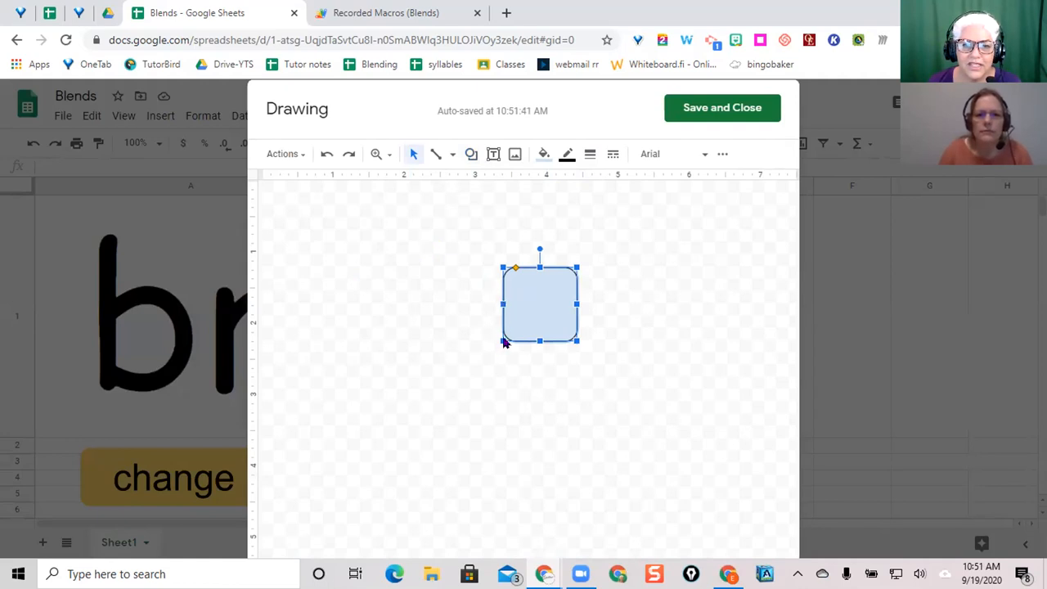
left_click_drag(502, 341, 446, 296)
left_click(532, 292)
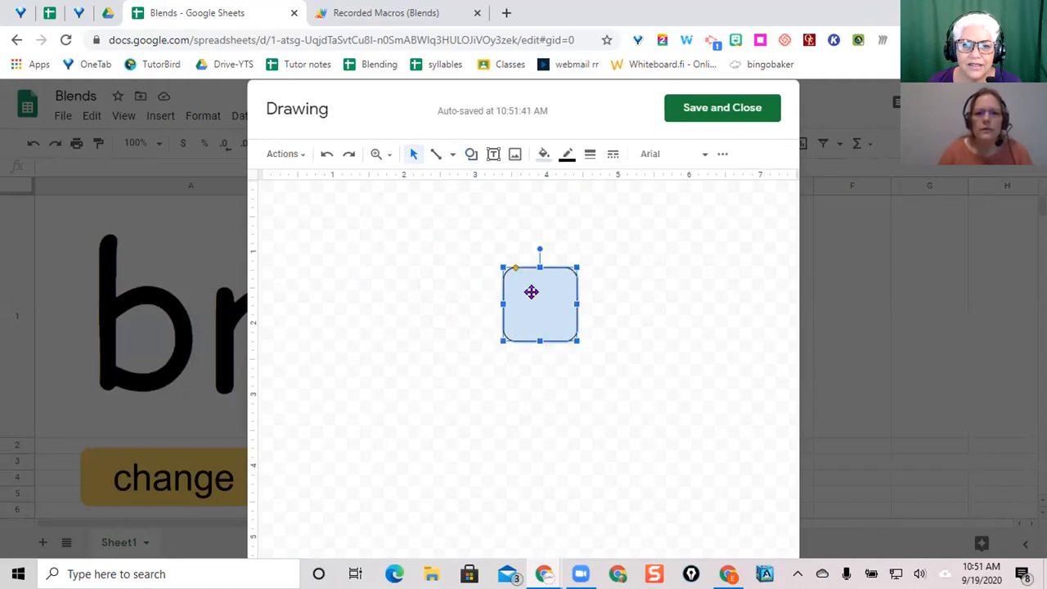
left_click_drag(500, 326, 534, 314)
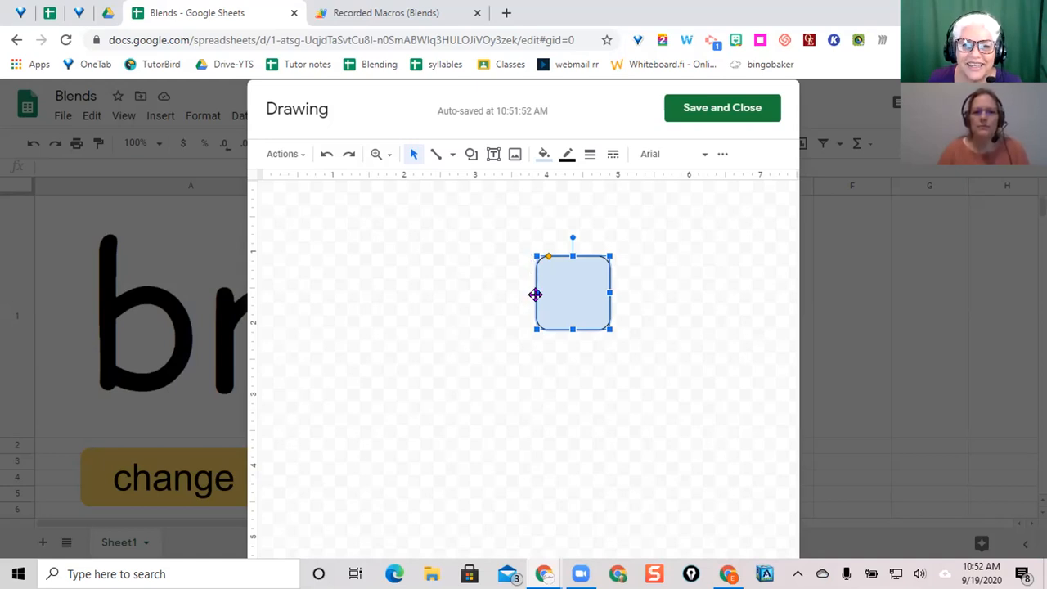
left_click_drag(532, 290, 425, 284)
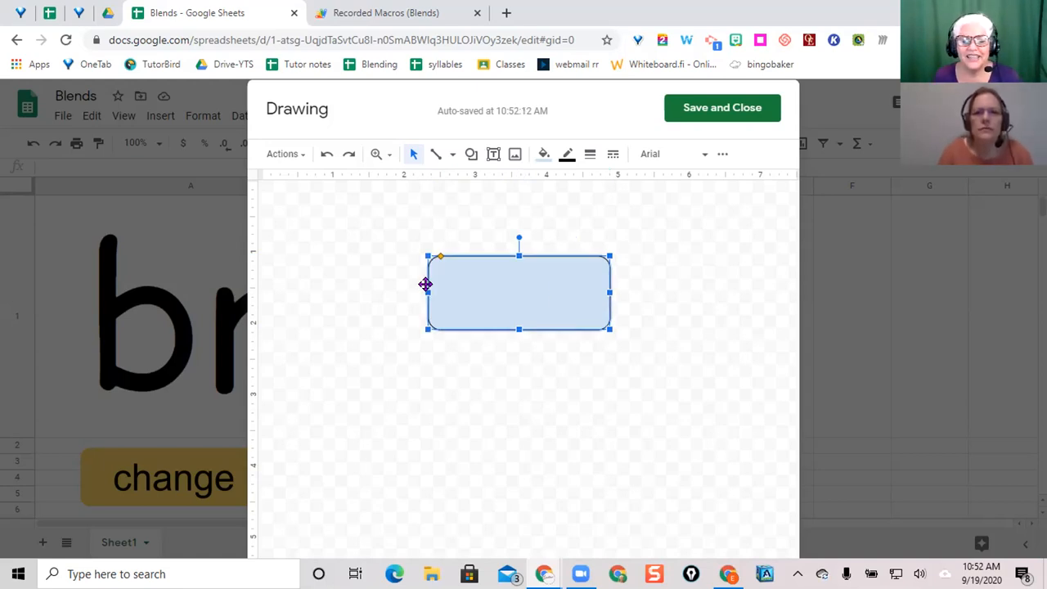
left_click(541, 155)
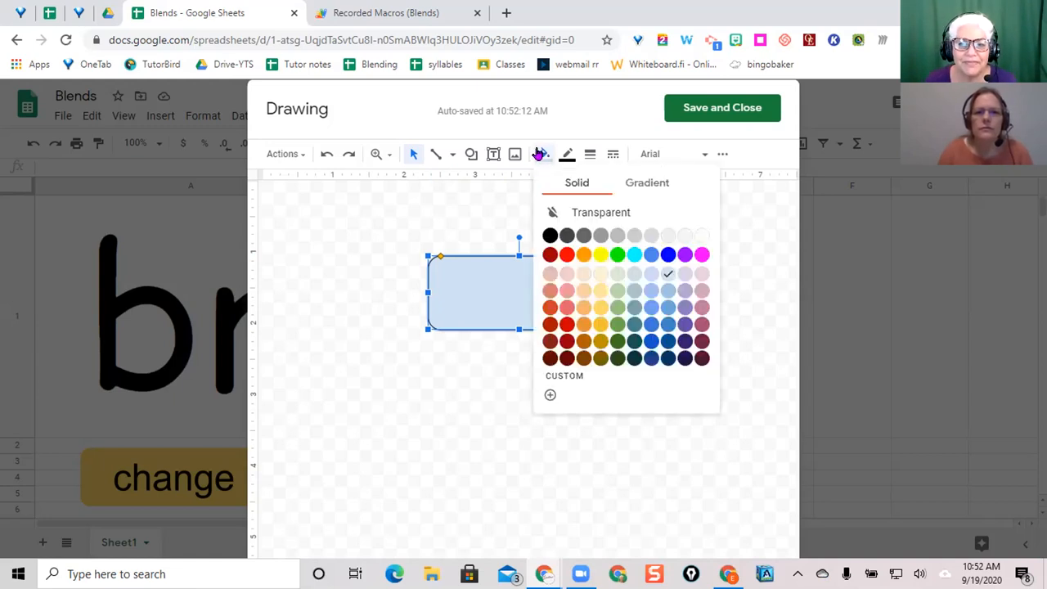
left_click(600, 306)
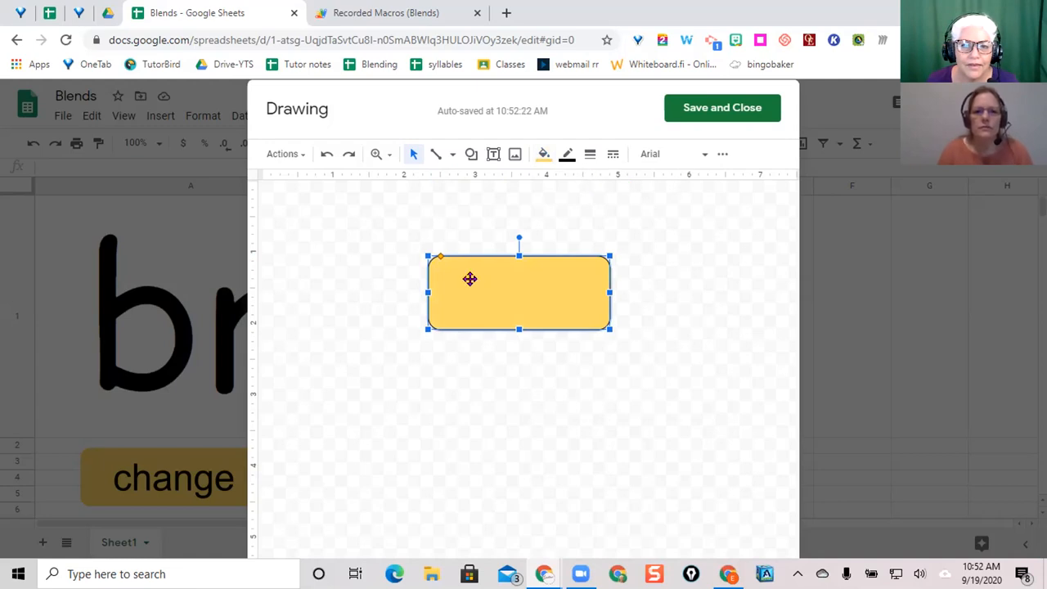
Set the shape's font size to 30 and label it "open".
left_click(720, 156)
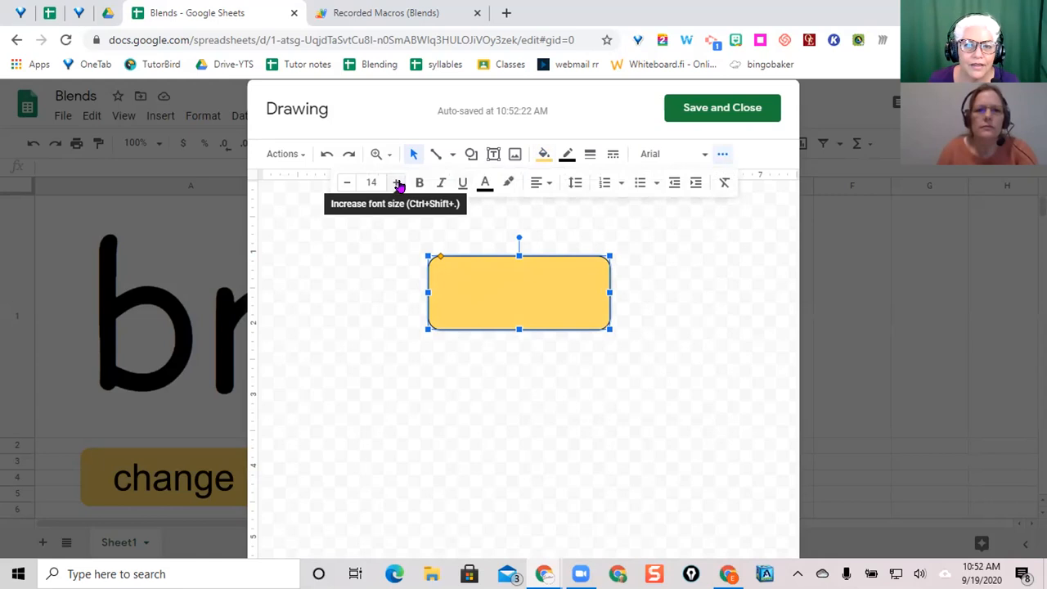
left_click(373, 180)
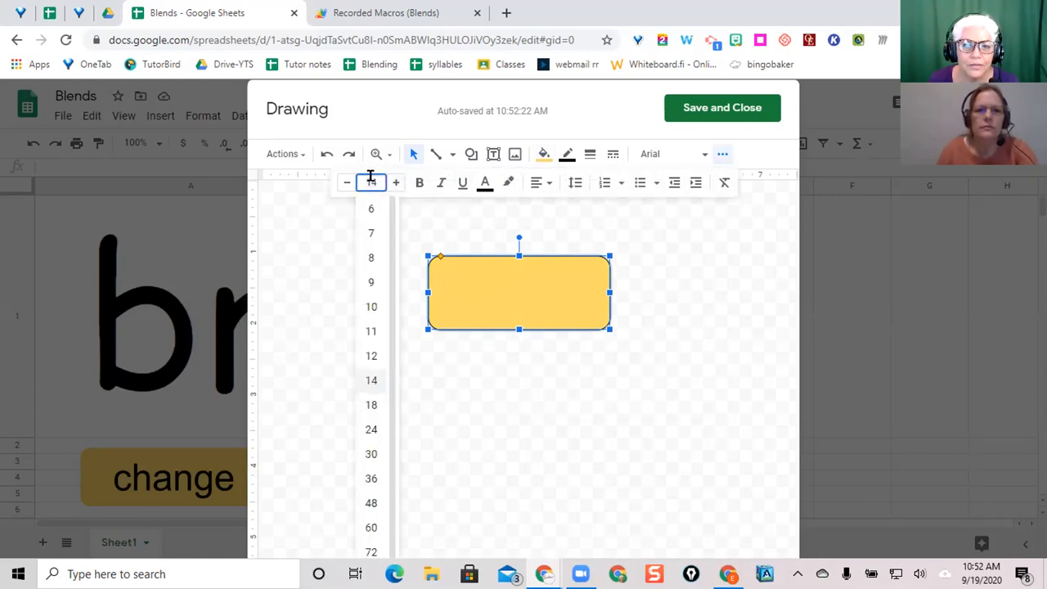
left_click(370, 454)
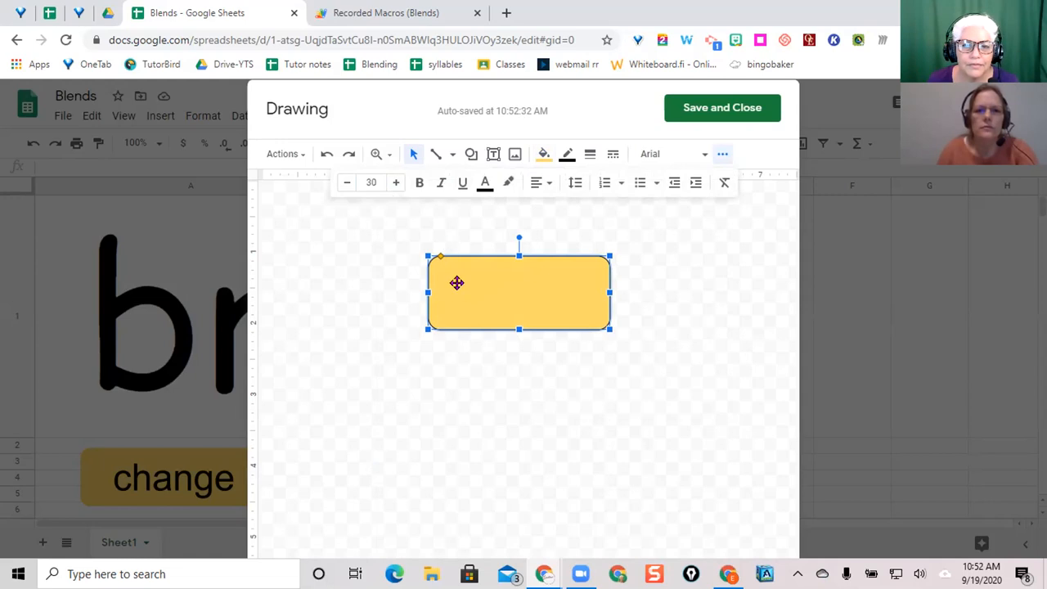
type("ope")
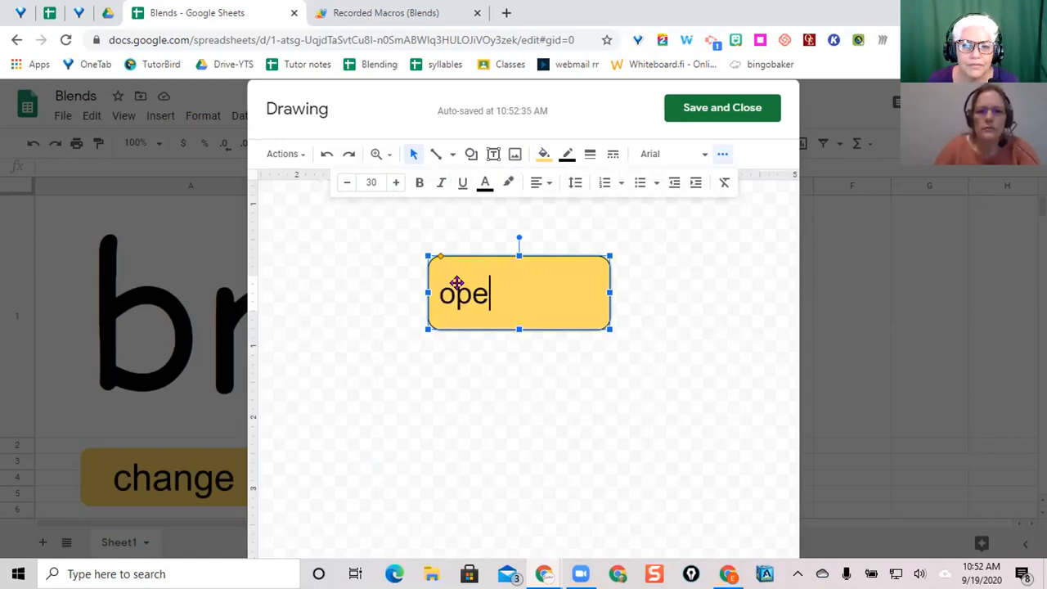
type("n")
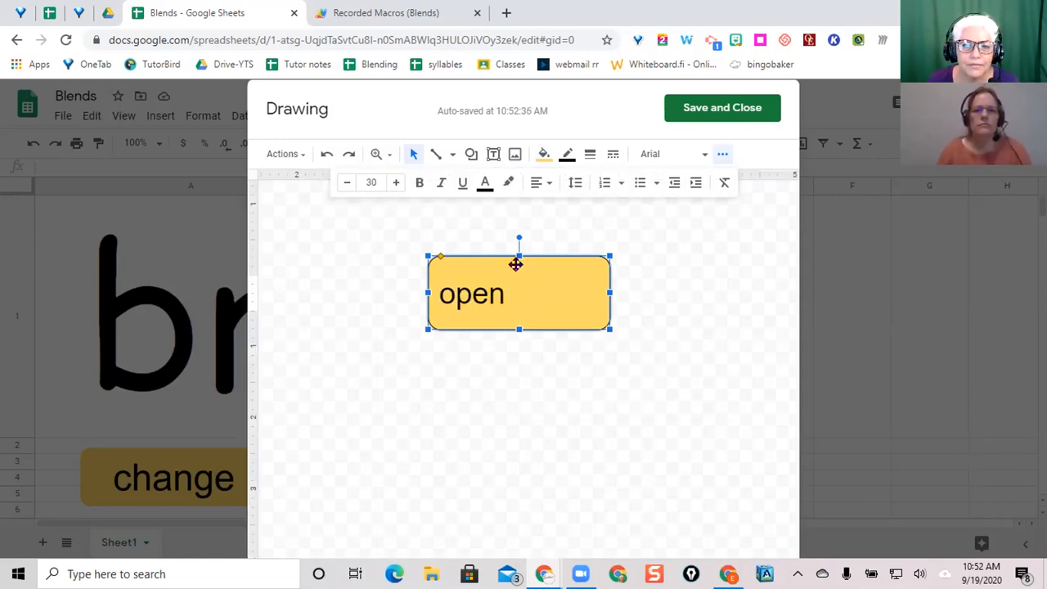
Narrow the "open" shape slightly and centre its label horizontally.
left_click_drag(605, 287, 577, 288)
left_click(536, 182)
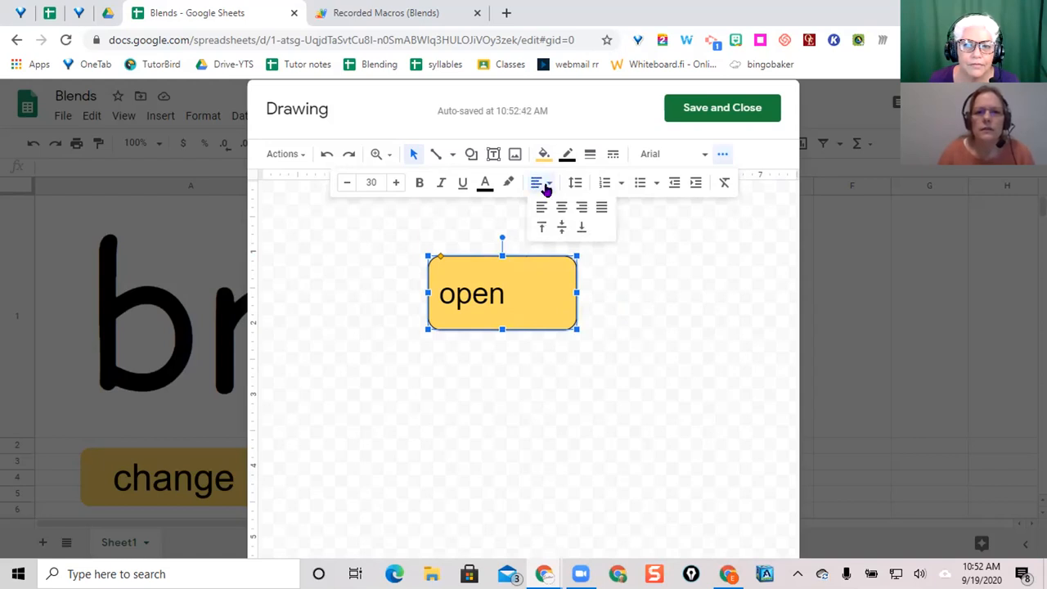
left_click(558, 207)
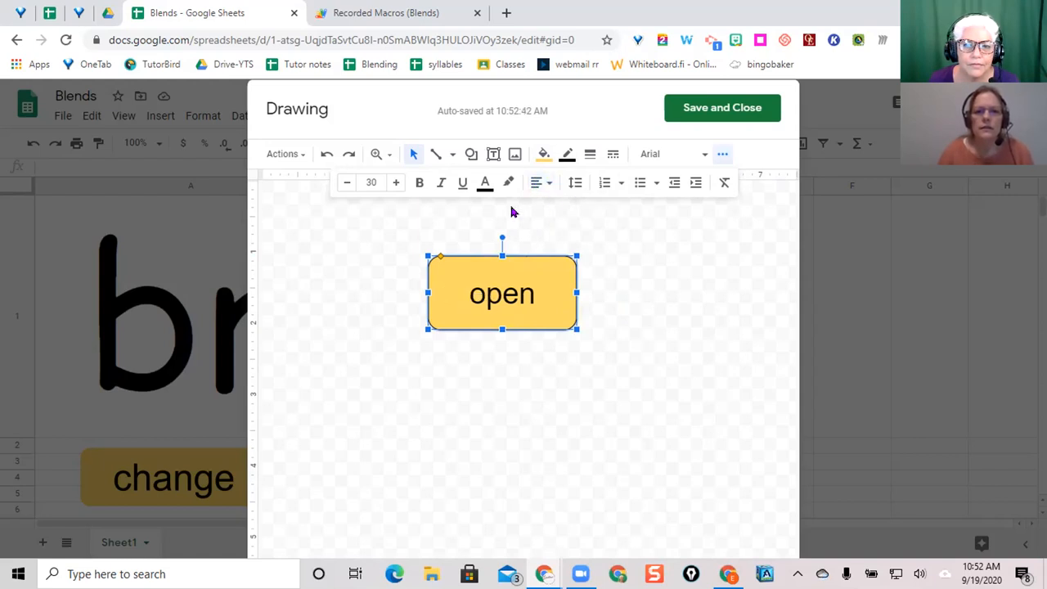
Enlarge the "open" label to font size 36 and save the drawing into the sheet.
left_click(371, 181)
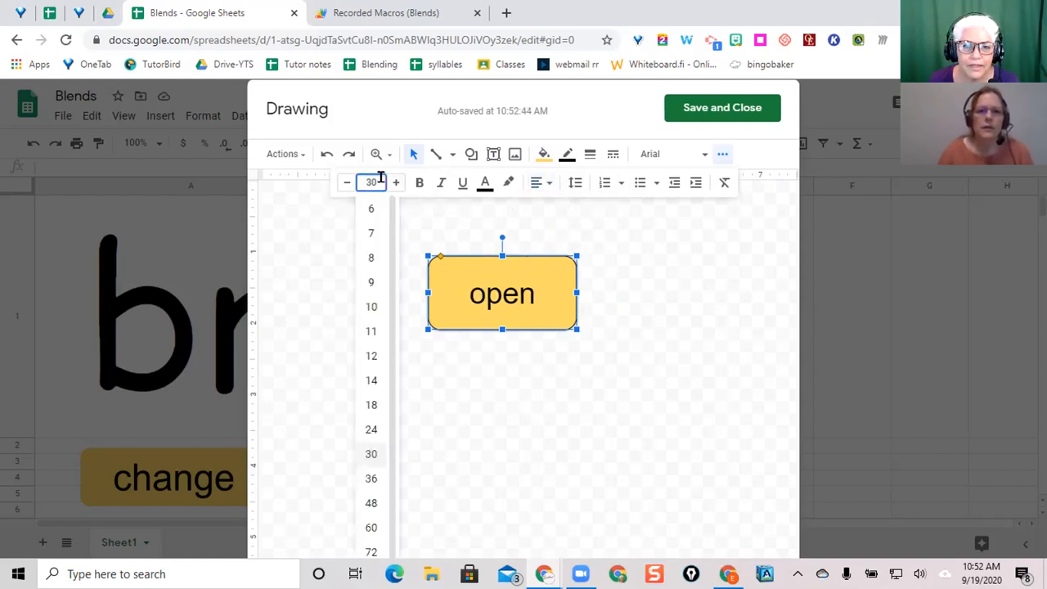
left_click(369, 479)
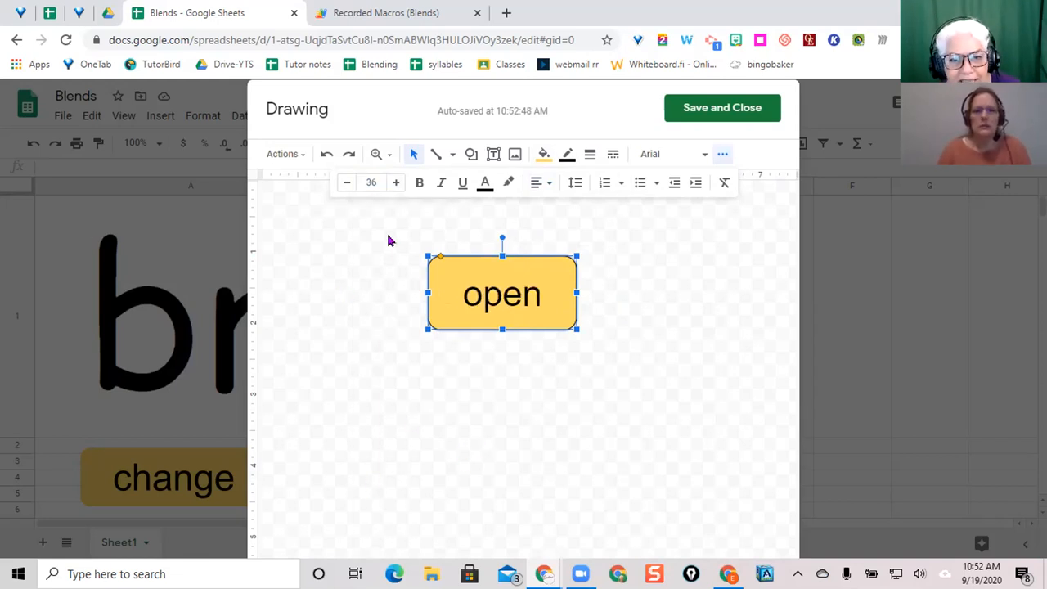
left_click(370, 283)
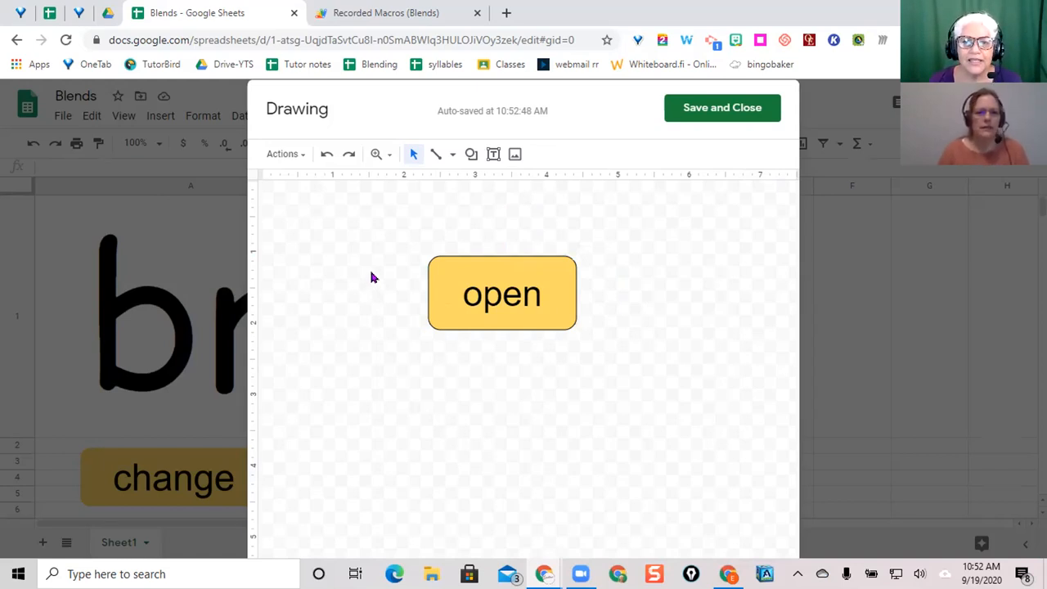
left_click(709, 108)
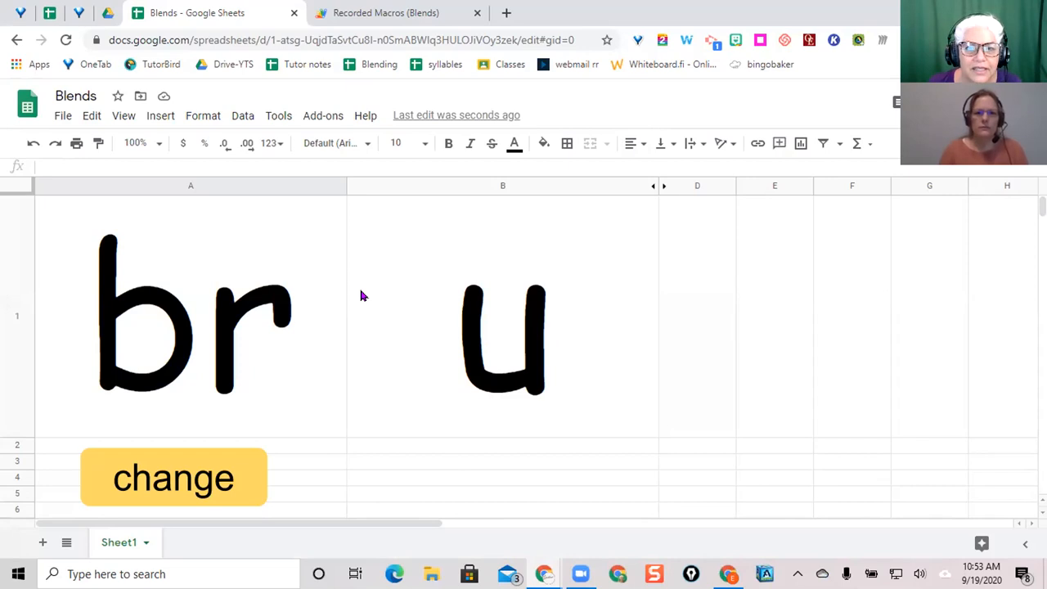
Move the "open" button from below the blends list up beside the "change" button, under the vowel in column B.
scroll(371, 313, "down", 5)
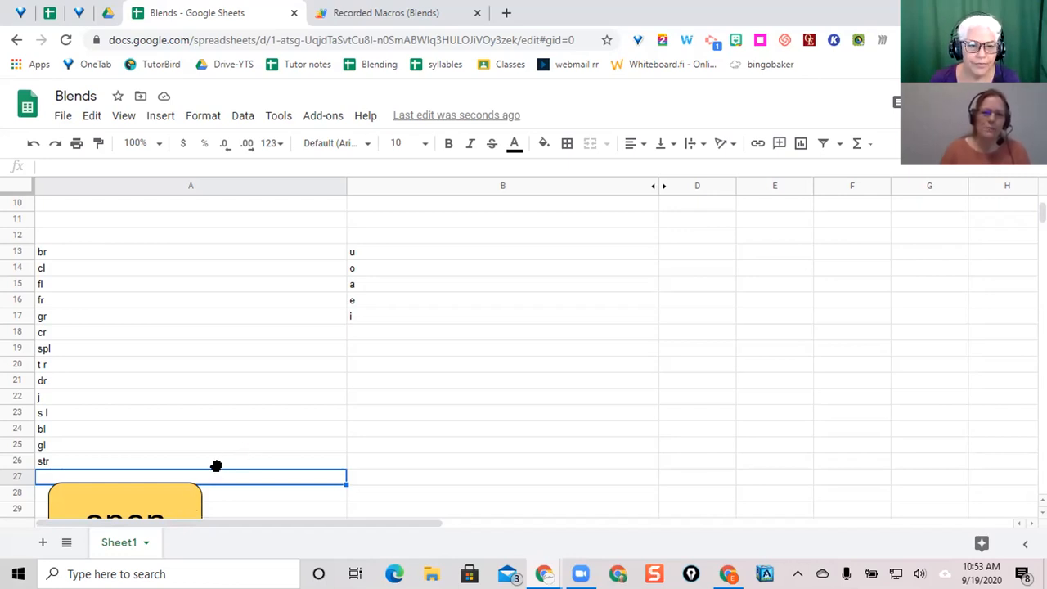
left_click_drag(191, 483, 219, 477)
left_click(163, 494)
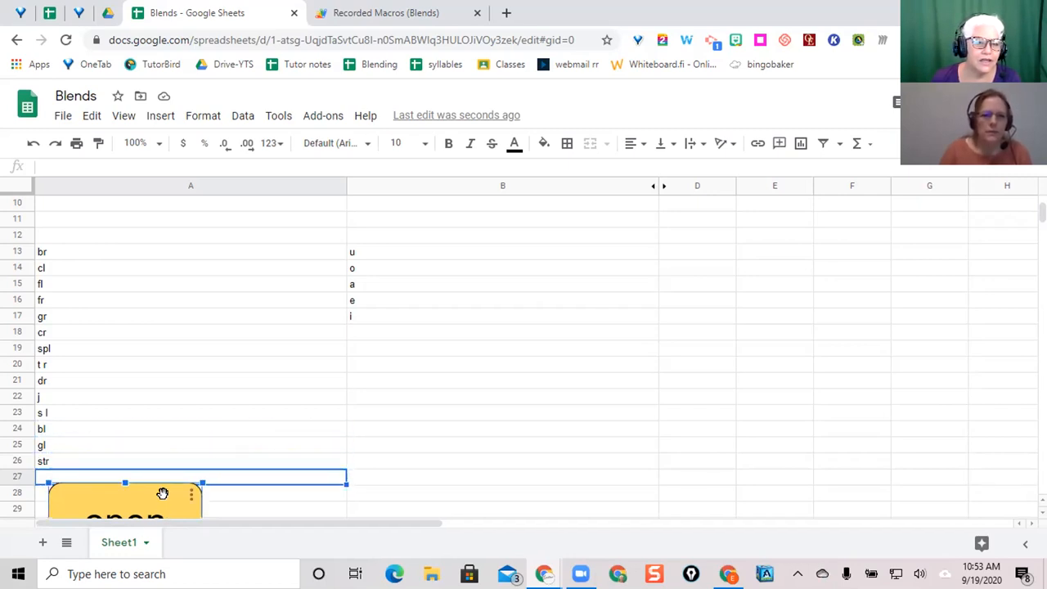
left_click_drag(174, 494, 461, 163)
scroll(528, 327, "up", 1)
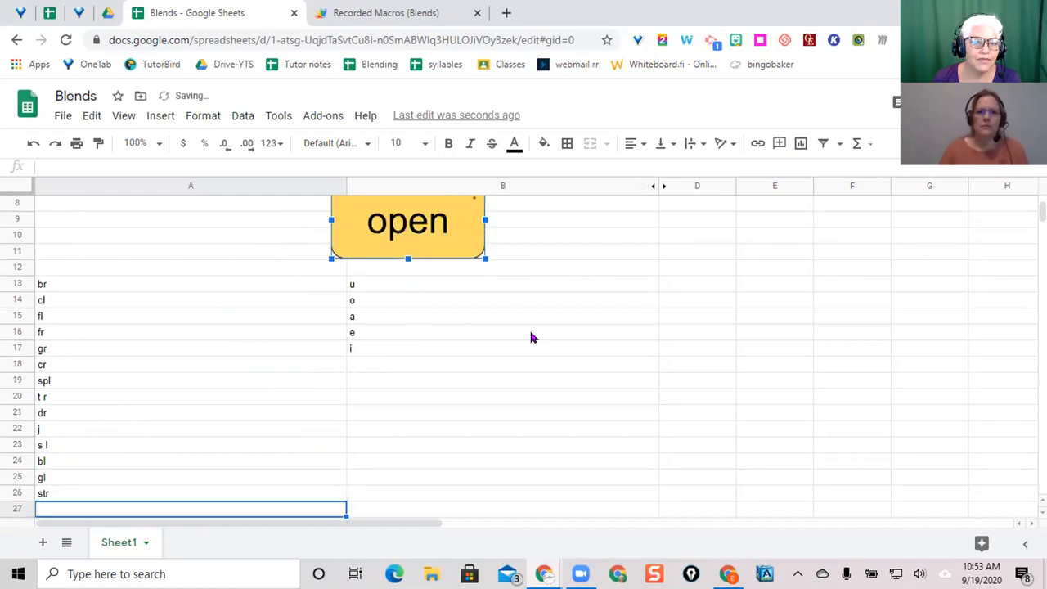
scroll(530, 324, "up", 3)
scroll(531, 331, "up", 2)
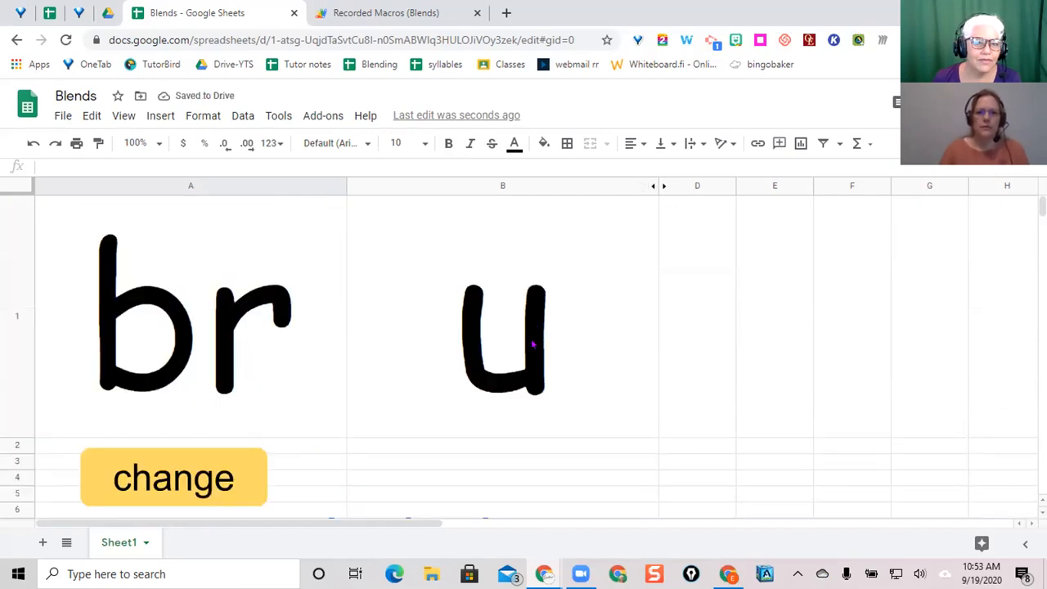
scroll(491, 406, "down", 1)
left_click_drag(439, 322, 481, 234)
left_click(432, 412)
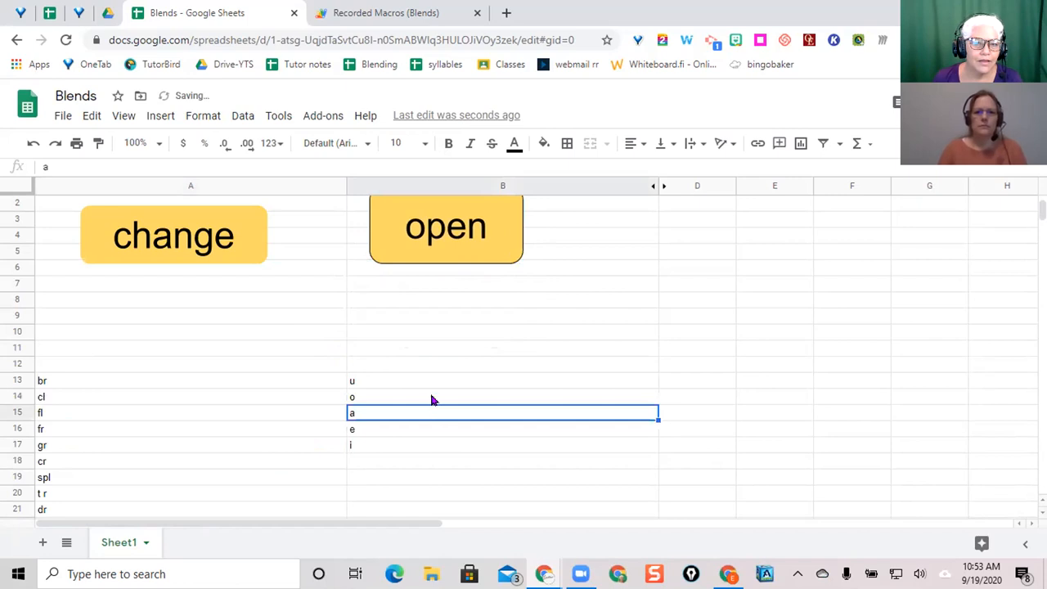
Shrink the "open" button to about the height of the "change" button and deselect it.
scroll(431, 400, "up", 3)
left_click(461, 449)
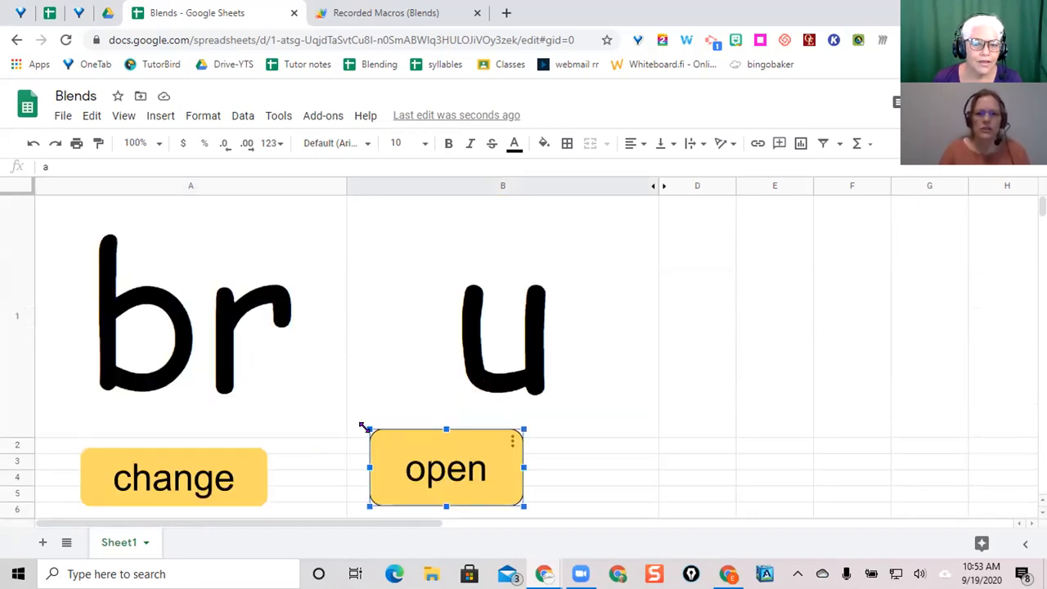
left_click_drag(365, 425, 393, 464)
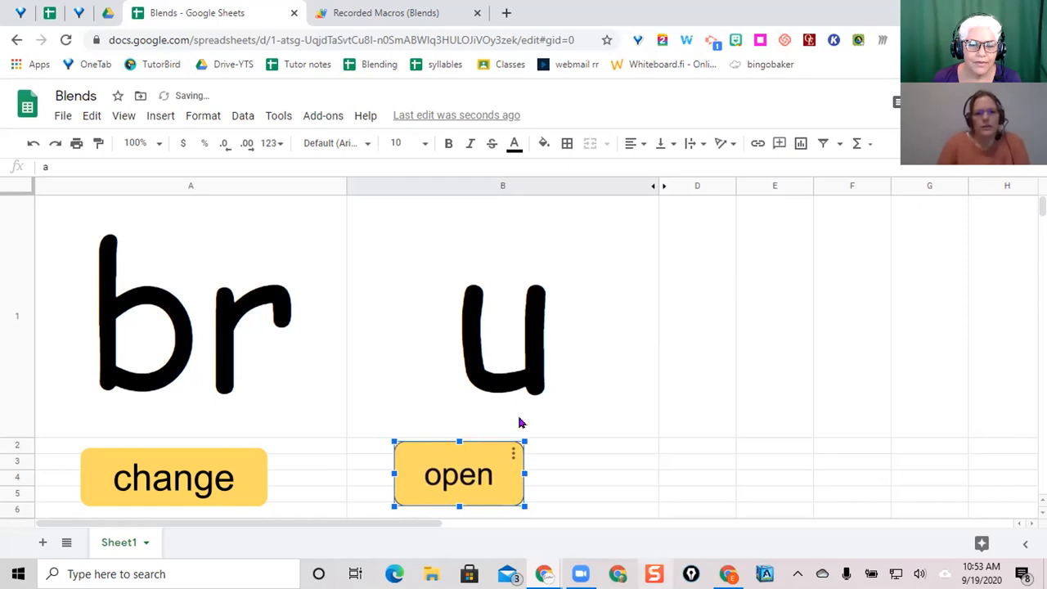
left_click(627, 484)
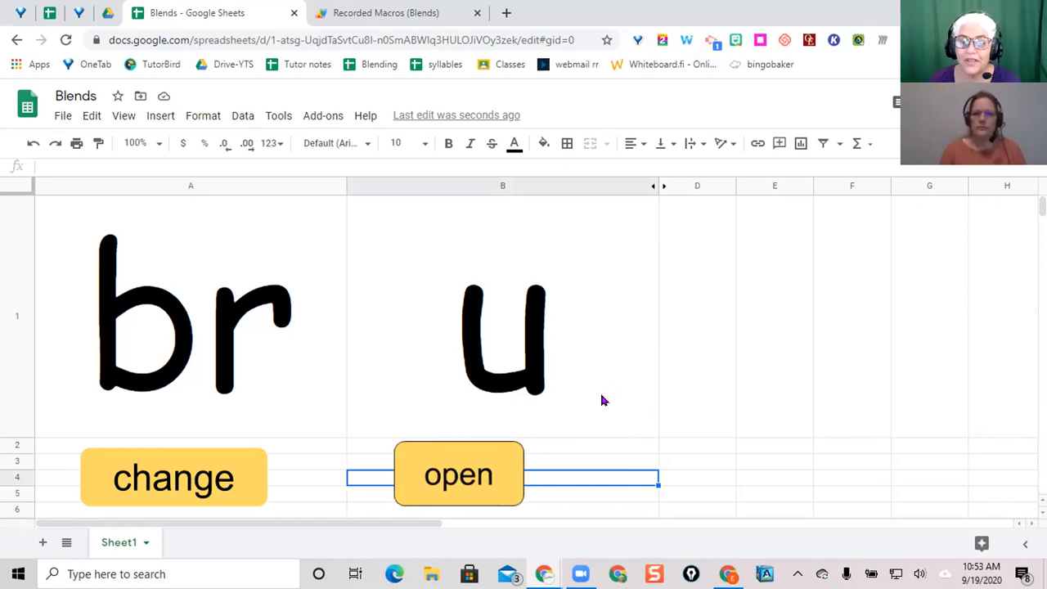
left_click(492, 459)
left_click(551, 424)
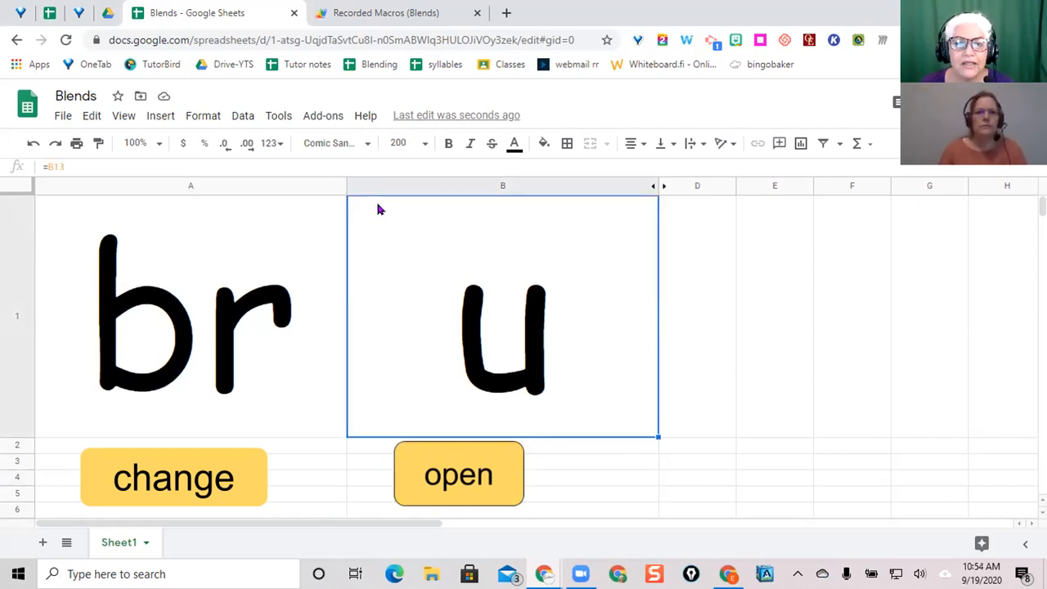
left_click(278, 118)
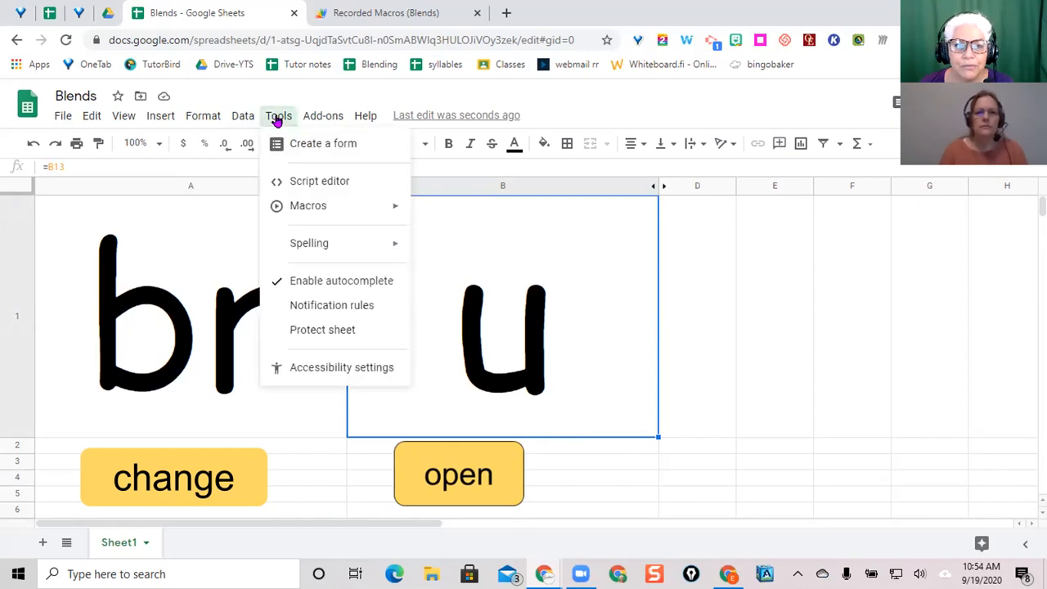
mouse_move(322, 211)
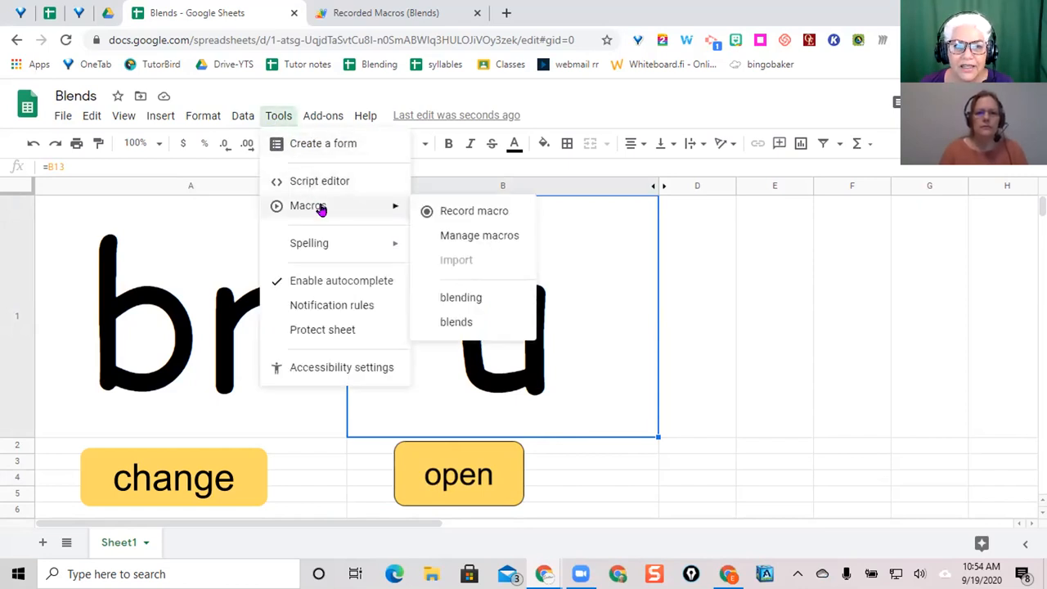
left_click(473, 211)
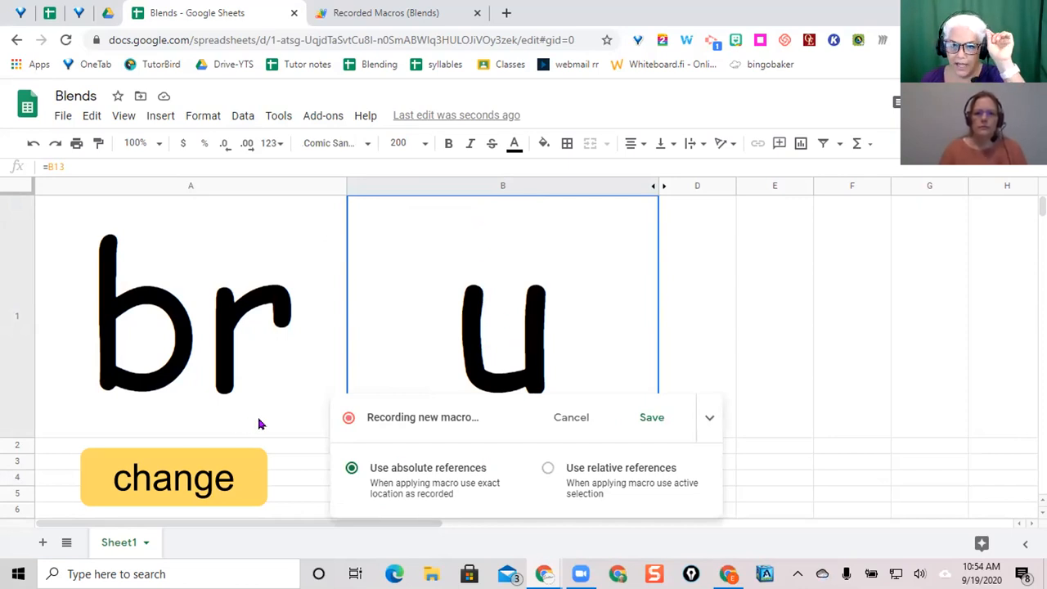
scroll(258, 424, "down", 3)
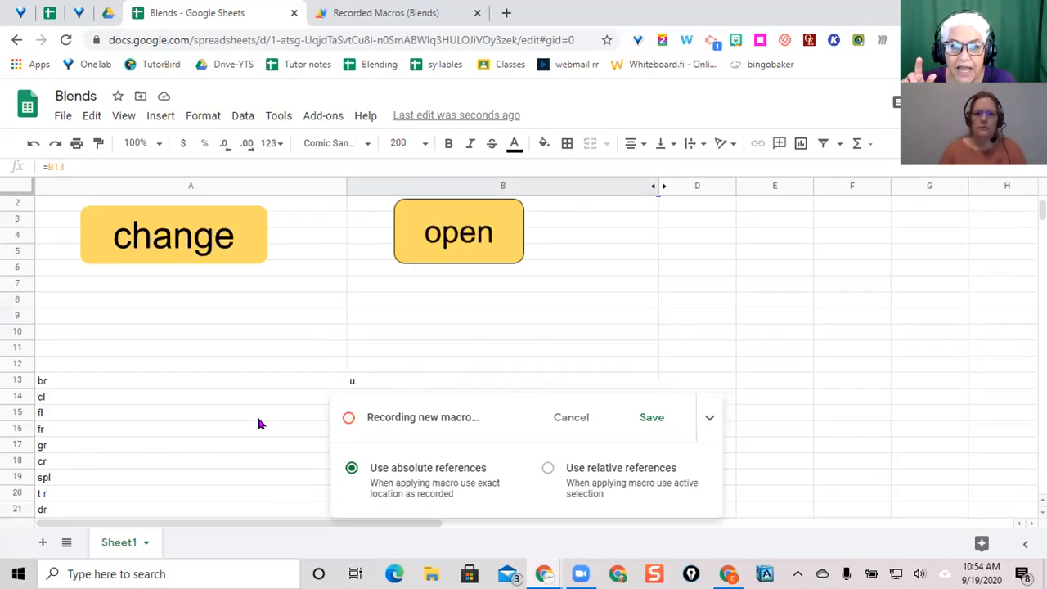
scroll(259, 424, "up", 3)
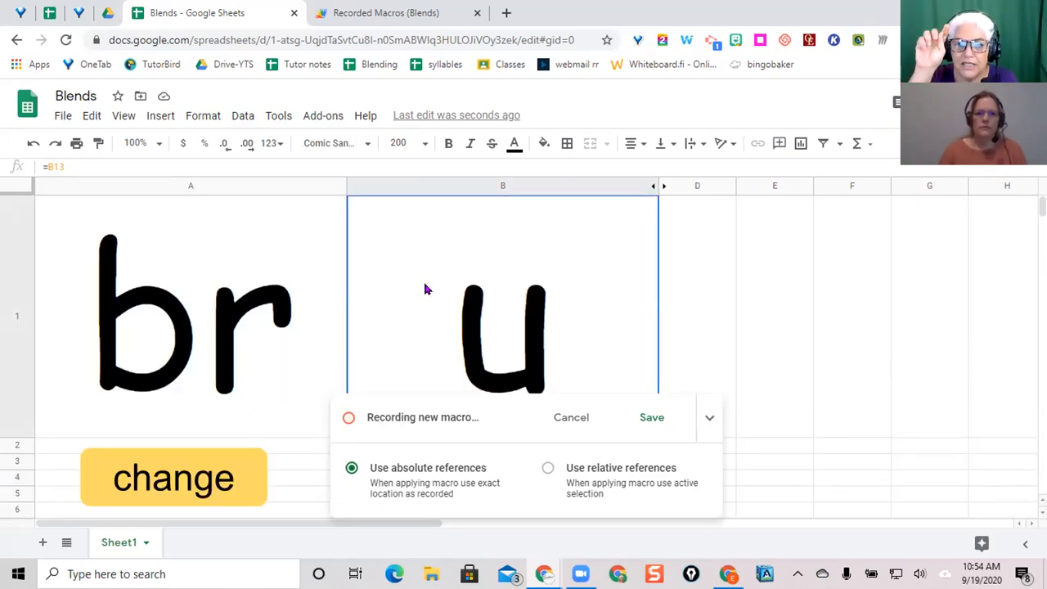
left_click(451, 183)
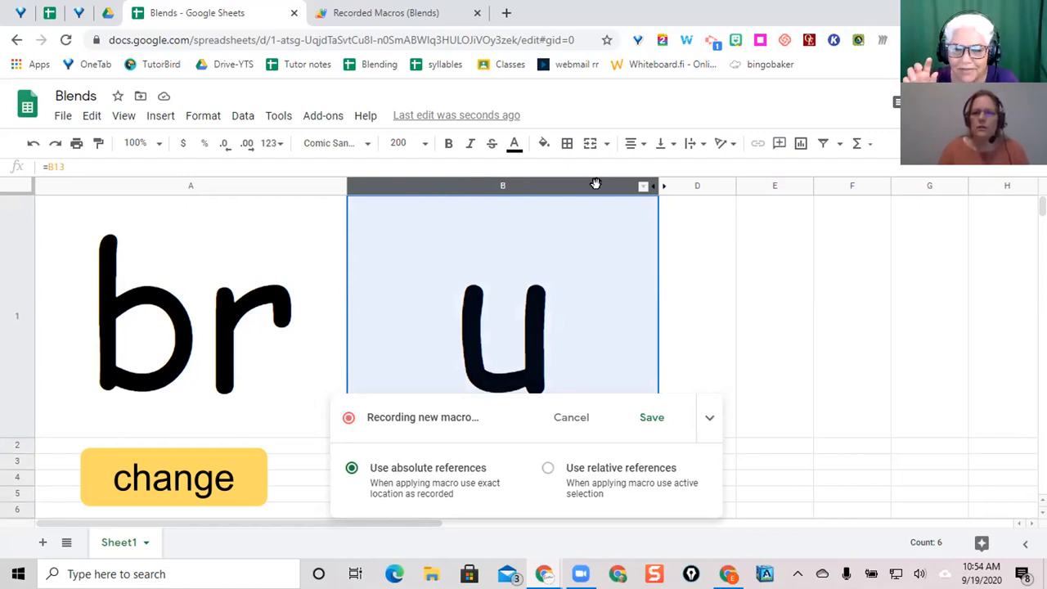
left_click_drag(595, 184, 593, 226)
left_click(571, 417)
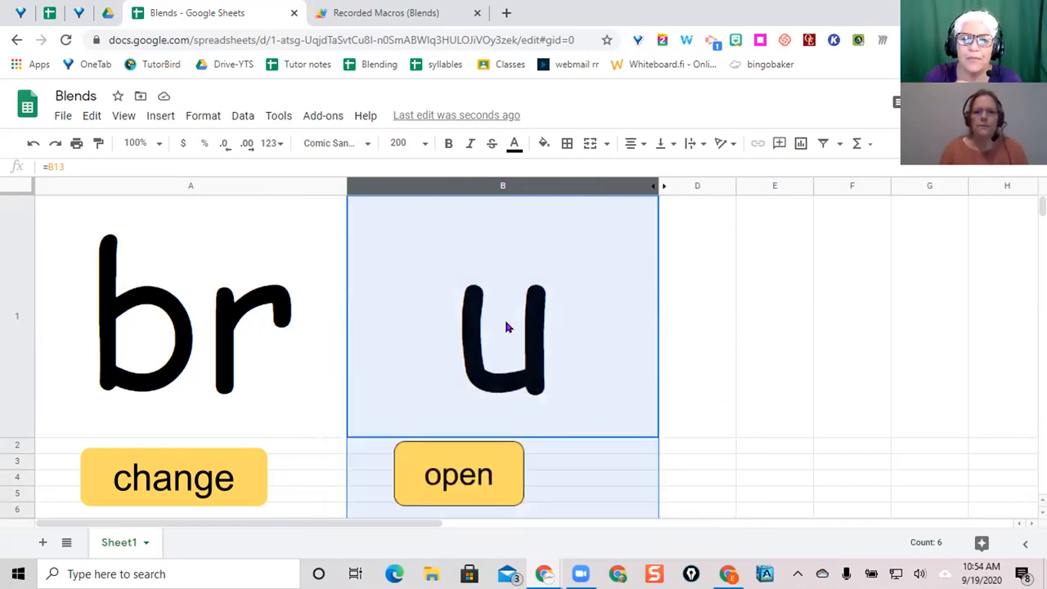
left_click(683, 361)
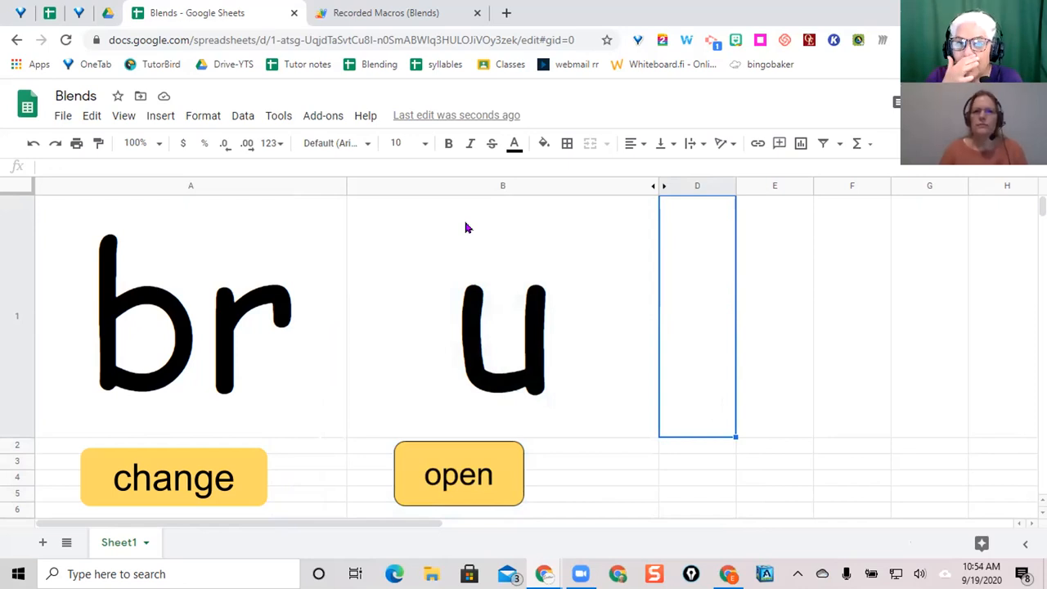
left_click(270, 116)
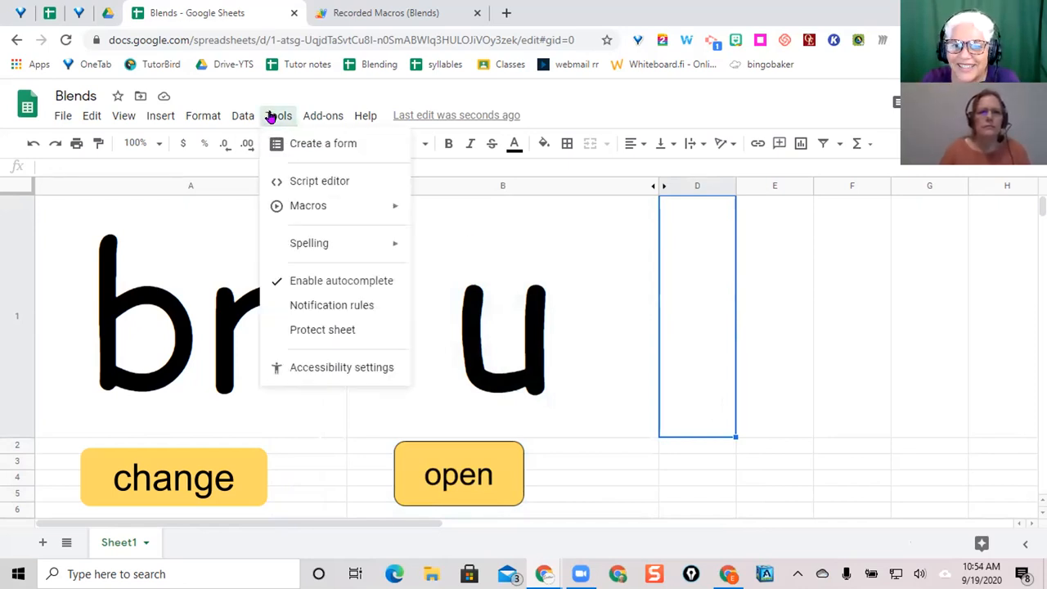
mouse_move(299, 205)
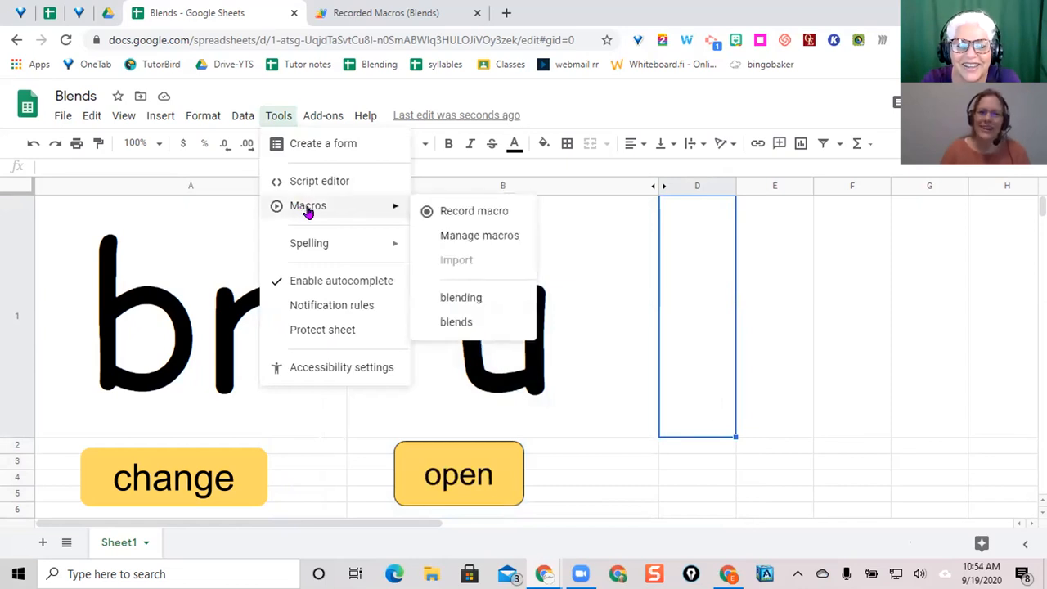
left_click(474, 211)
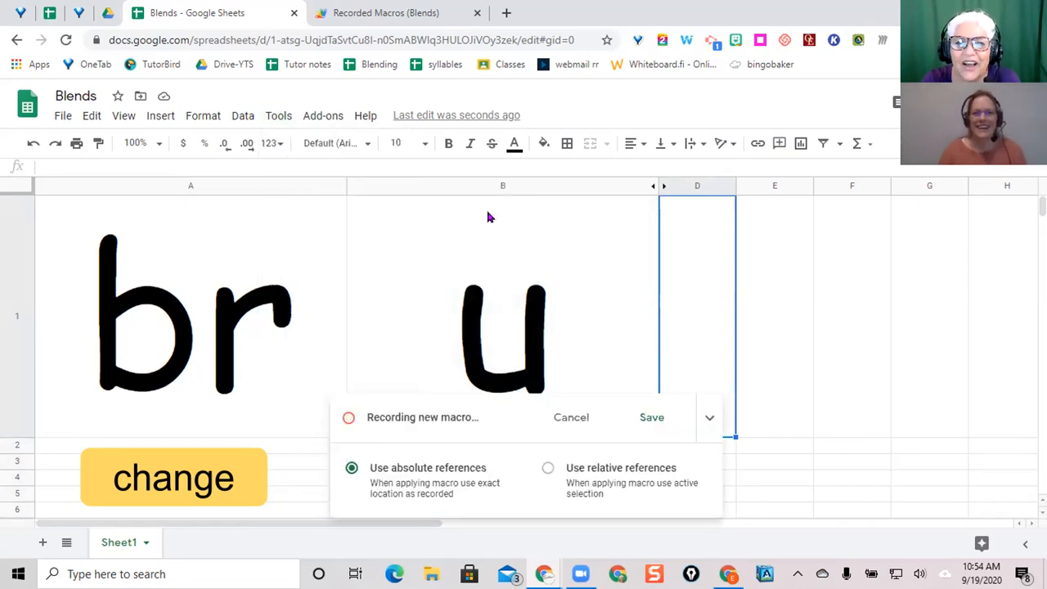
left_click(535, 187)
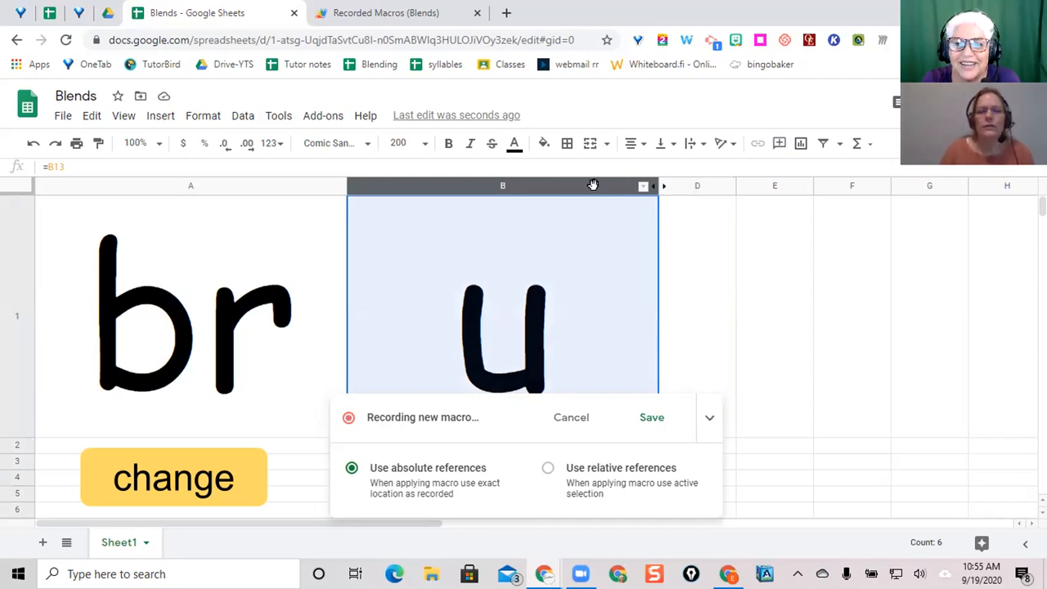
left_click(570, 416)
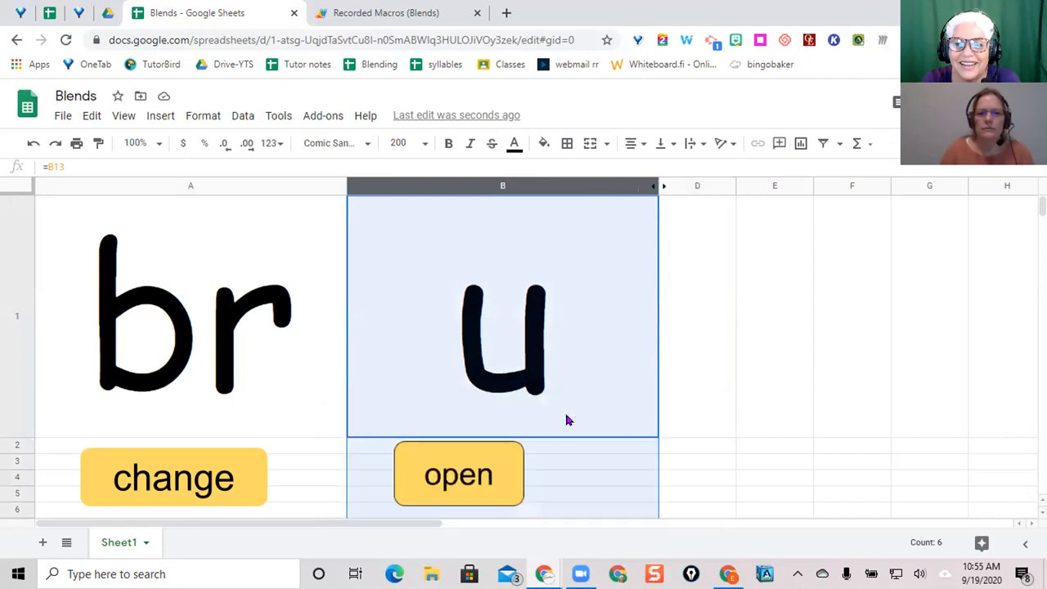
left_click(690, 264)
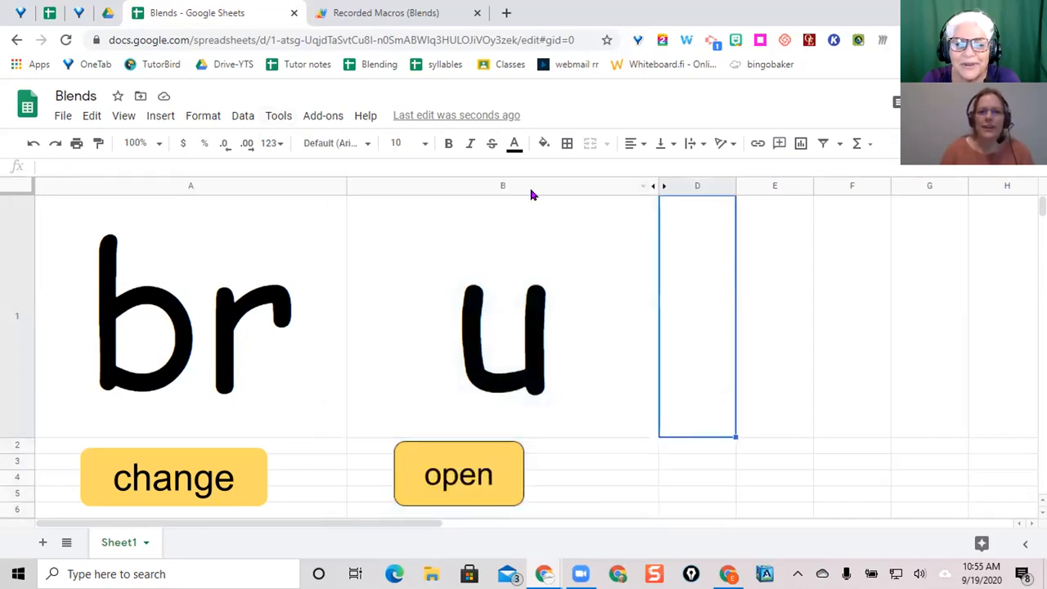
Start recording a new macro with absolute references and unhide column C by selecting columns B to D.
left_click(271, 117)
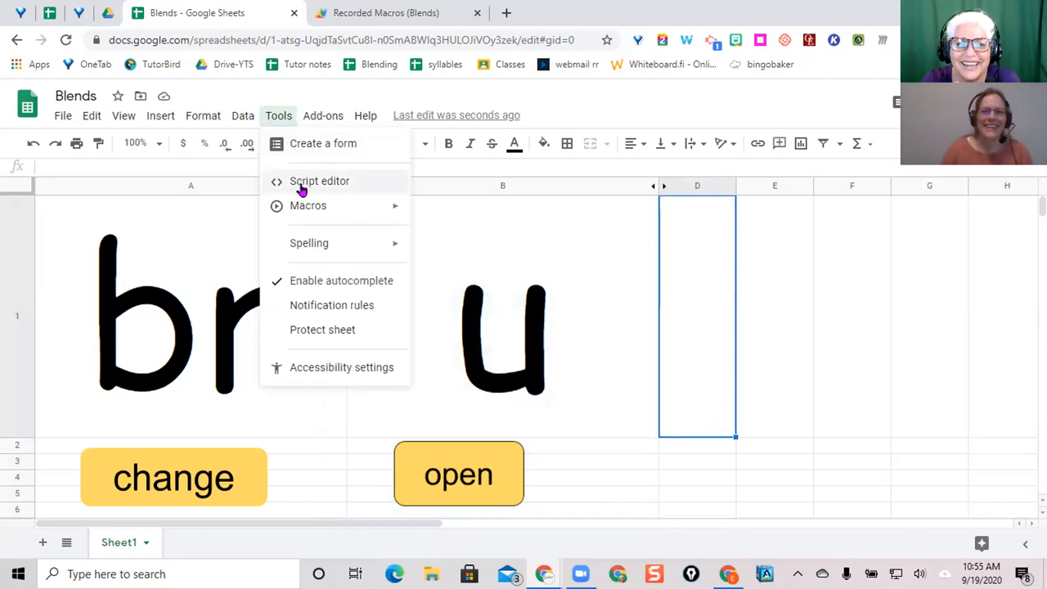
mouse_move(297, 206)
left_click(486, 211)
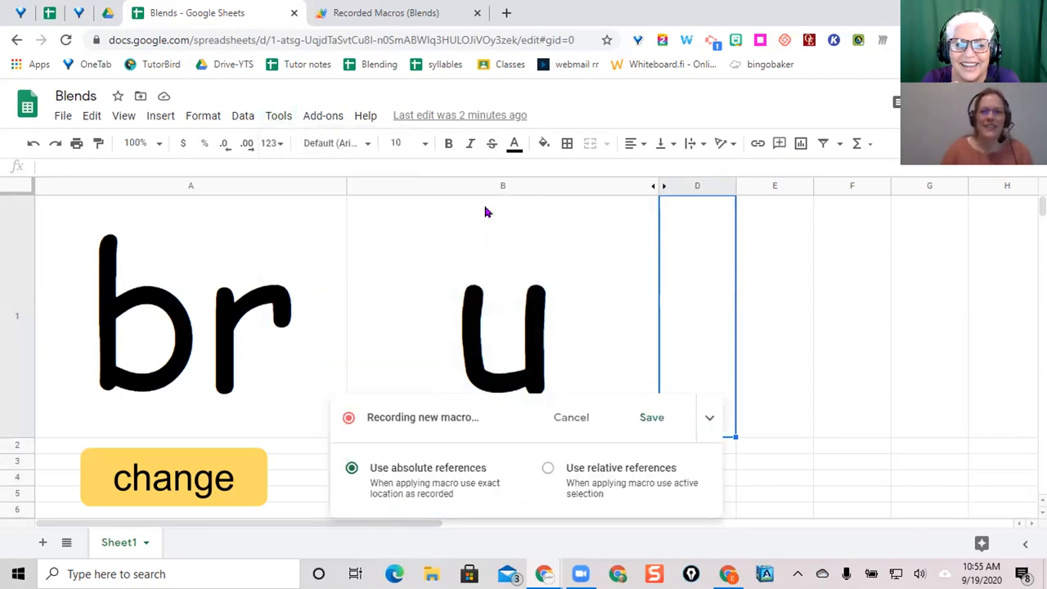
left_click(575, 185)
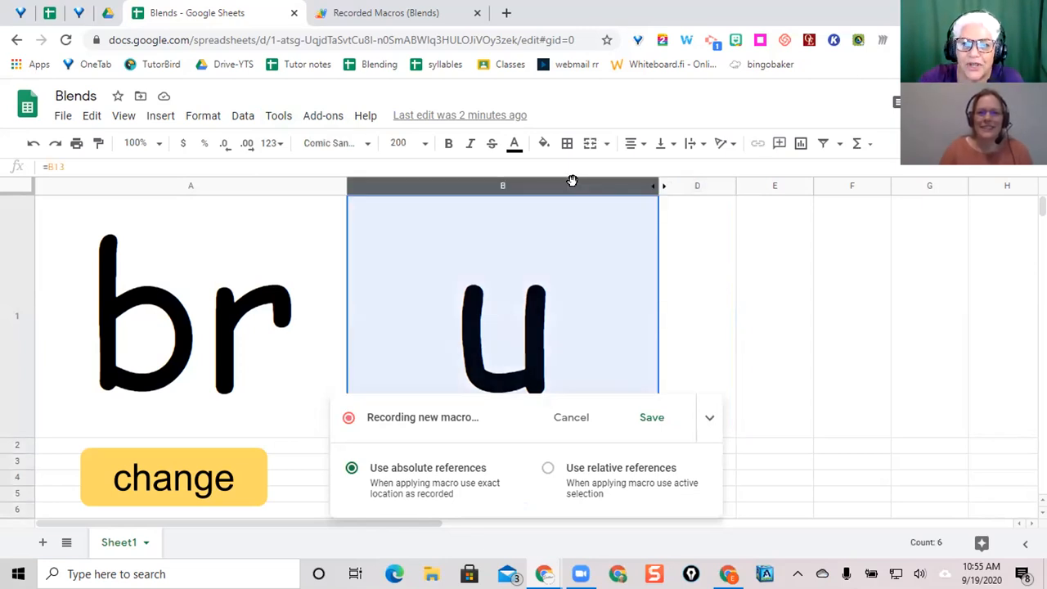
left_click(666, 187, "shift")
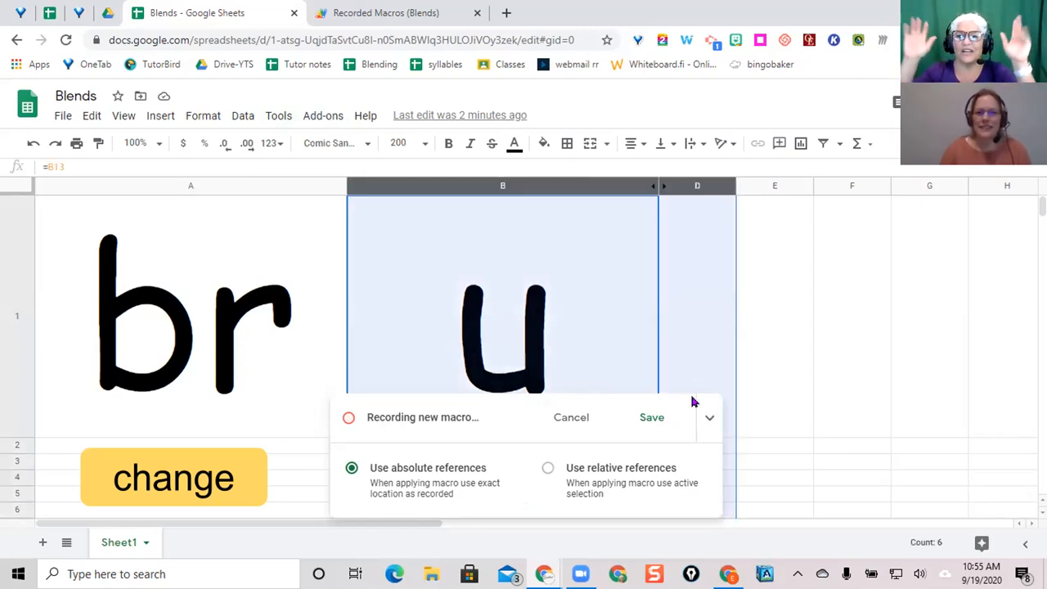
right_click(606, 324)
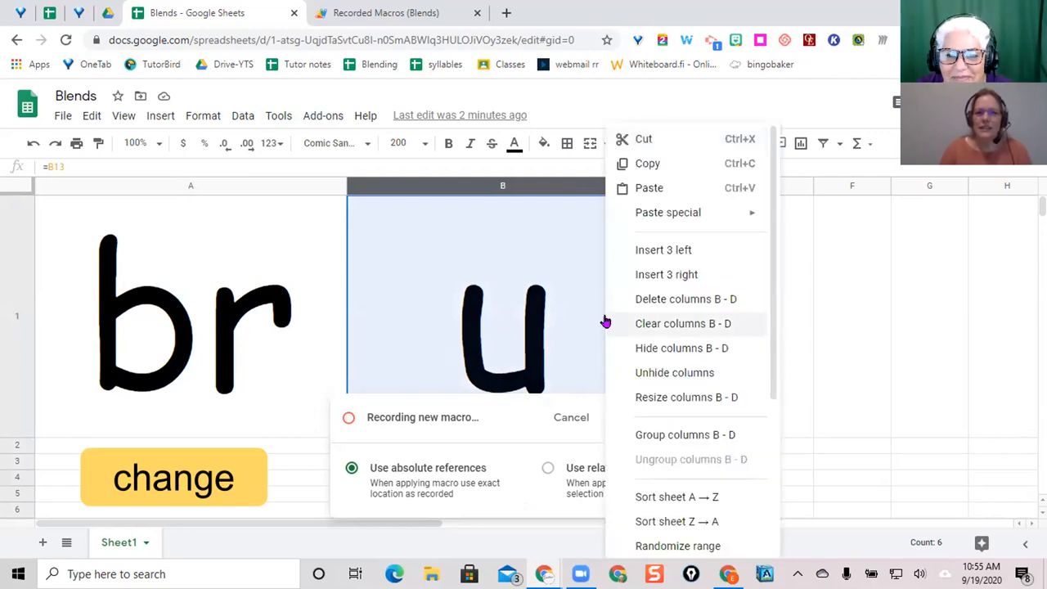
left_click(659, 370)
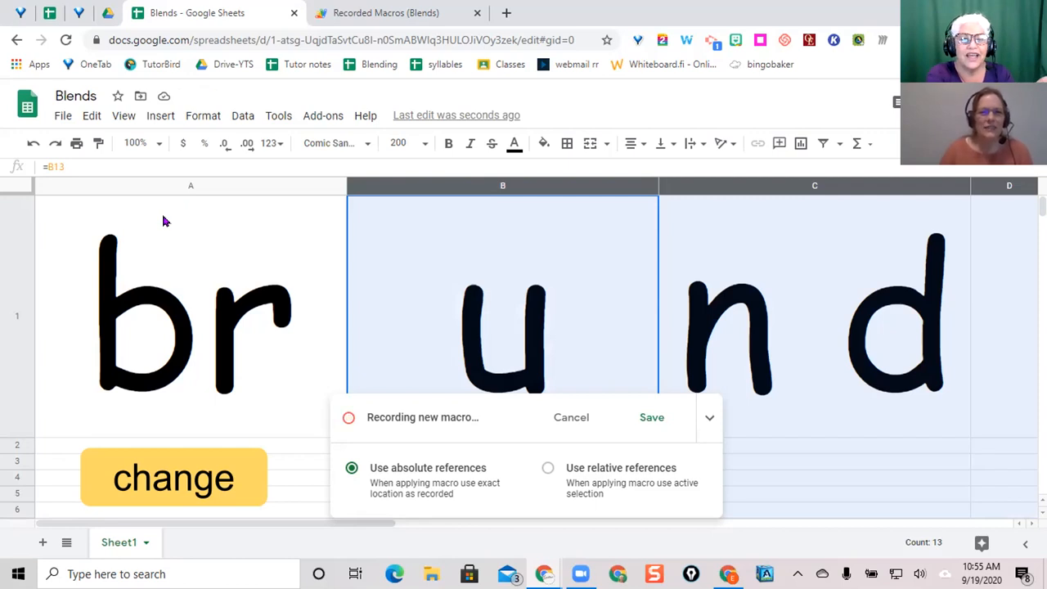
Select row 1 to end the recording, save the macro as "open", and select the "open" button.
left_click(10, 285)
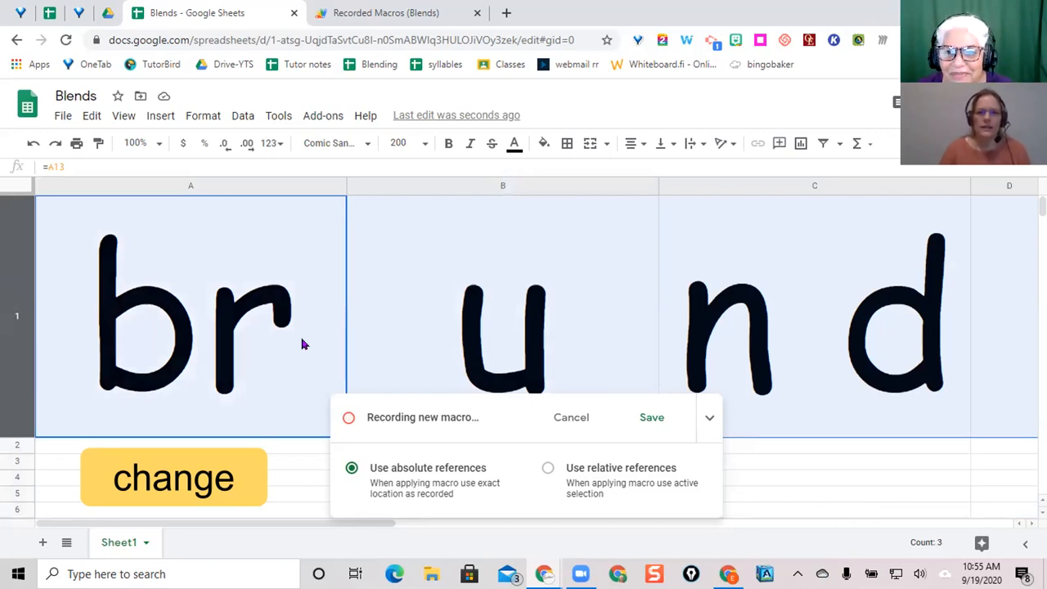
left_click(651, 419)
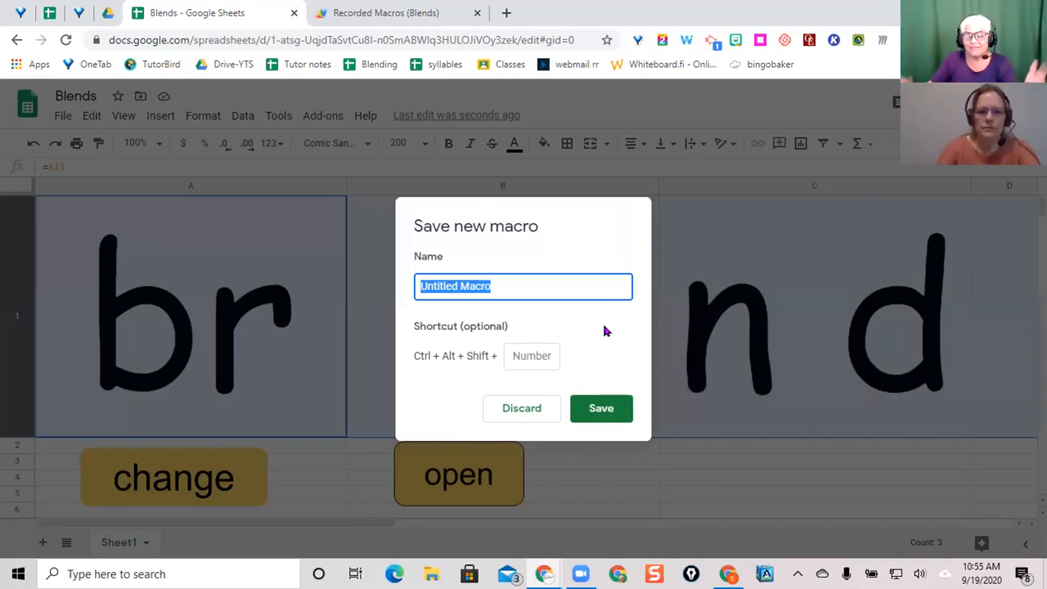
type("open")
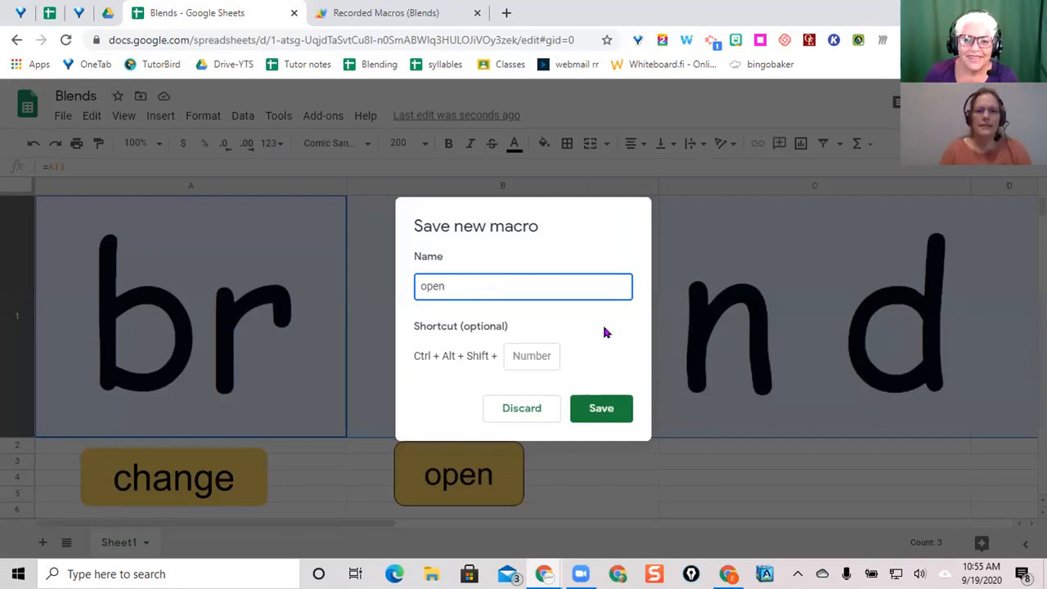
left_click(600, 413)
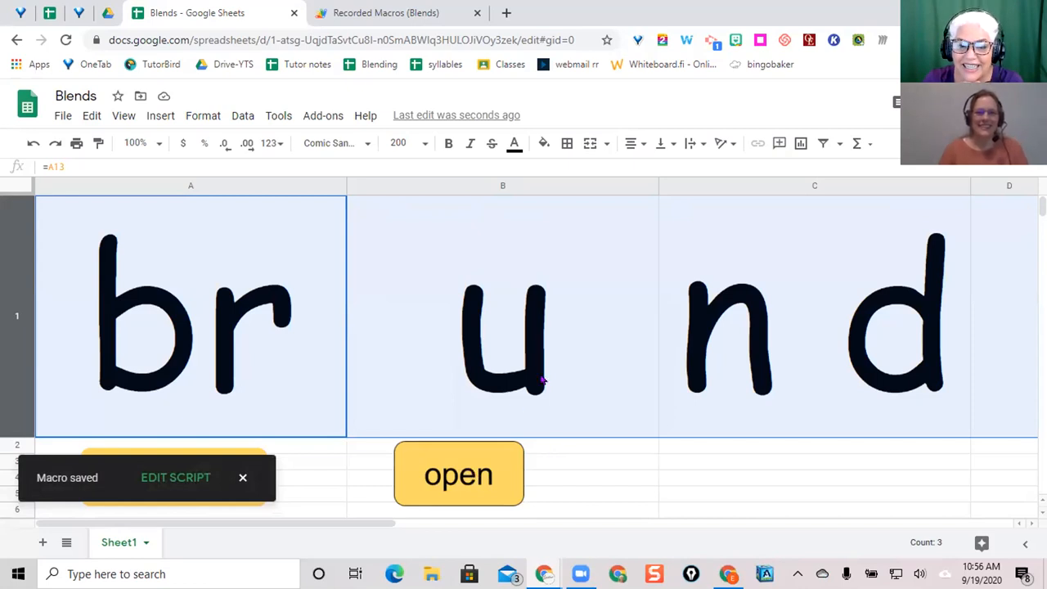
left_click(469, 460)
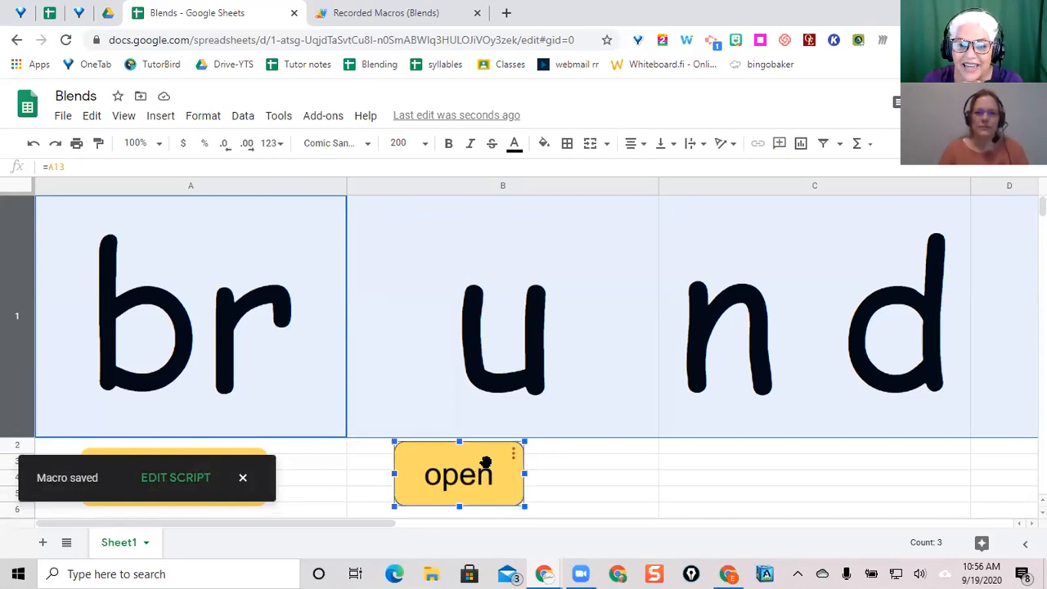
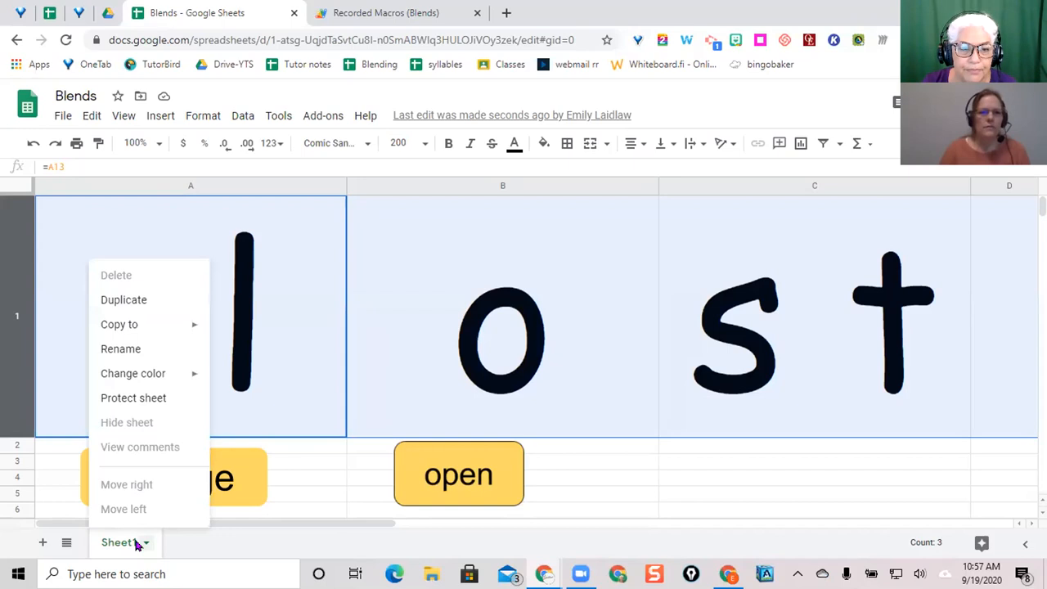
Rename Sheet1 as "1st blends".
left_click(130, 349)
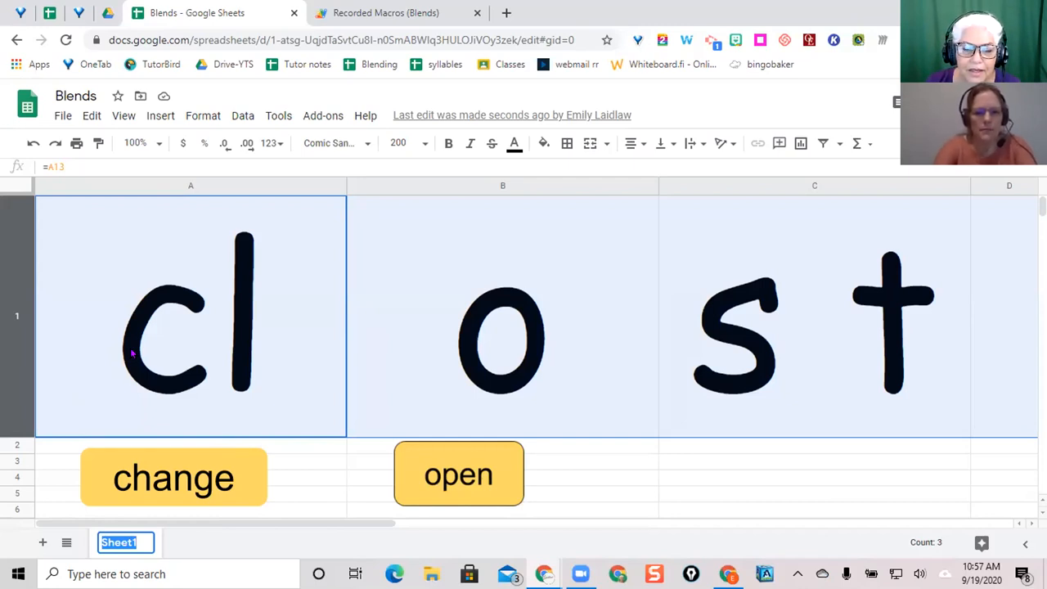
type("1st ")
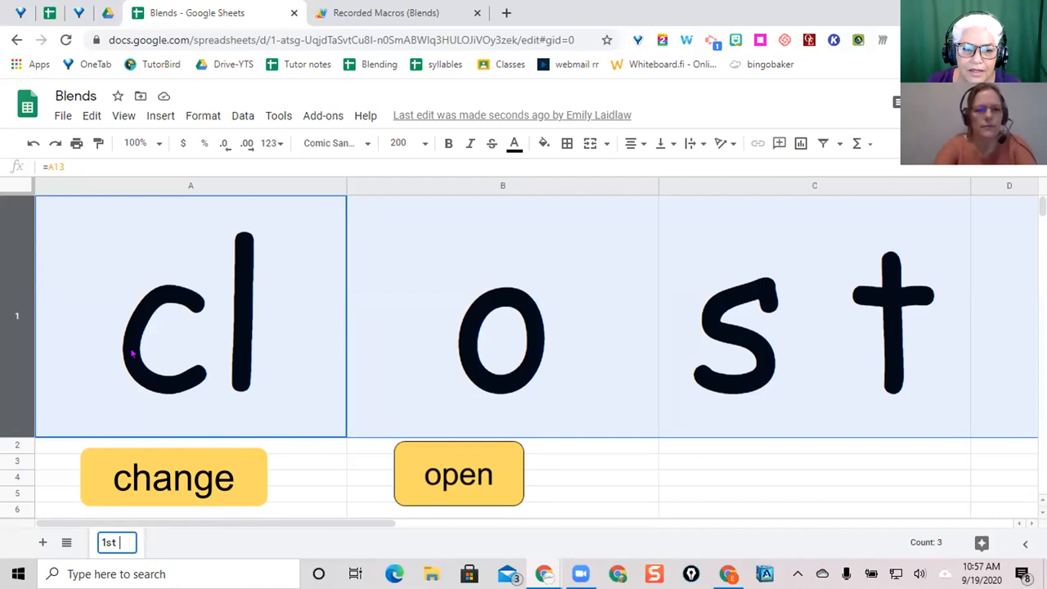
type("blends")
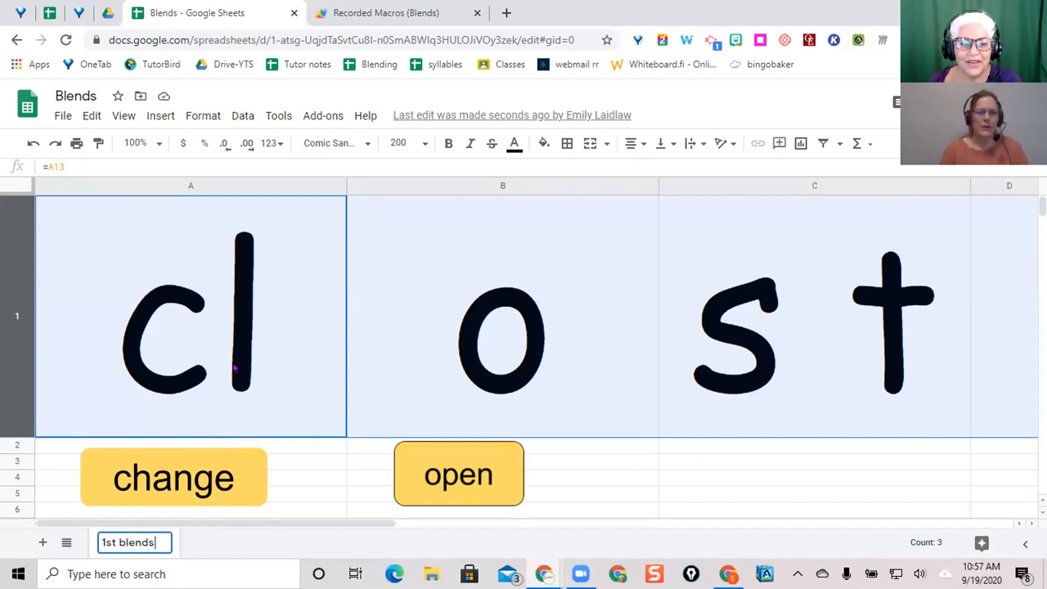
key("Return")
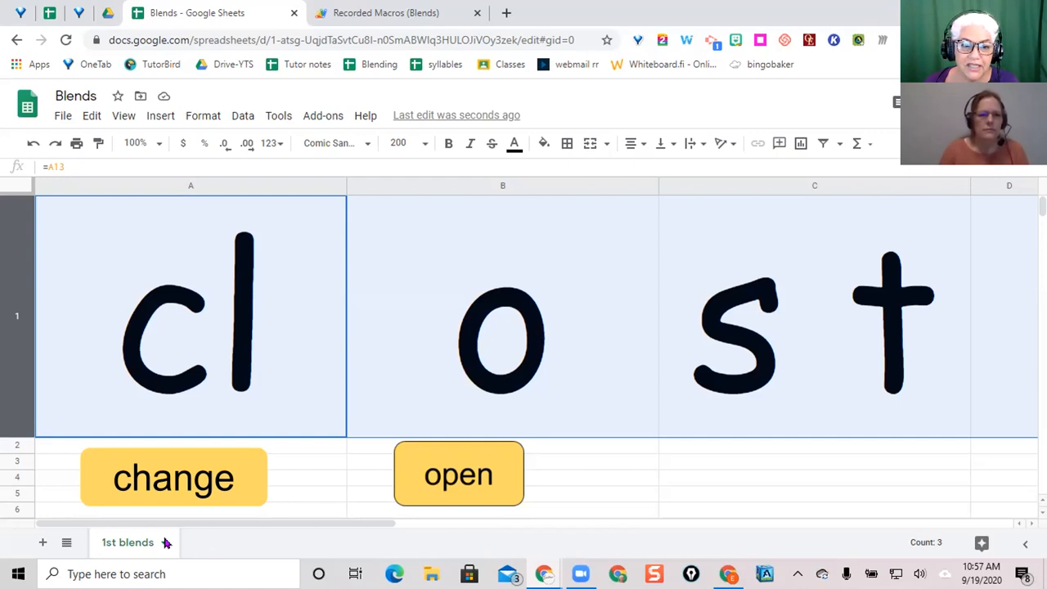
Duplicate the "1st blends" sheet and go to the letter lists starting at row 13 in the copy.
right_click(127, 542)
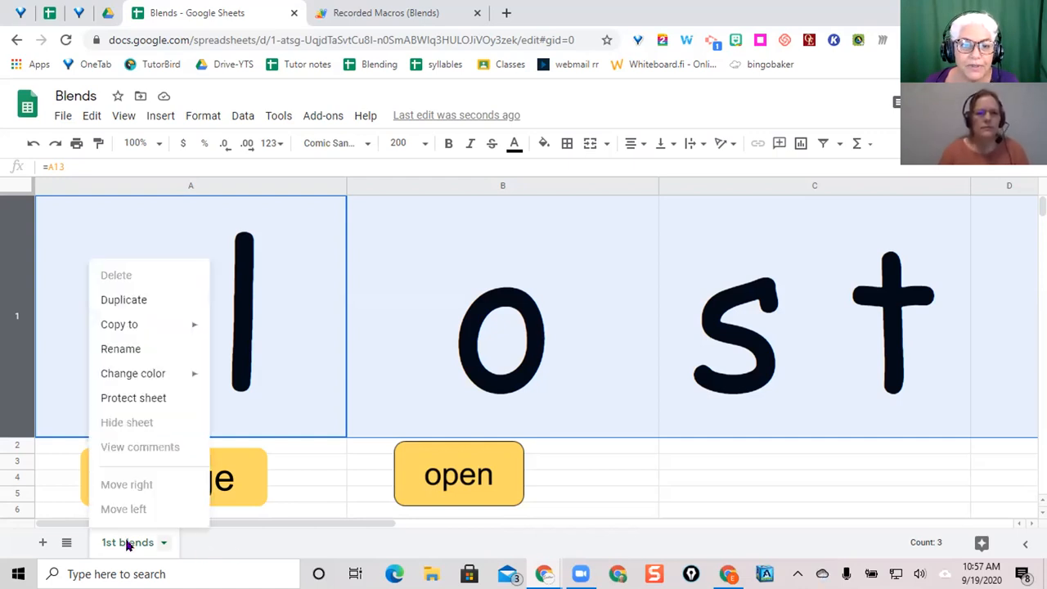
left_click(141, 300)
left_click(142, 300)
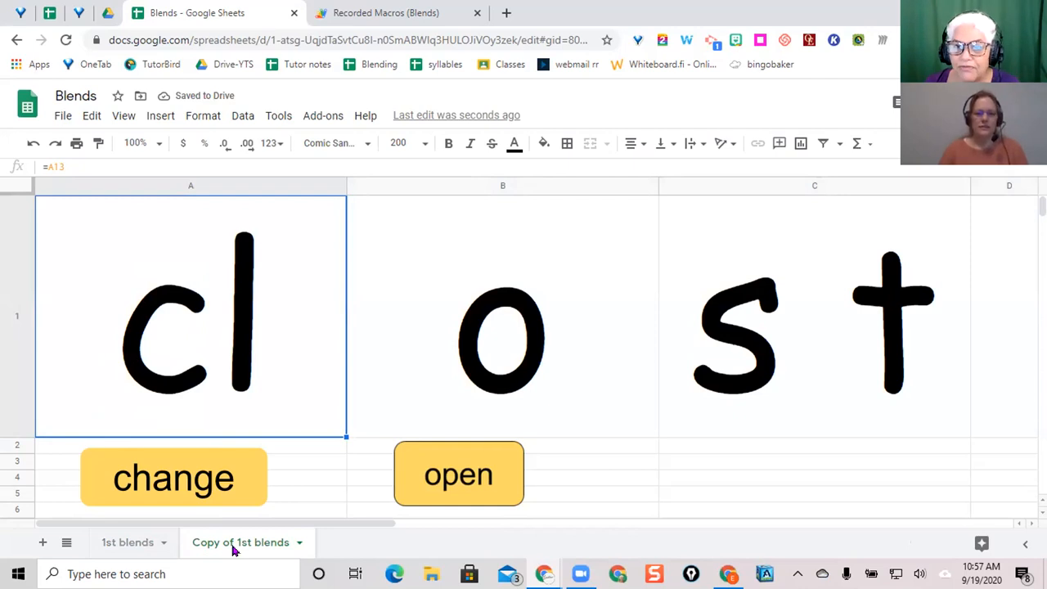
scroll(313, 424, "down", 2)
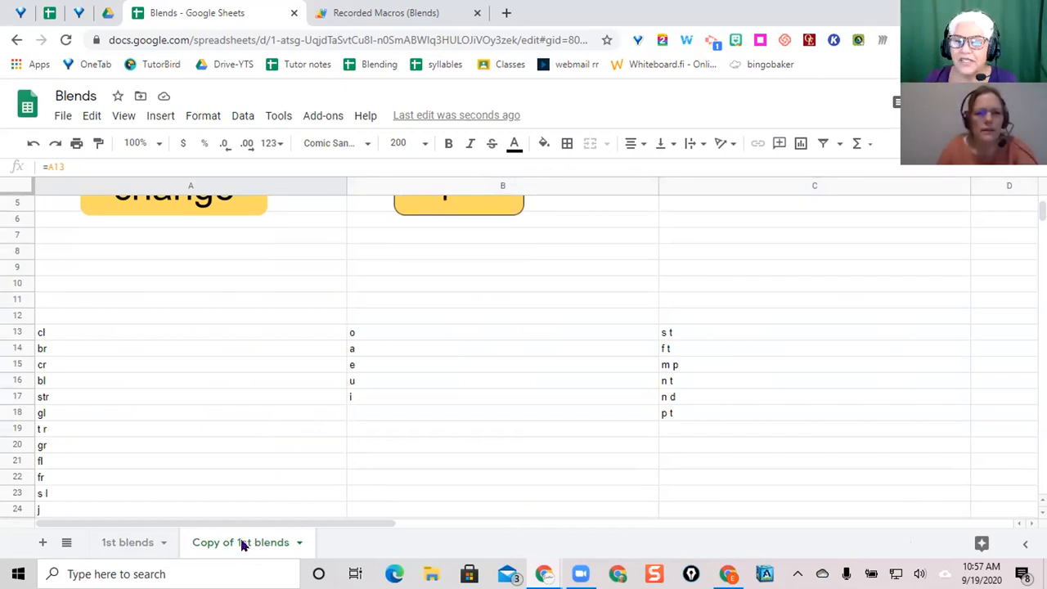
scroll(227, 483, "down", 1)
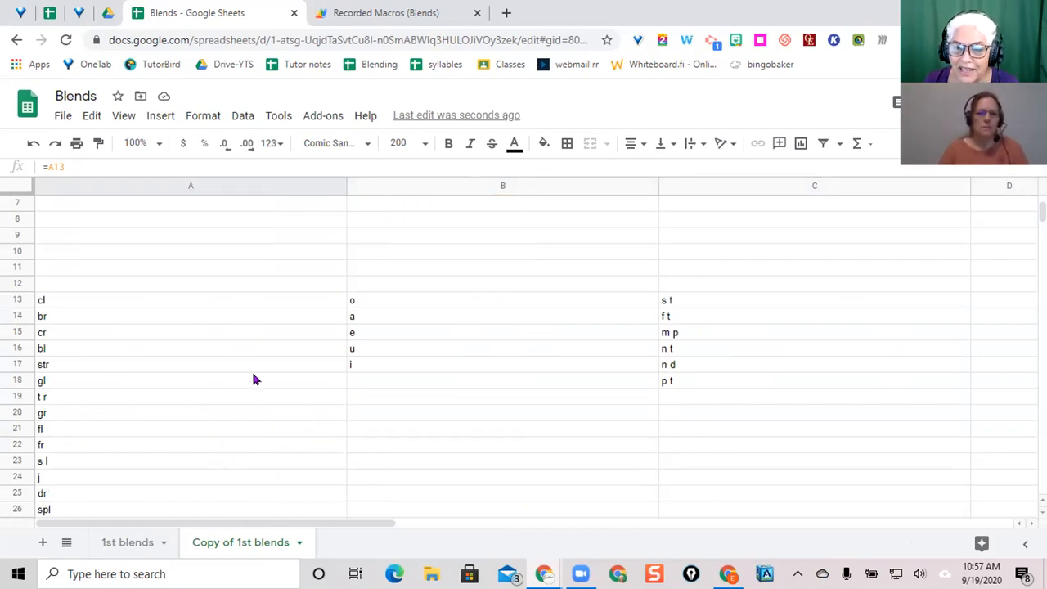
Extend the beginning-blend list in column A with "th", "ch" and "sh" in cells A27 to A29.
scroll(253, 376, "down", 1)
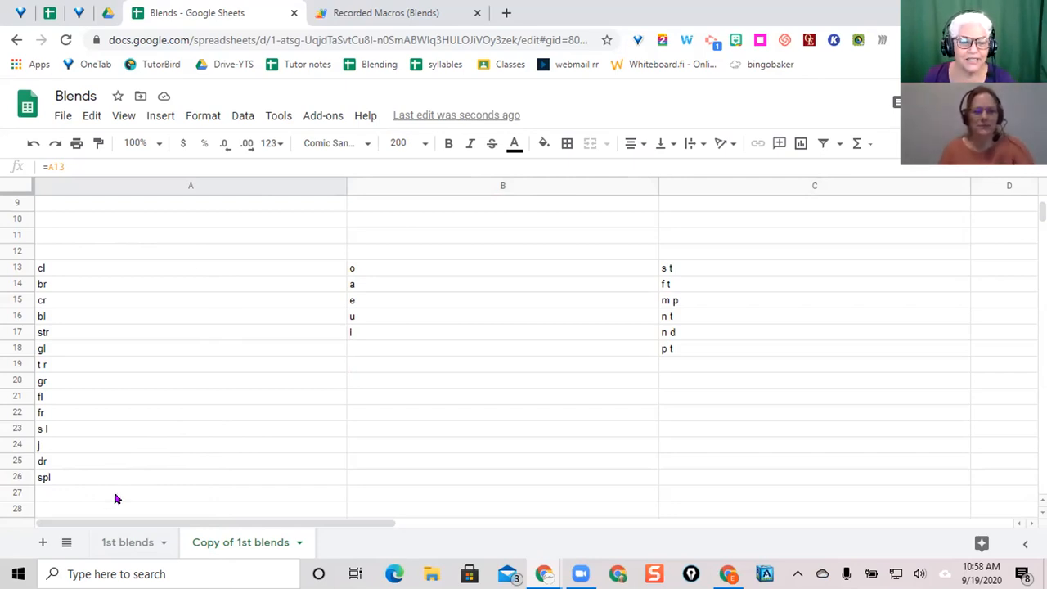
left_click(81, 492)
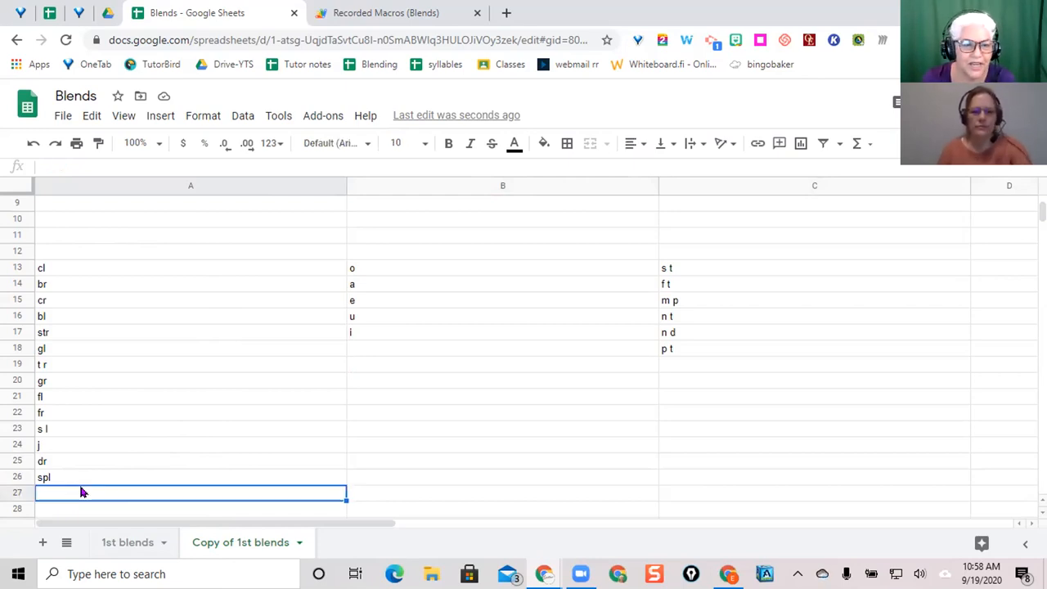
type("th")
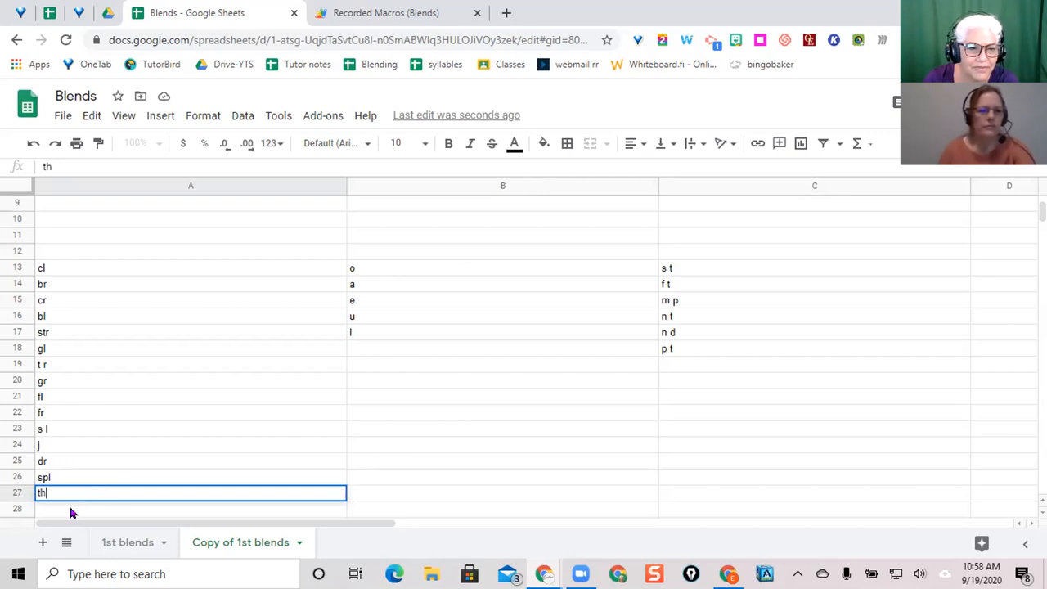
left_click(69, 507)
scroll(273, 454, "down", 2)
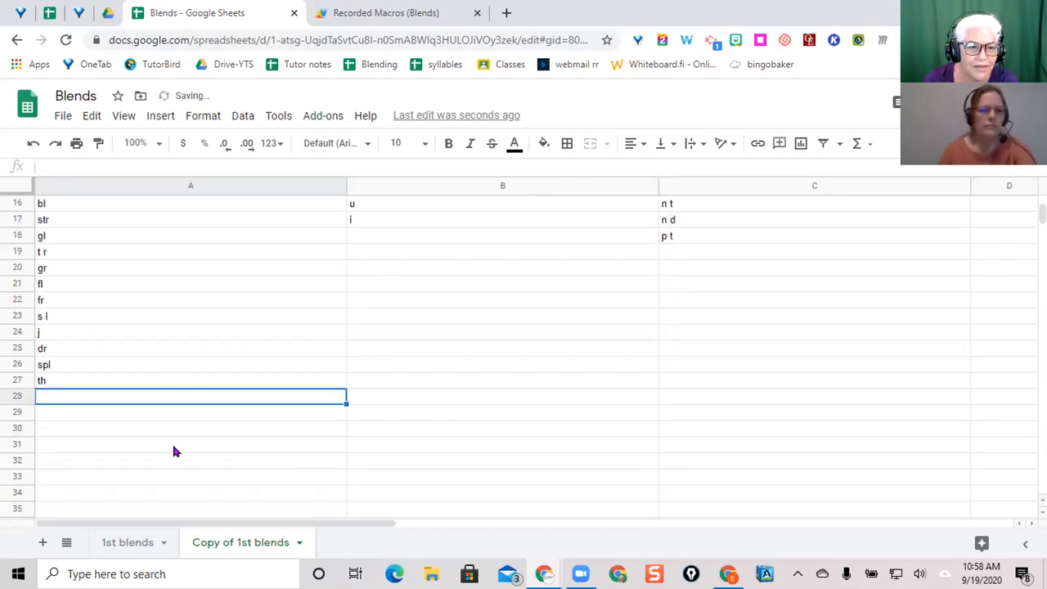
type("ch")
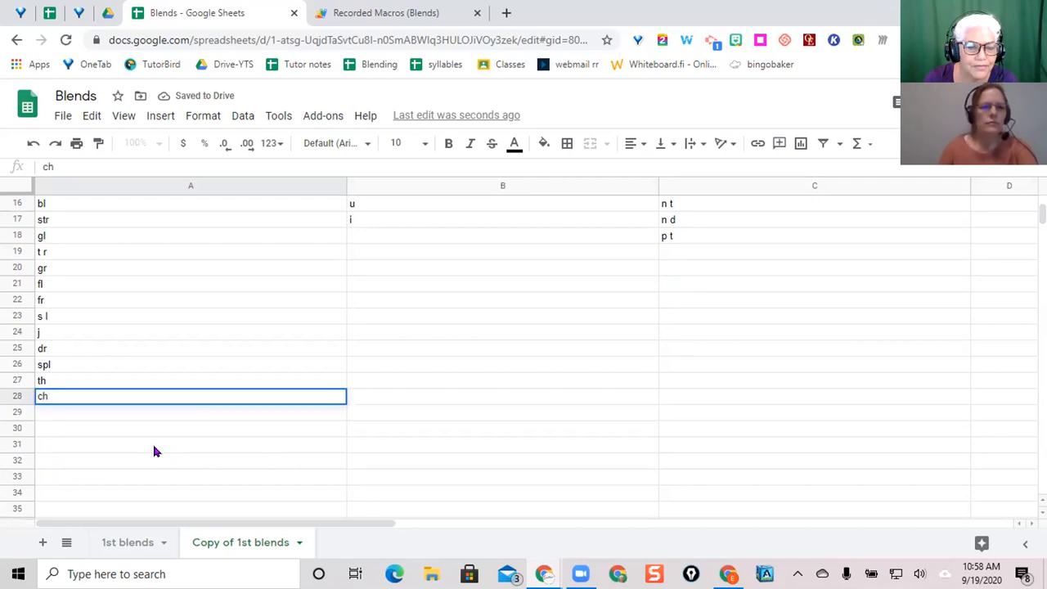
left_click(85, 412)
type("sh")
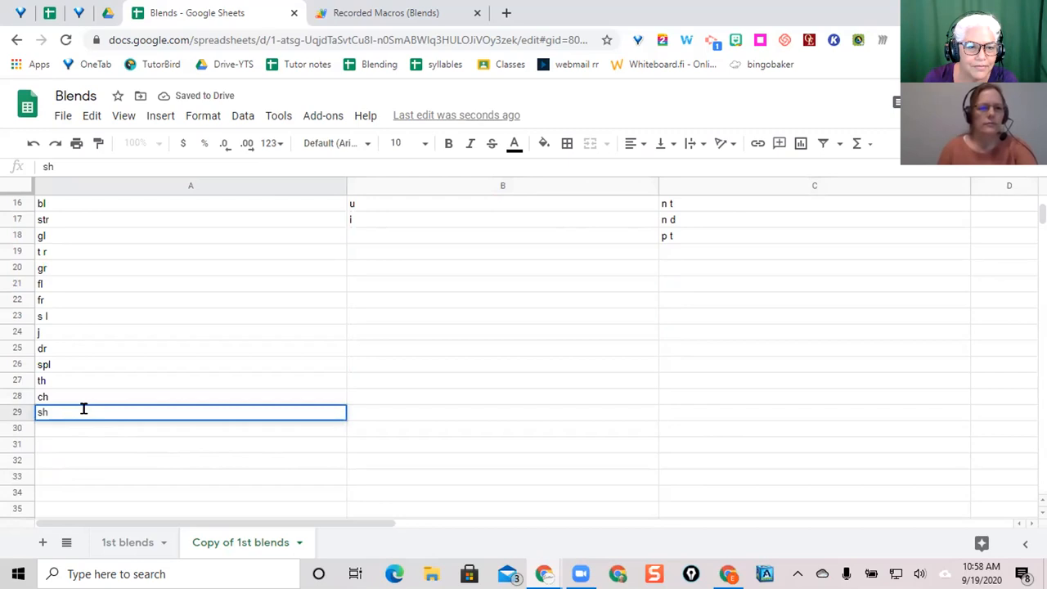
Continue the column A list with "wh", "thr" and "shr" in cells A30 to A32.
key("Return")
type("wh")
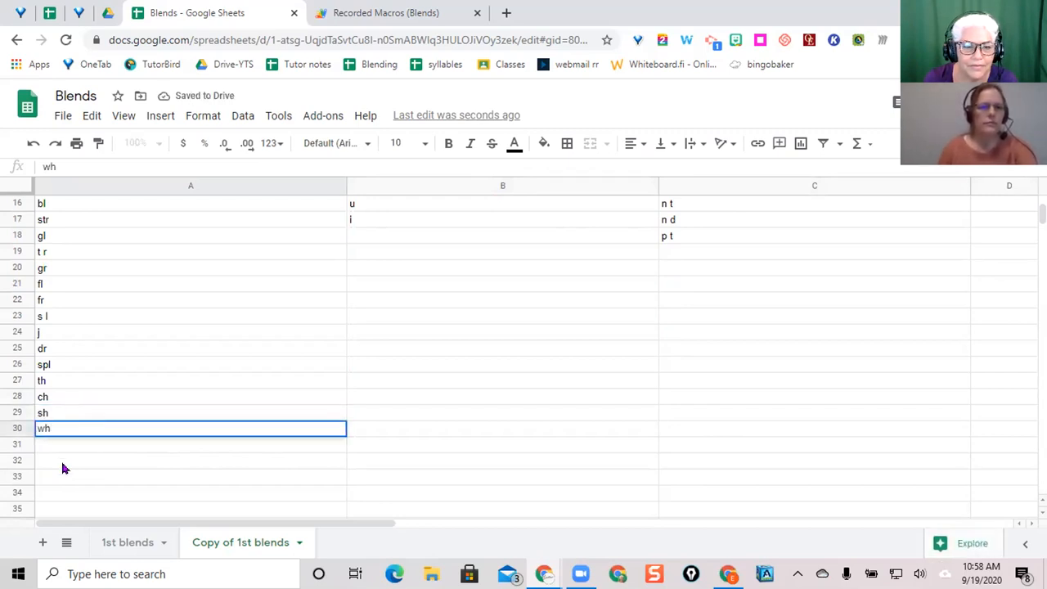
left_click(63, 442)
type("thr")
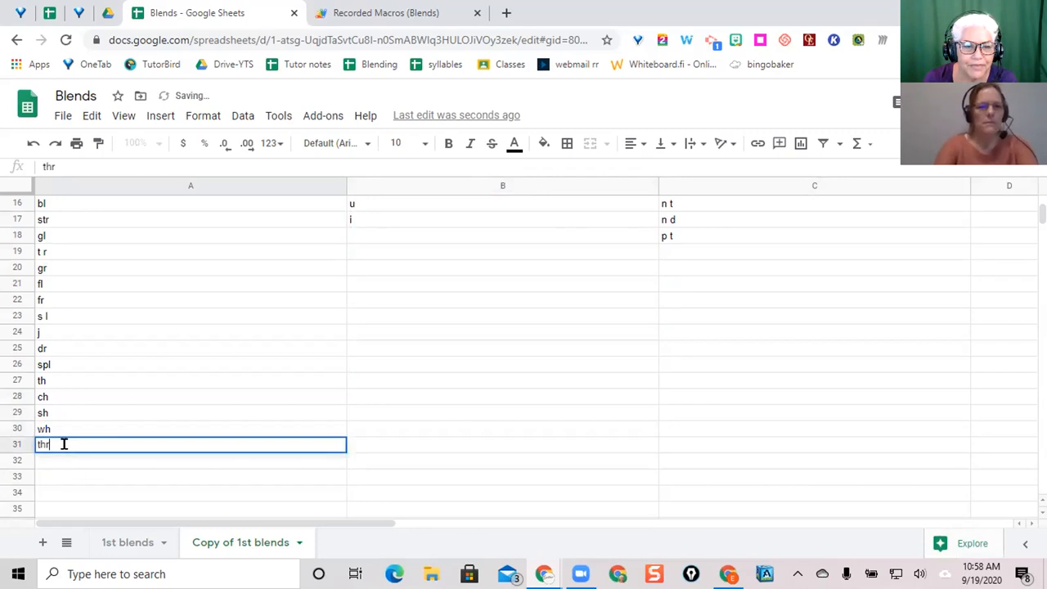
left_click(63, 459)
type("shr")
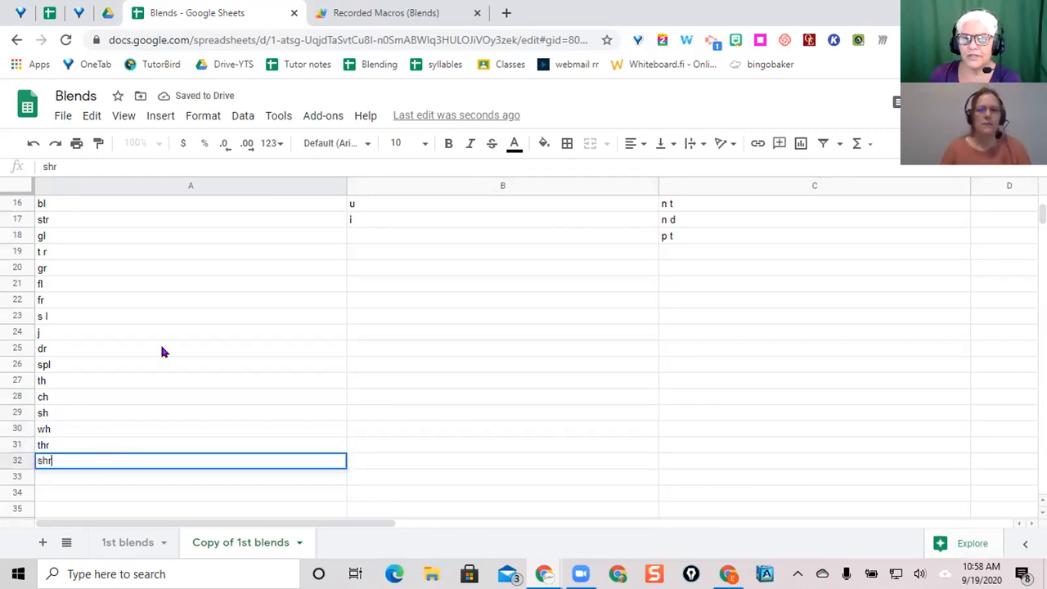
key("Return")
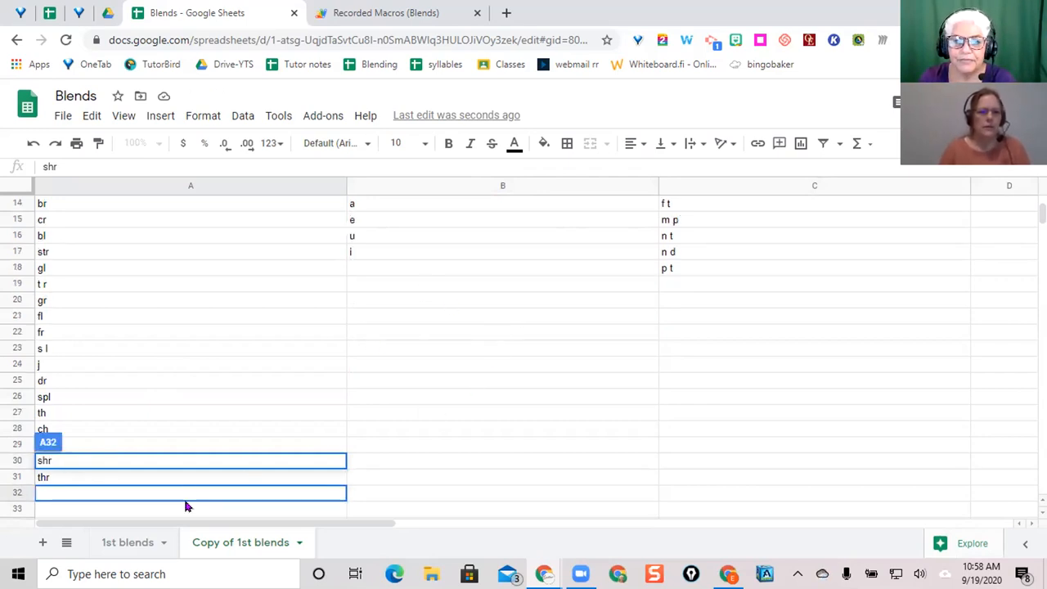
left_click(101, 476)
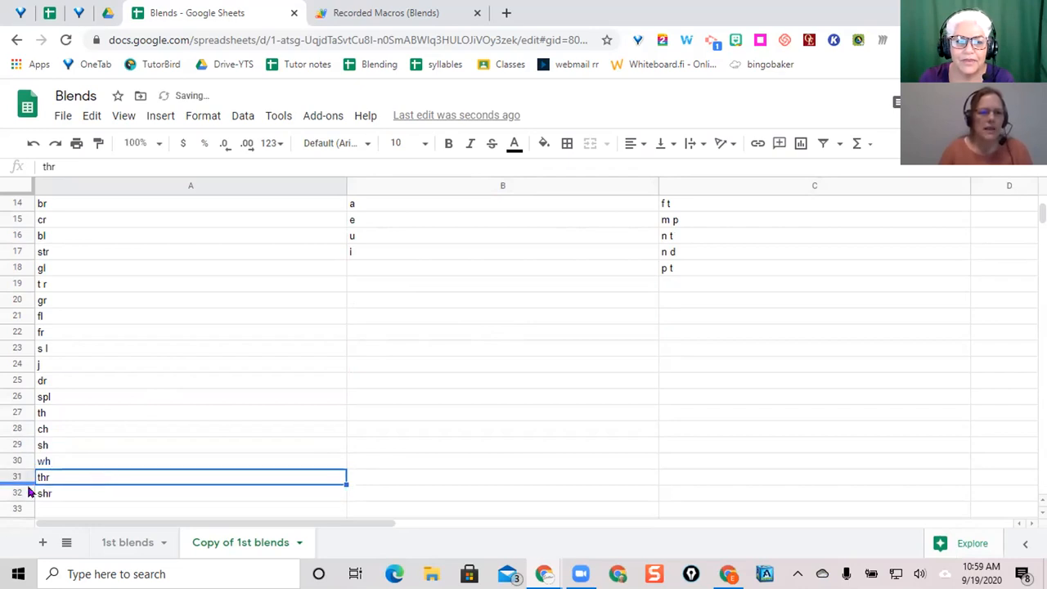
left_click(62, 493)
double_click(59, 492)
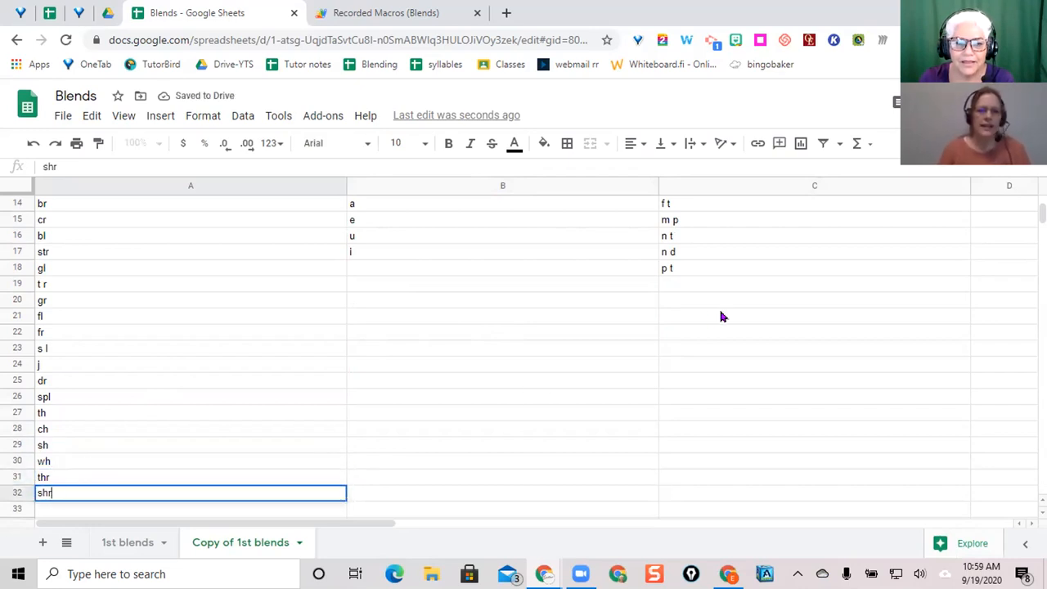
Add the endings "sh" and "th" to the column C list in cells C19 and C20.
left_click(668, 287)
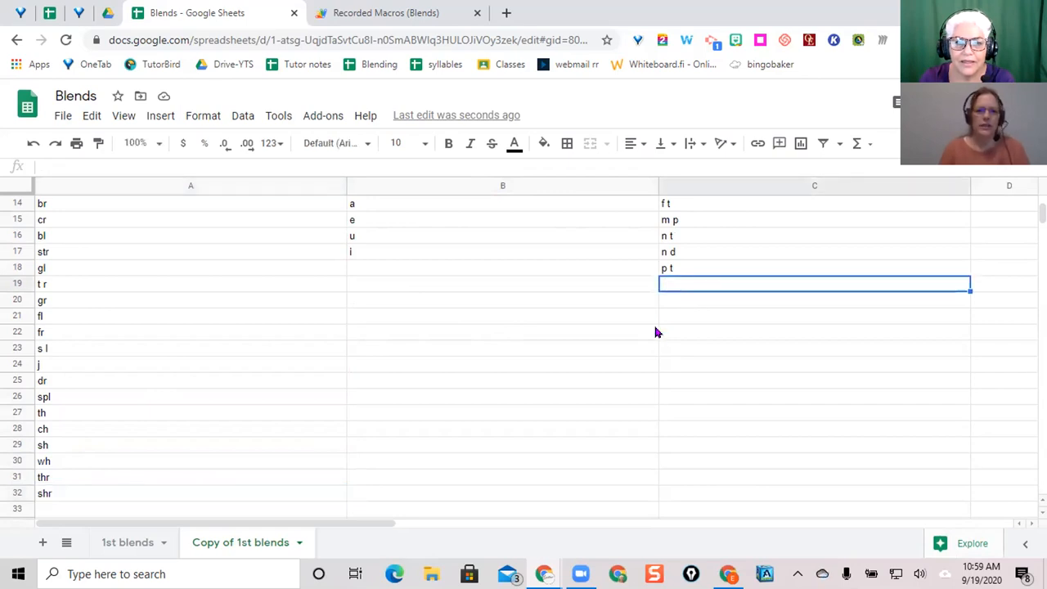
type("sh")
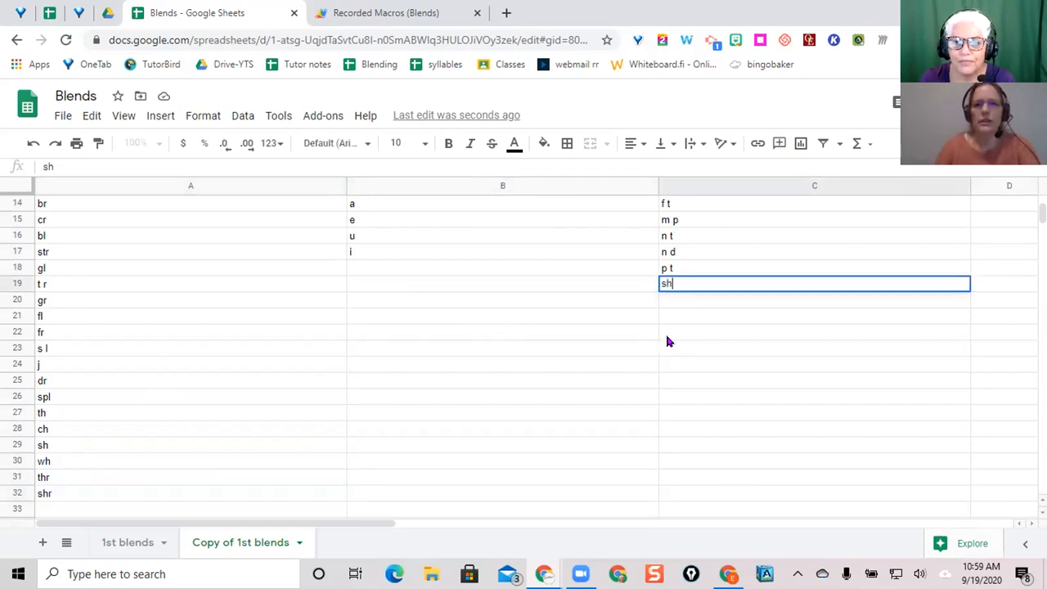
left_click(674, 304)
type("th")
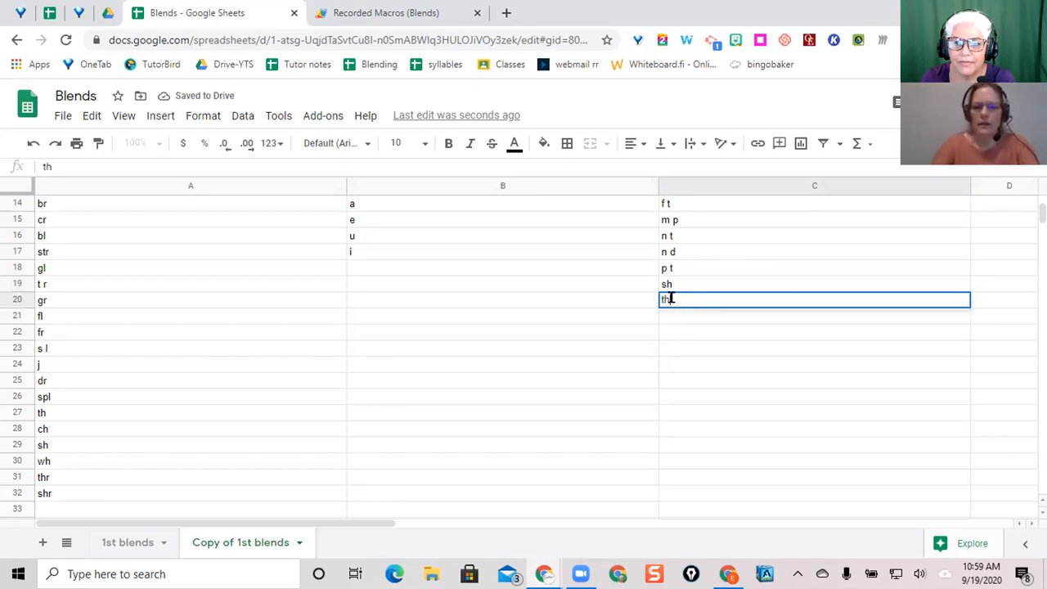
key("Return")
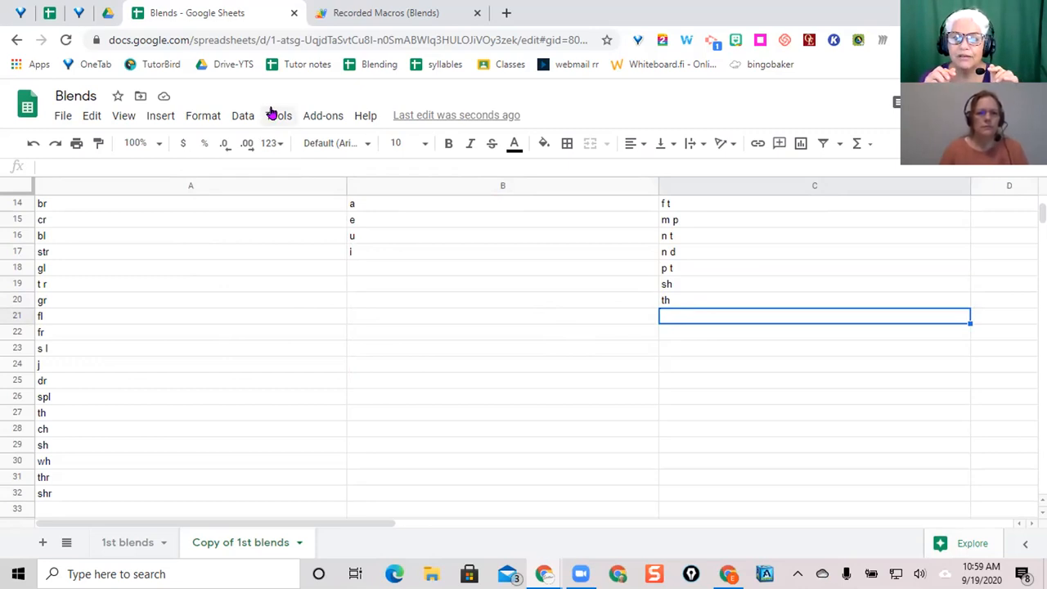
Start recording a new macro with absolute references and randomize the range A13:A32.
scroll(208, 229, "up", 1)
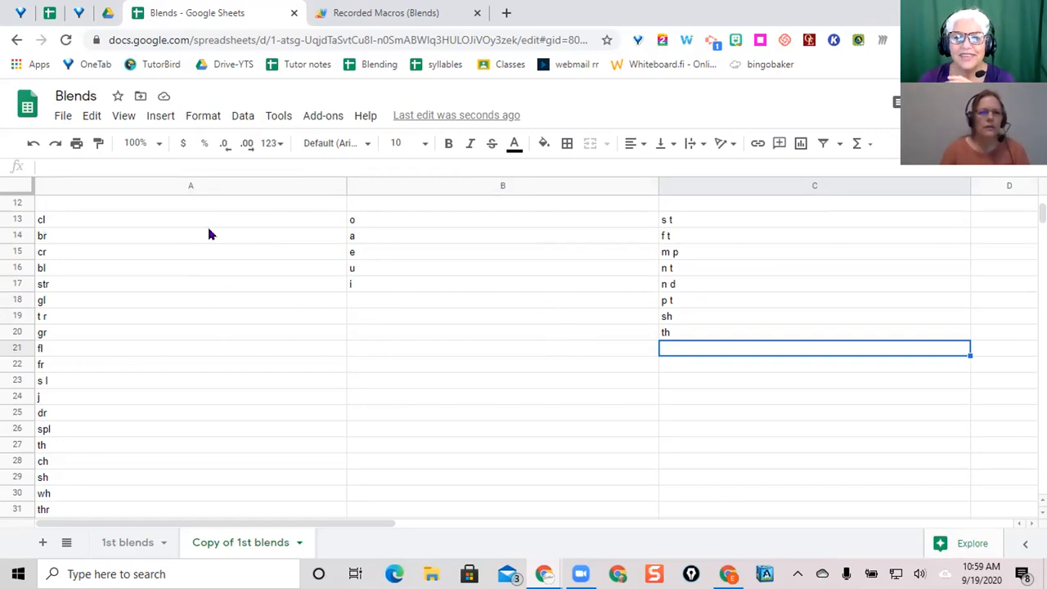
left_click(143, 220)
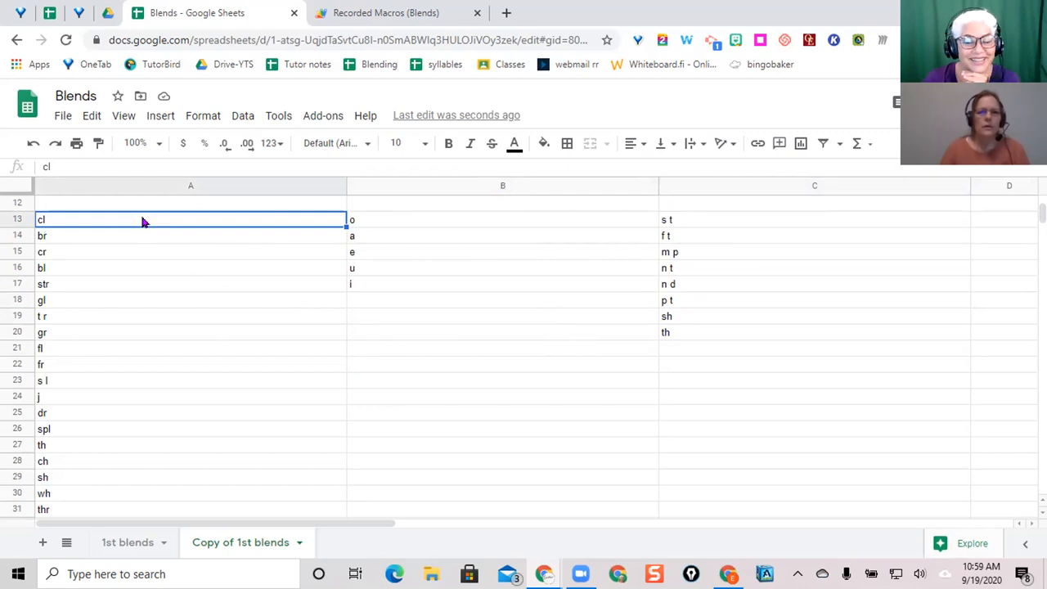
left_click(276, 117)
mouse_move(322, 209)
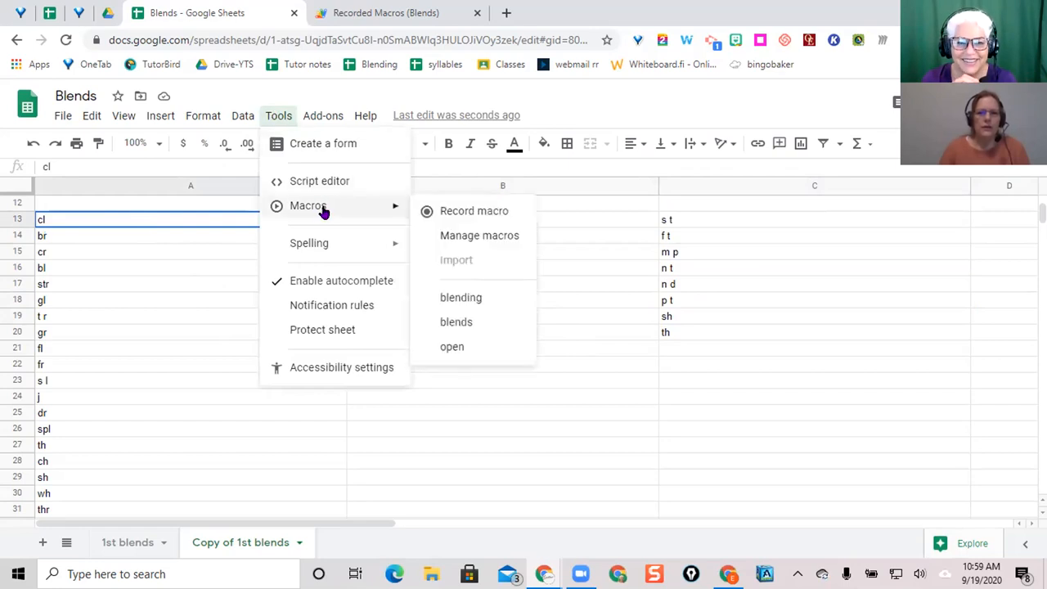
left_click(485, 213)
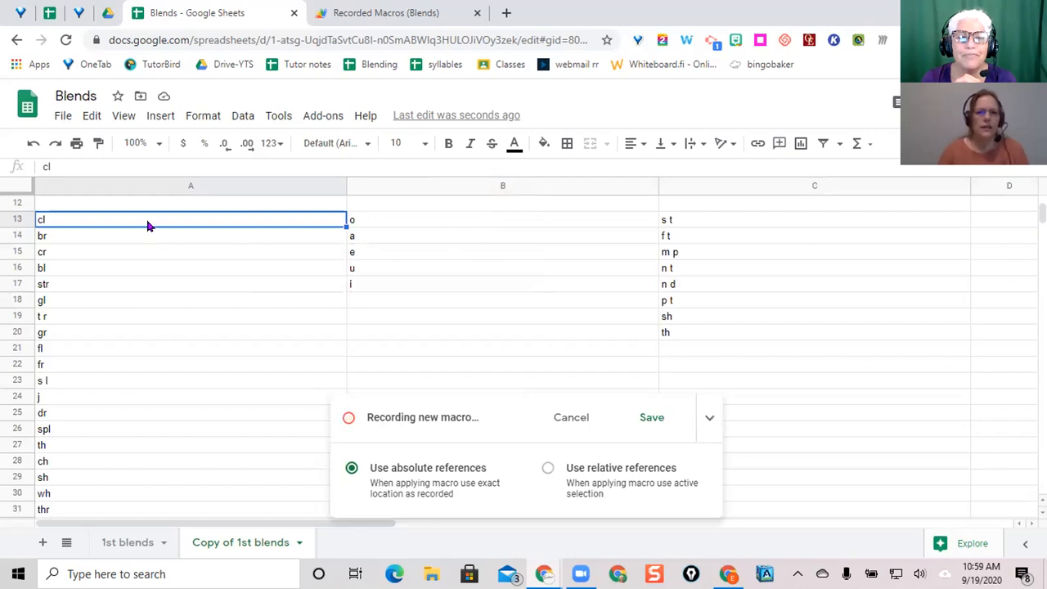
left_click_drag(149, 221, 150, 419)
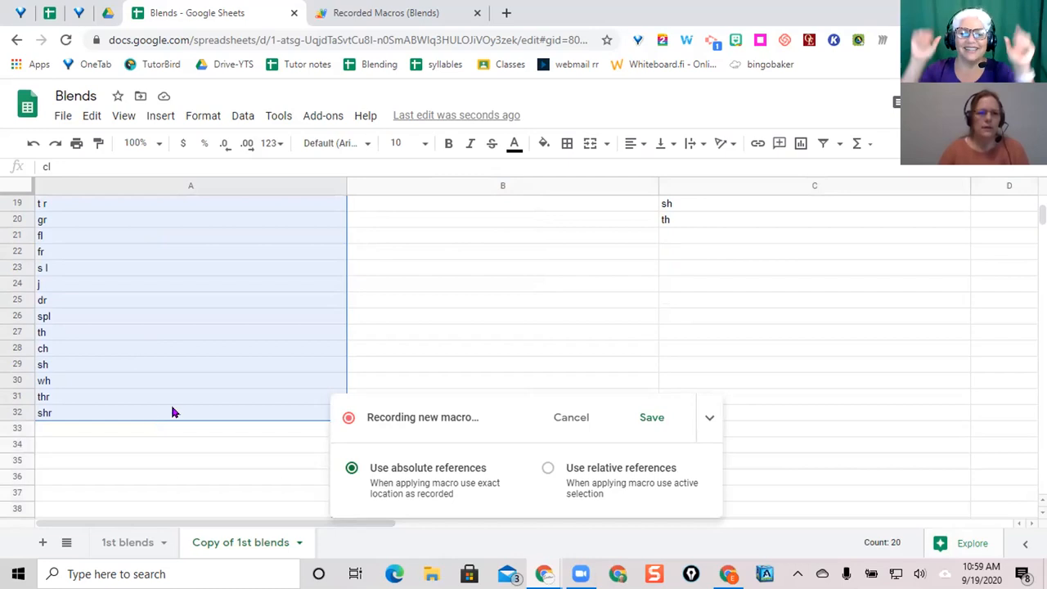
right_click(187, 294)
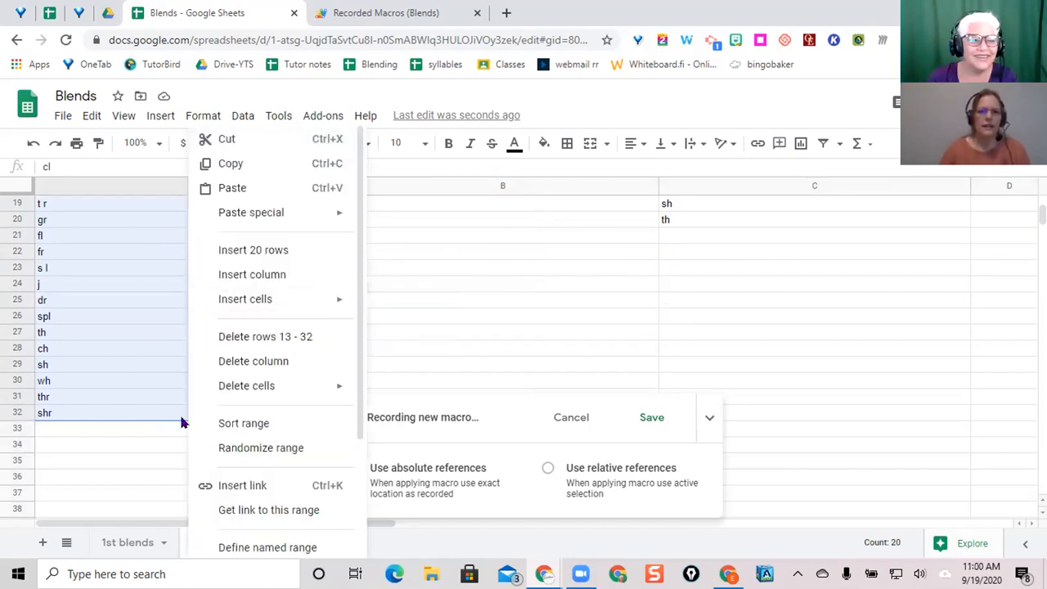
left_click(255, 451)
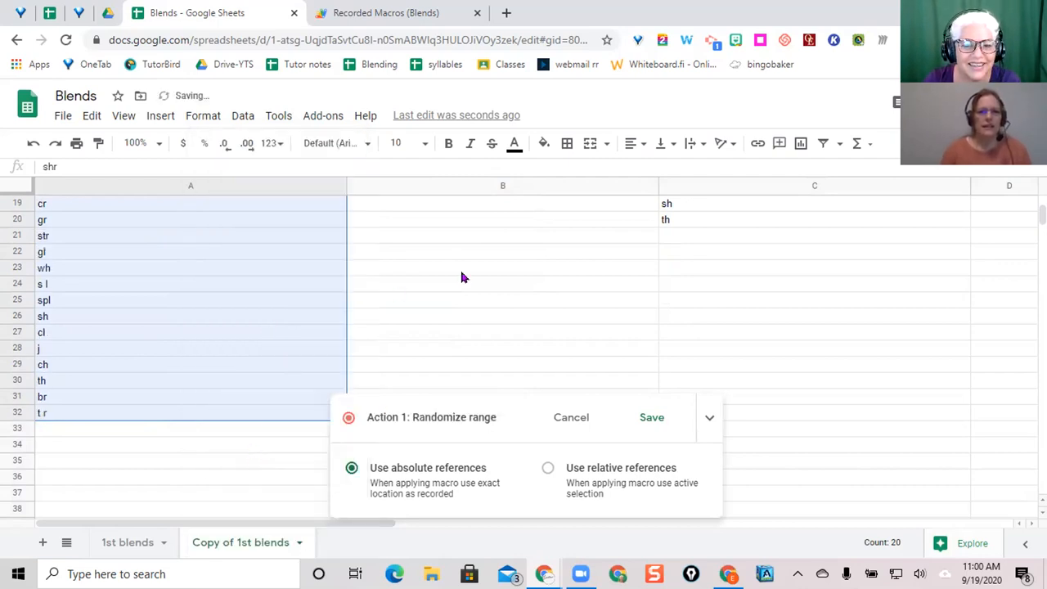
Randomize the vowel list in B13:B17 as part of the macro recording.
scroll(459, 262, "up", 1)
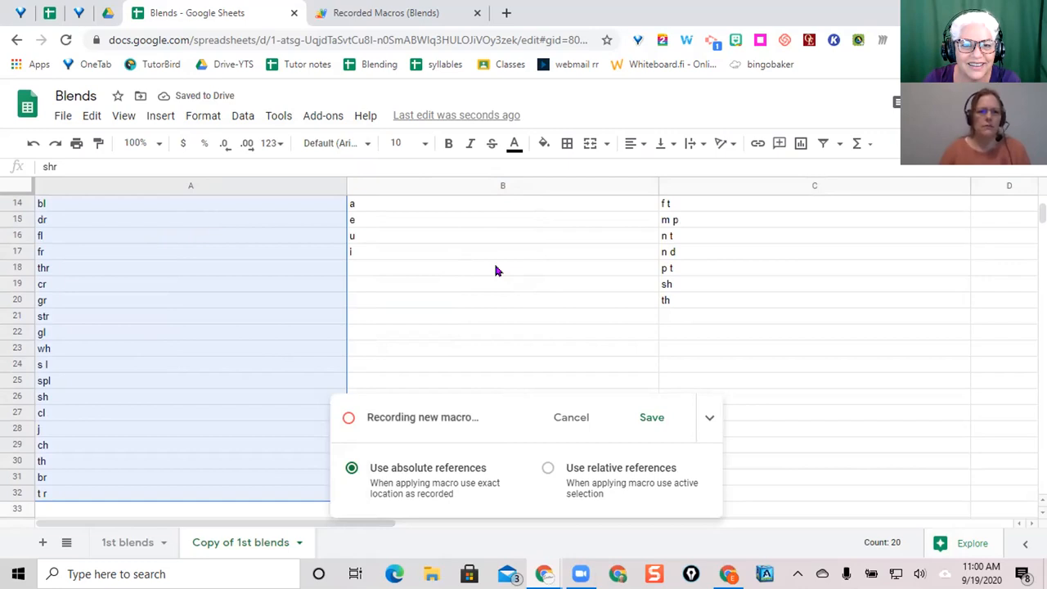
scroll(495, 270, "up", 1)
left_click(419, 220)
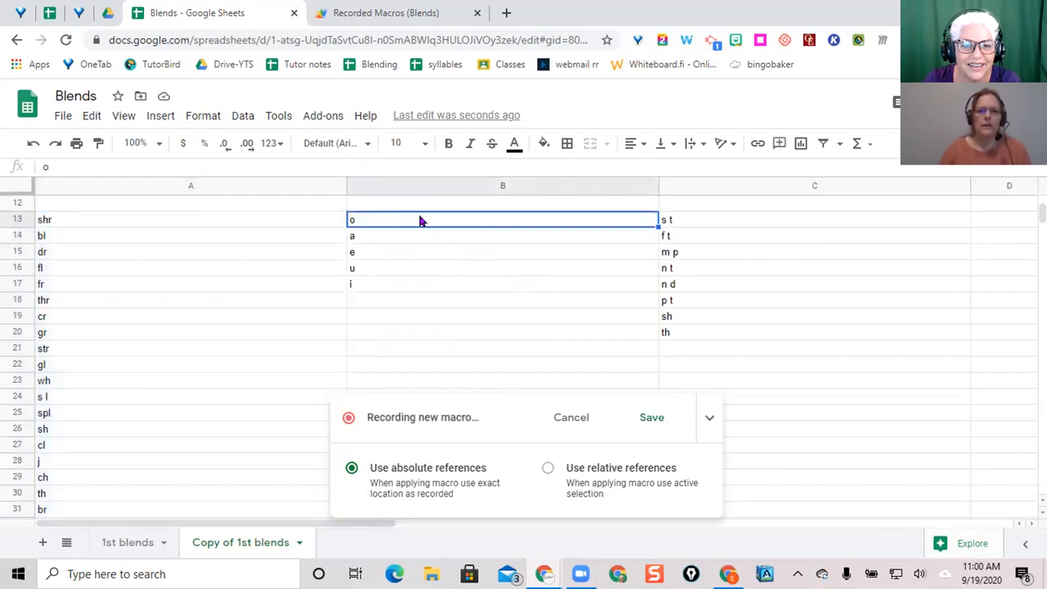
left_click_drag(420, 219, 420, 286)
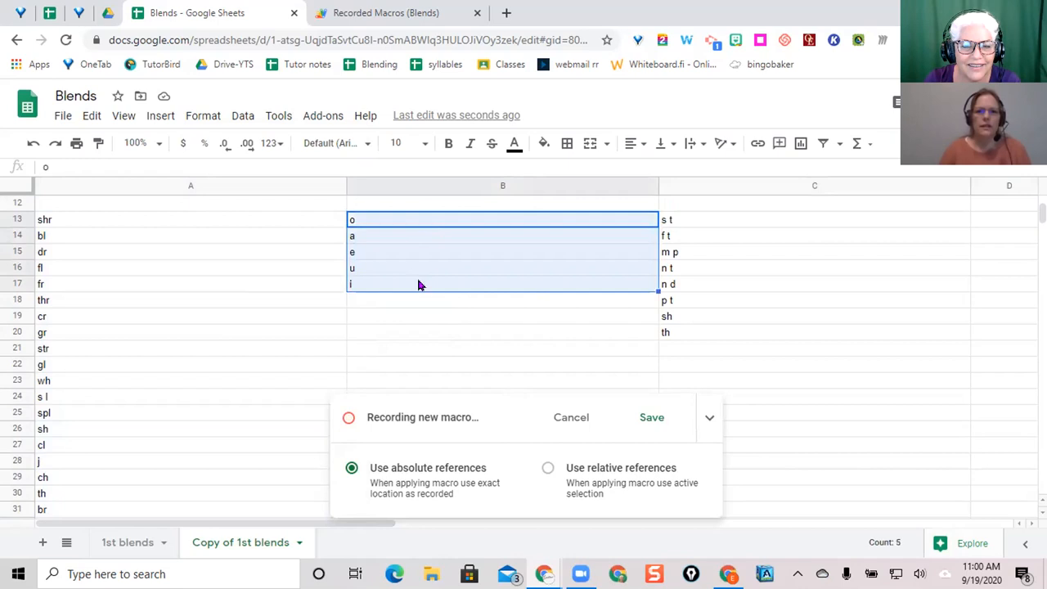
right_click(468, 251)
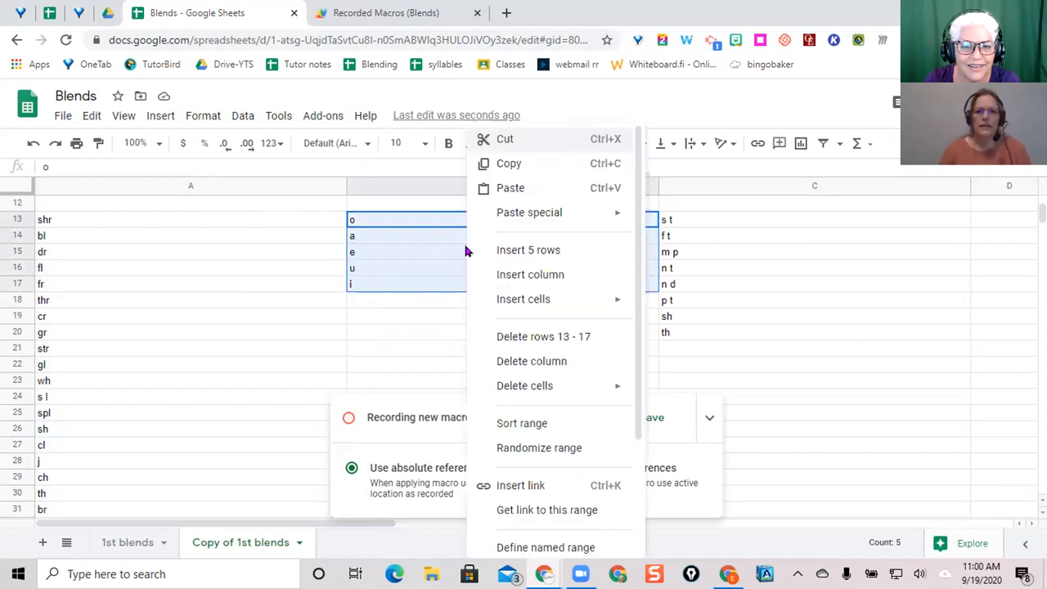
left_click(534, 448)
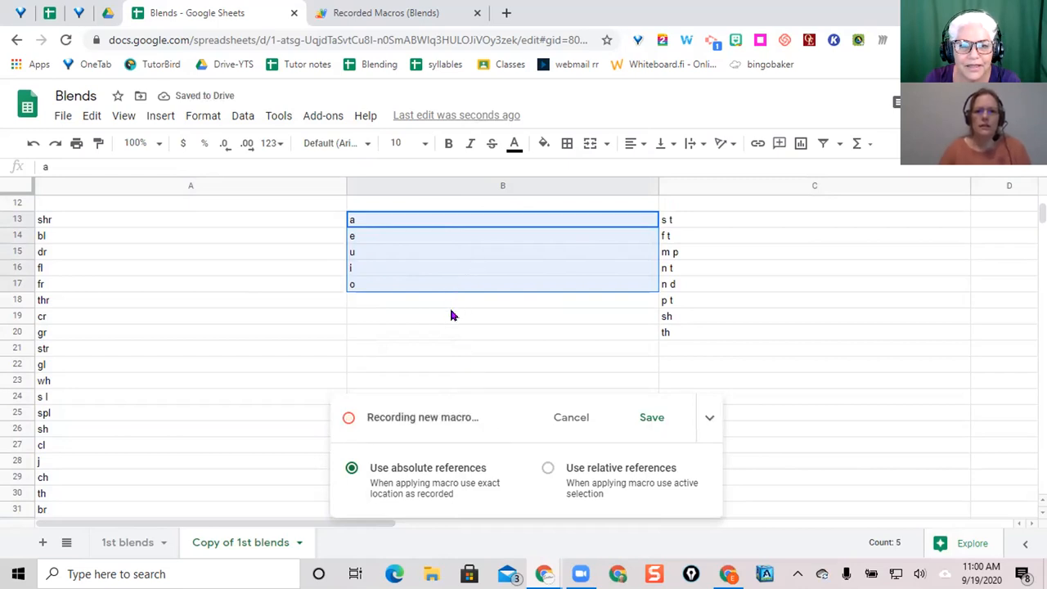
Randomize the endings list in C13:C20 while the macro is recording.
left_click(699, 219)
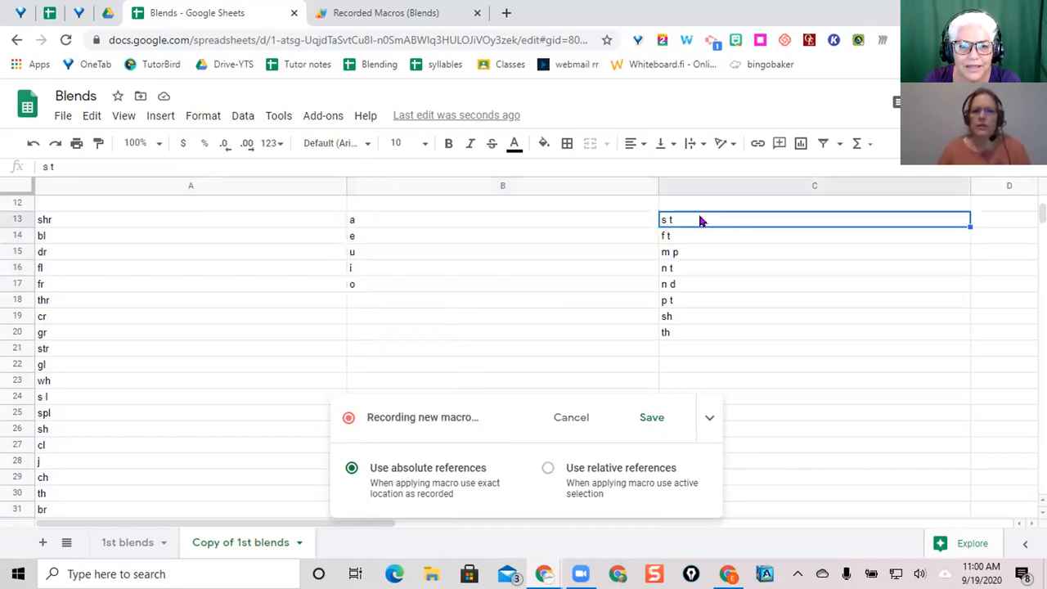
left_click_drag(700, 219, 699, 252)
left_click_drag(700, 312, 689, 334)
right_click(754, 283)
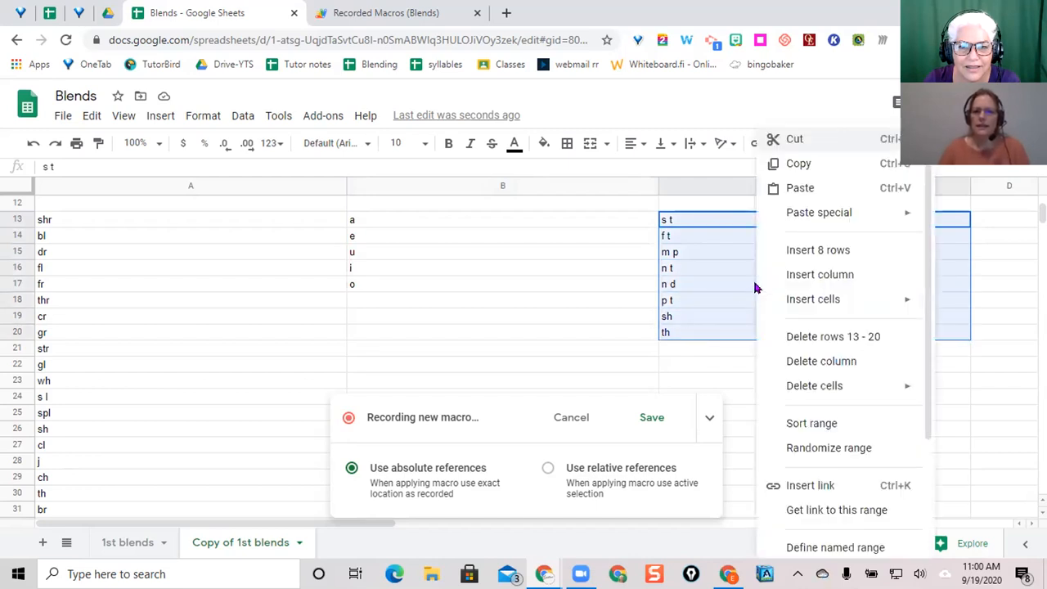
left_click(828, 447)
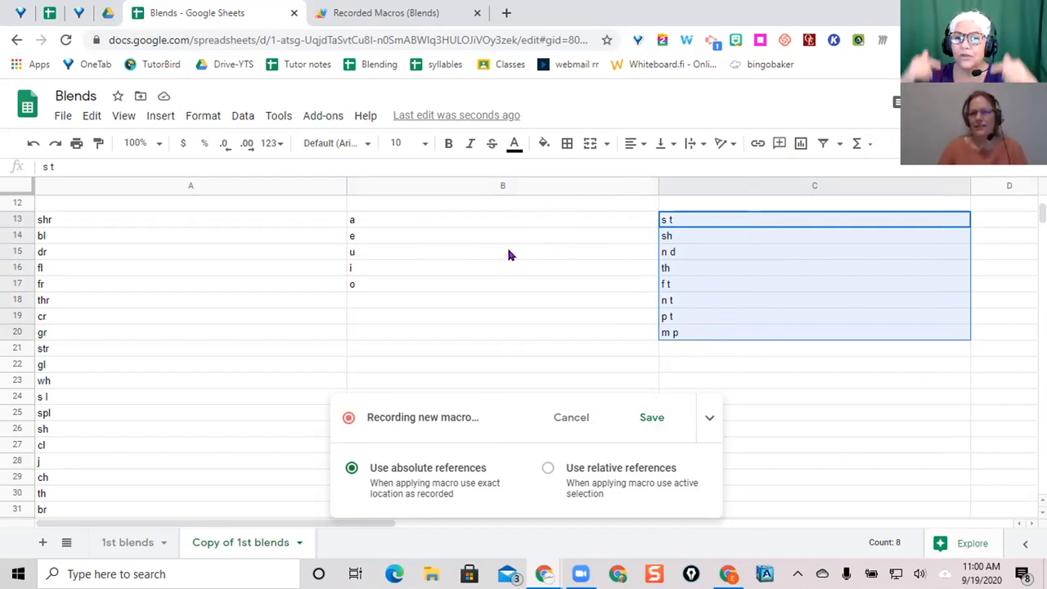
Hide column C as part of the macro recording.
scroll(493, 259, "up", 2)
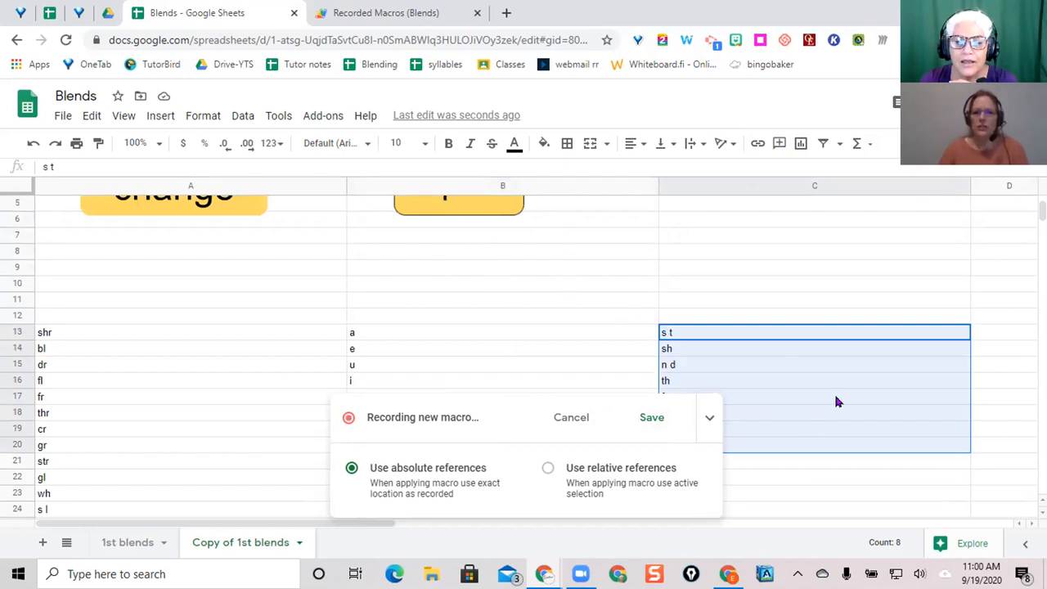
scroll(332, 278, "up", 3)
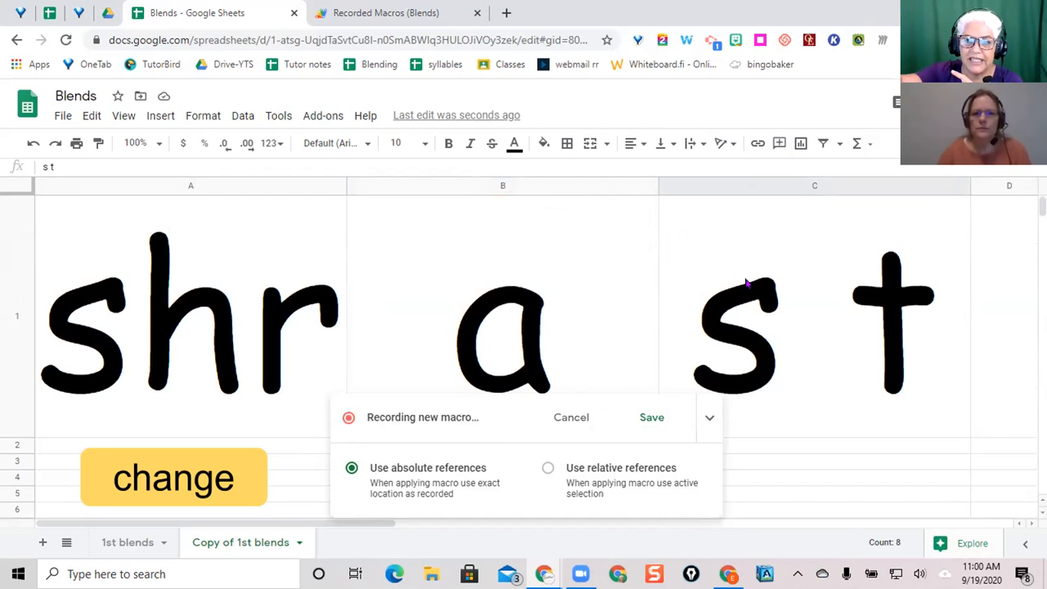
left_click(767, 188)
right_click(767, 189)
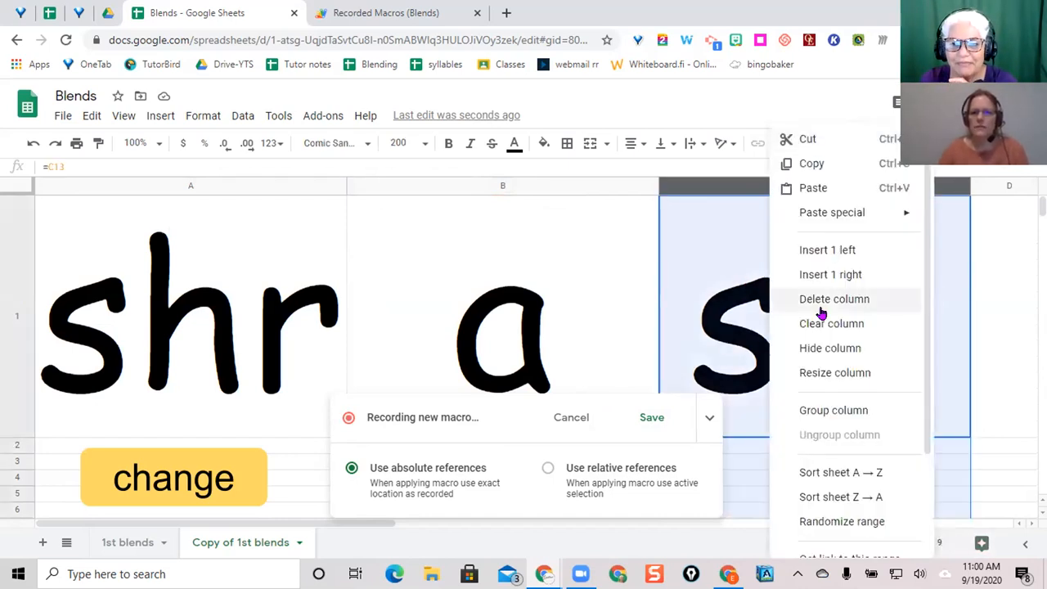
left_click(831, 351)
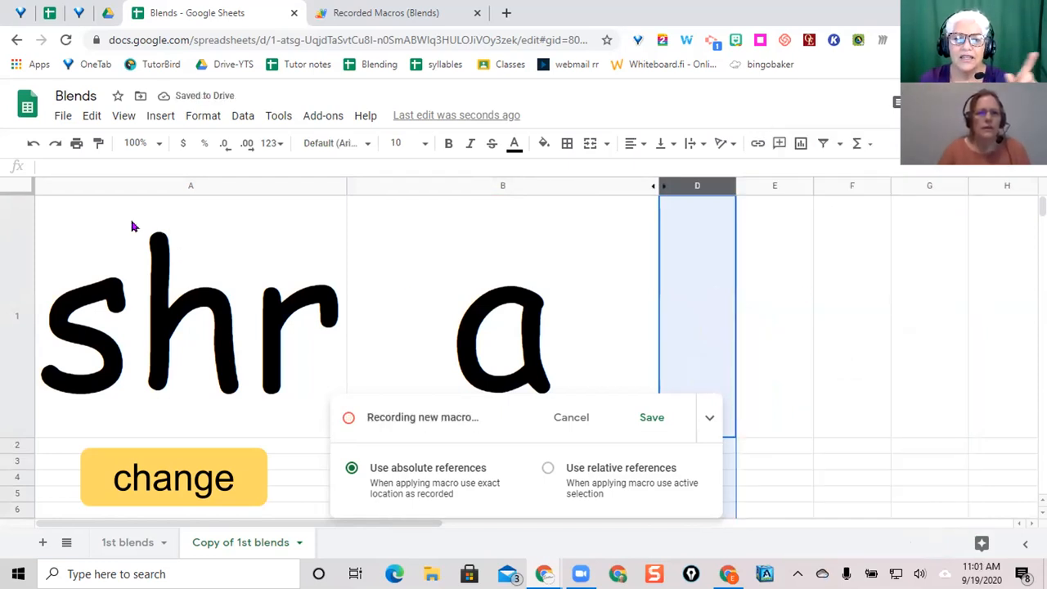
Select row 1 as the last recorded action, stop the macro recording and save the macro as "blendsdigraphs".
left_click(8, 293)
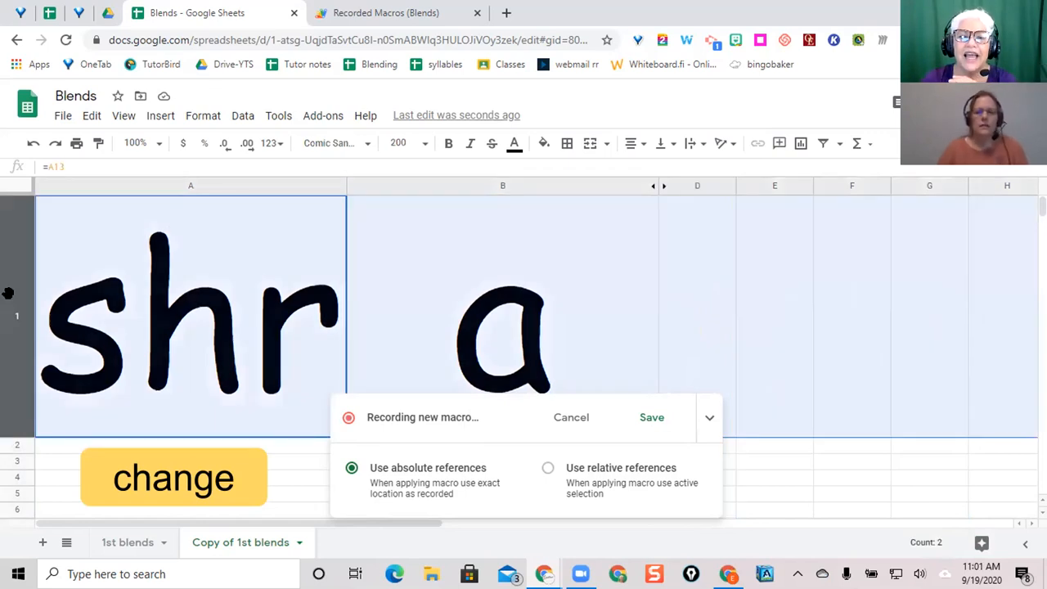
left_click(650, 417)
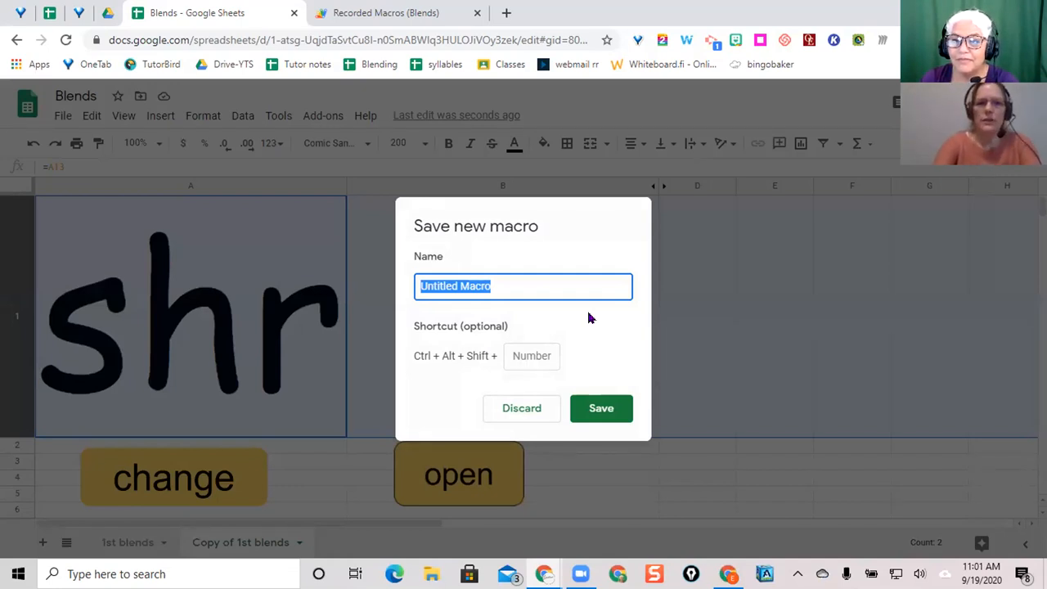
type("b")
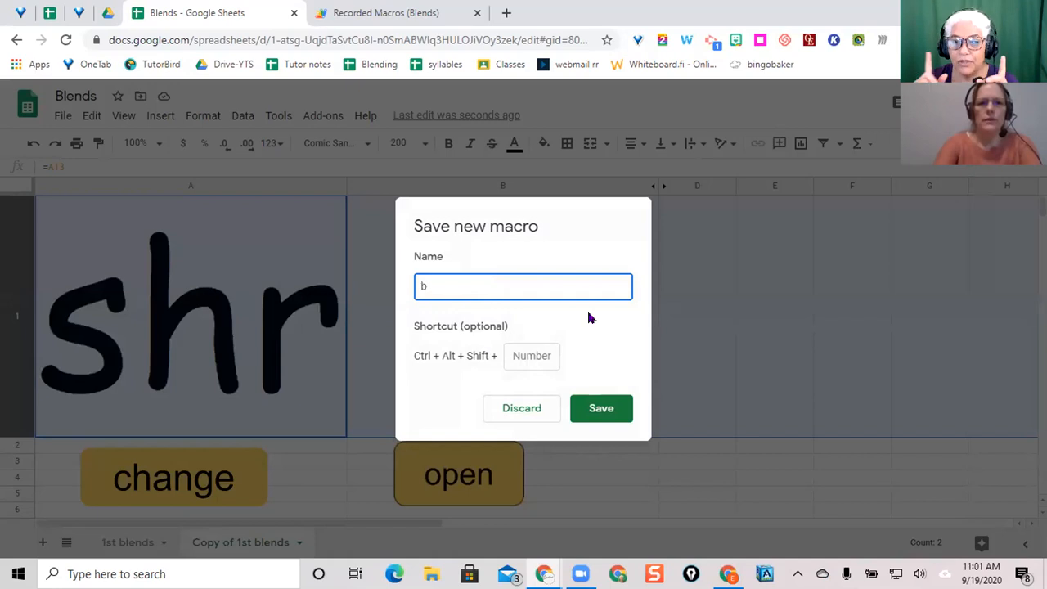
type("lend")
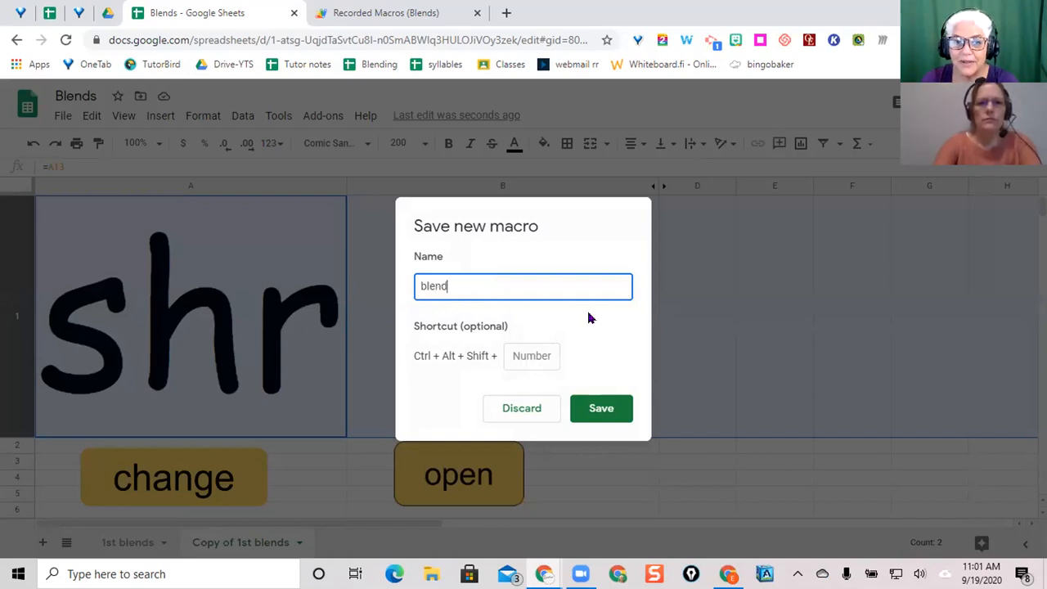
type("swith")
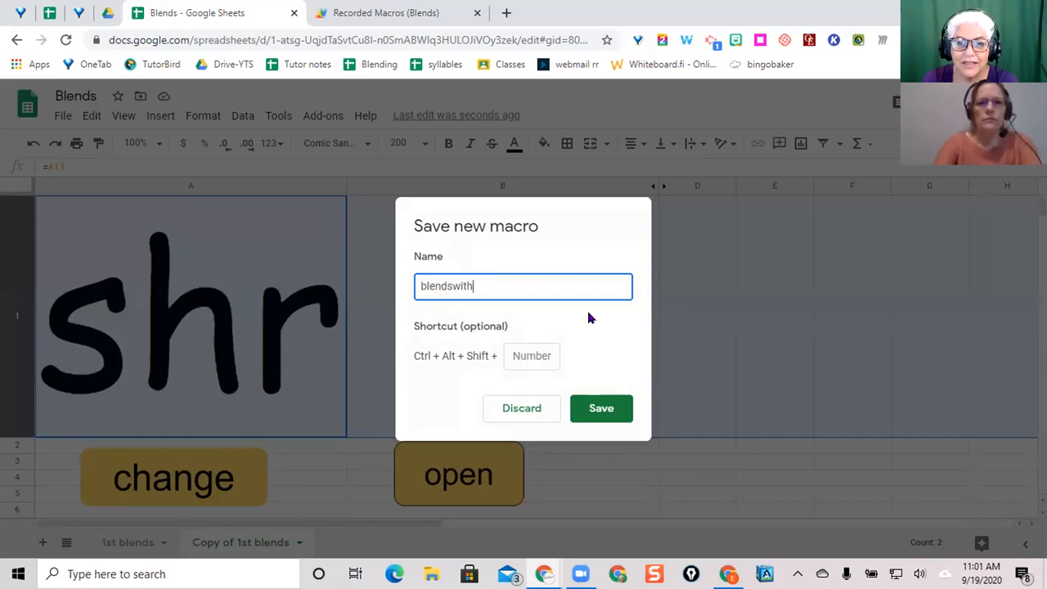
type("di")
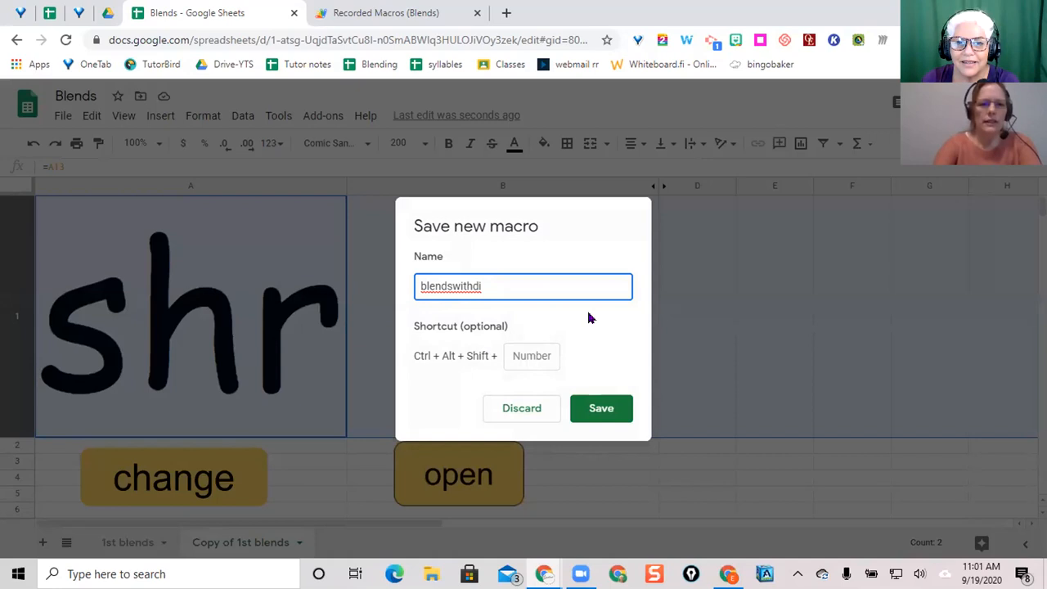
key("BackSpace")
key("BackSpace")
key("BackSpace")
key("BackSpace")
key("BackSpace")
key("BackSpace")
key("BackSpace")
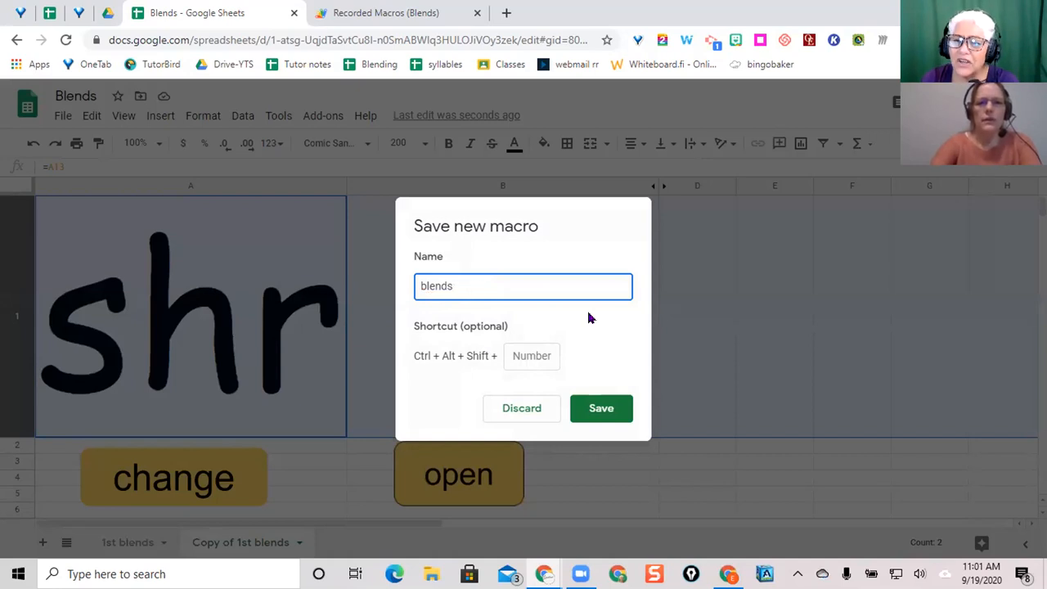
type("s ")
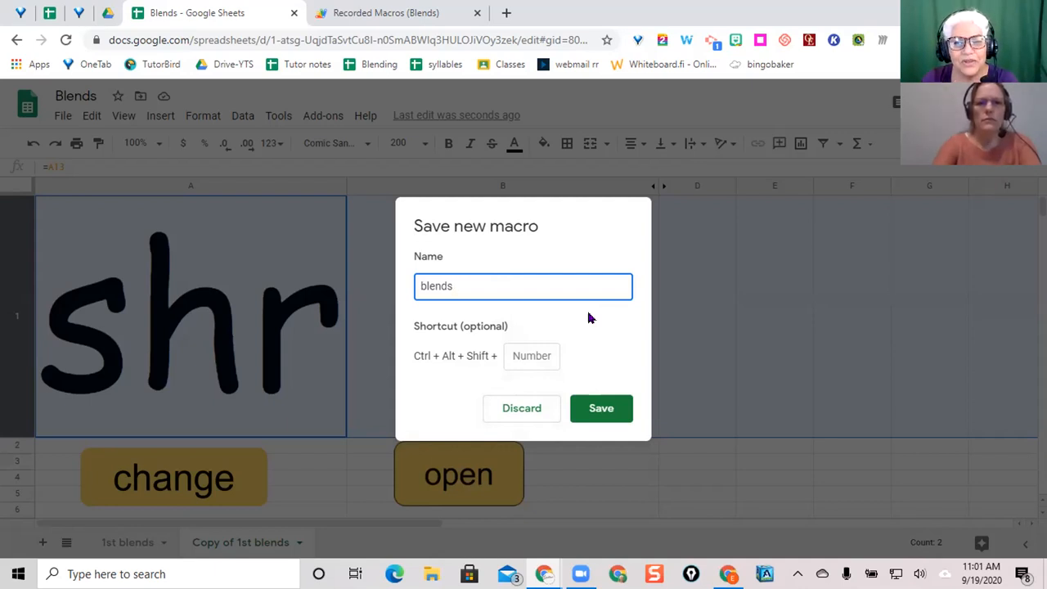
type("digrph")
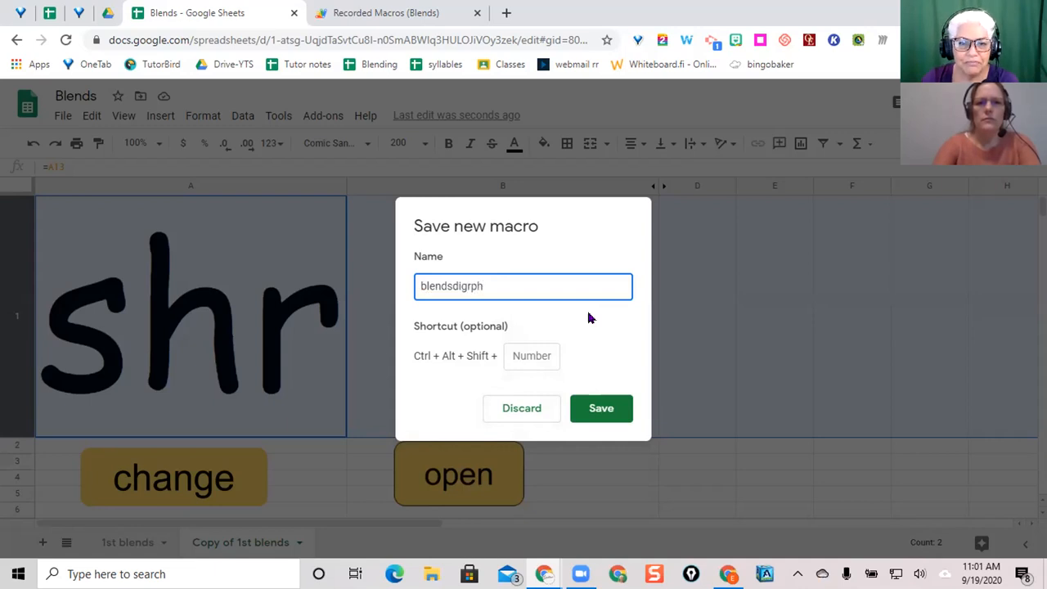
key("BackSpace")
key("BackSpace")
type("aphs")
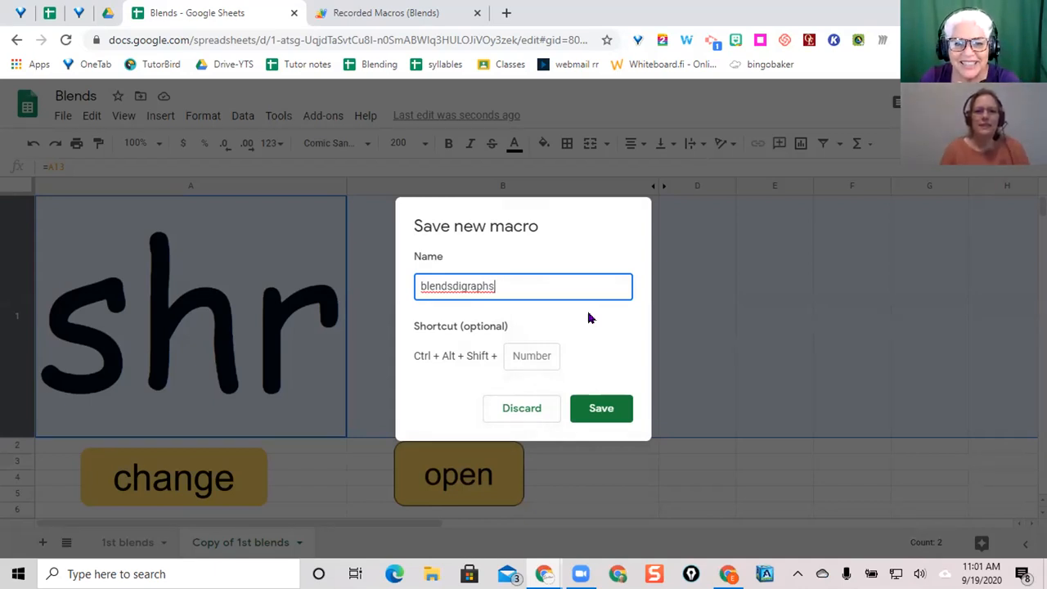
left_click(617, 409)
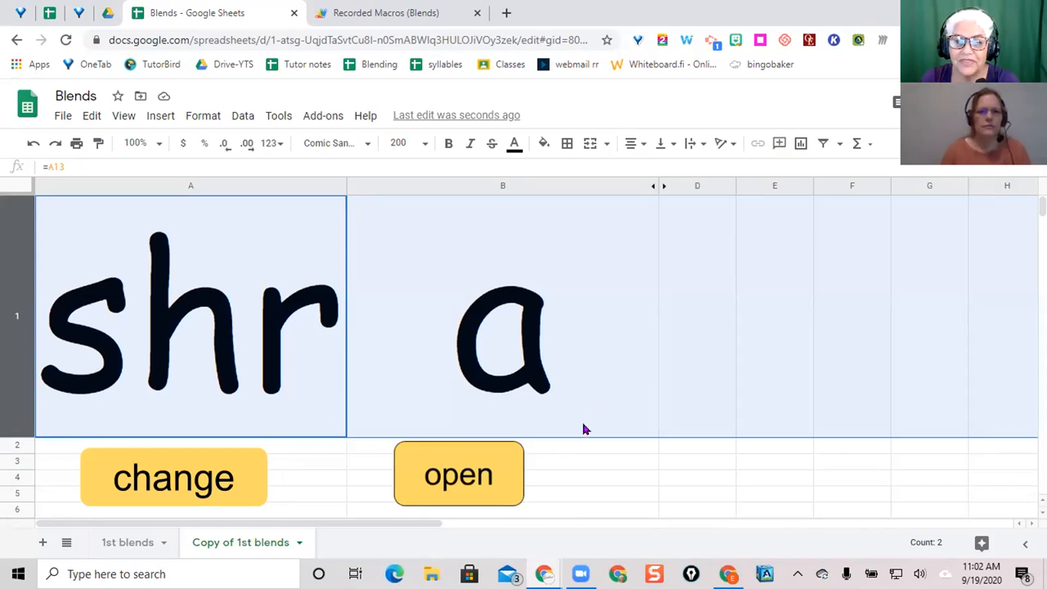
Assign the script "blendsdigraphs" to the "change" button on the copied sheet.
left_click(207, 480)
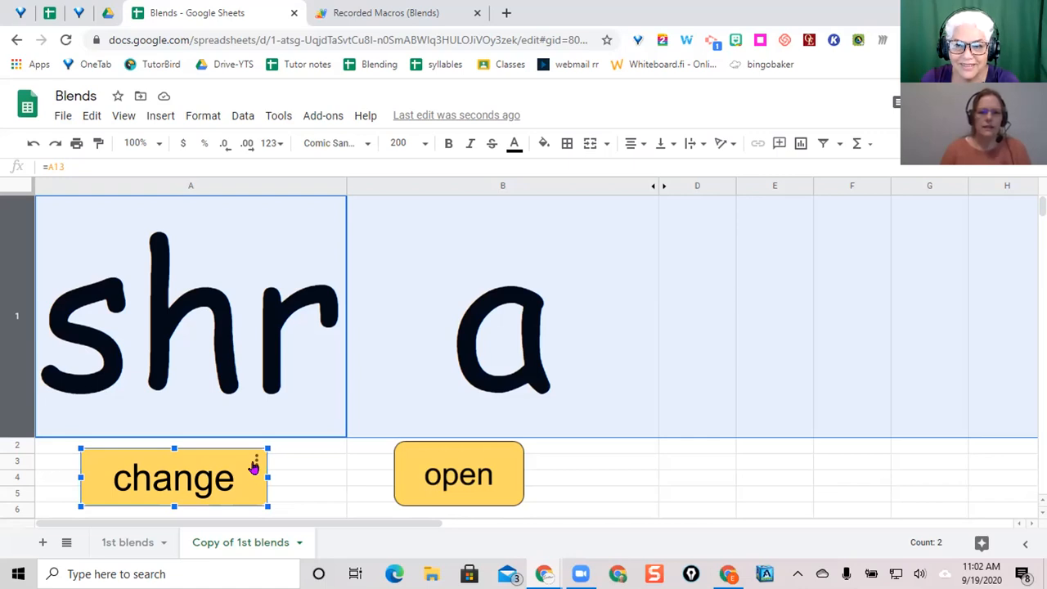
left_click(255, 464)
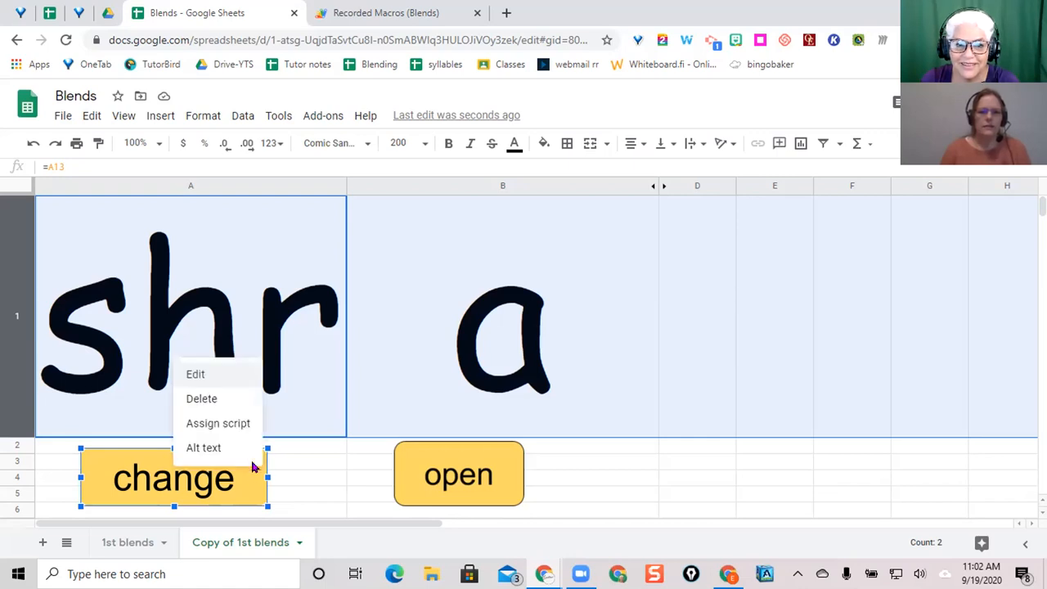
left_click(228, 425)
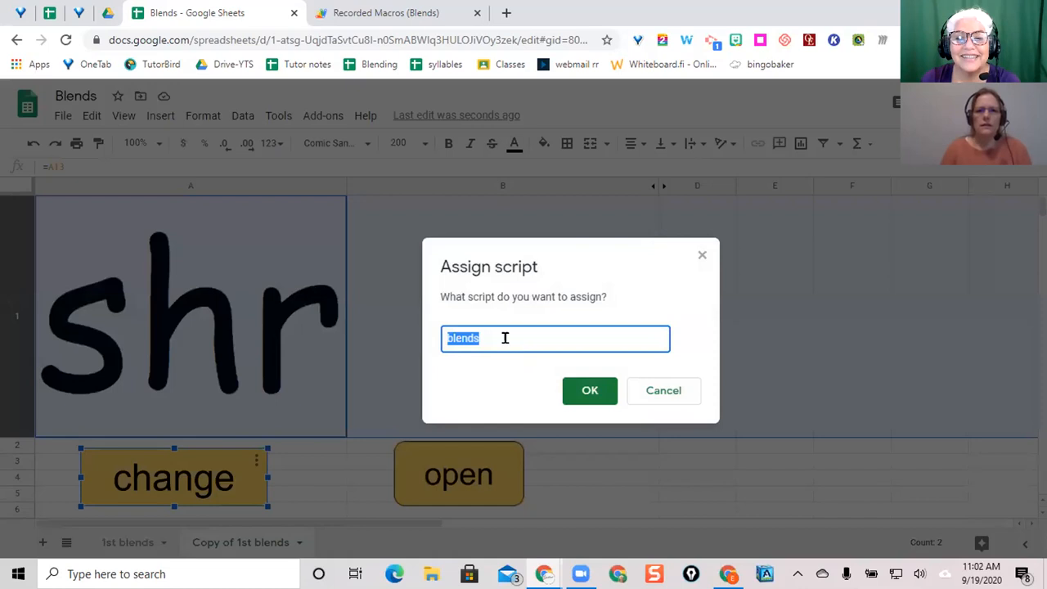
type("blen")
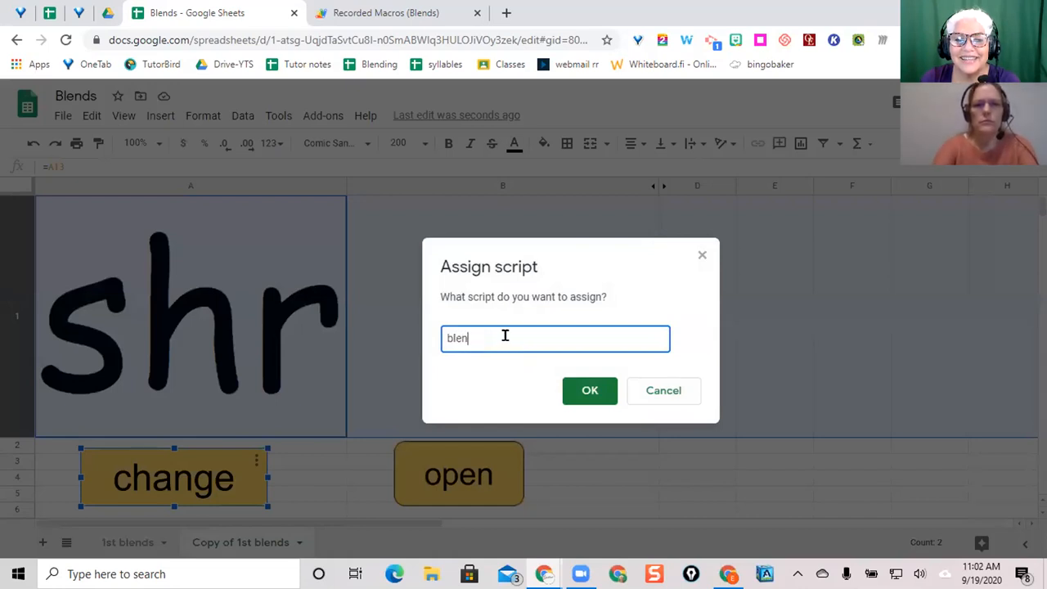
type("dsdi")
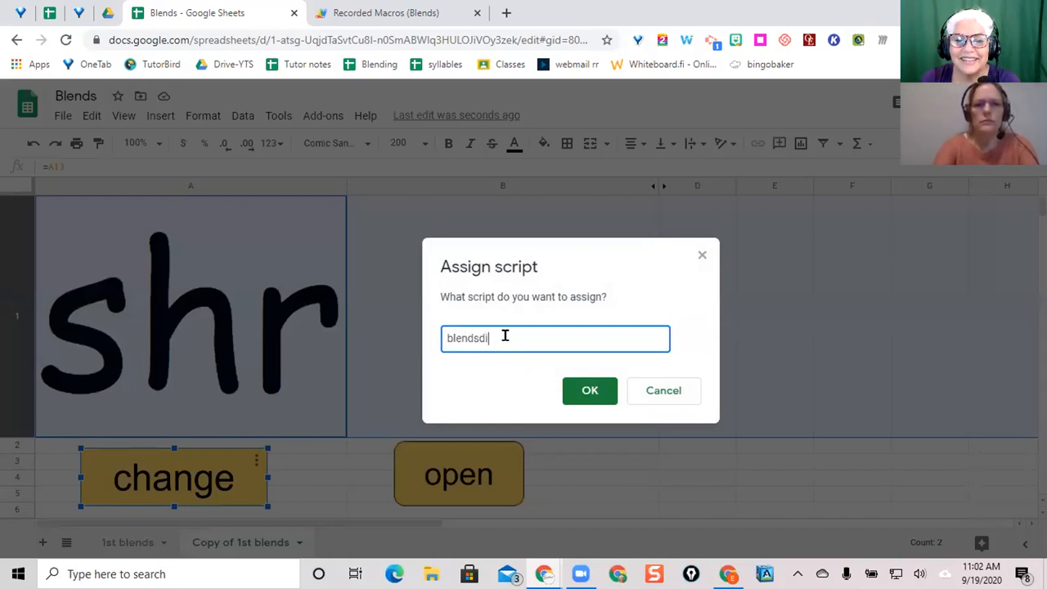
type("graphs")
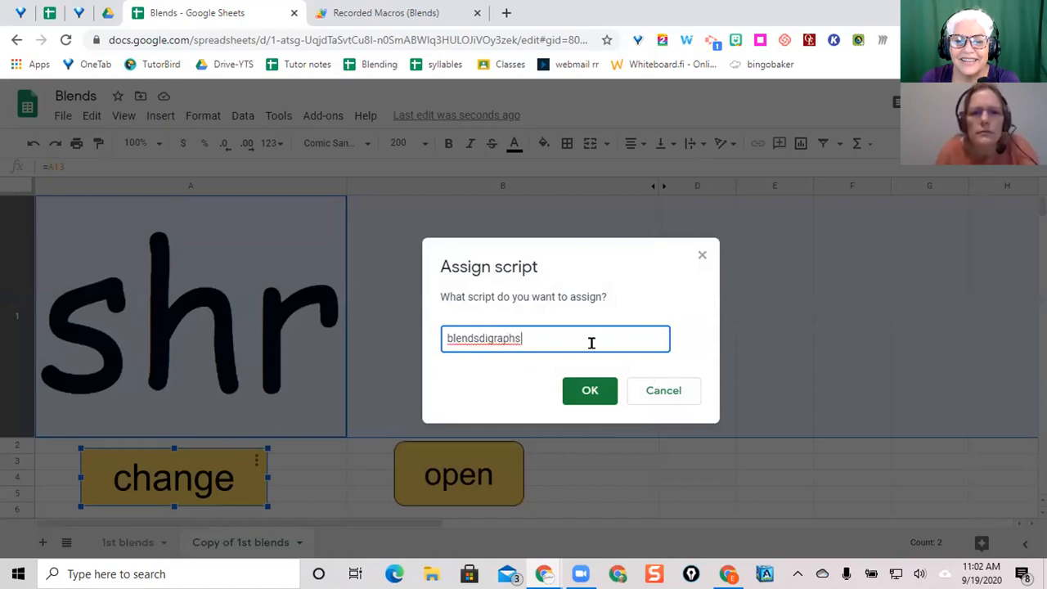
left_click(587, 390)
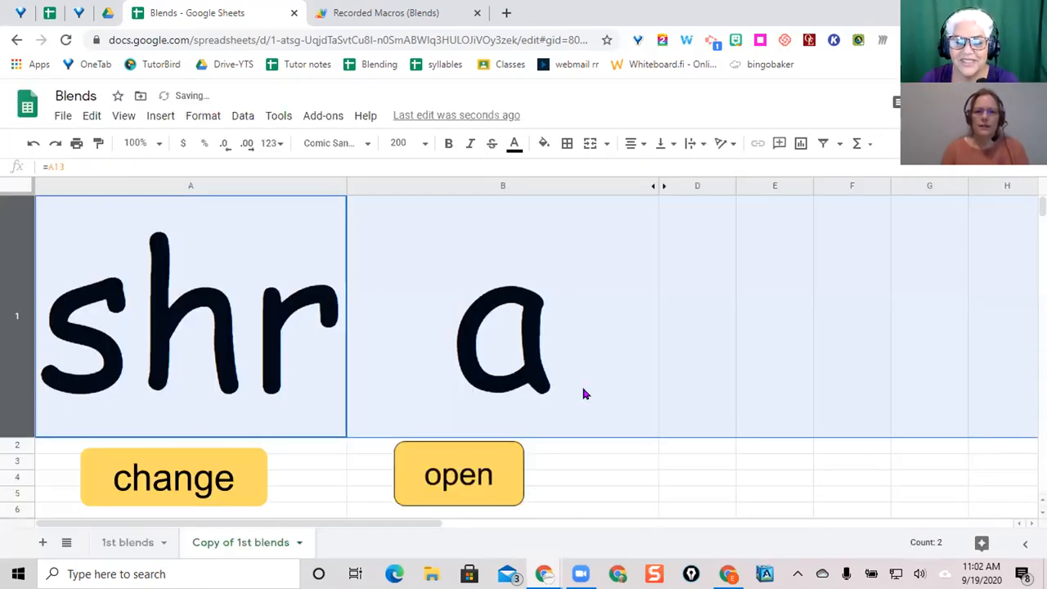
Test the "change" and "open" buttons alternately, four times each, to shuffle the letters and reveal the ending.
left_click(196, 485)
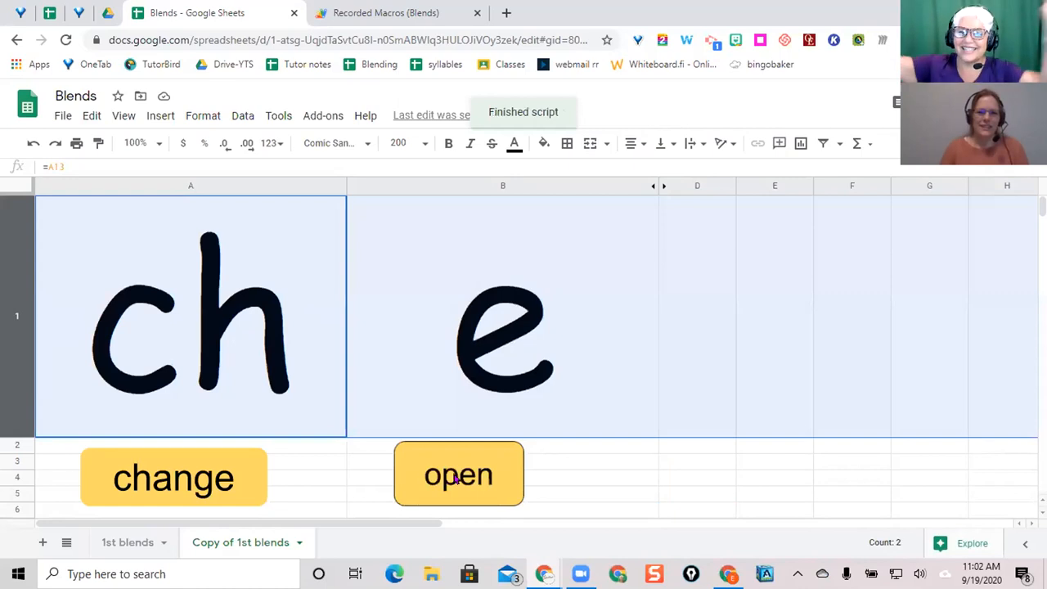
left_click(458, 480)
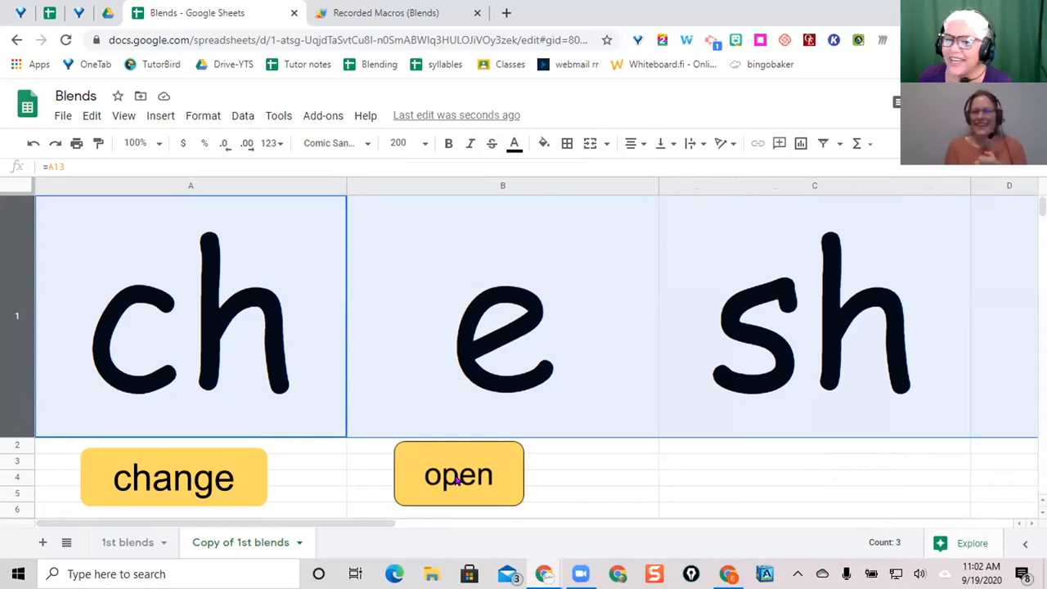
left_click(210, 482)
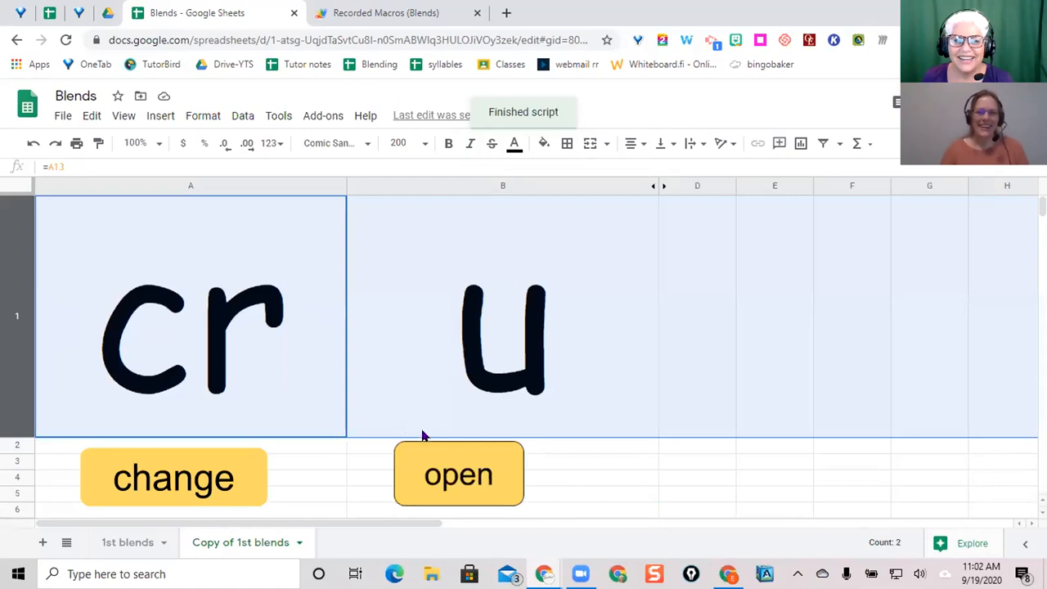
left_click(460, 471)
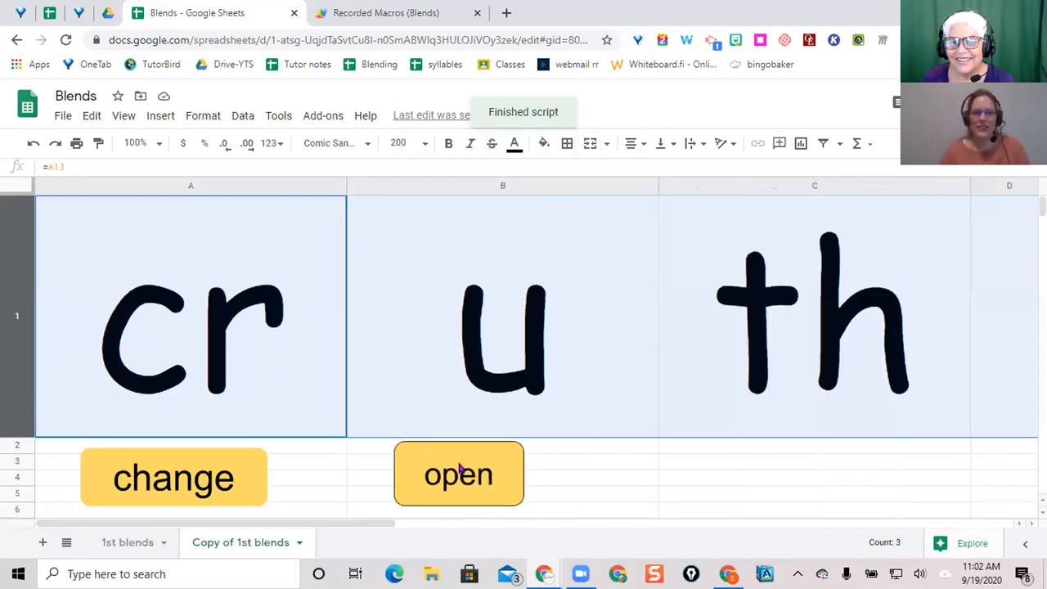
left_click(192, 484)
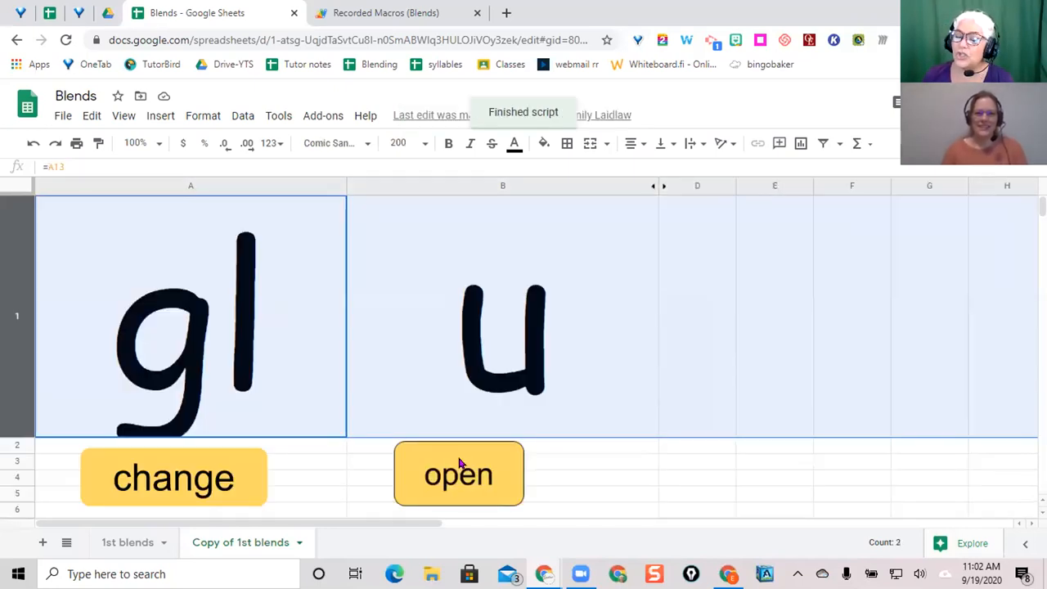
left_click(461, 471)
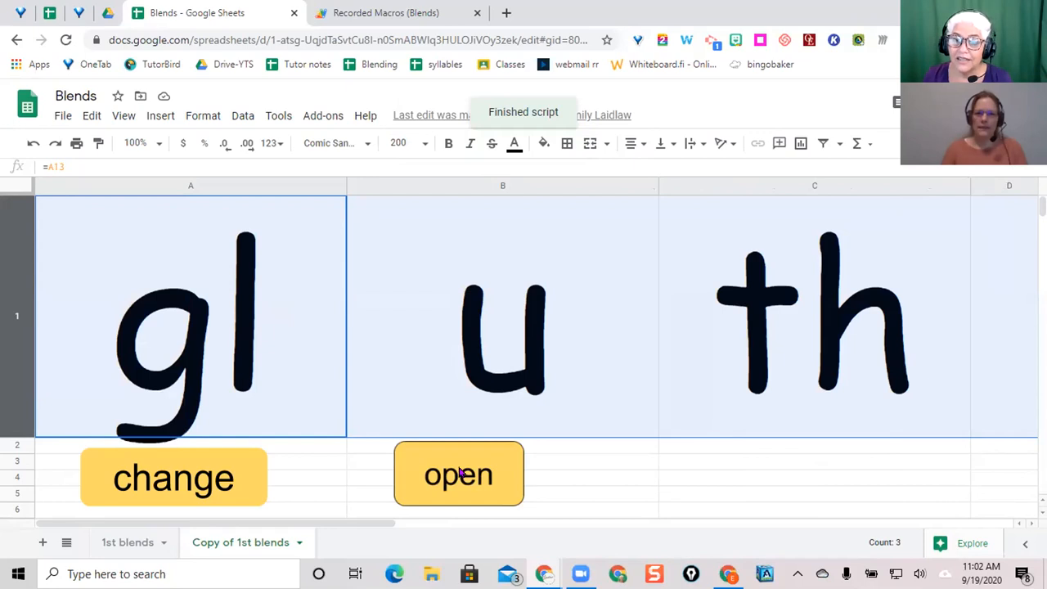
left_click(224, 488)
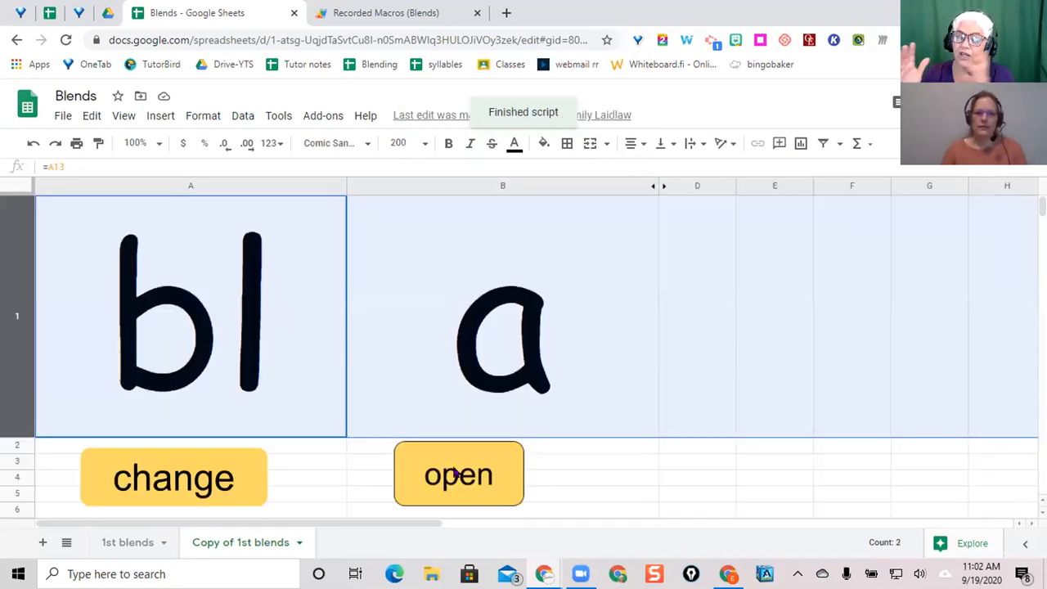
left_click(456, 474)
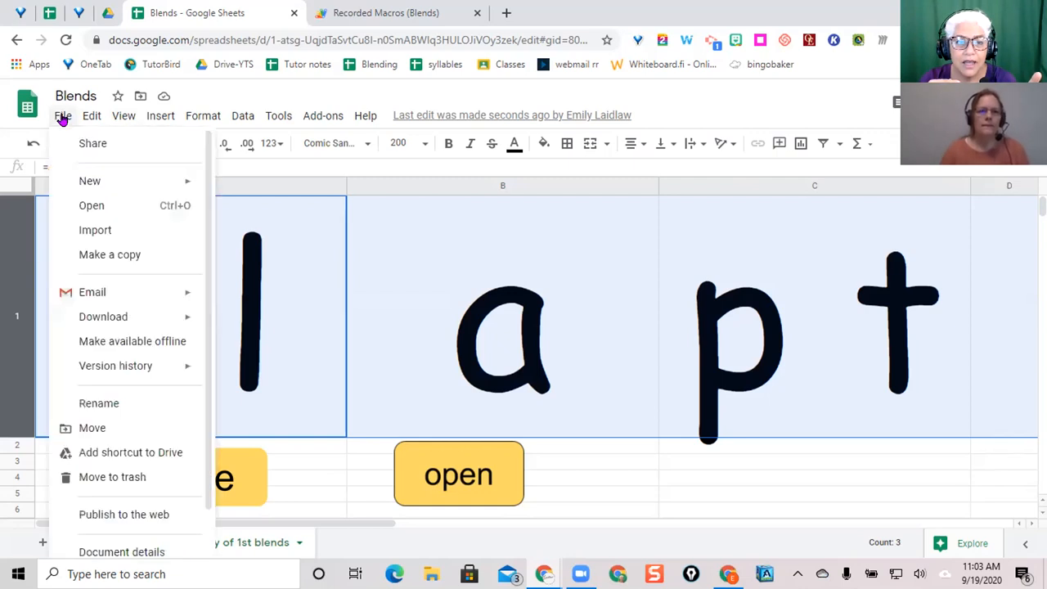
Make a copy of the spreadsheet in My Drive, named with the student's first name in the possessive followed by "Blending a & o".
left_click(129, 257)
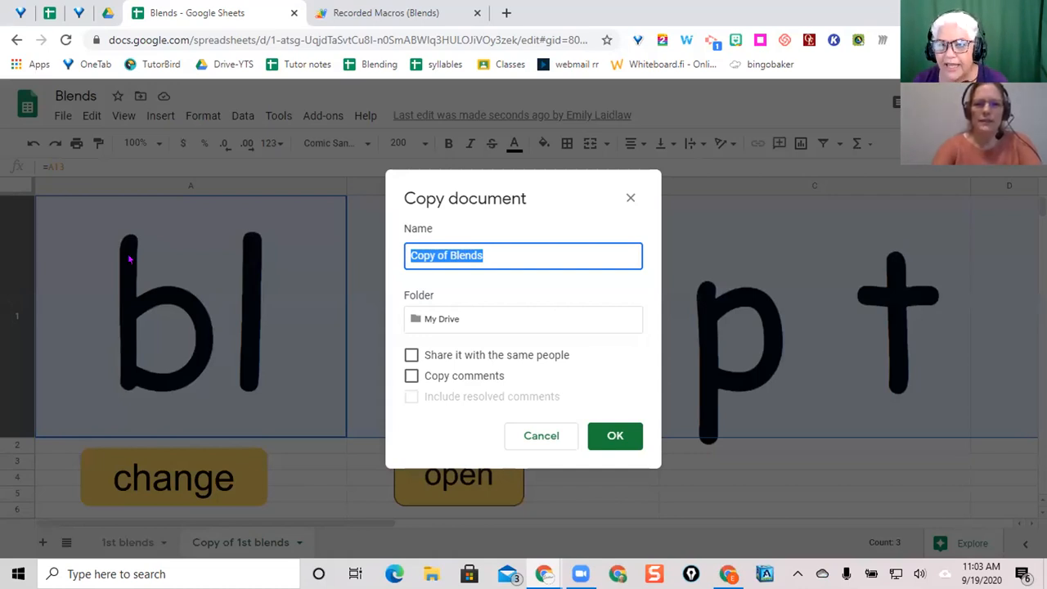
type("George")
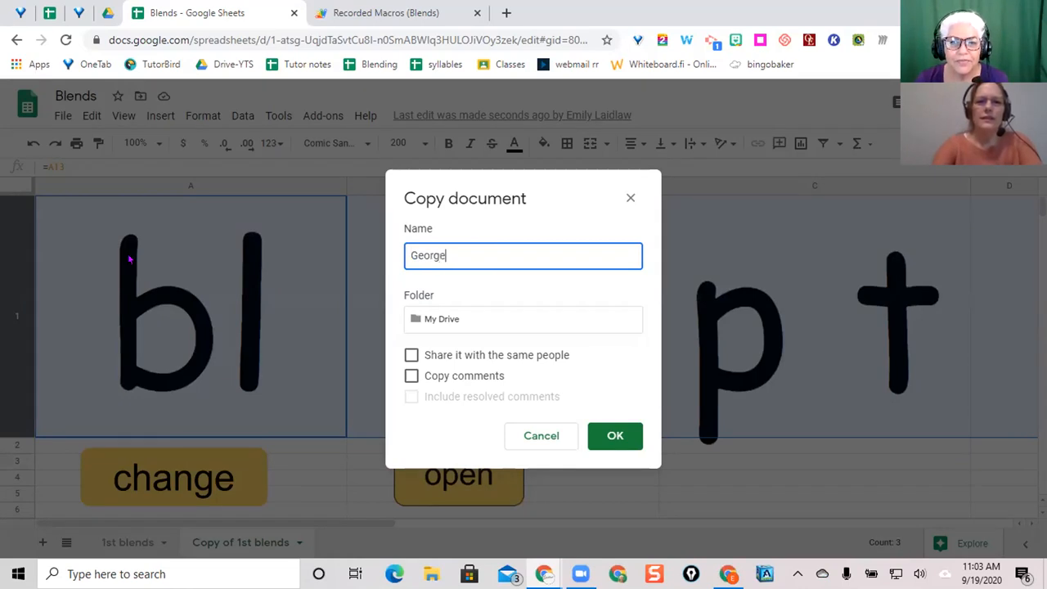
type("'s Blending")
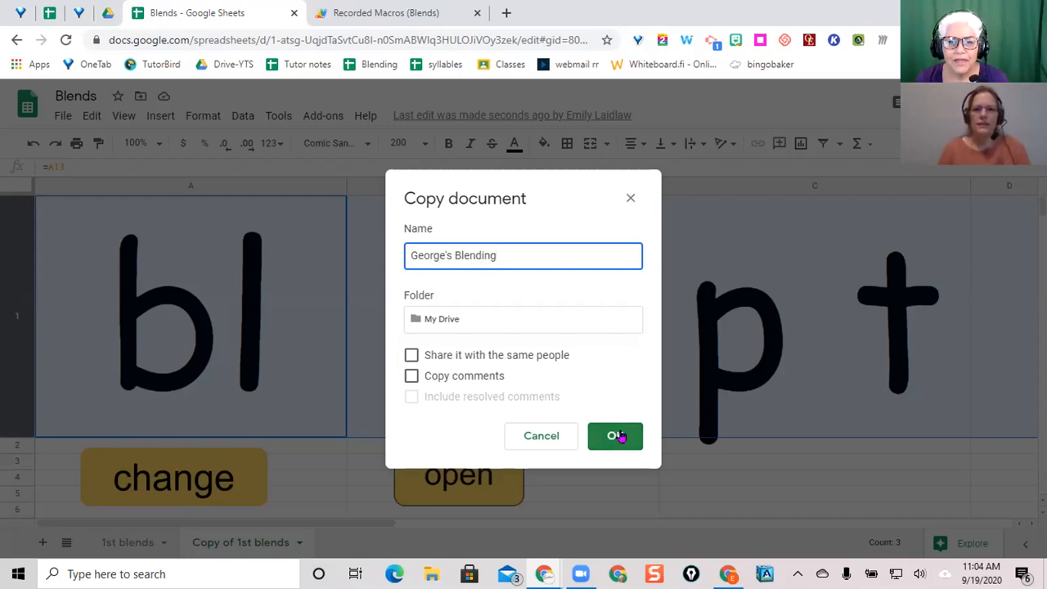
type("a & o")
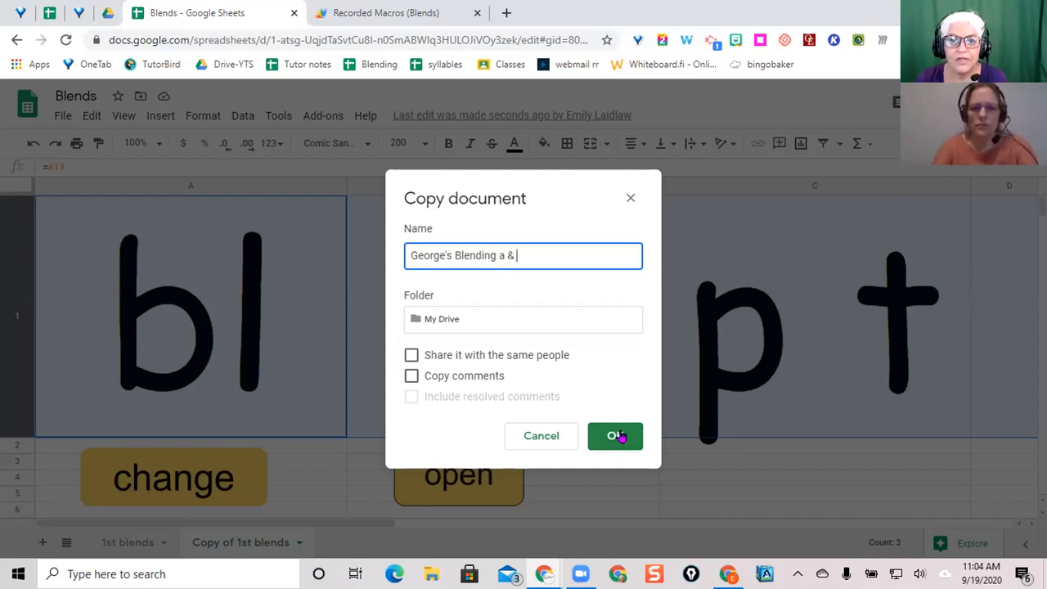
left_click(614, 436)
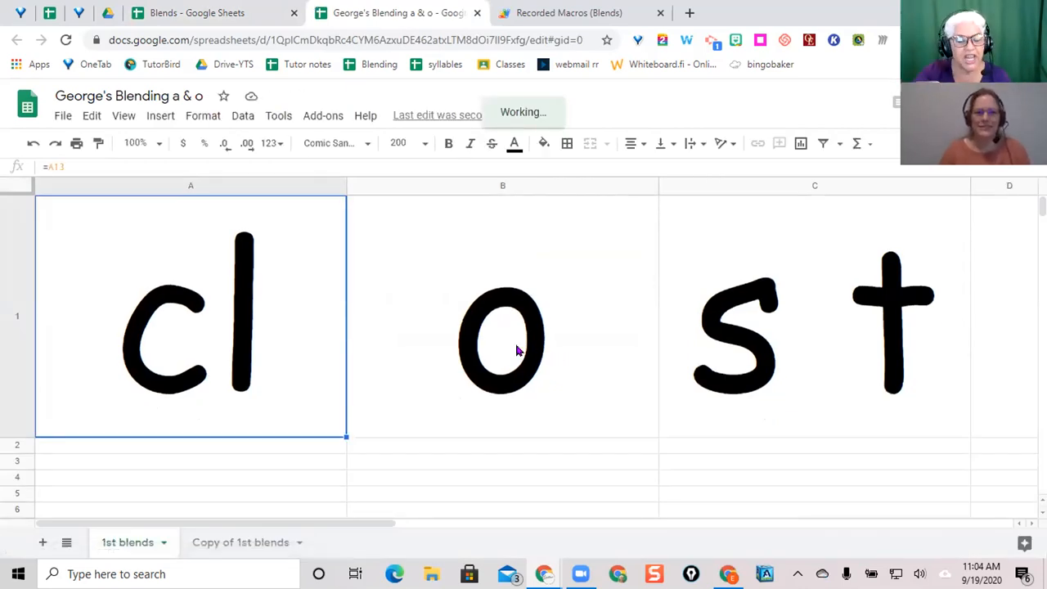
Clear the vowels e, u and i from cells B15:B17 on the copy's "1st blends" sheet.
scroll(517, 350, "down", 4)
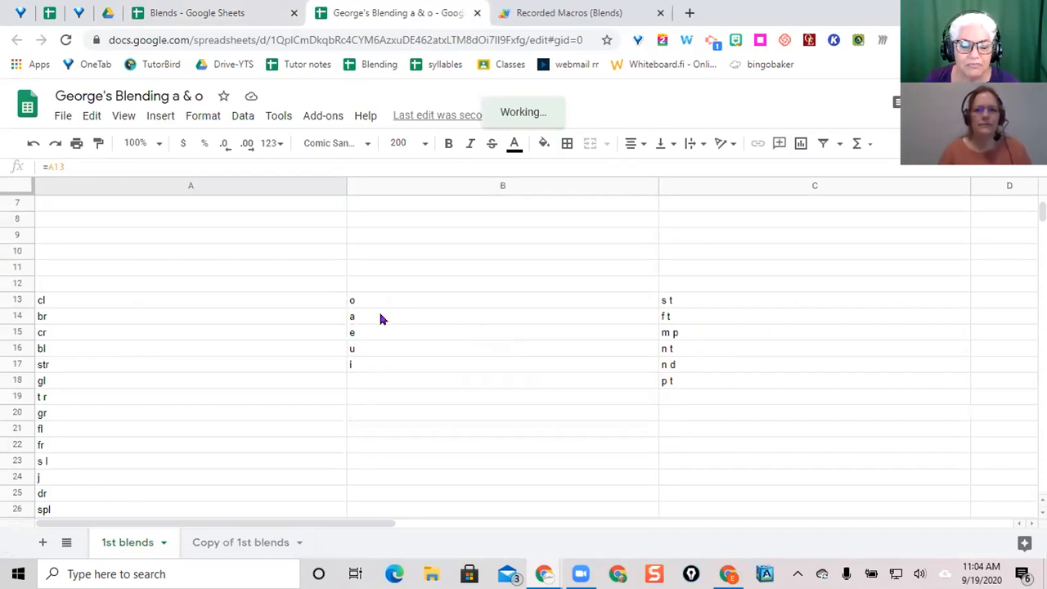
left_click(365, 332)
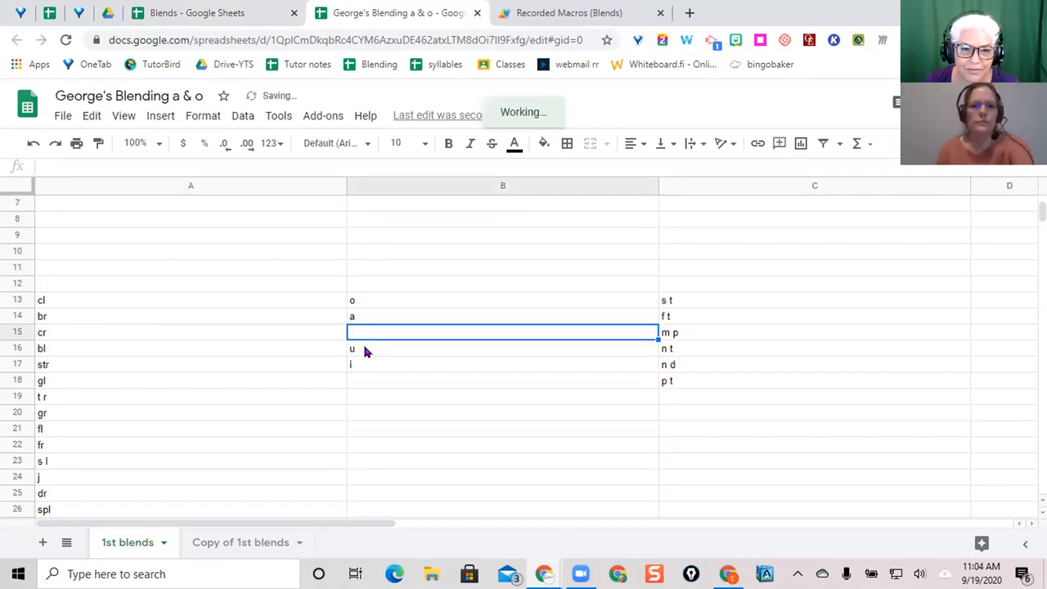
key("Delete")
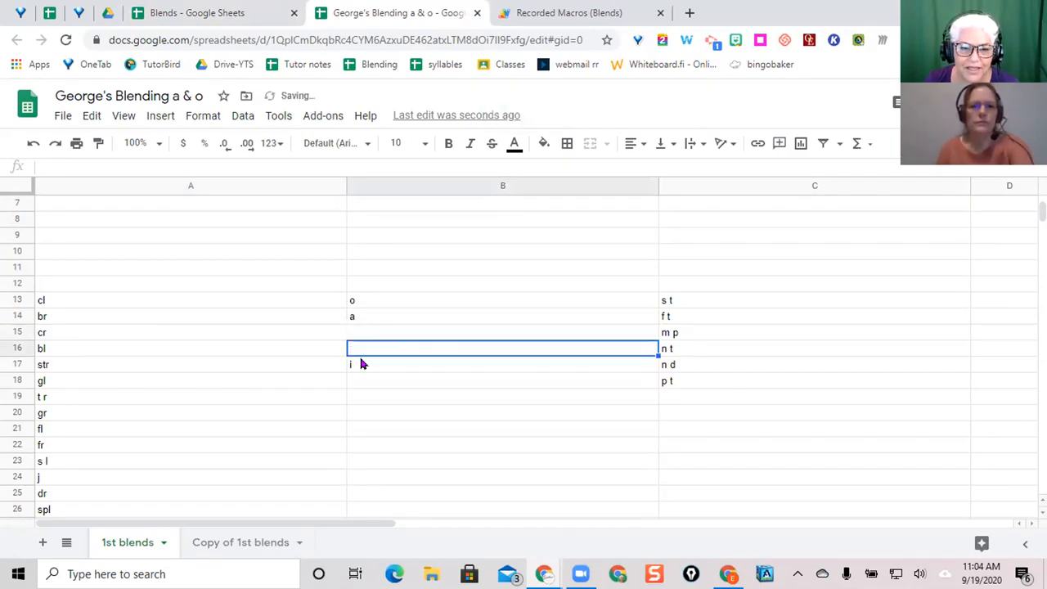
left_click(363, 368)
key("Delete")
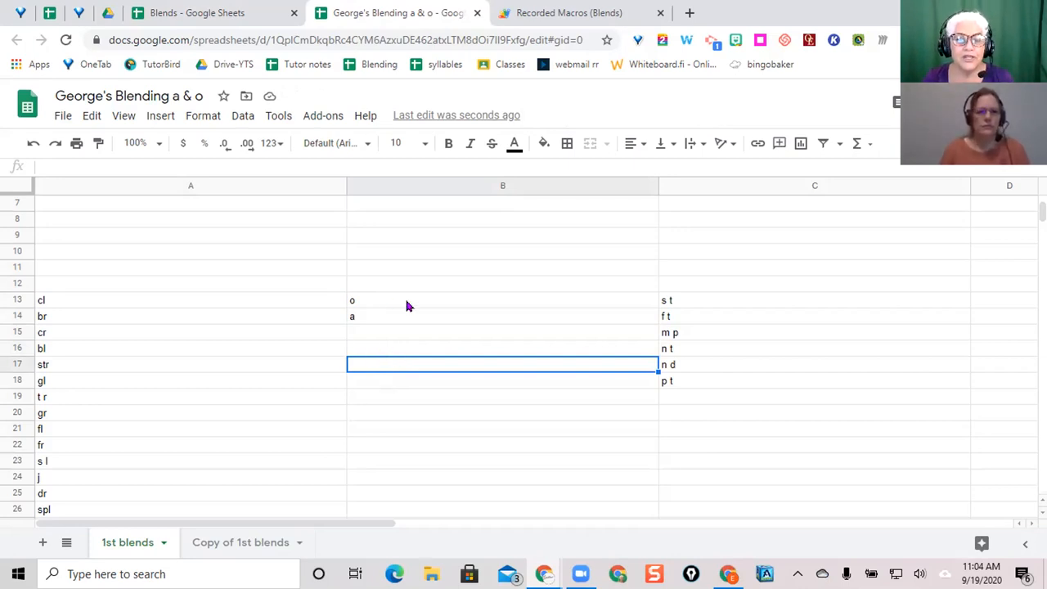
Run the "change" button's script on the "1st blends" sheet and allow Recorded Macros (Blends) to access the existing Google account.
scroll(387, 293, "up", 3)
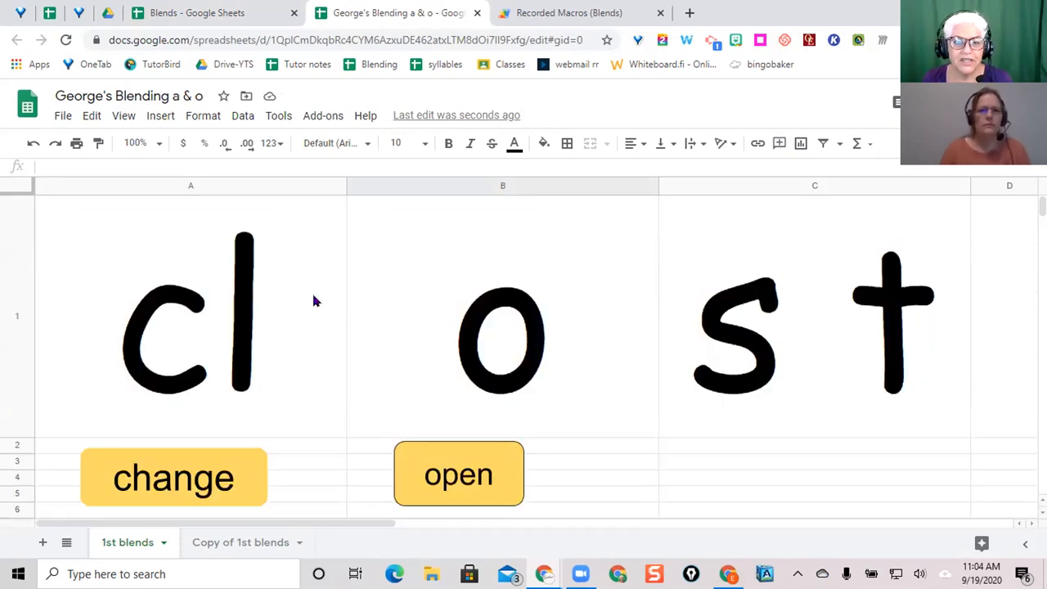
left_click(168, 469)
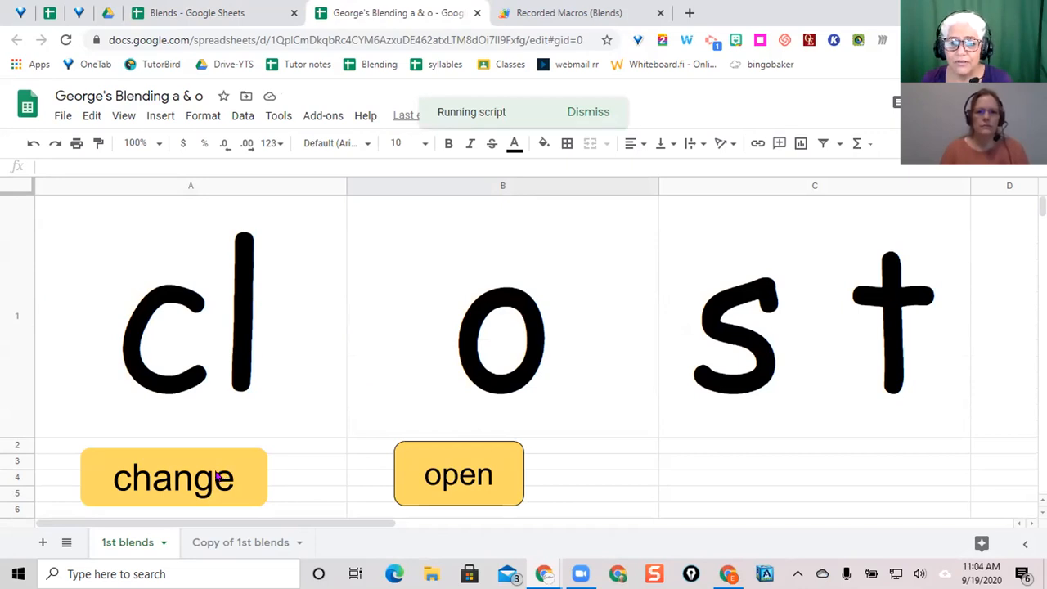
left_click(192, 479)
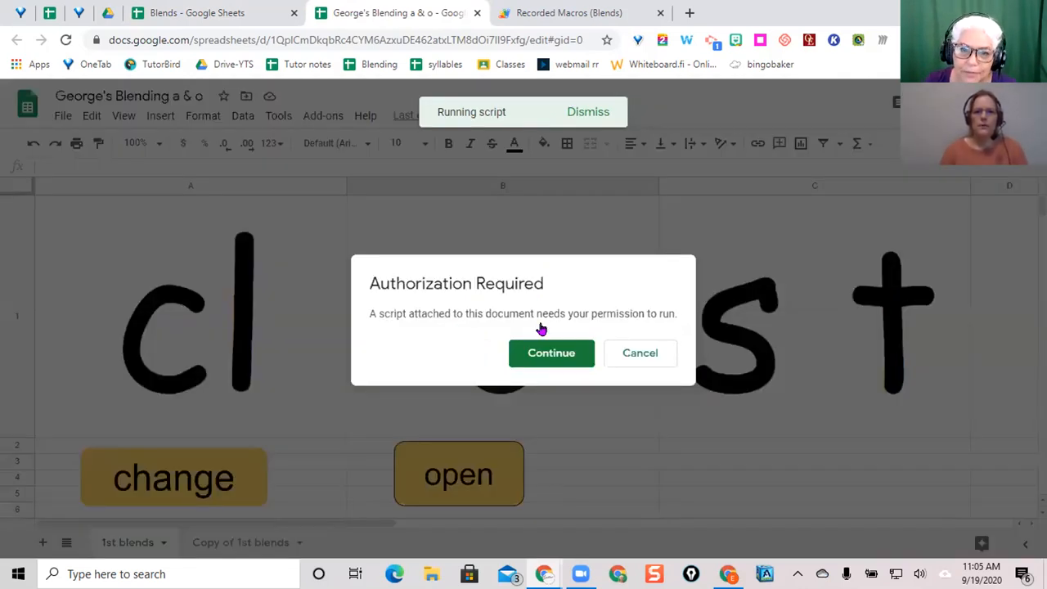
left_click(532, 353)
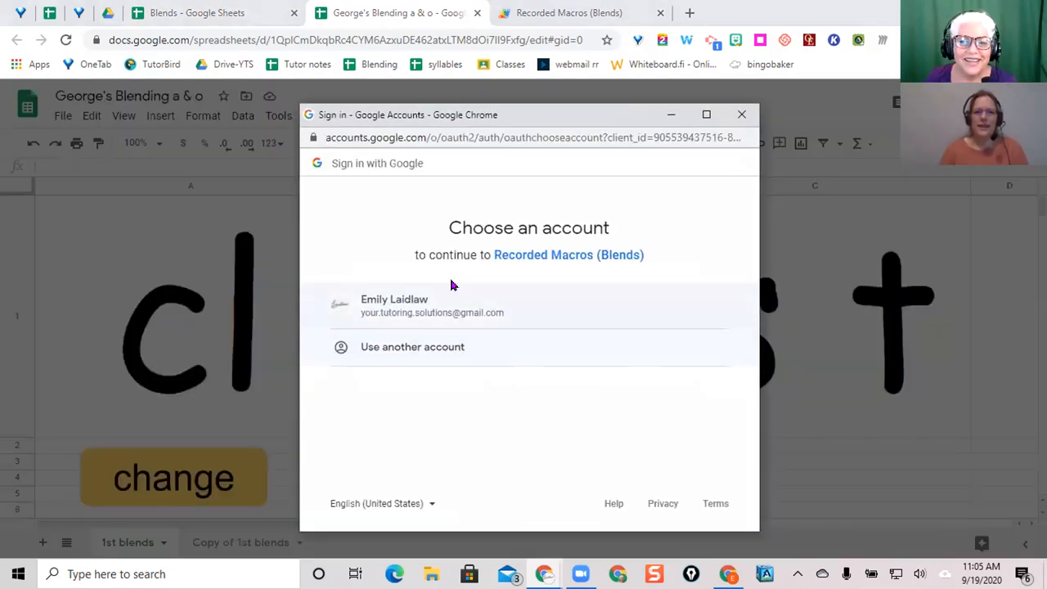
left_click(461, 307)
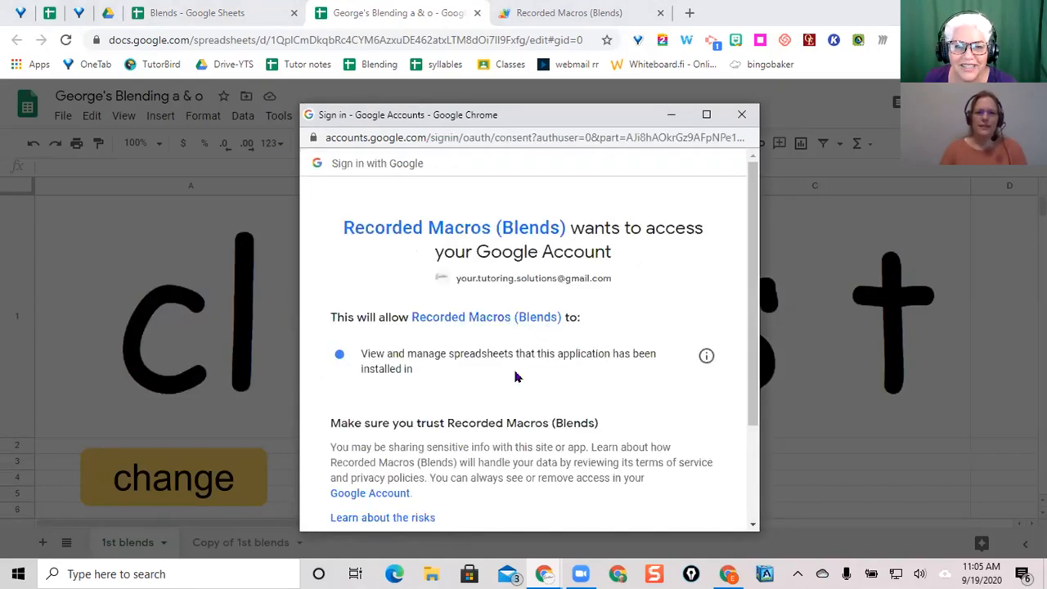
scroll(515, 376, "down", 3)
left_click(658, 431)
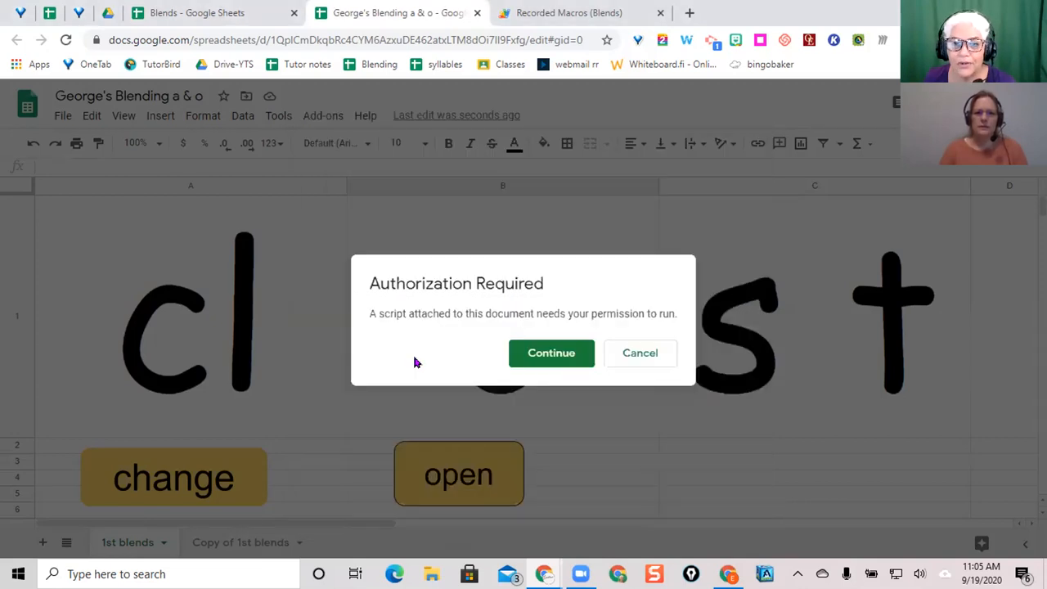
left_click(552, 352)
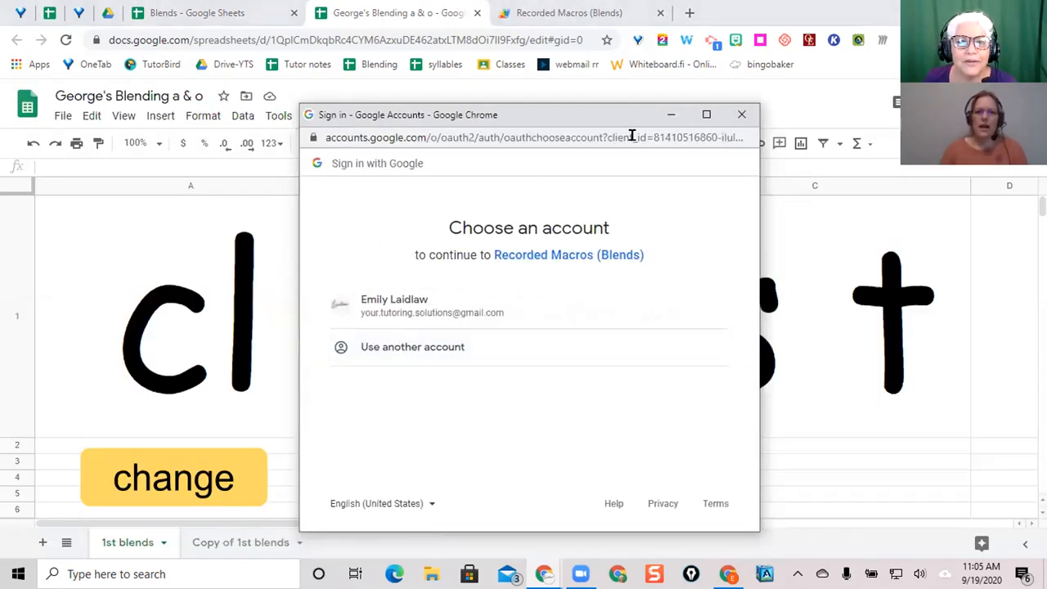
left_click(742, 115)
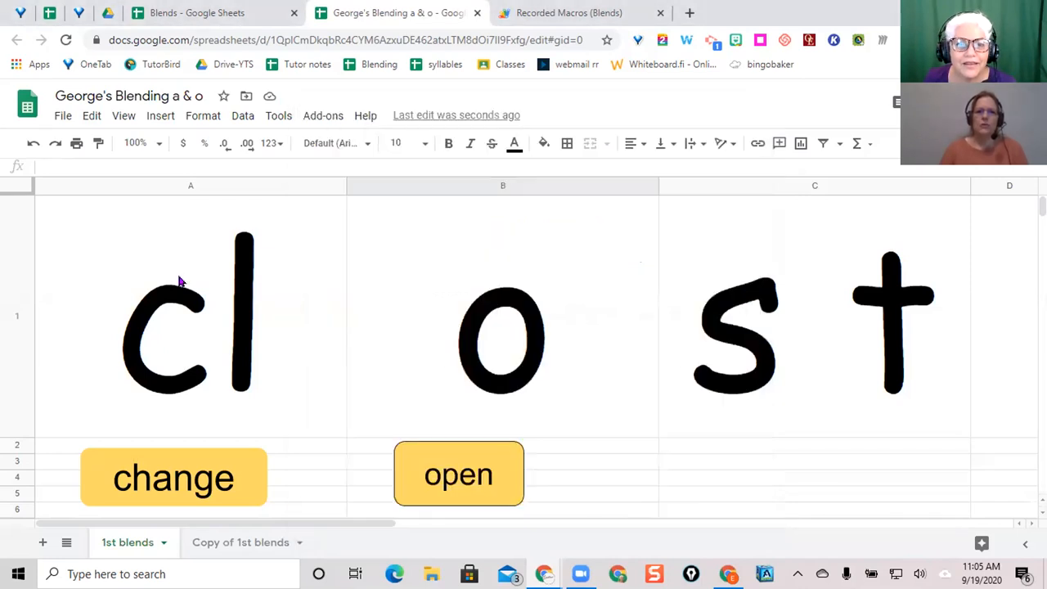
Trigger "change" again and complete the repeated authorization of Recorded Macros (Blends) with the same Google account.
left_click(177, 477)
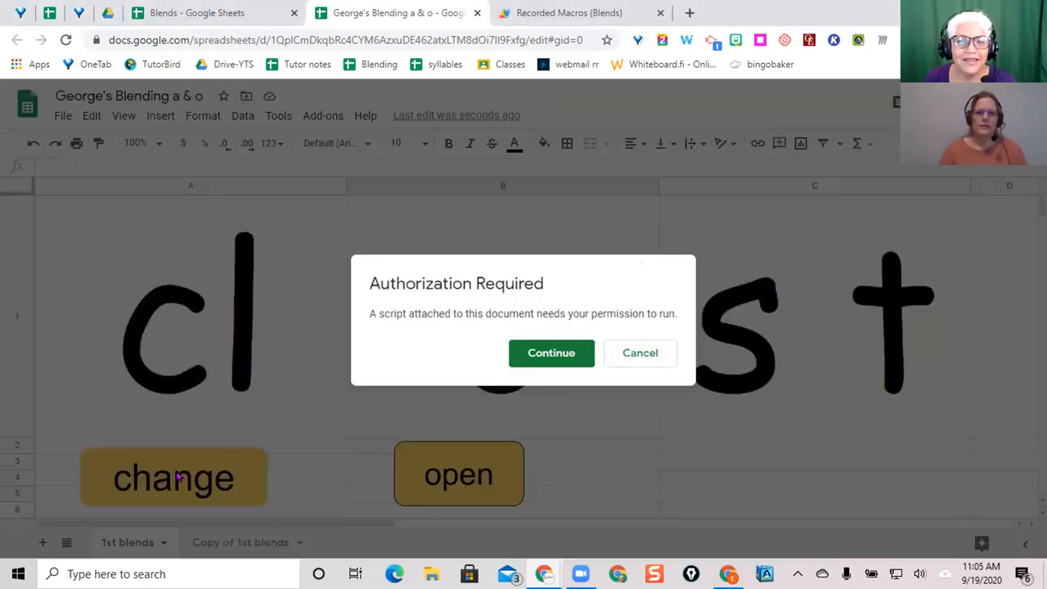
left_click(540, 353)
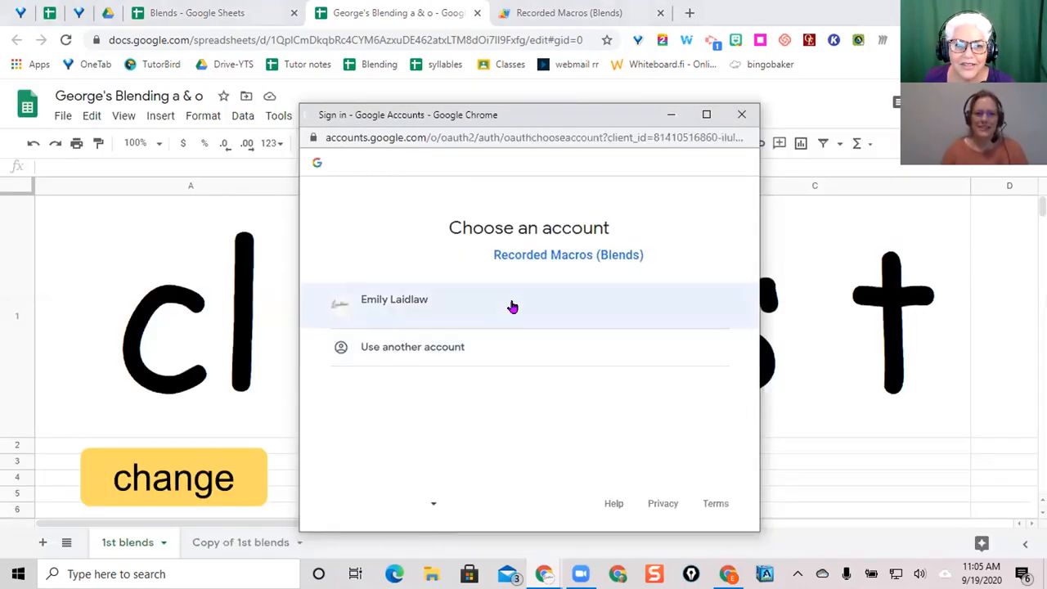
left_click(481, 306)
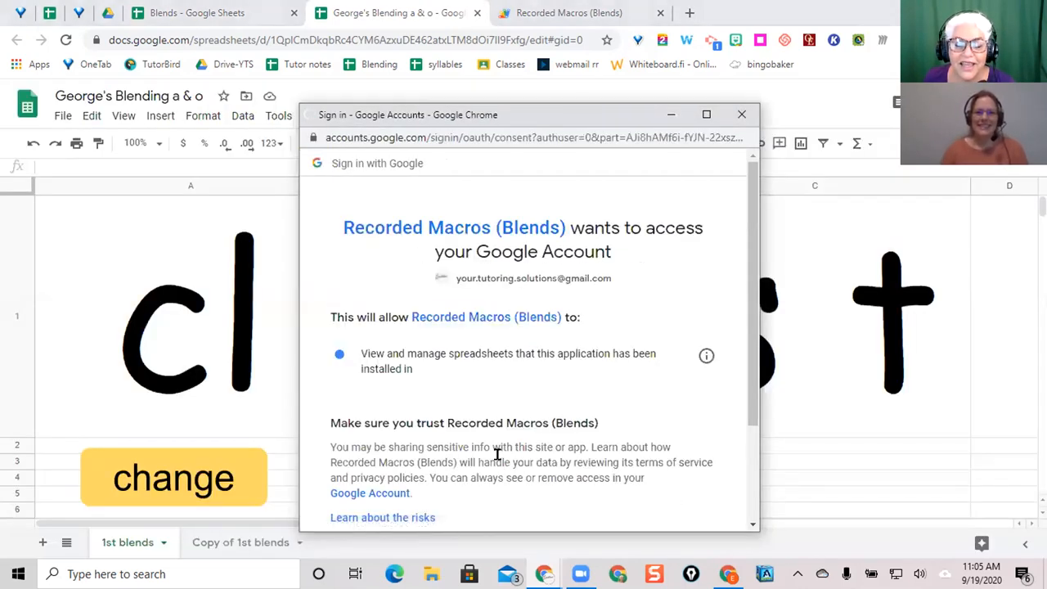
scroll(500, 451, "down", 3)
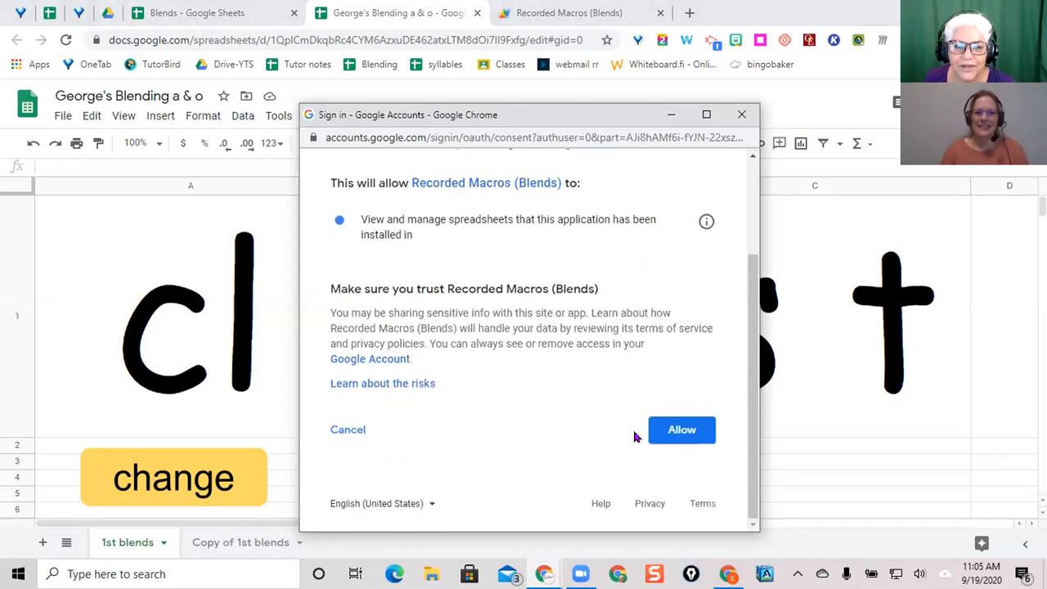
left_click(679, 431)
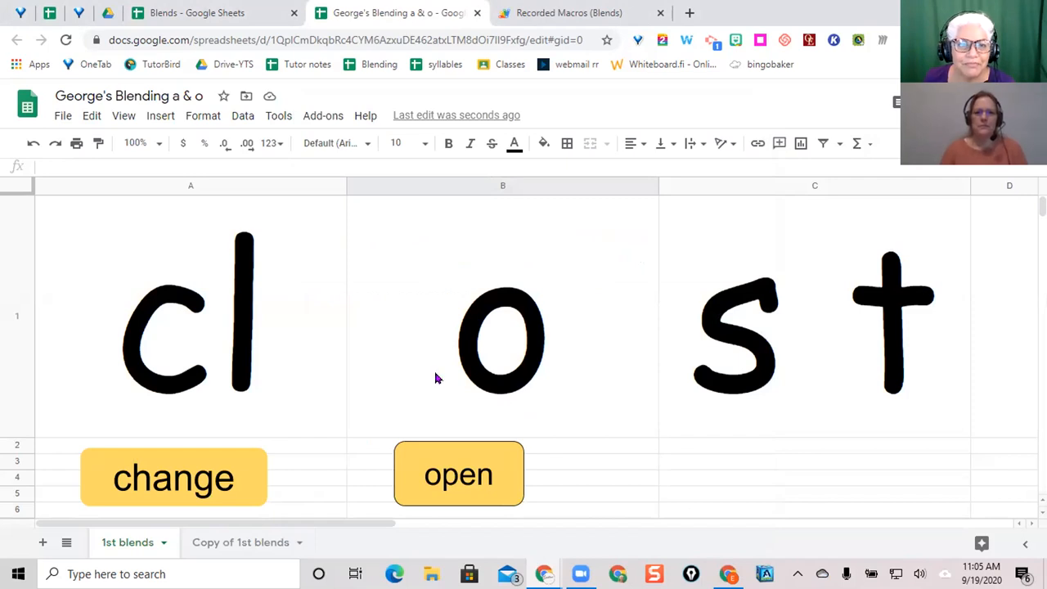
Test the "change" and "open" buttons alternately, five times each, on the student copy limited to vowels a and o.
left_click(201, 481)
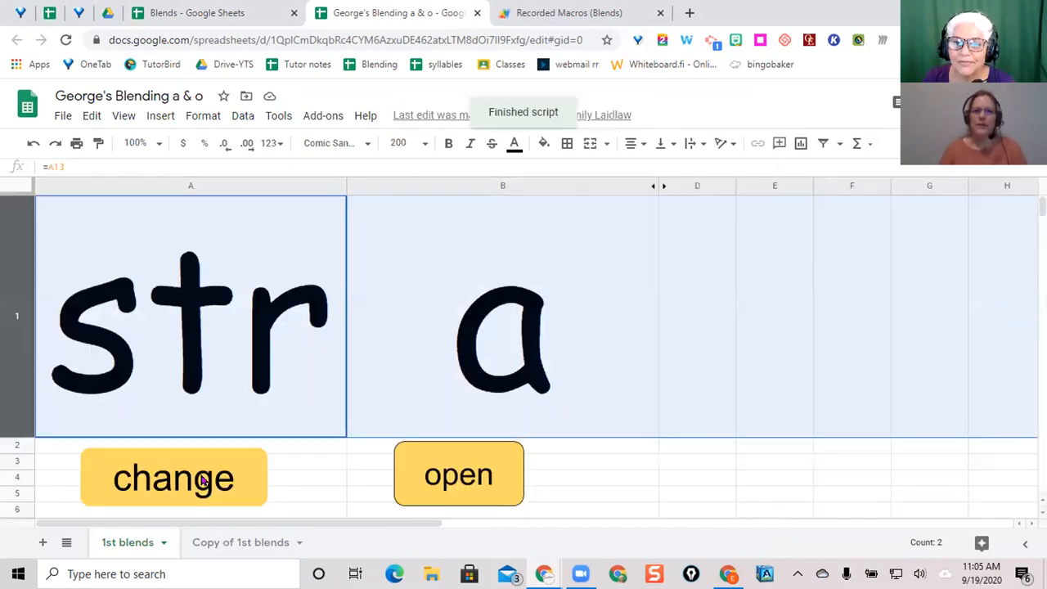
left_click(442, 481)
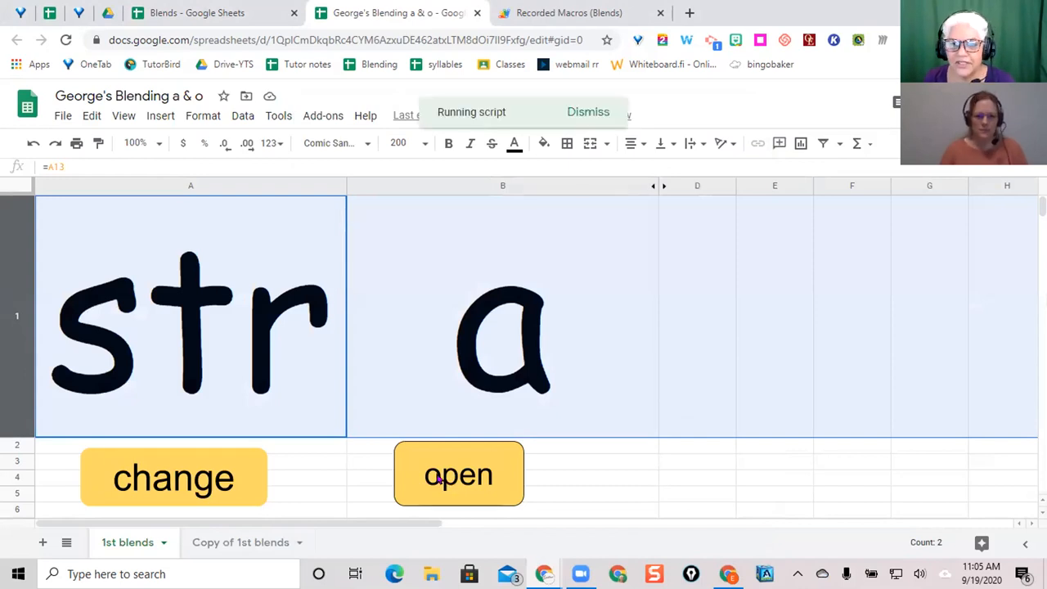
left_click(189, 467)
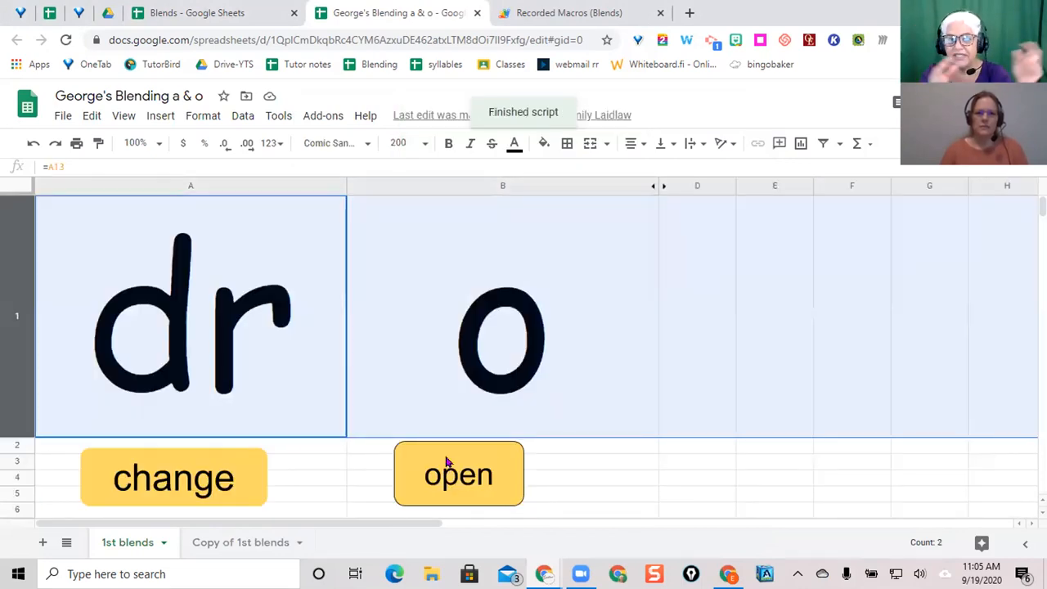
left_click(447, 463)
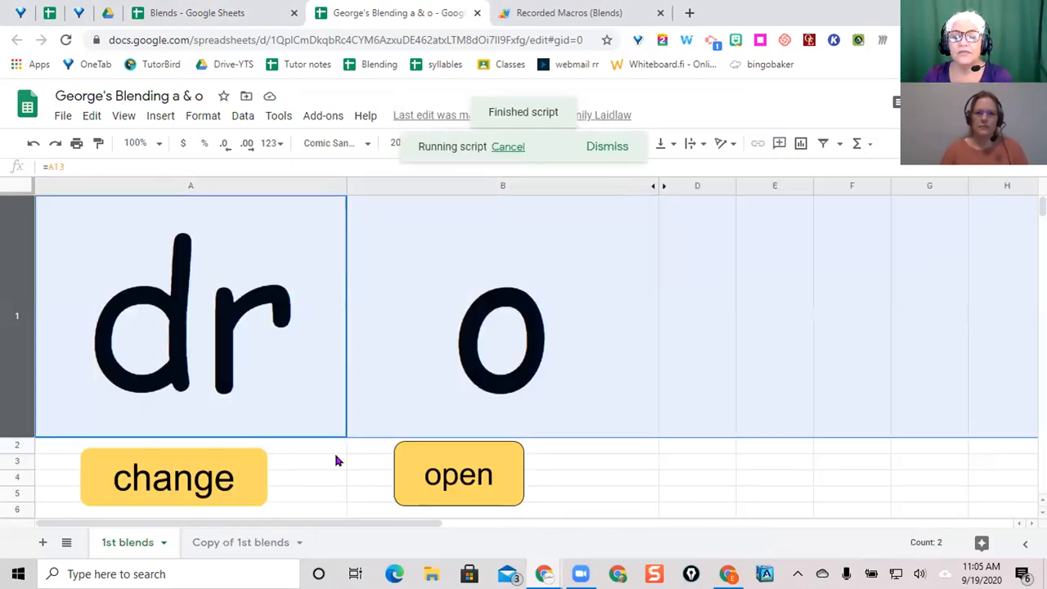
left_click(208, 468)
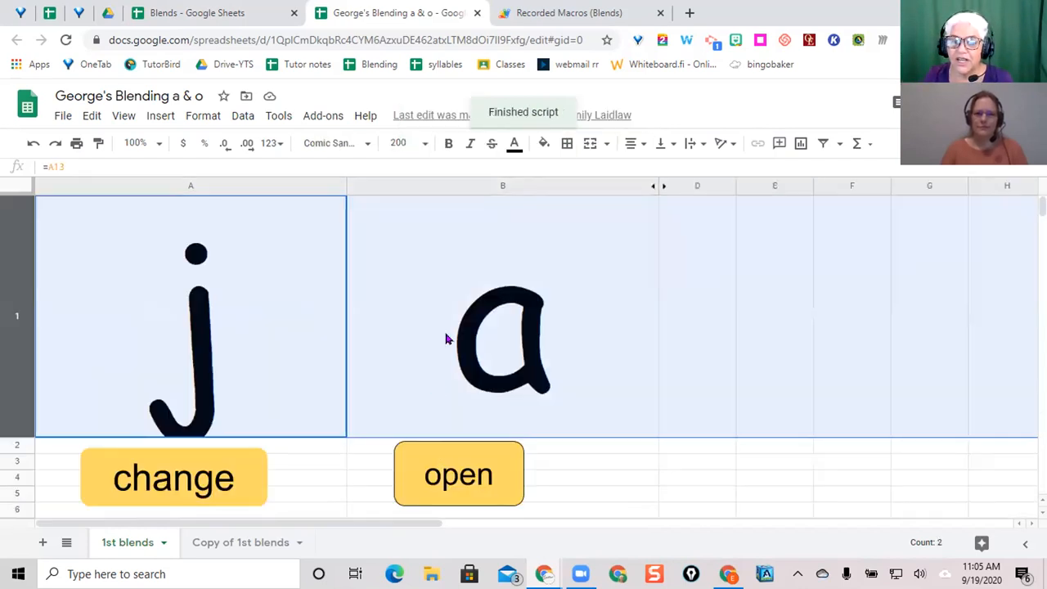
left_click(449, 480)
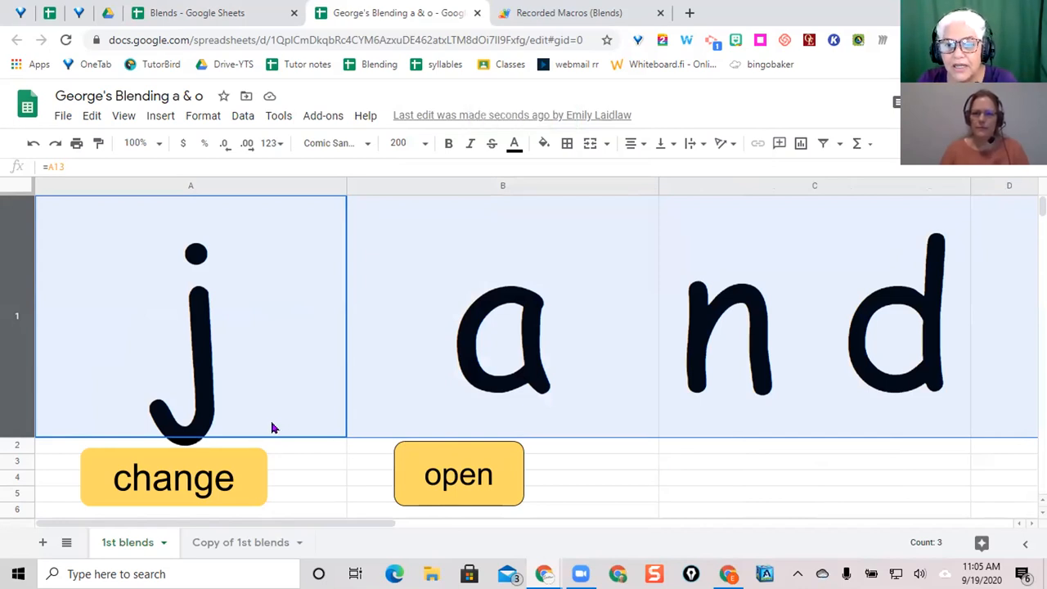
left_click(194, 475)
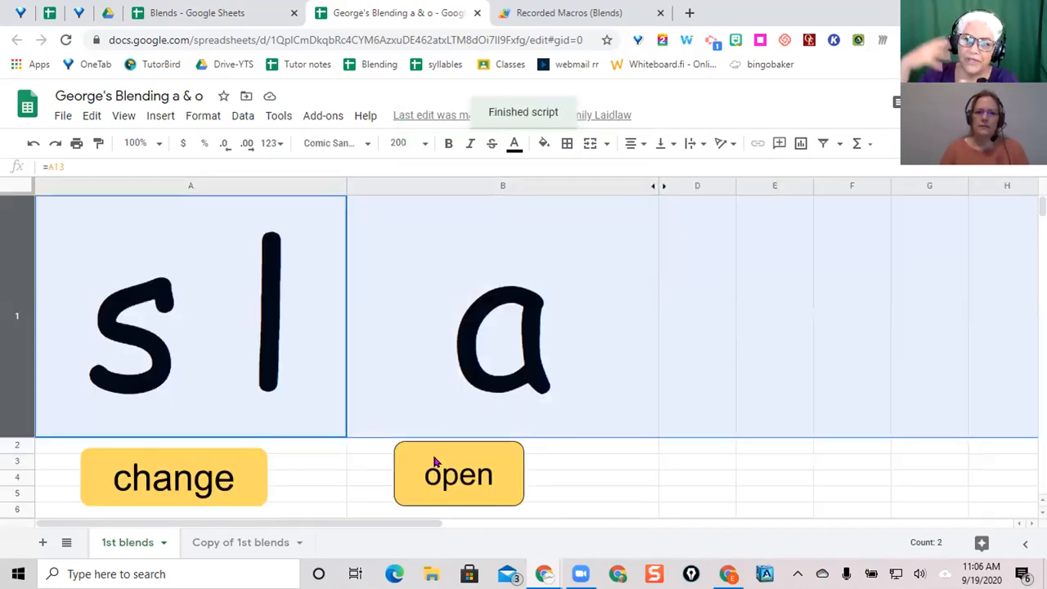
left_click(442, 489)
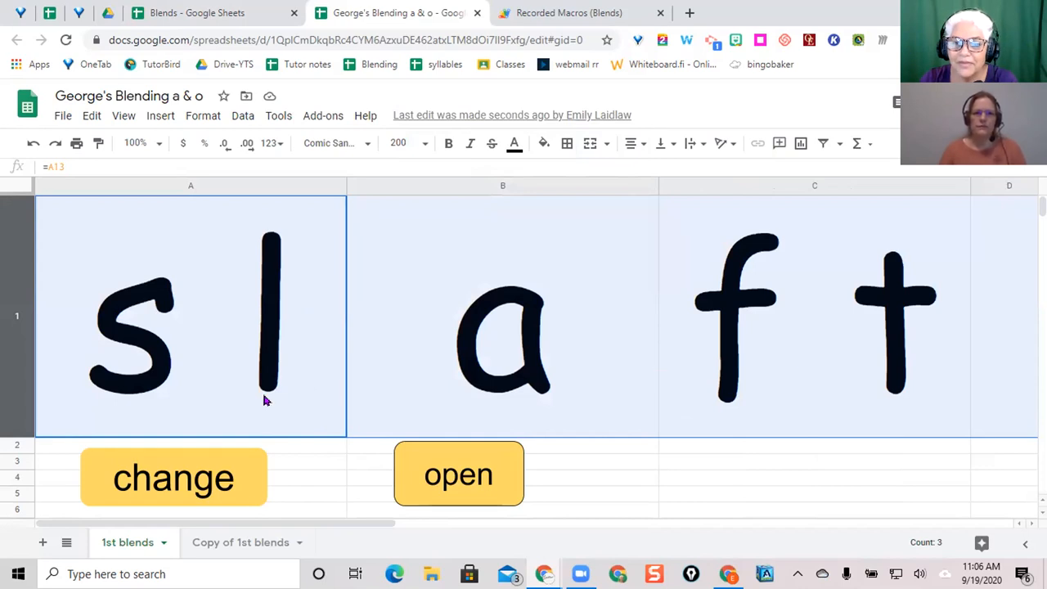
left_click(223, 487)
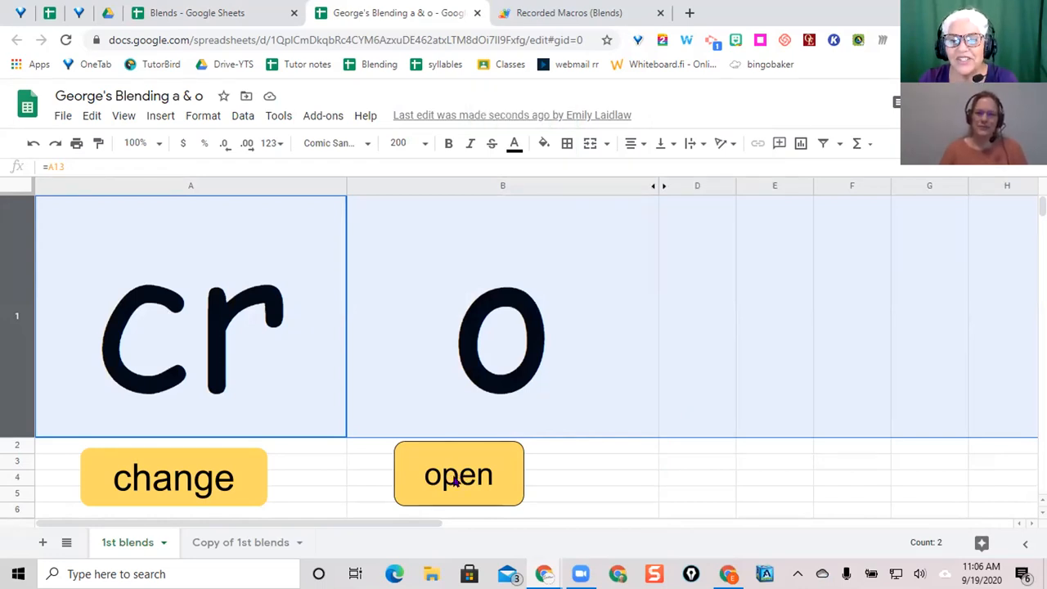
left_click(456, 482)
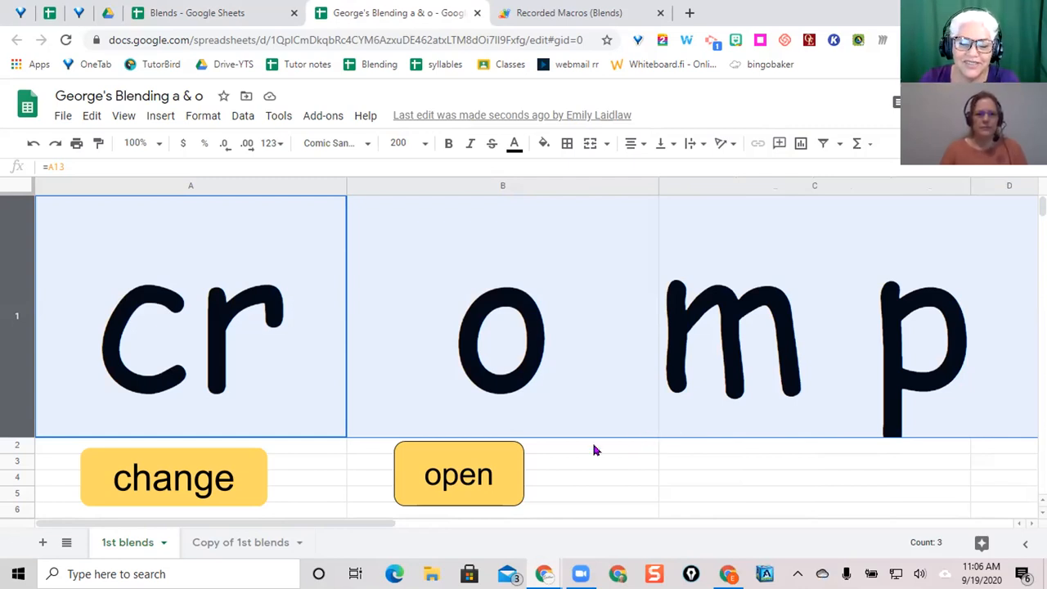
scroll(592, 440, "down", 3)
scroll(413, 429, "up", 3)
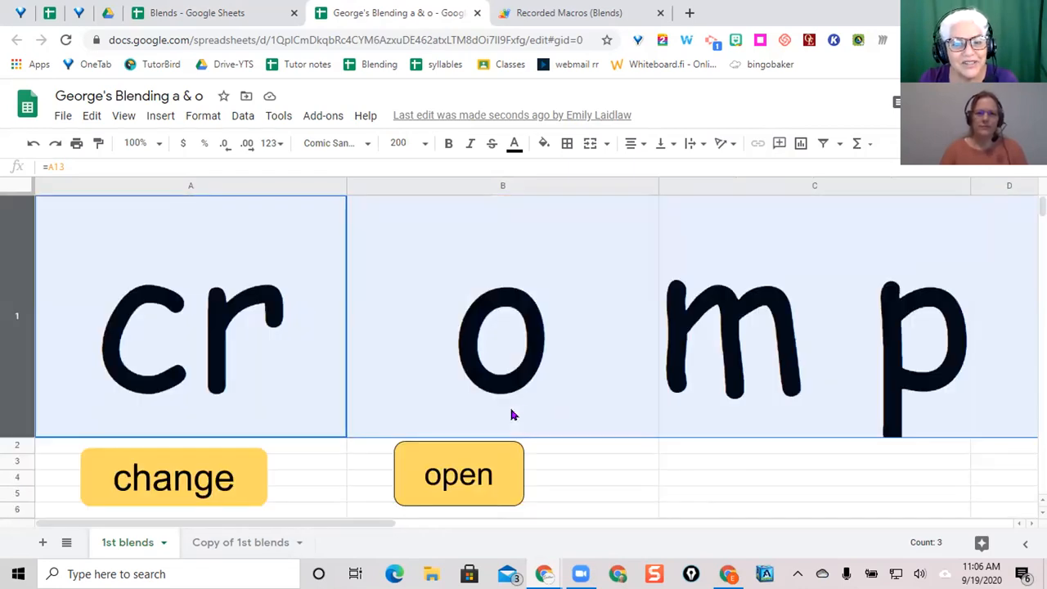